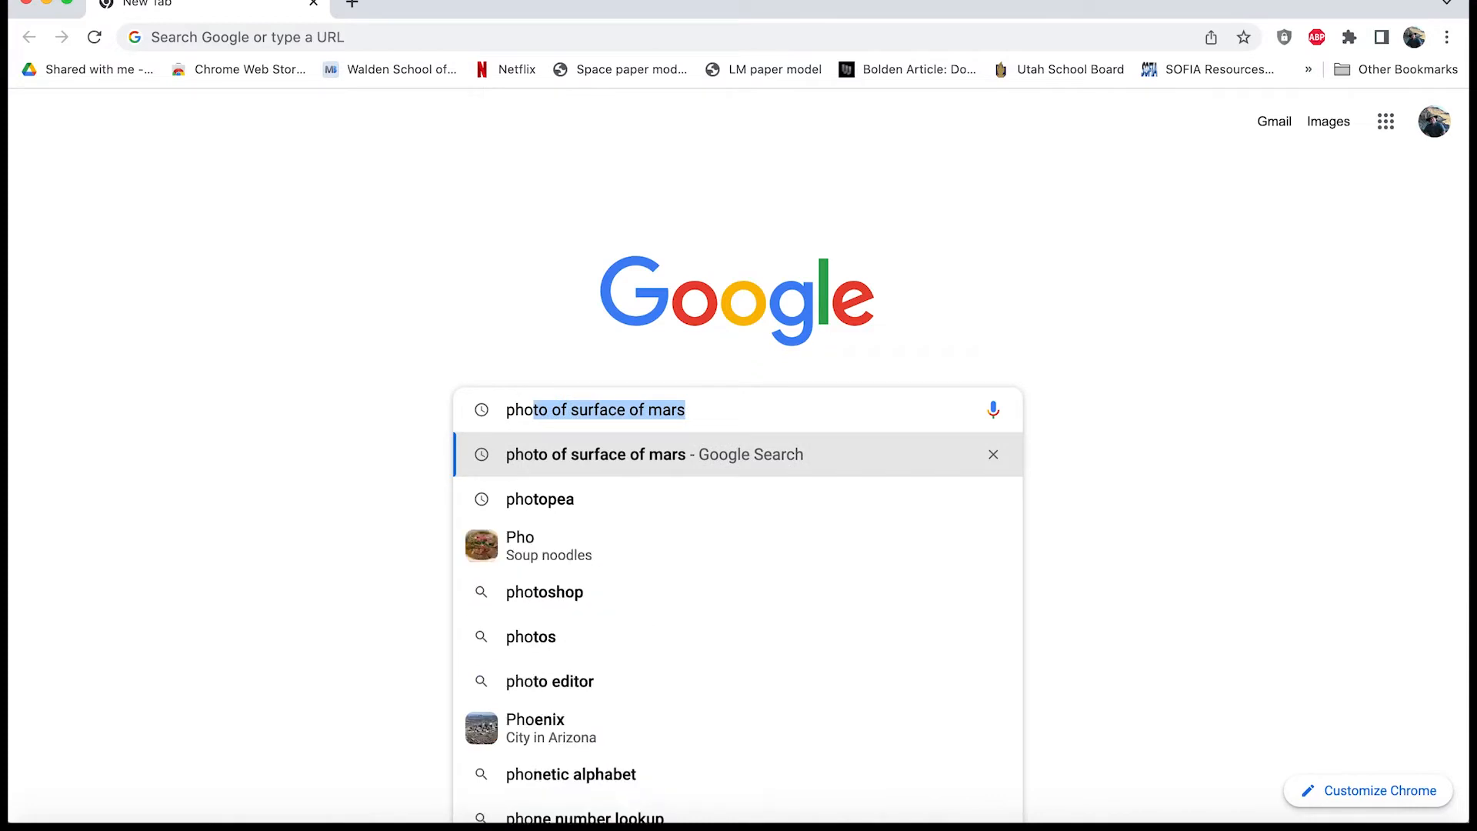
Search Google for photopea and open the Photopea online photo editor site.
text(a)
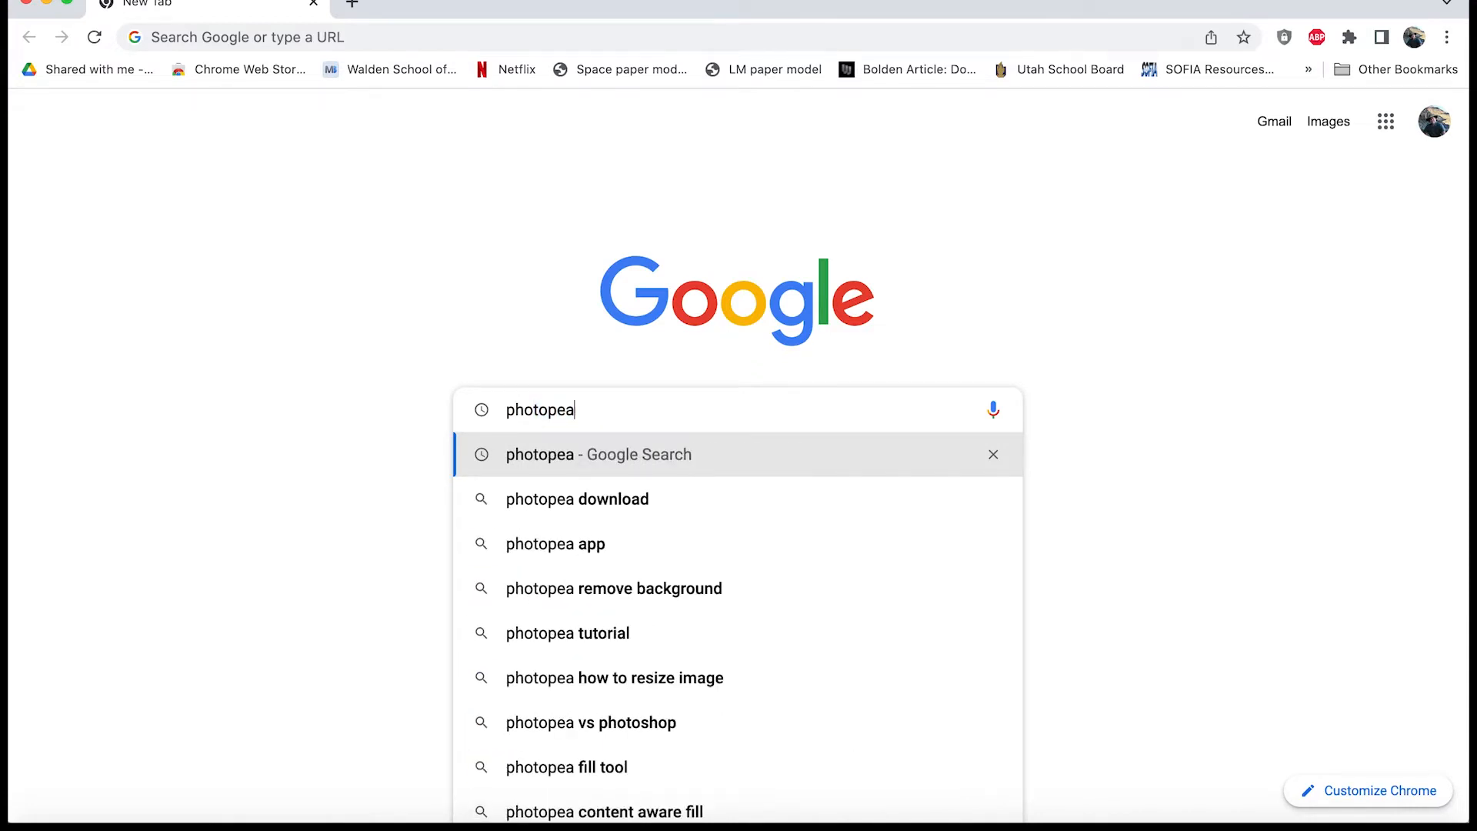
key(Return)
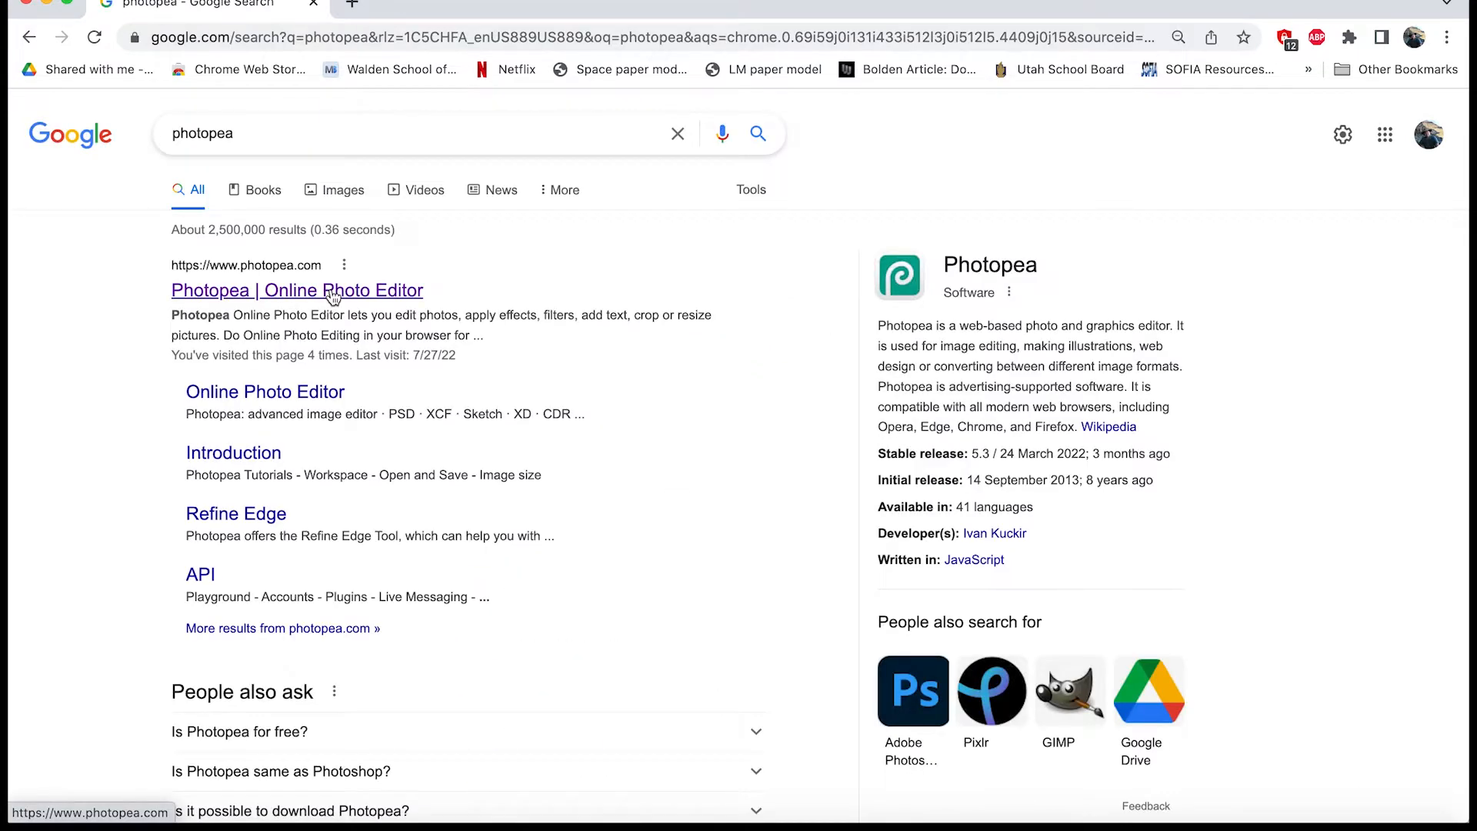
click(333, 293)
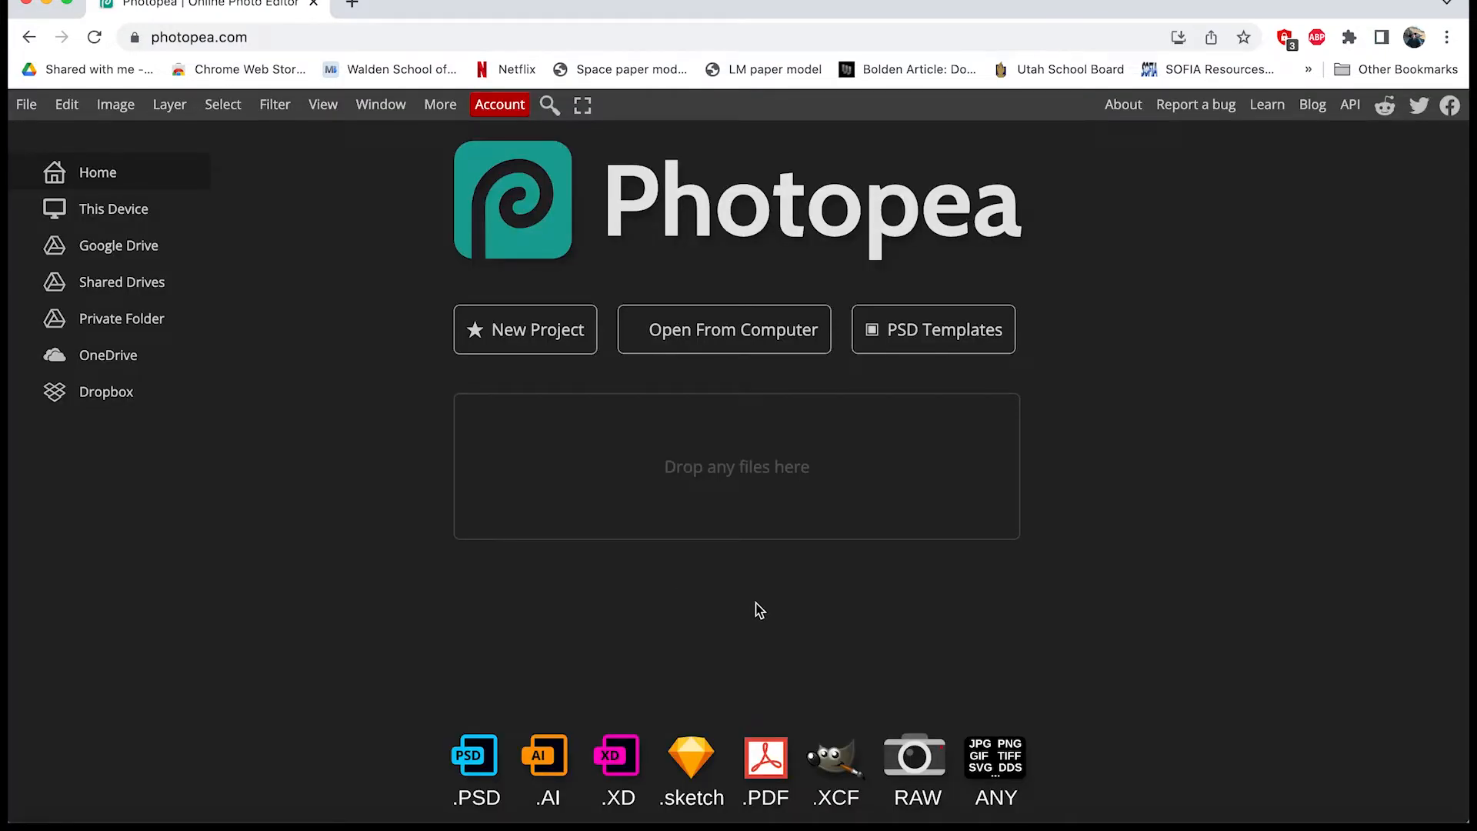
Open rovercoloringpage.png from the Photopea video folder on the computer.
click(740, 327)
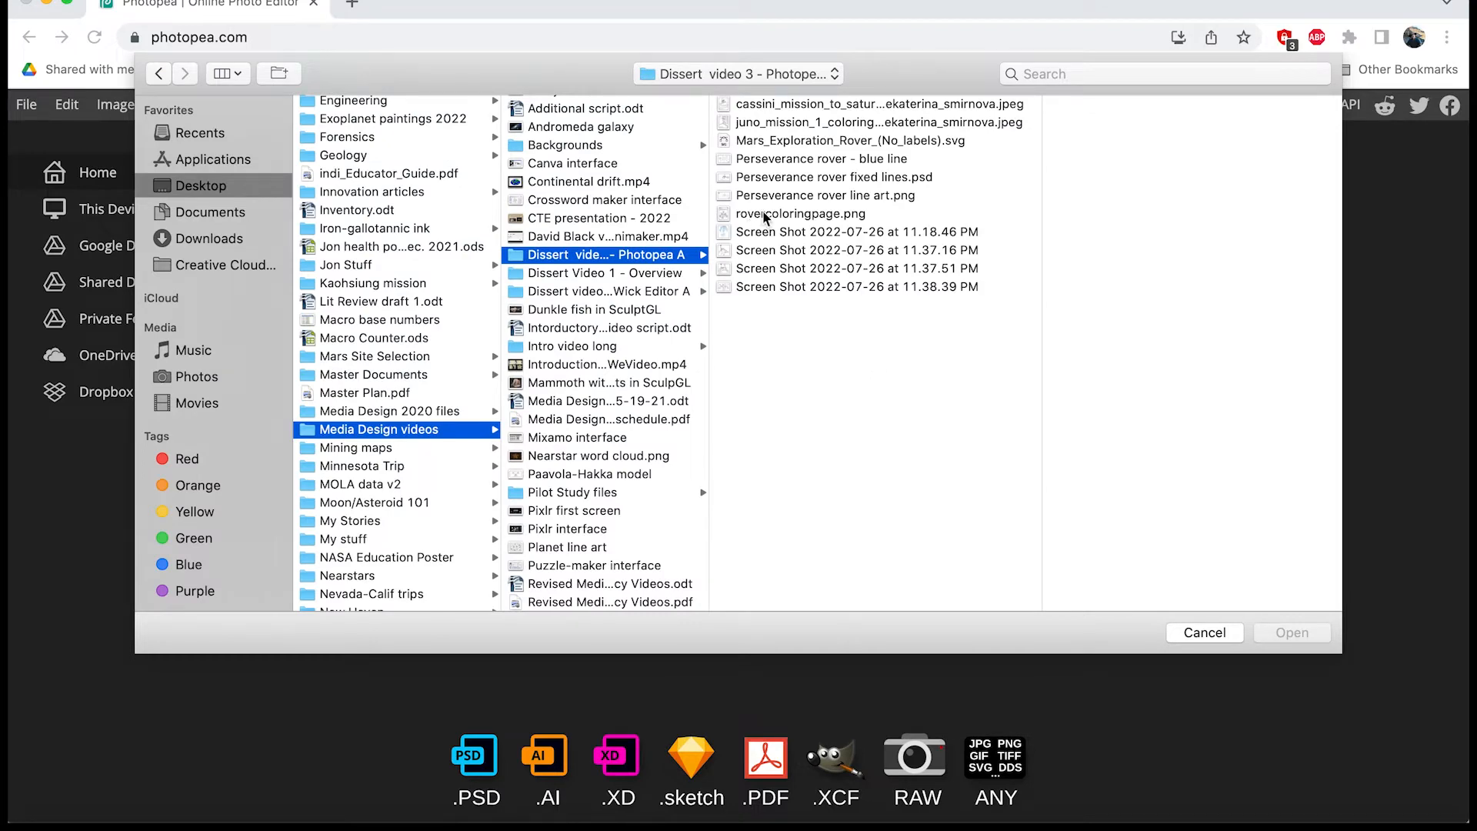
click(806, 215)
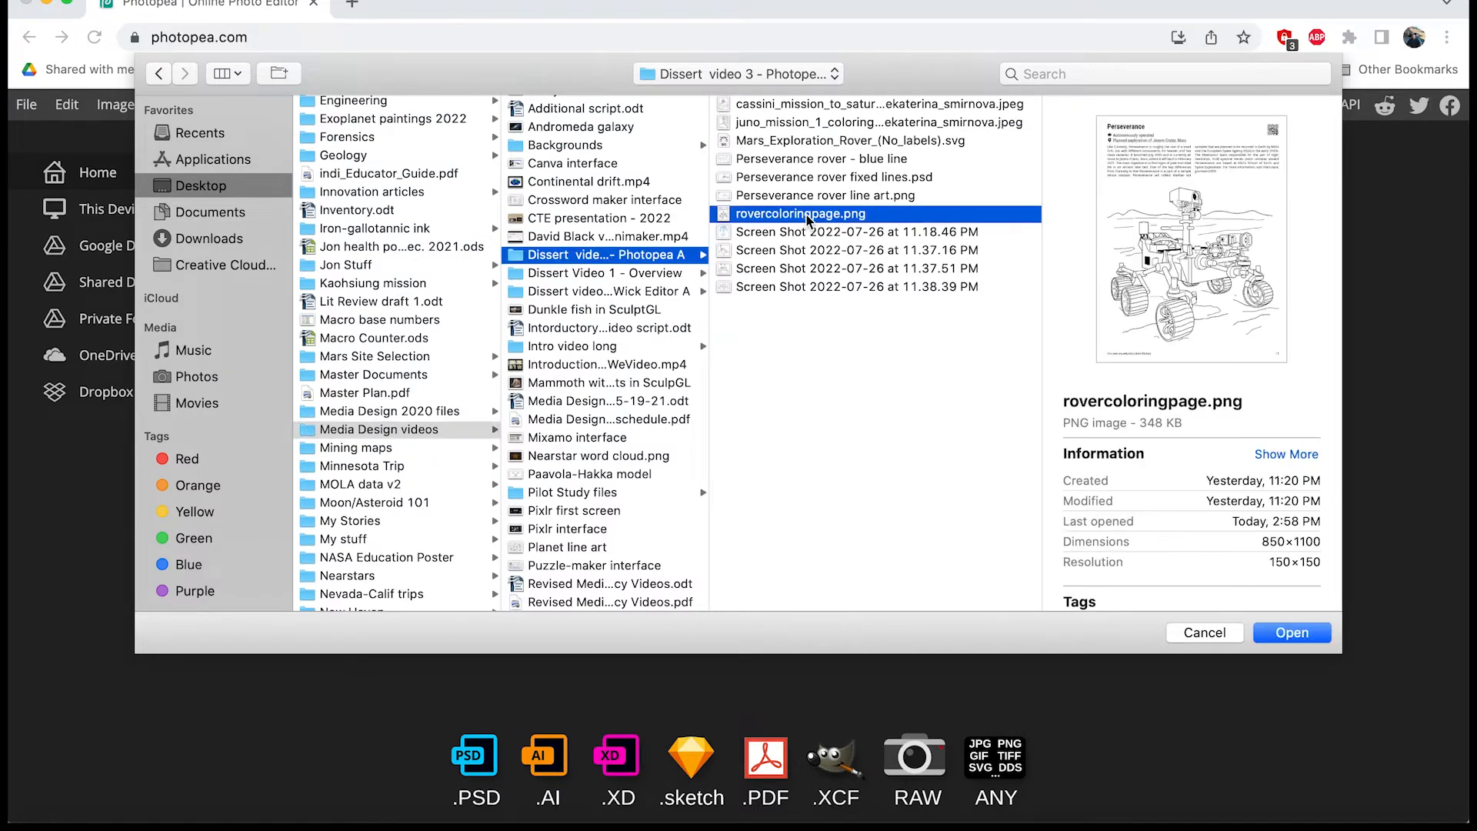
double_click(806, 214)
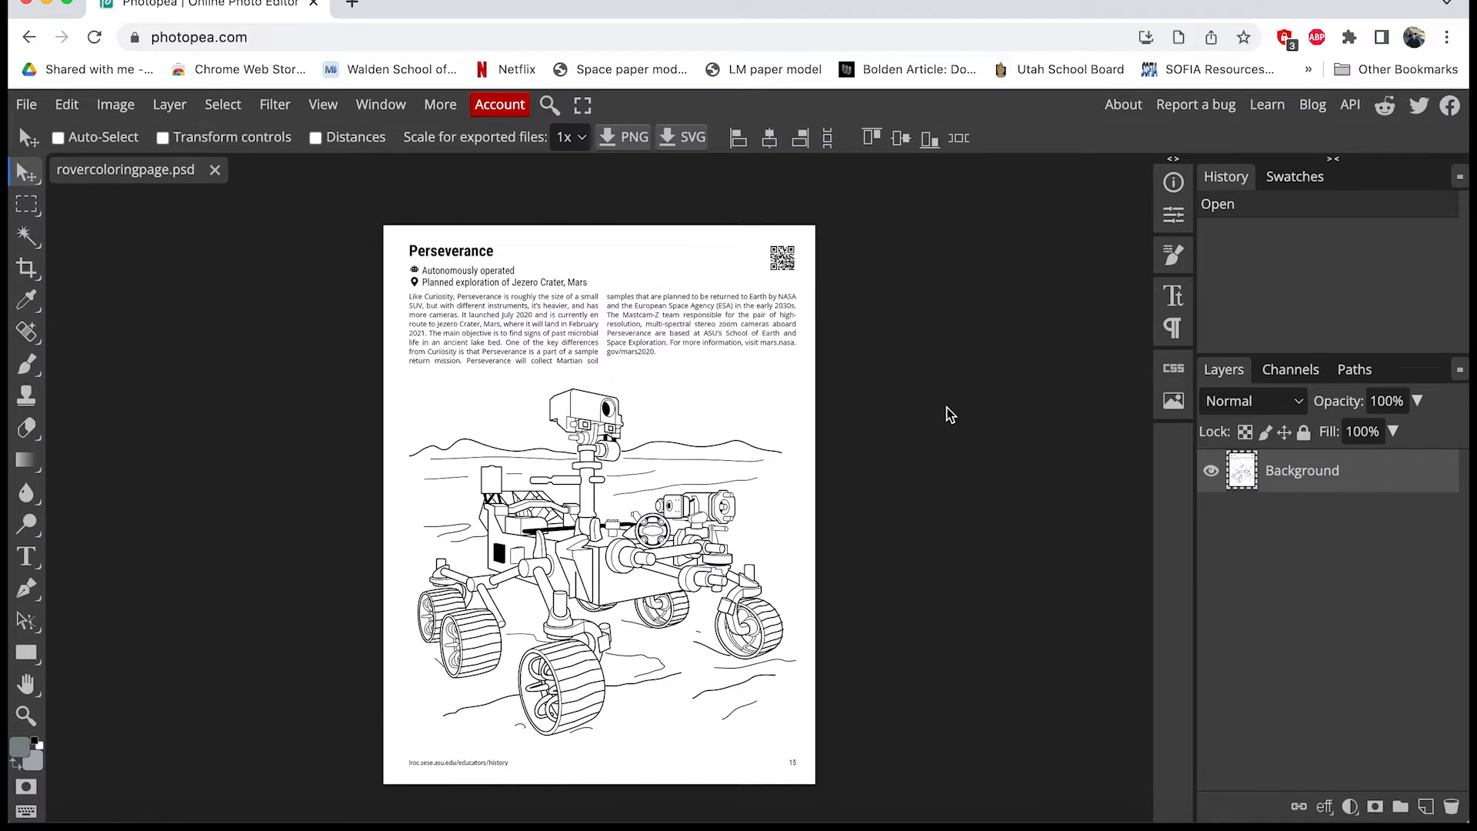
Examine the rover coloring page as a whole and its line edges up close at pixel level.
scroll(696, 430, down, 1)
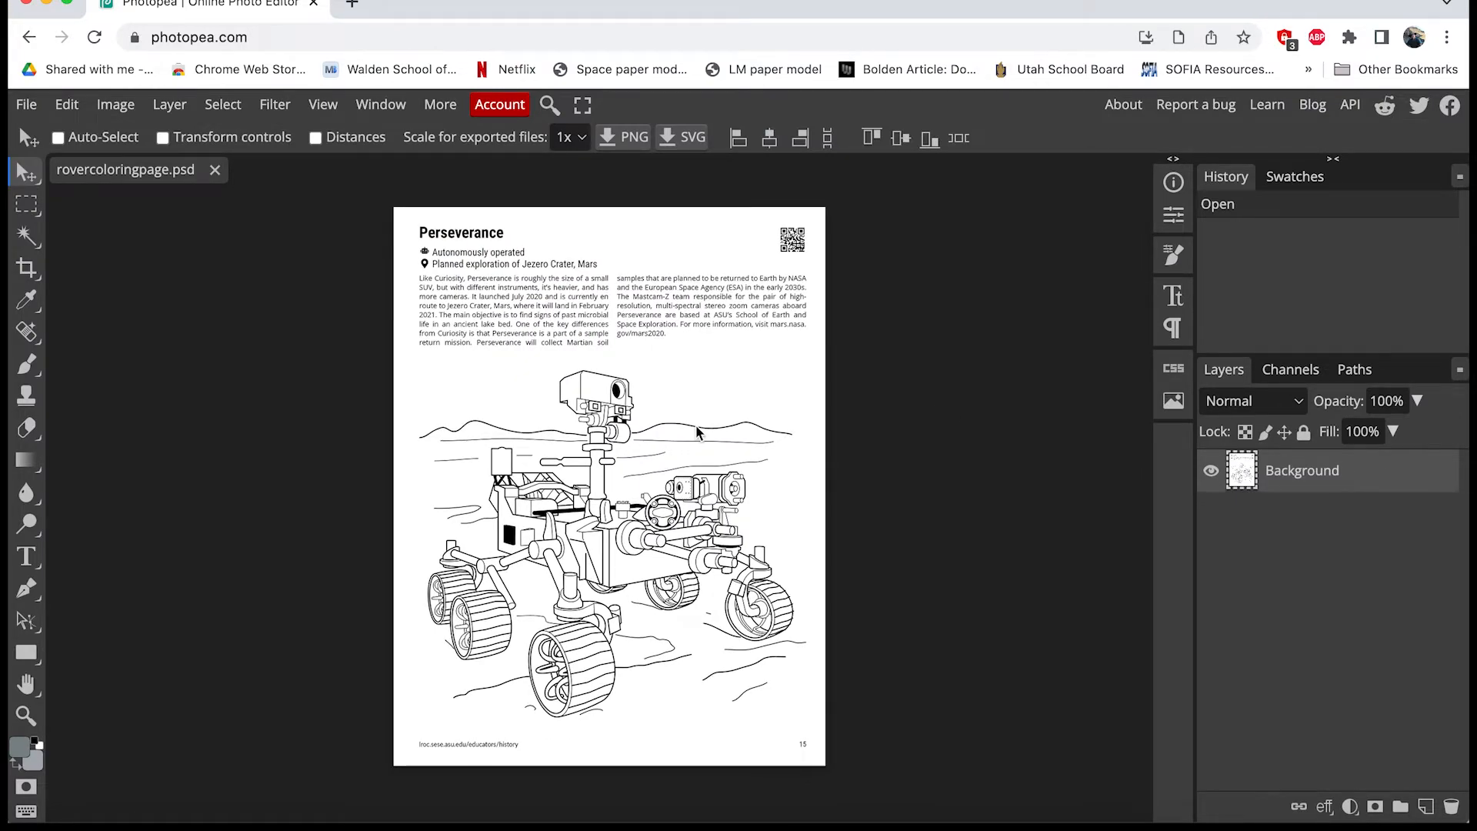
scroll(695, 425, up, 3)
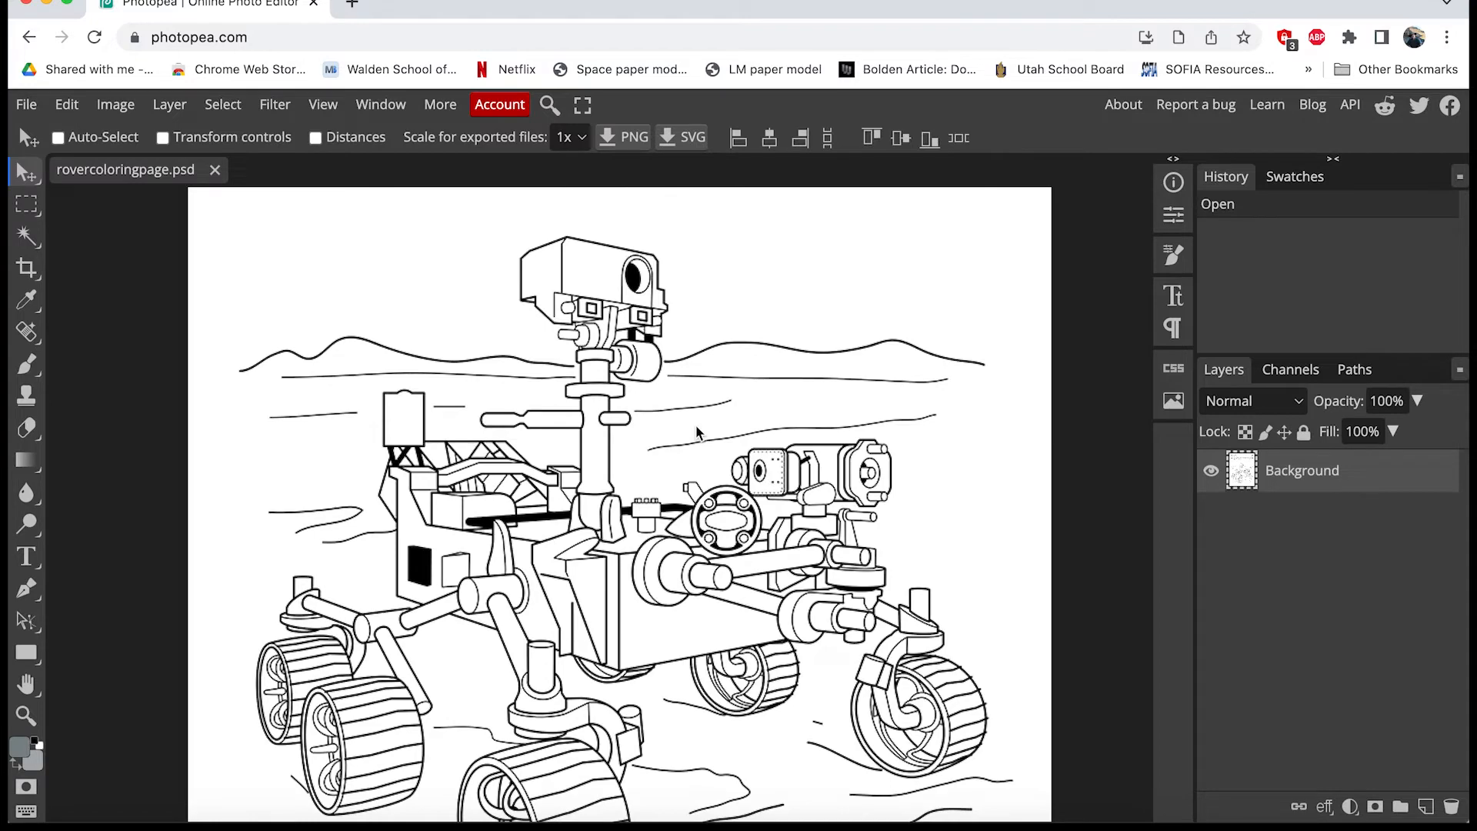
scroll(696, 425, down, 3)
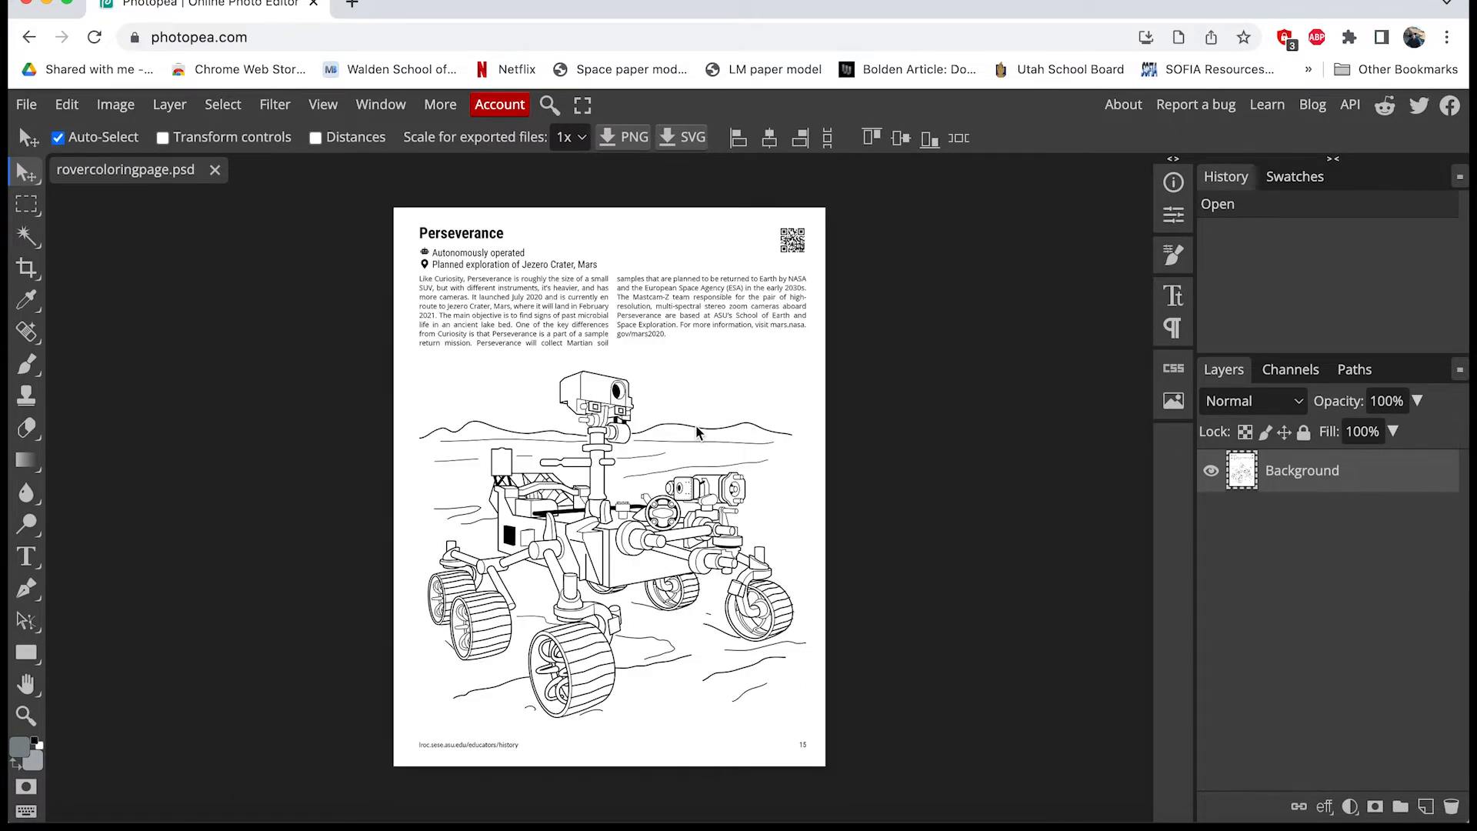
scroll(696, 430, up, 3)
scroll(696, 431, down, 5)
scroll(695, 424, up, 5)
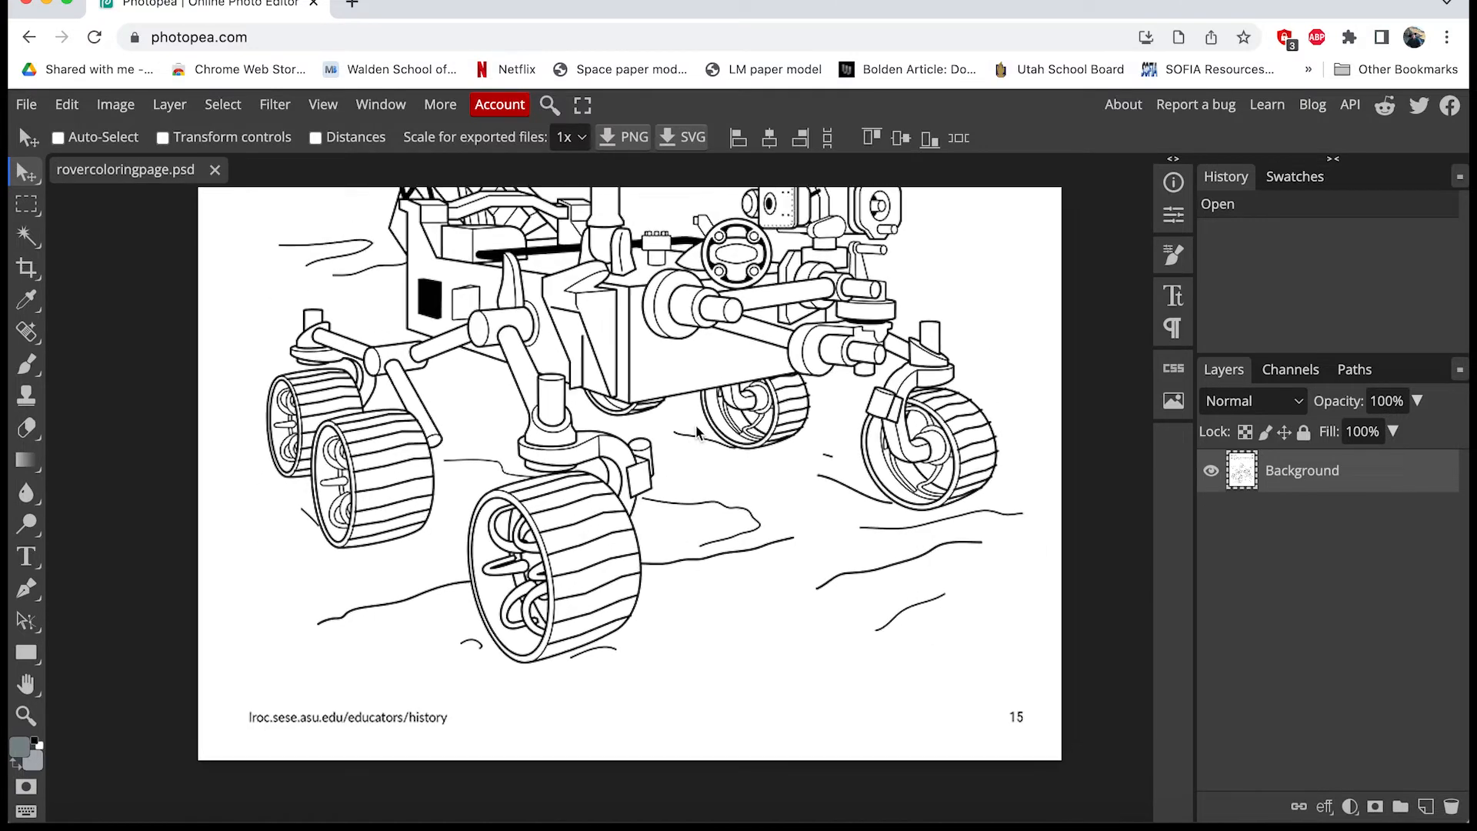
scroll(697, 429, up, 2)
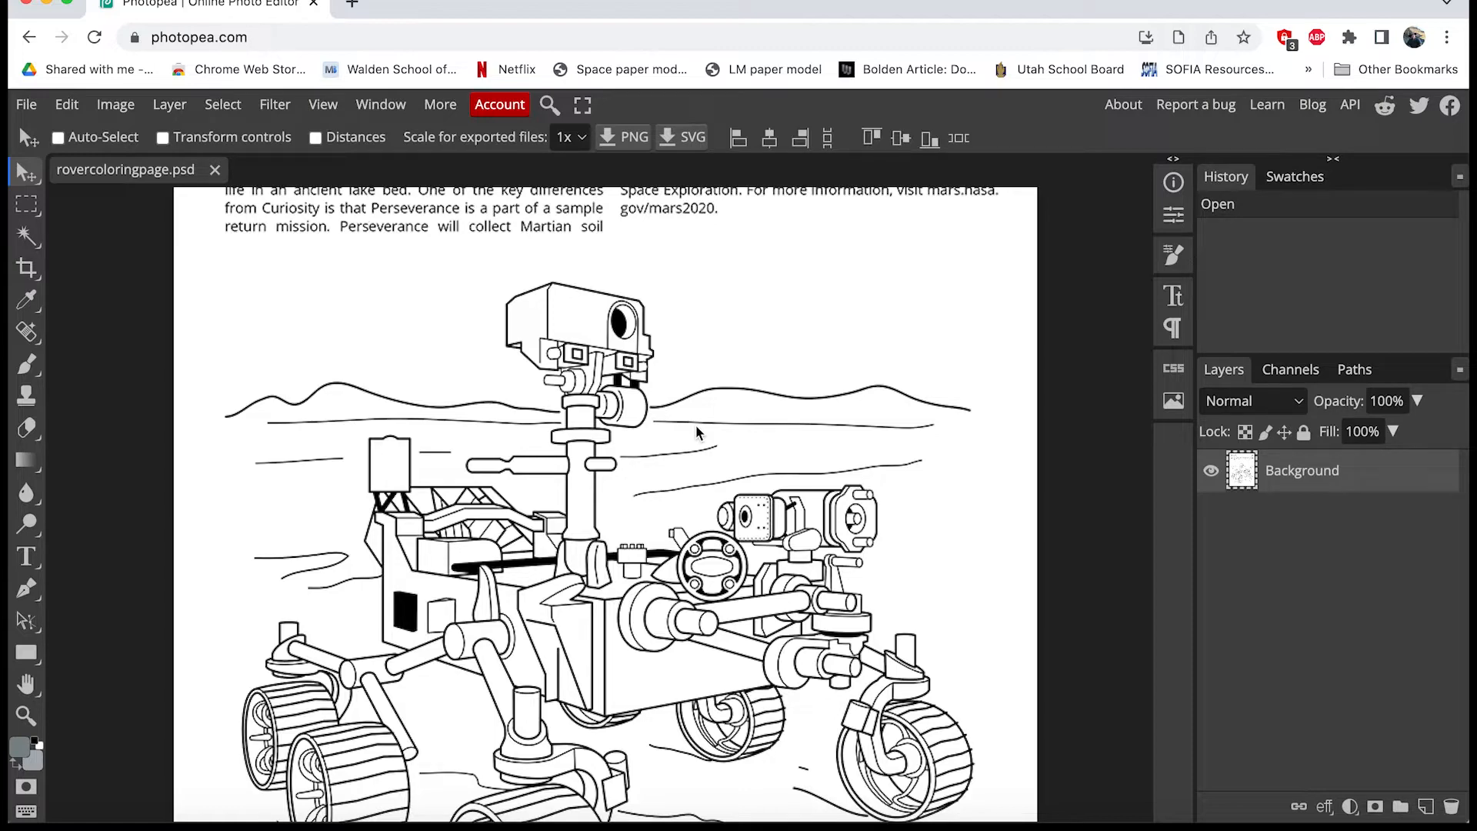
scroll(695, 425, up, 3)
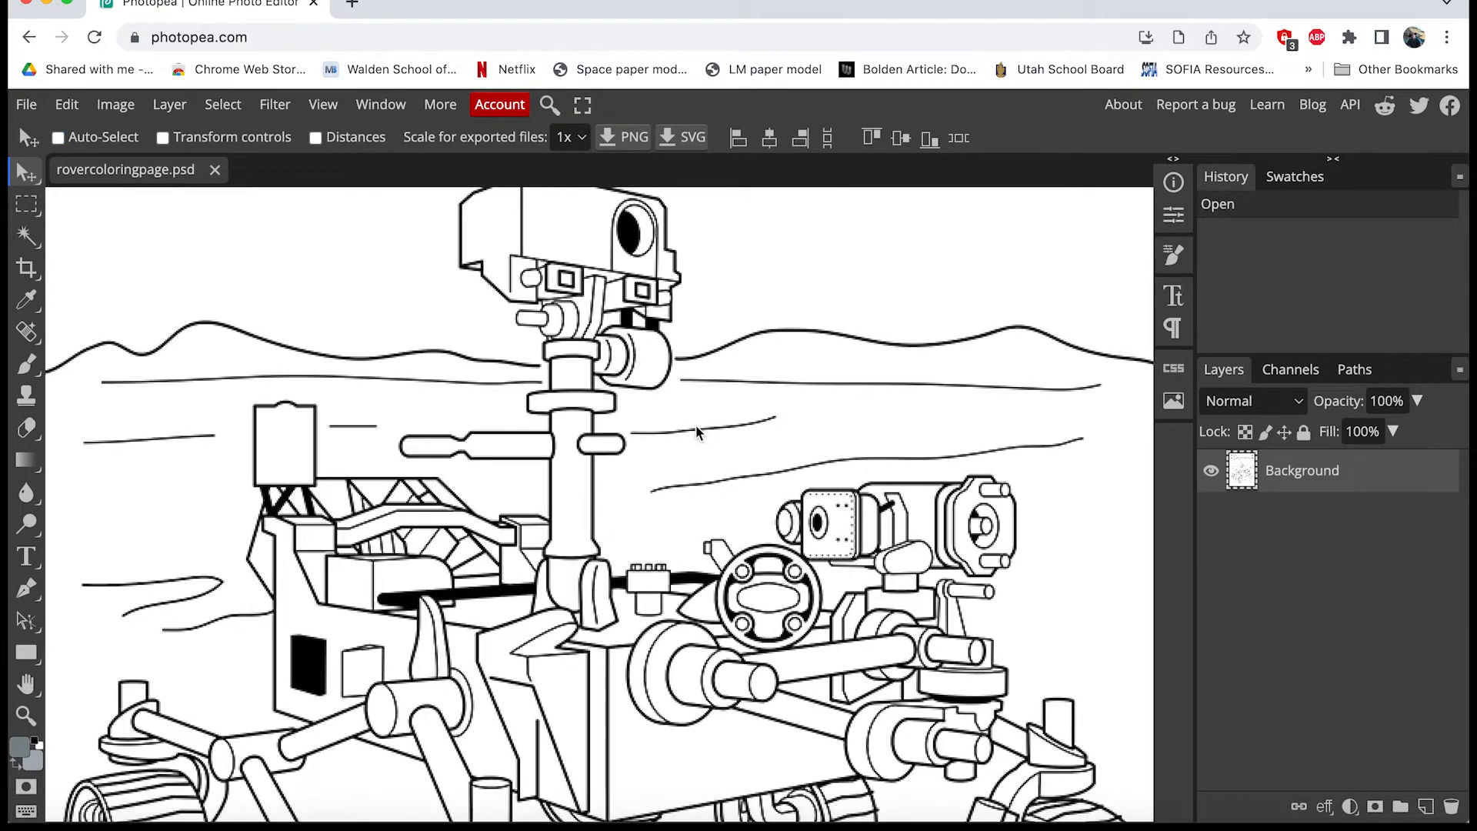
scroll(696, 425, up, 3)
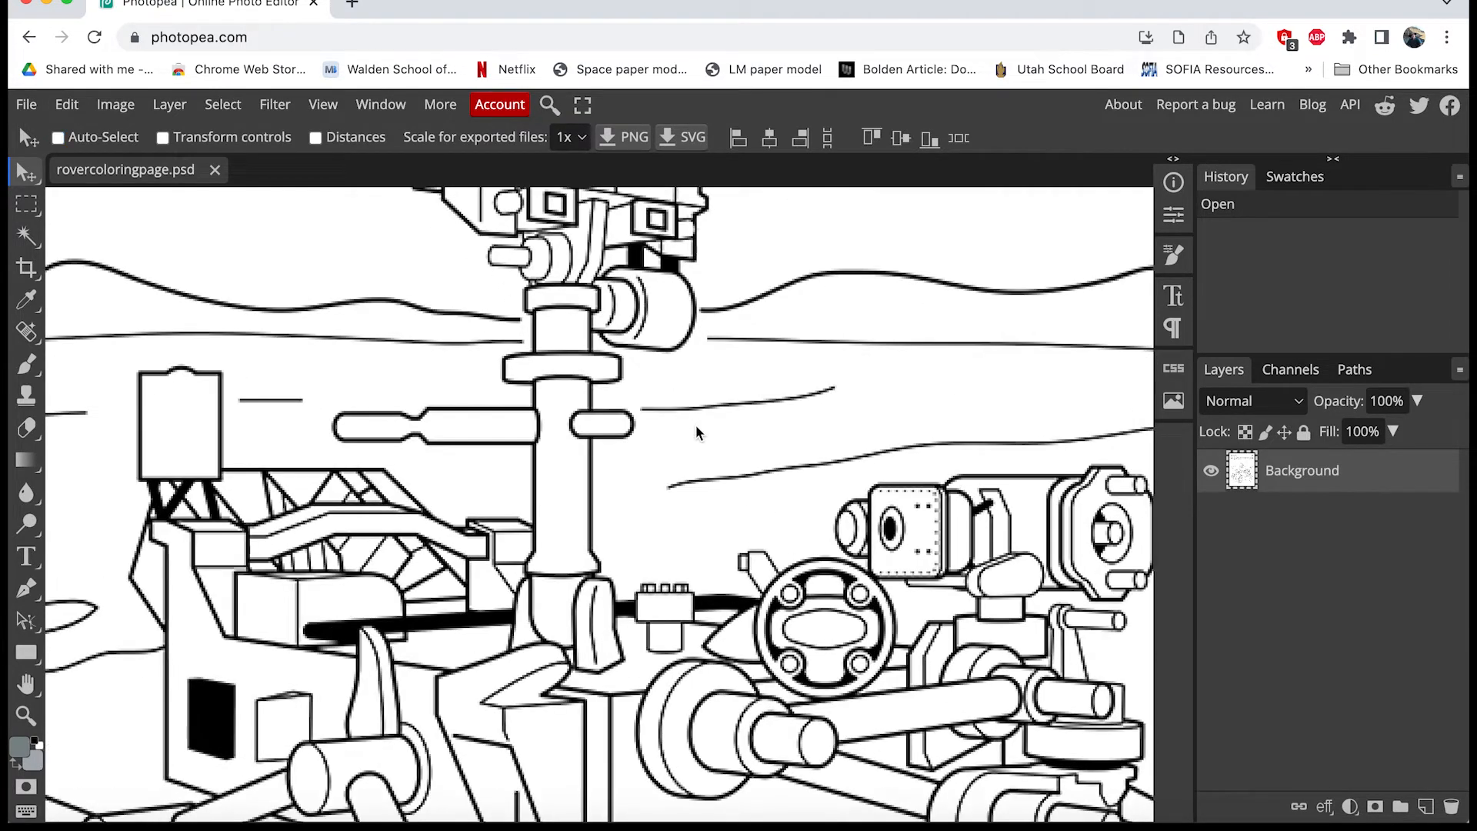
scroll(696, 424, up, 4)
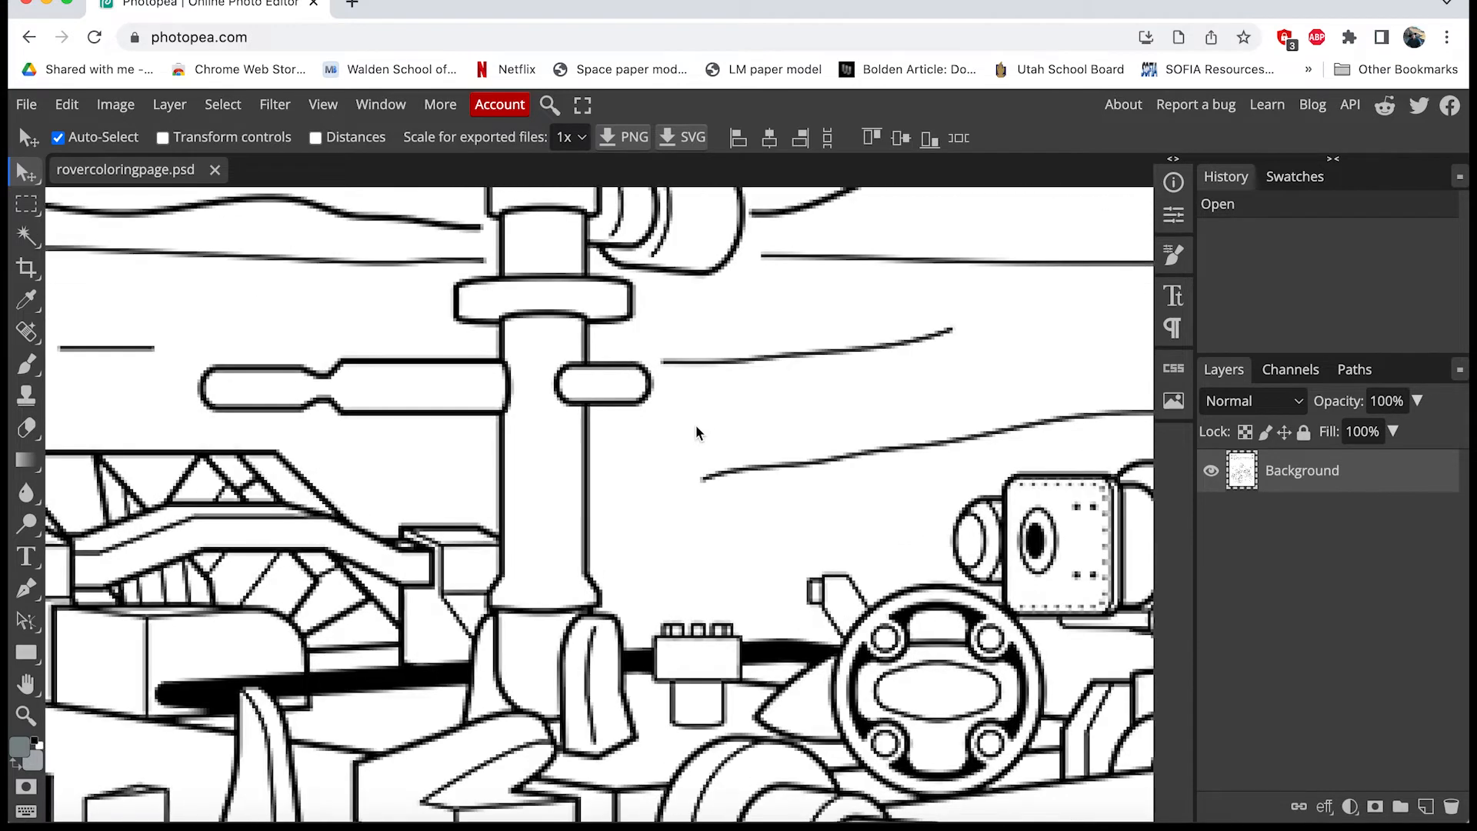
scroll(696, 424, up, 2)
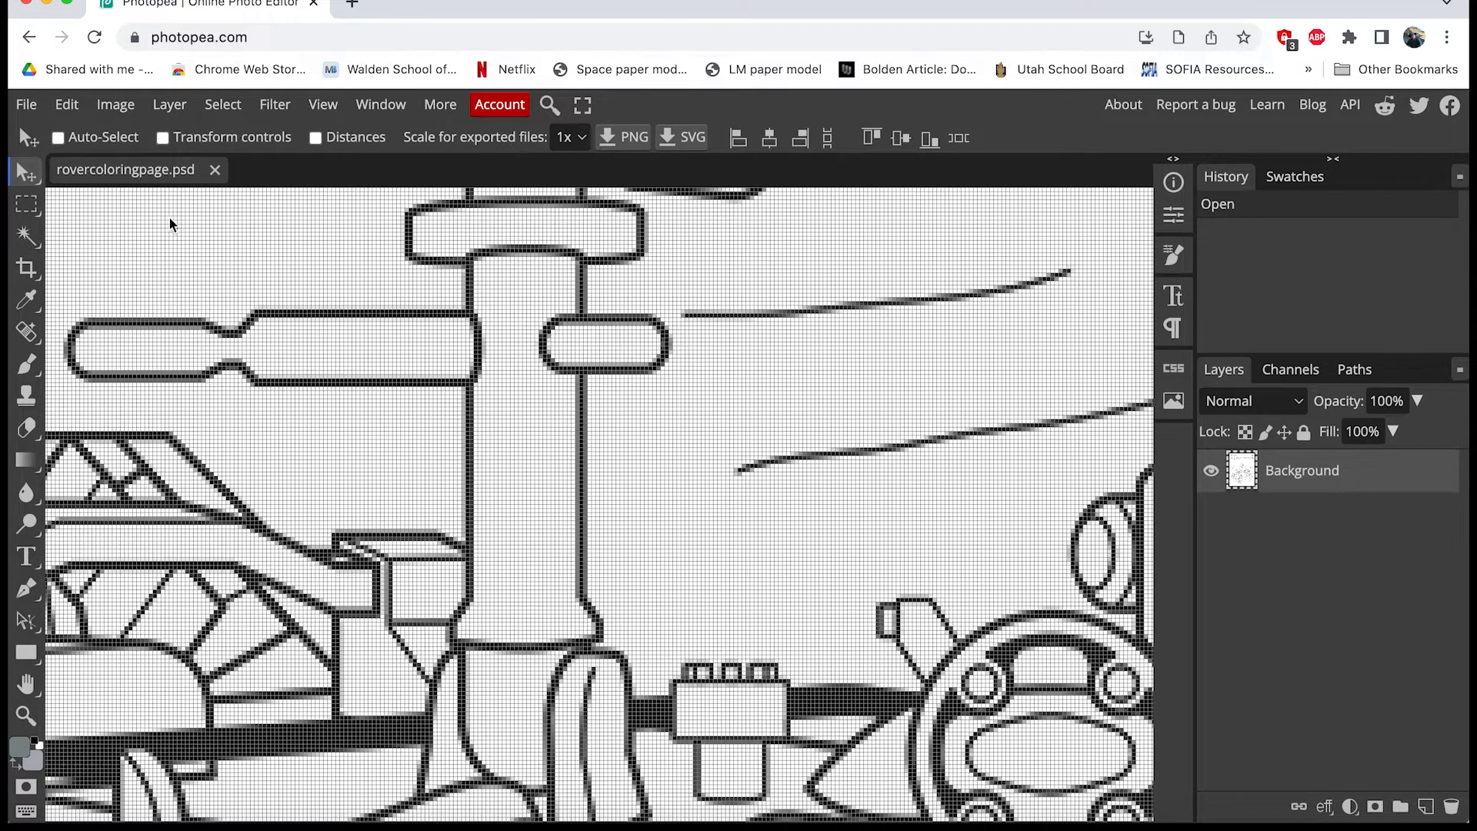
Switch the image size units to inches and set the resolution to 300 pixels per inch.
click(112, 106)
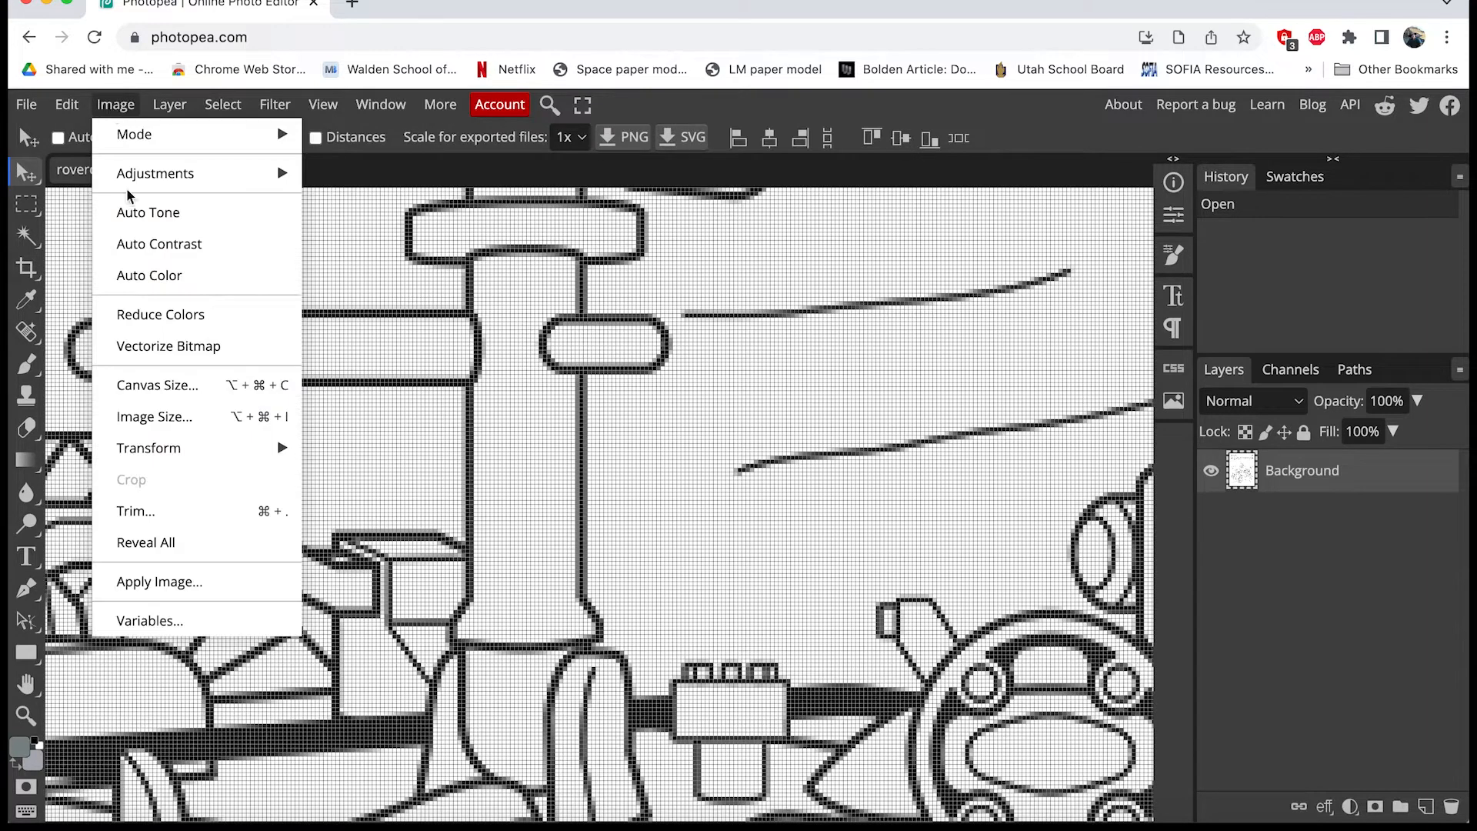
click(152, 418)
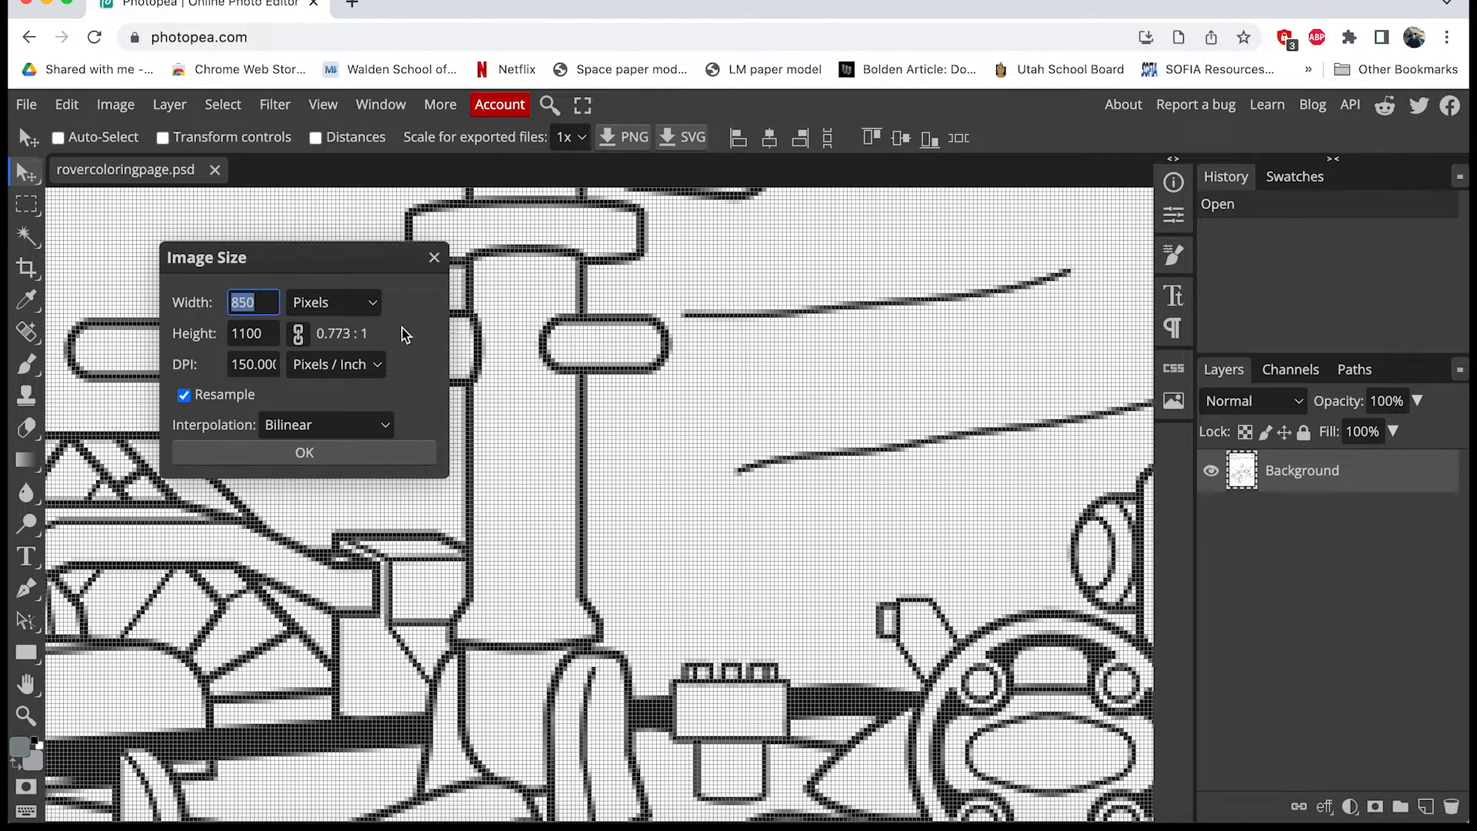
click(329, 303)
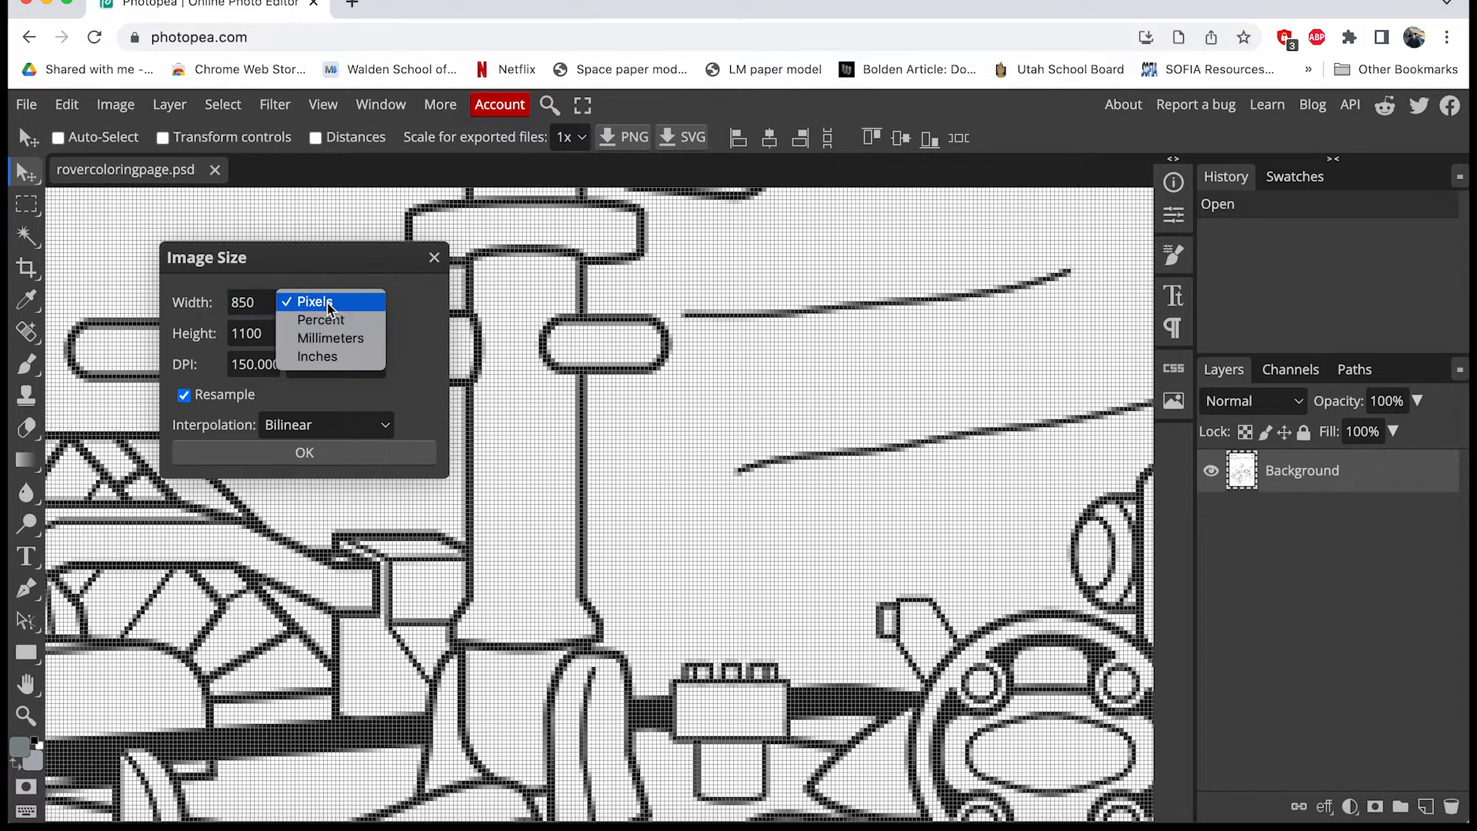
click(329, 355)
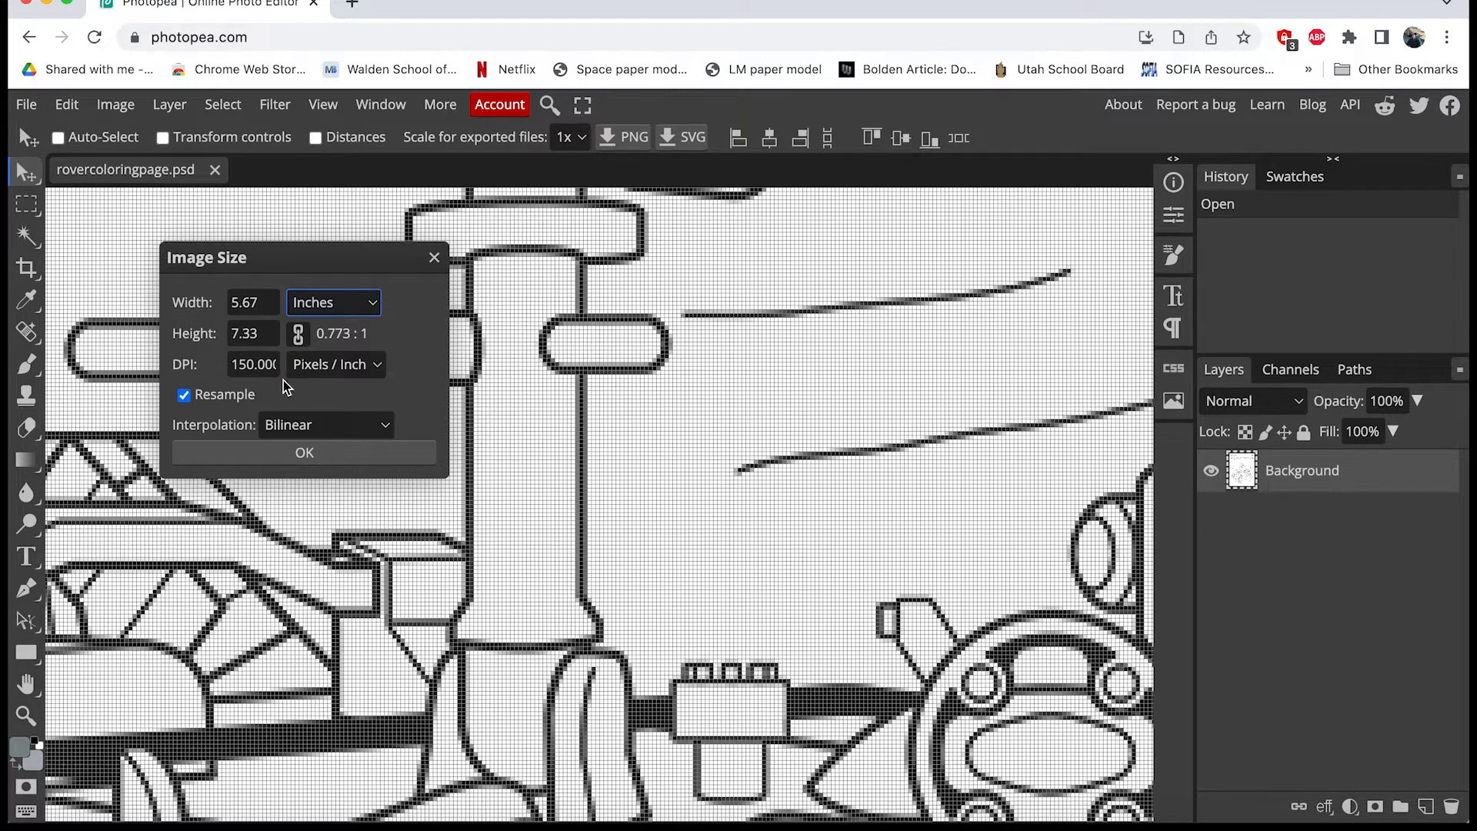
double_click(246, 364)
drag(246, 364, 254, 365)
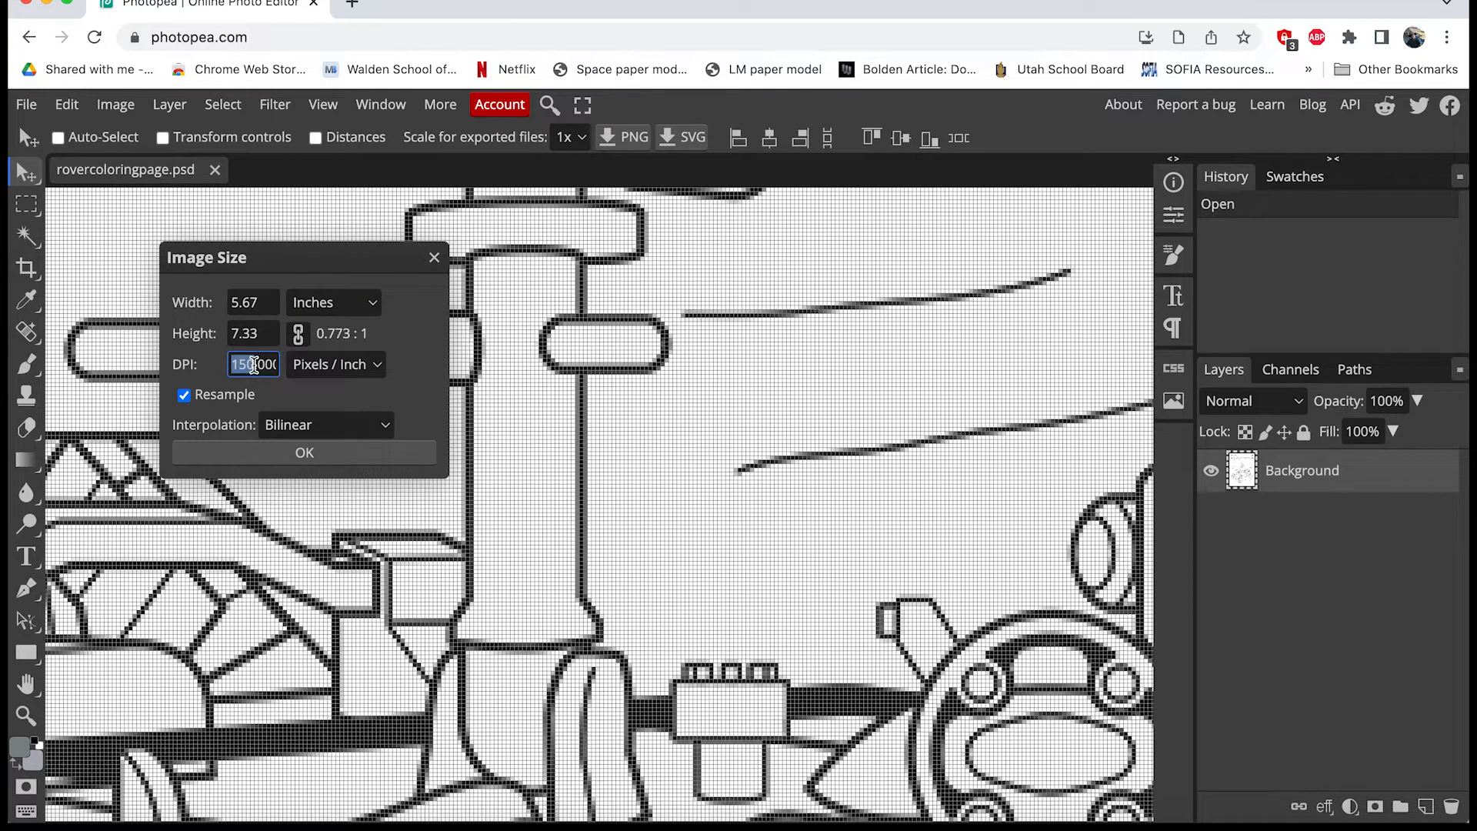
text(300)
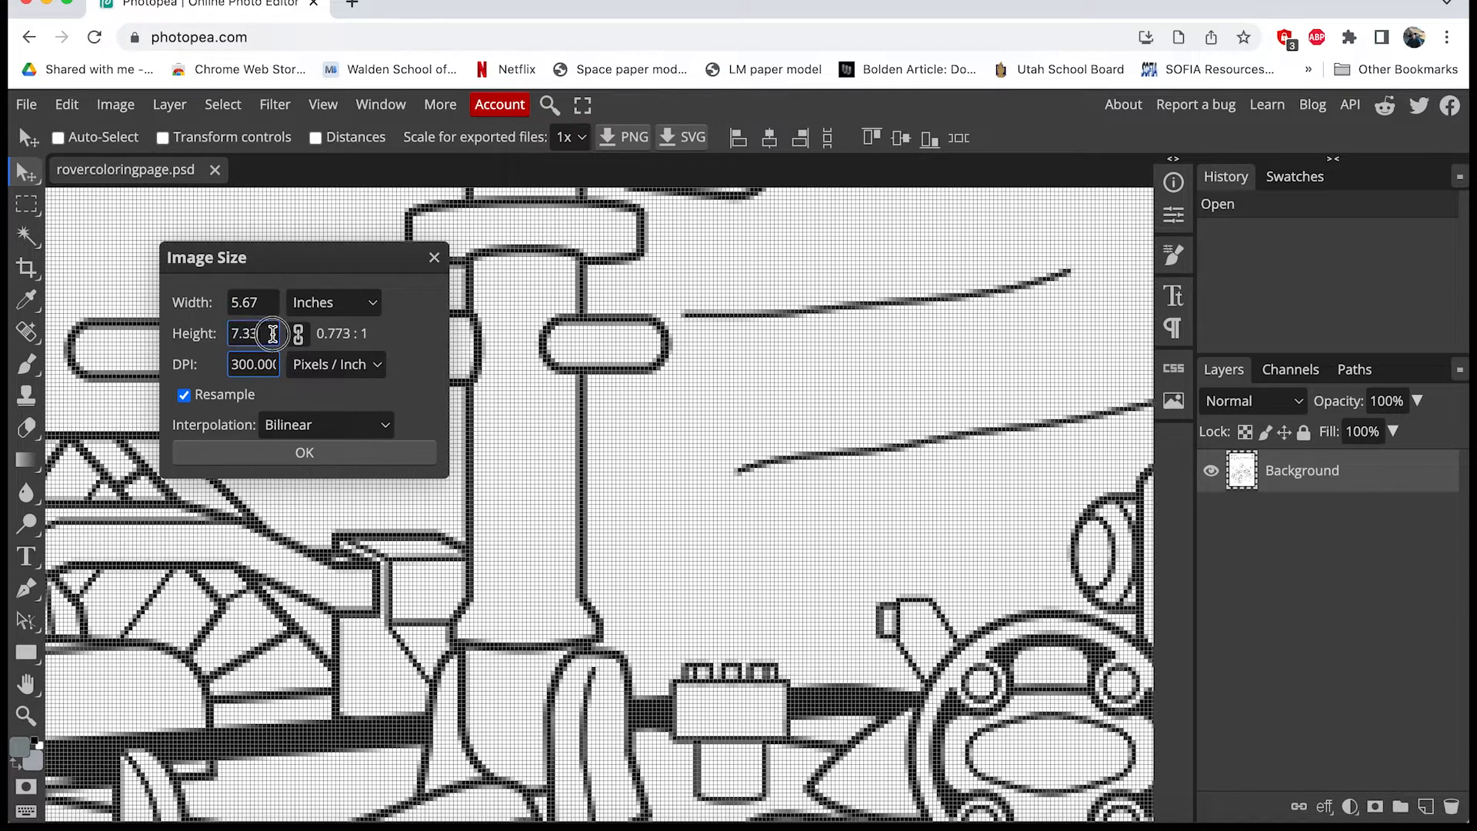
Set the image height to 10 inches with proportions linked and apply the resize.
drag(272, 334, 209, 327)
text(10)
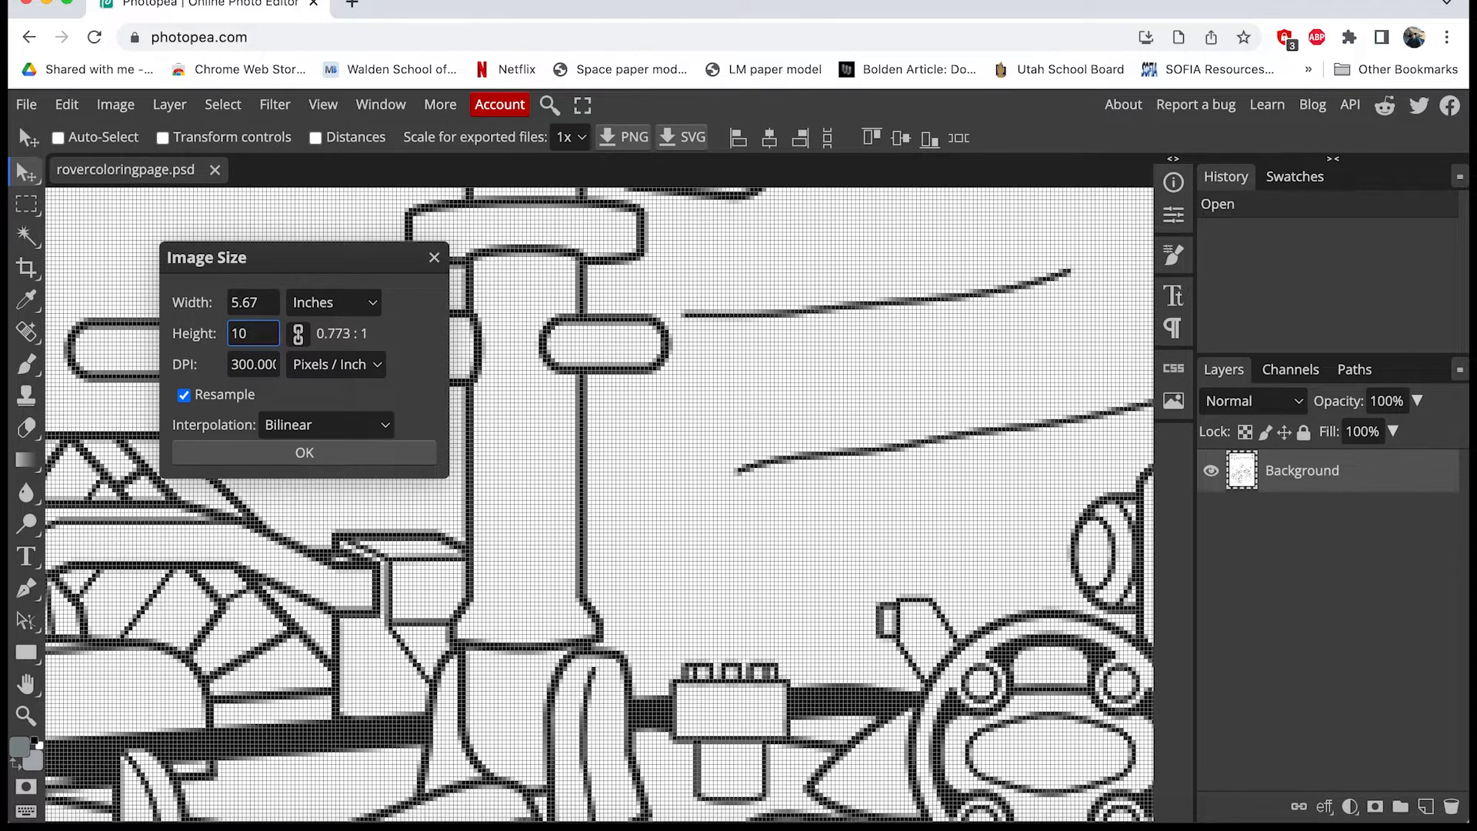
click(431, 348)
click(313, 453)
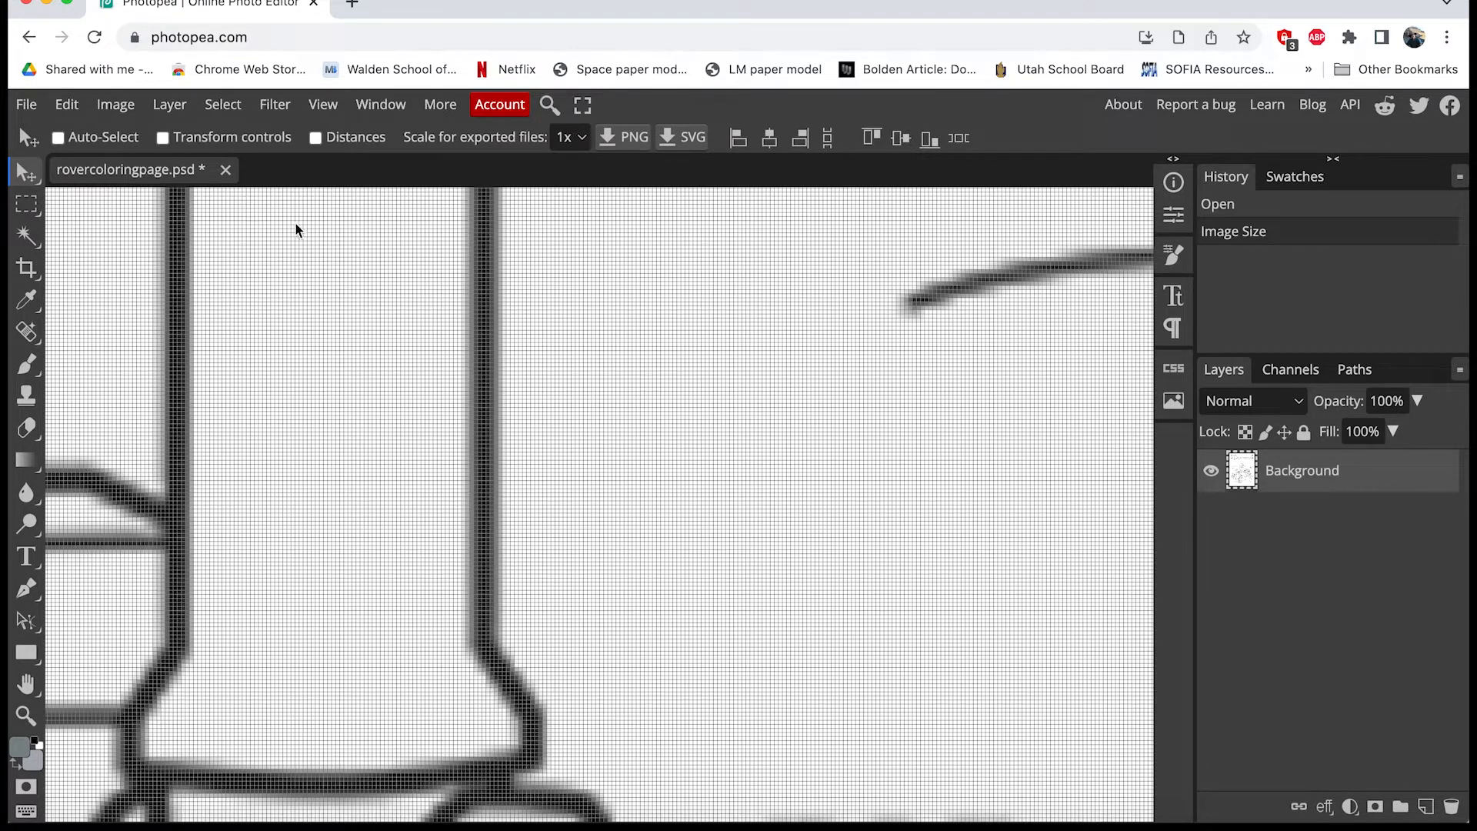
Apply a Gaussian Blur with a 2 px radius to the rover drawing.
click(272, 105)
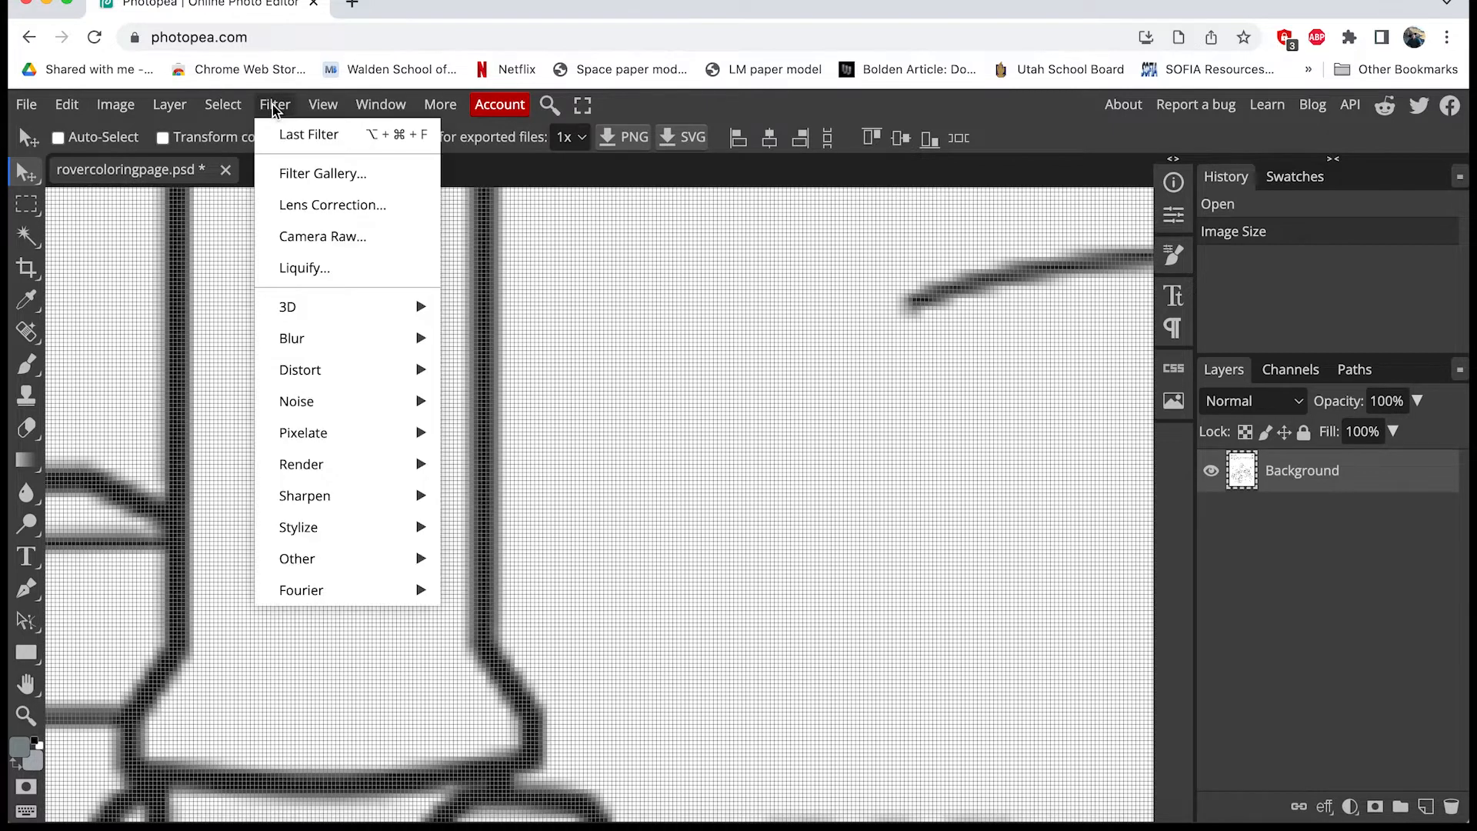
click(313, 346)
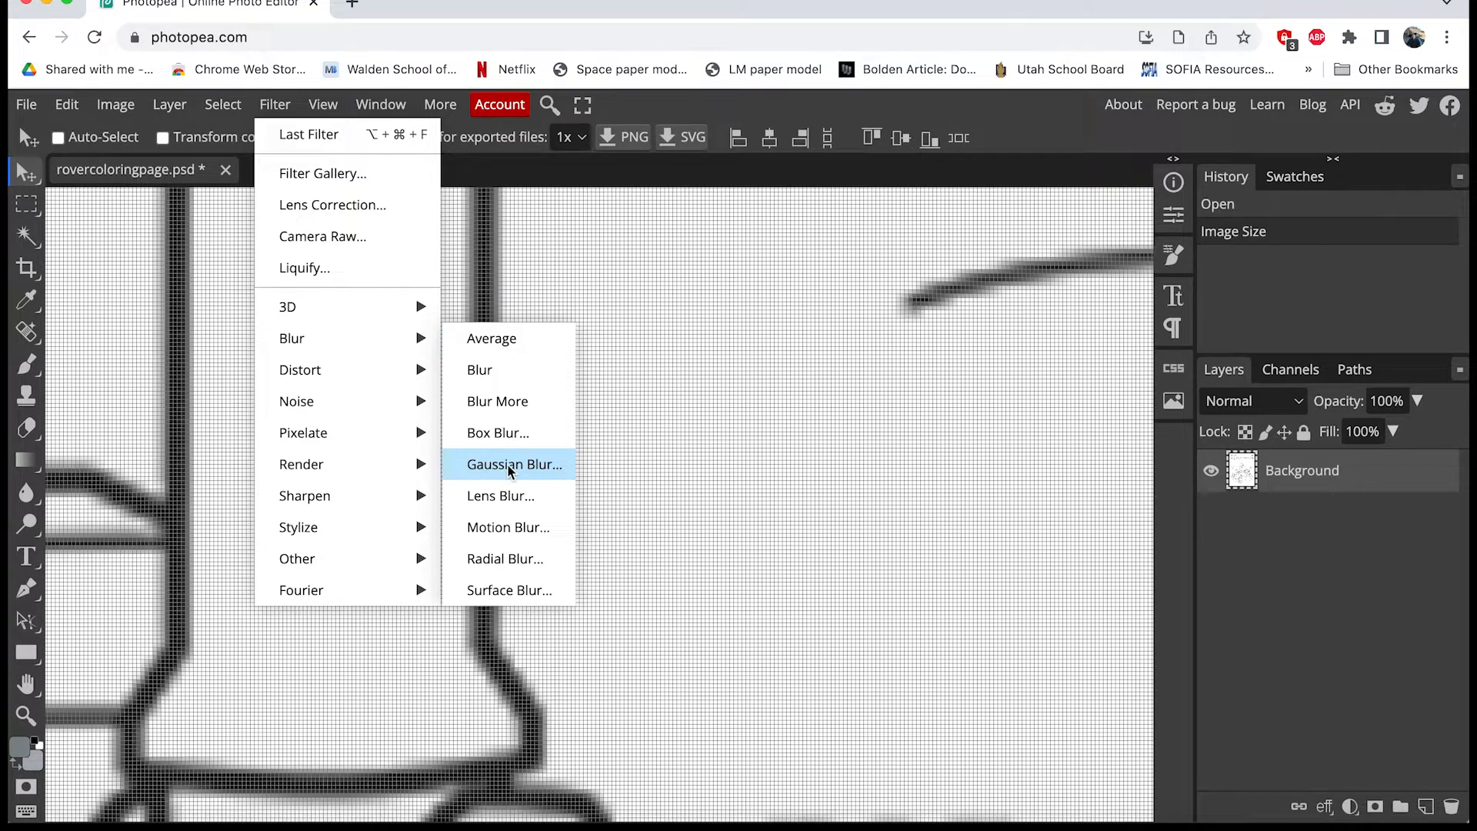
click(511, 465)
click(468, 302)
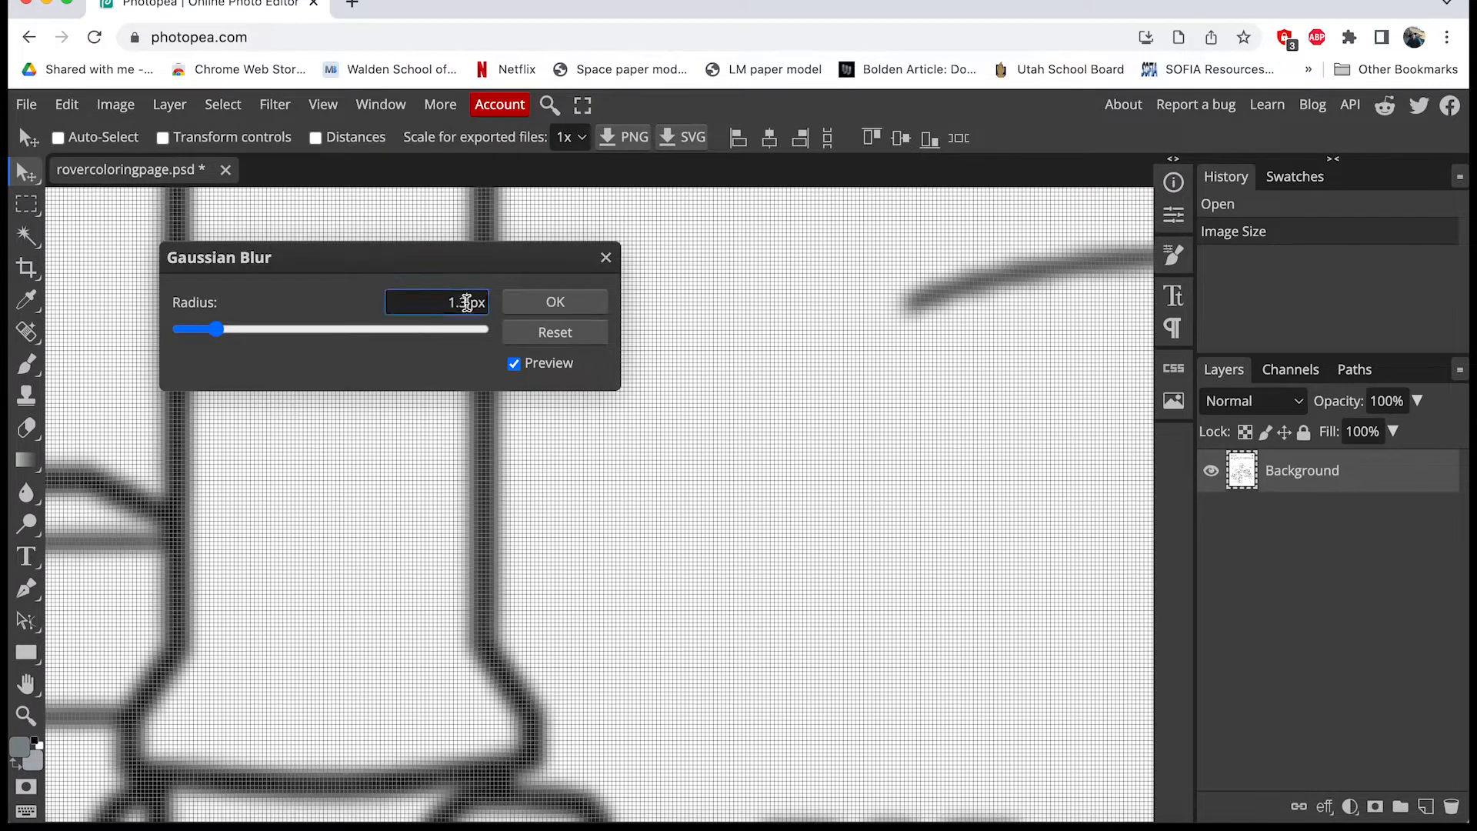
drag(466, 302, 446, 302)
text(2)
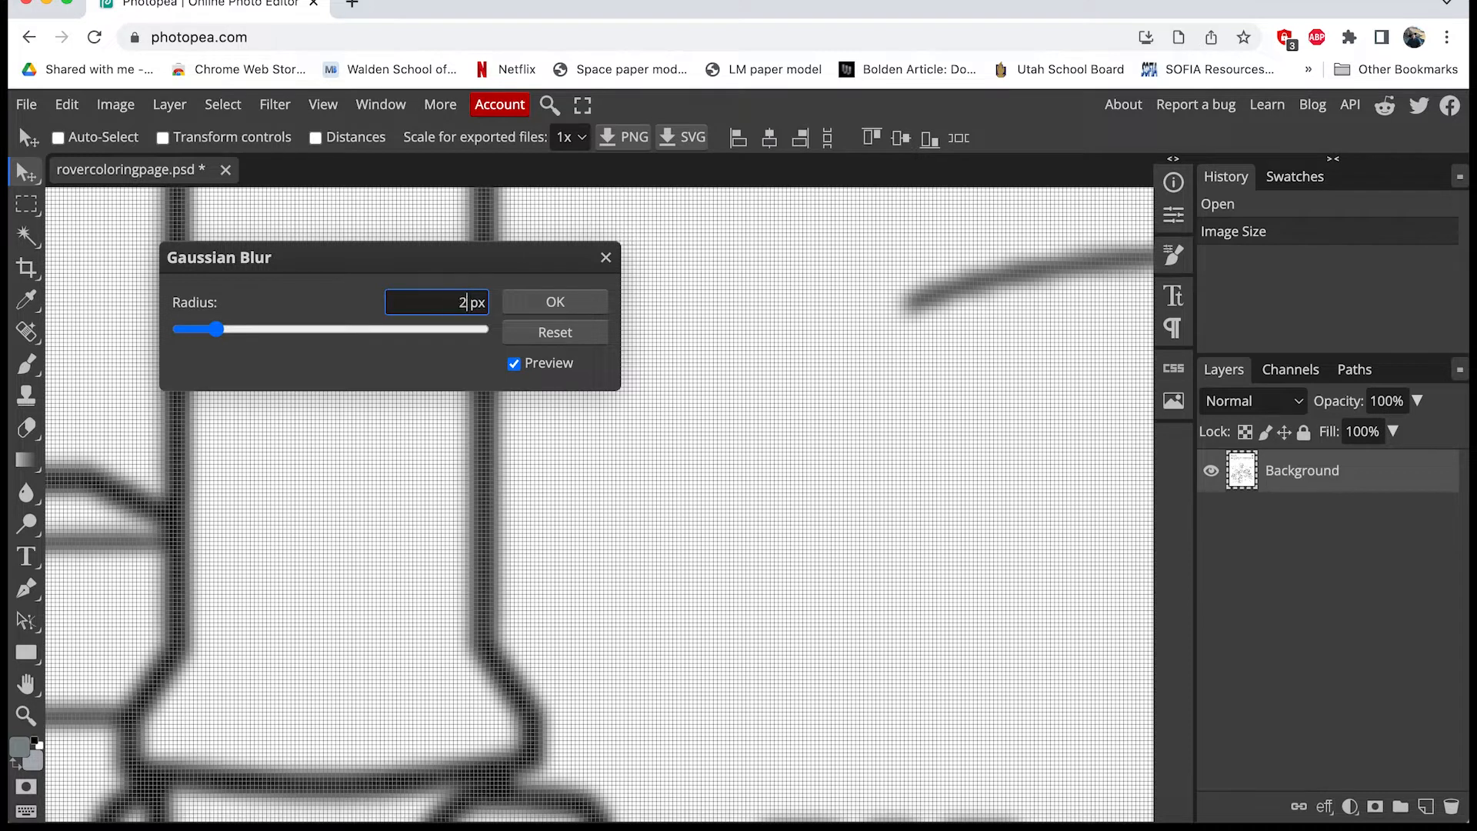
click(570, 302)
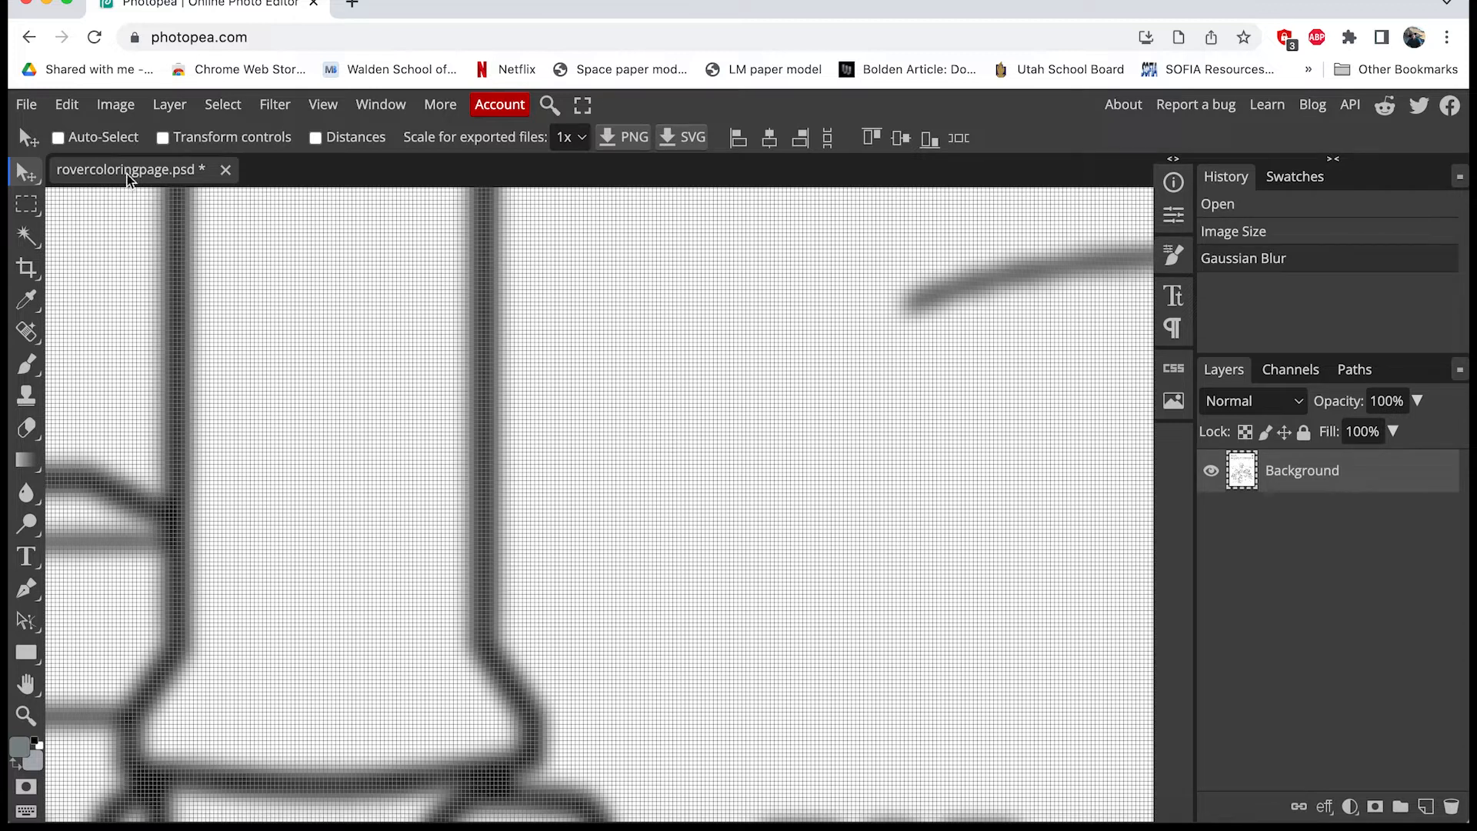
Resample the image to 250 pixels per inch, keeping the height at 10 inches.
click(115, 104)
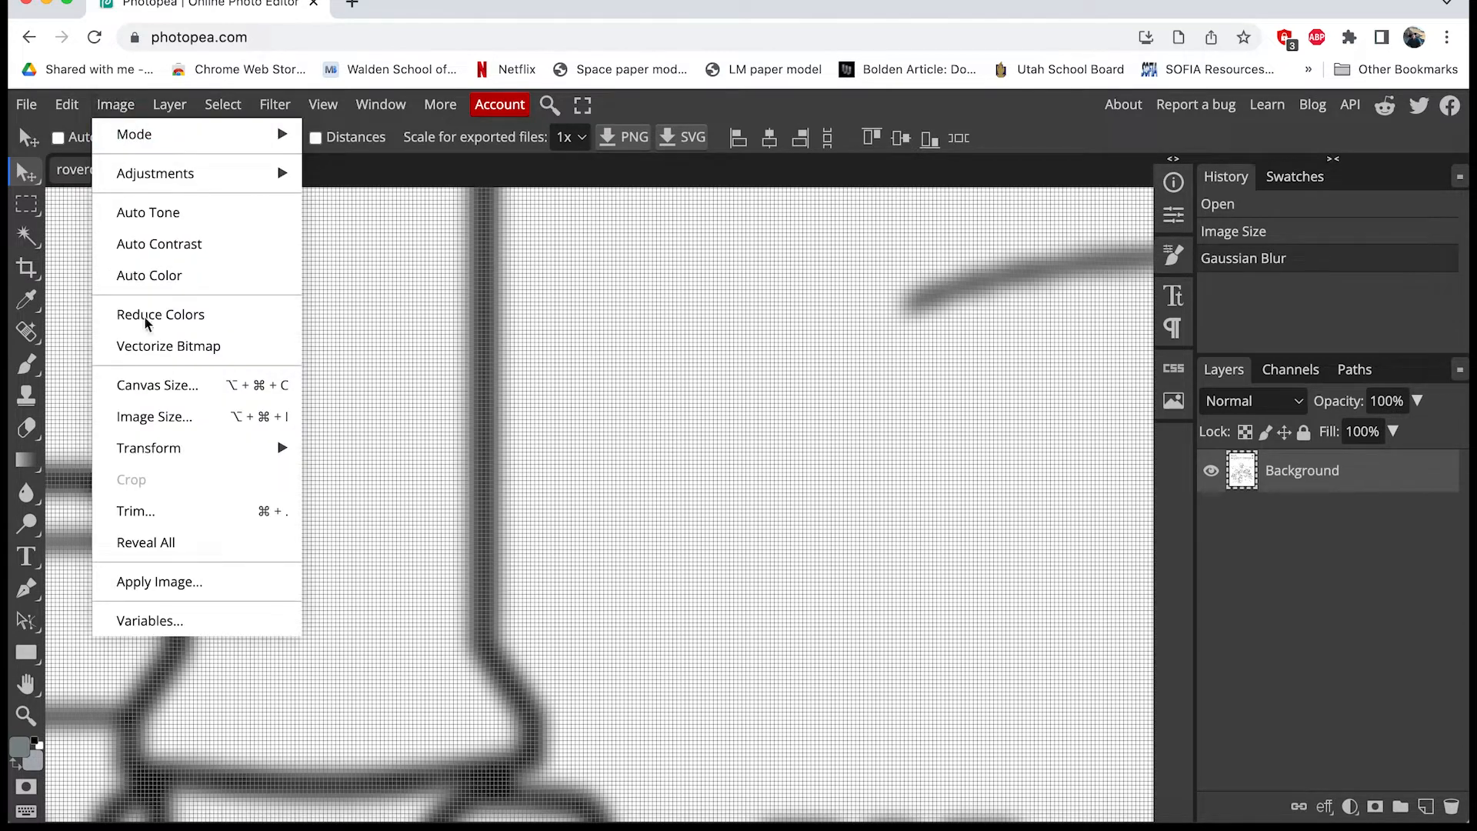
click(141, 420)
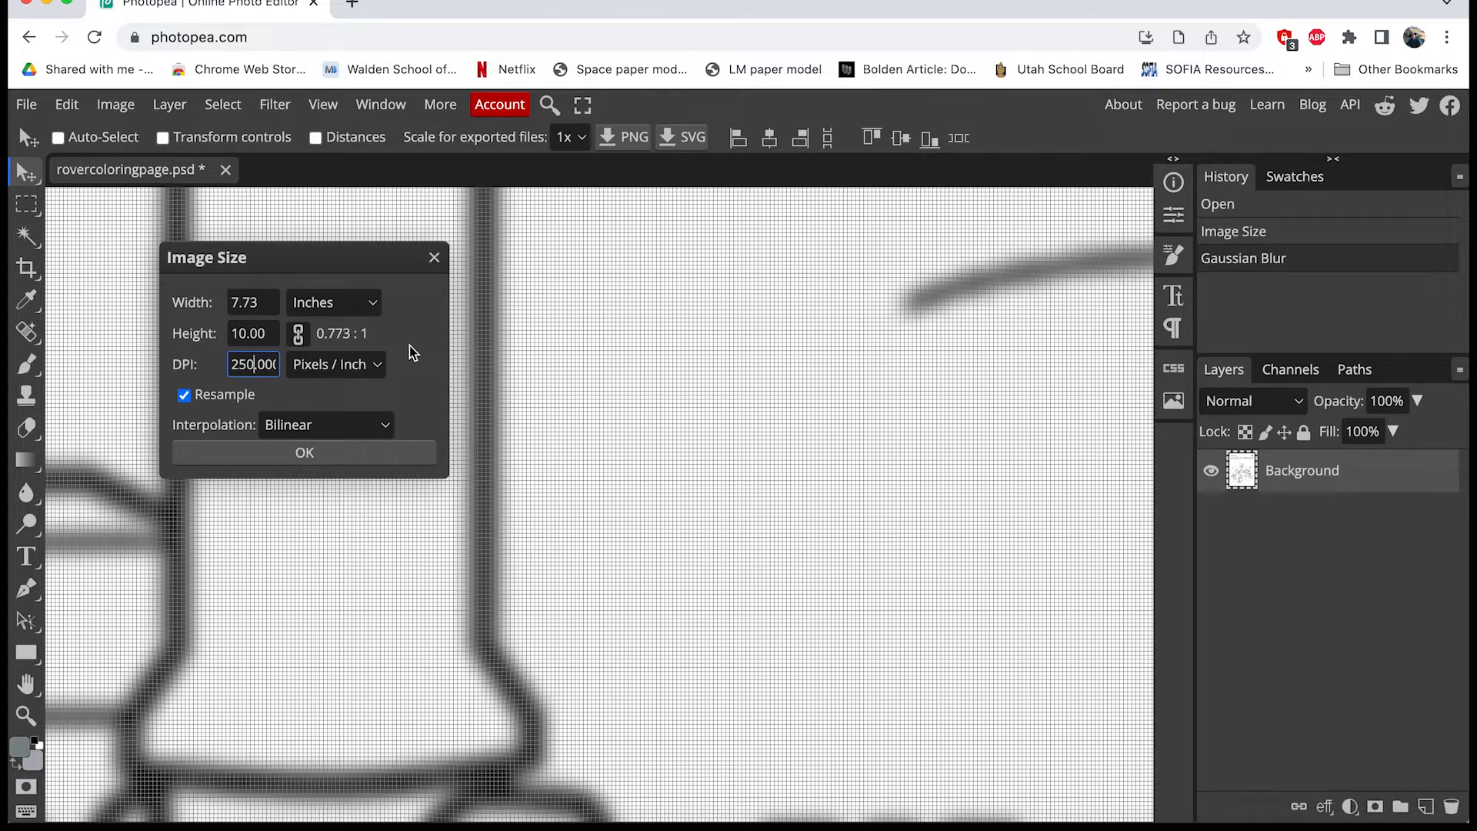
click(354, 455)
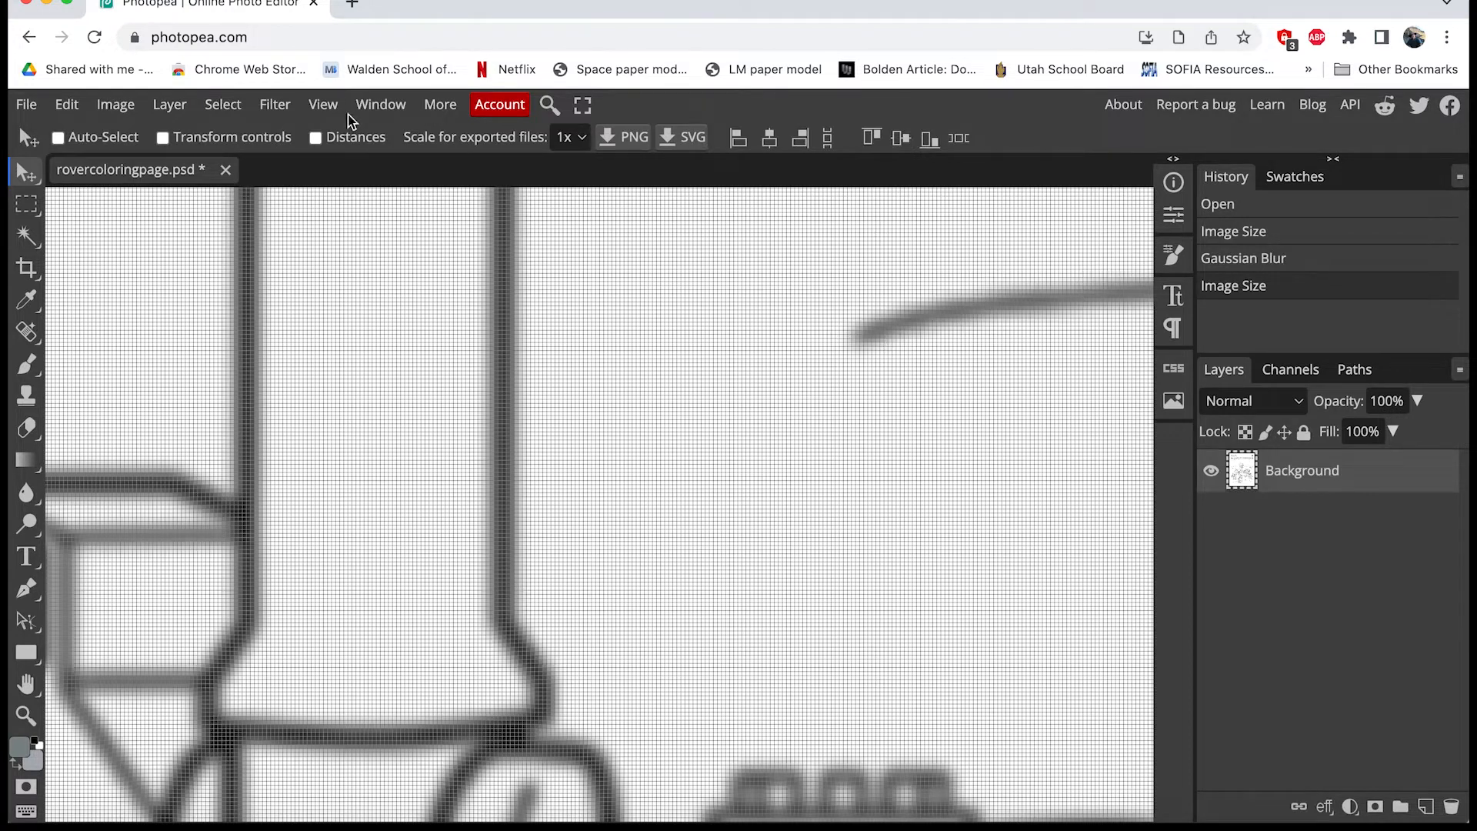
Open a Levels adjustment on the rover drawing and set the input levels to 67, 0.45 and 212.
click(115, 105)
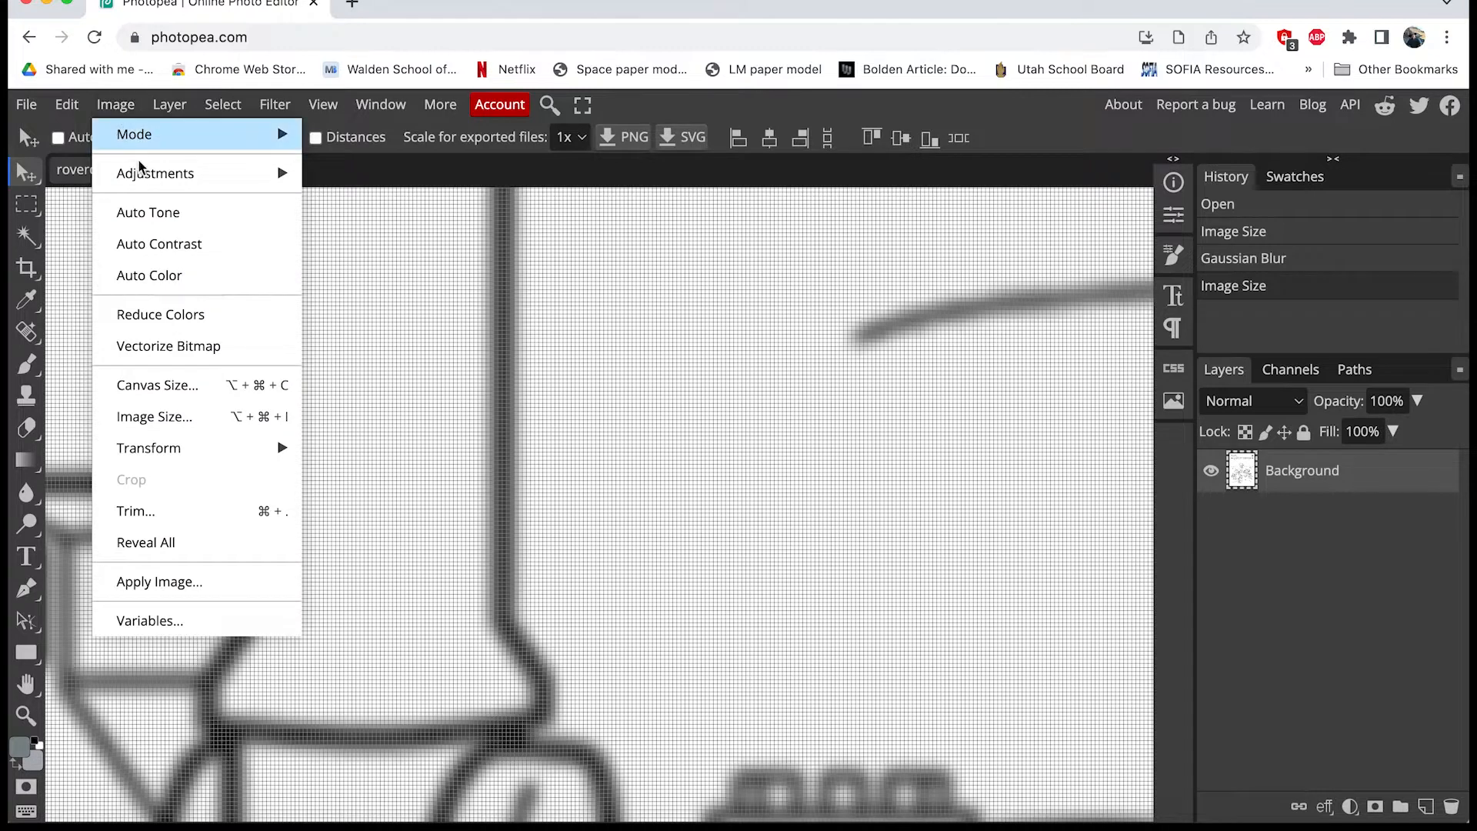
mouse_move(188, 179)
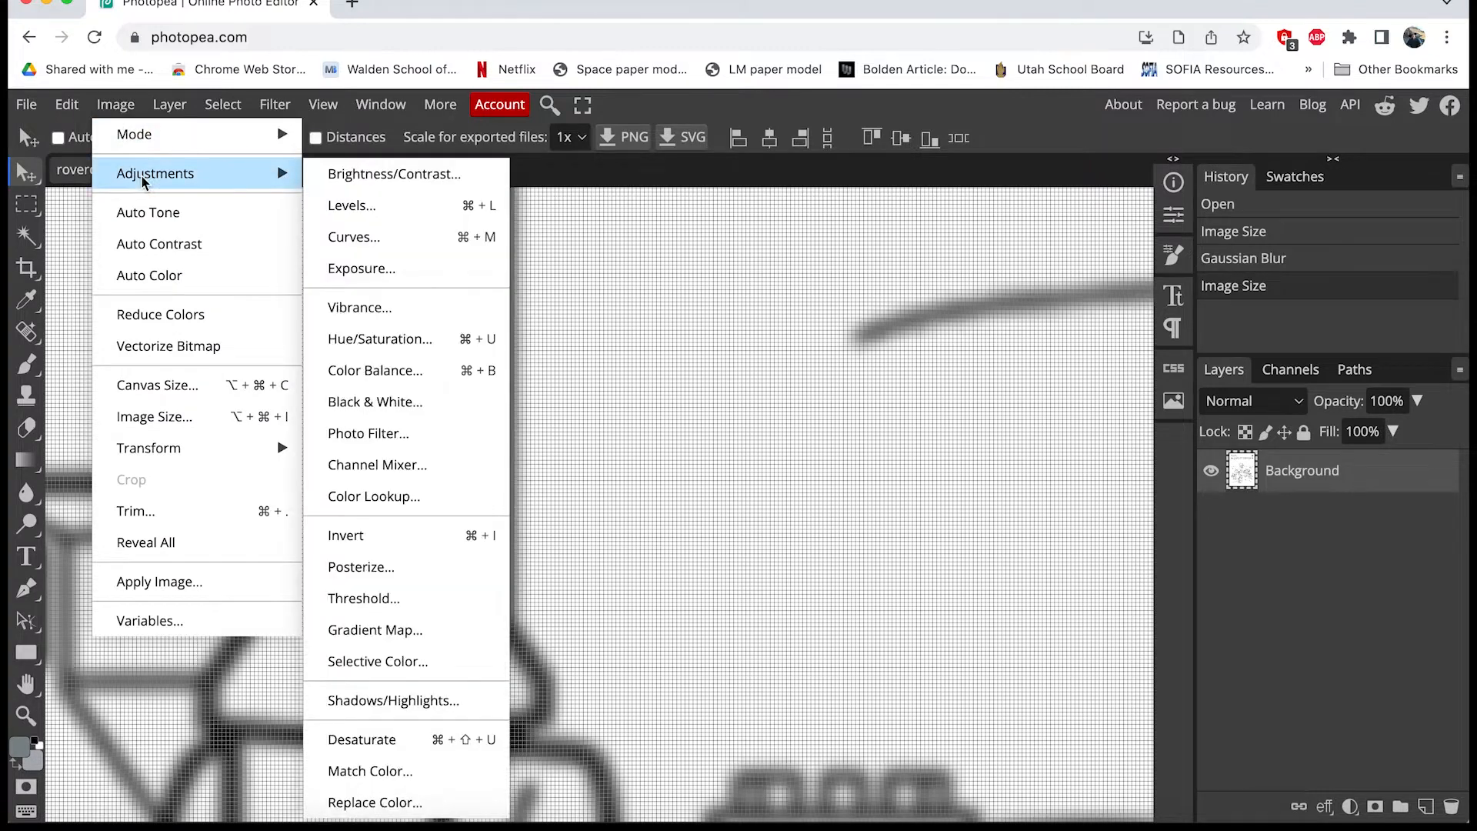
click(365, 220)
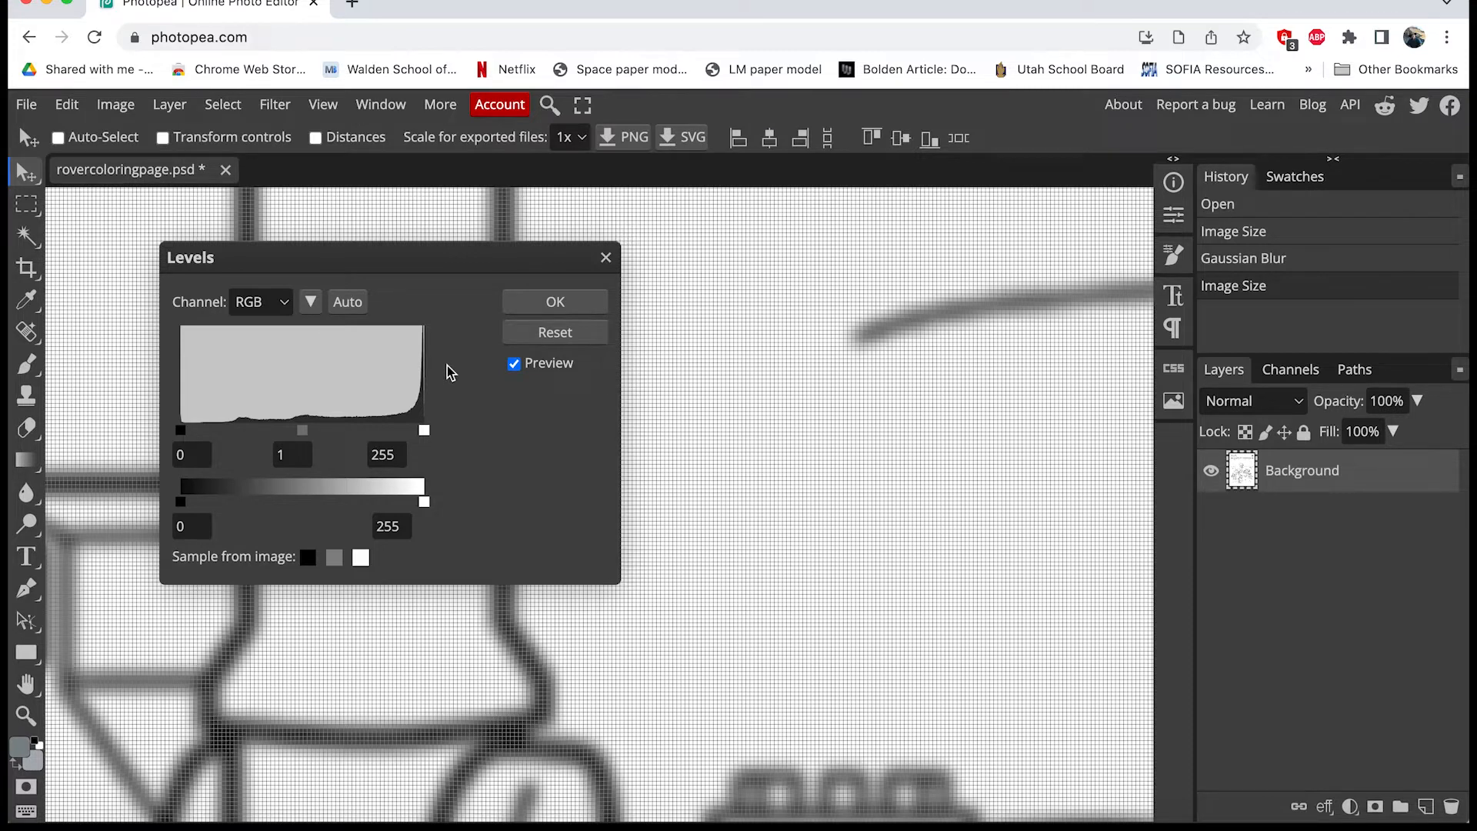
drag(180, 431, 244, 435)
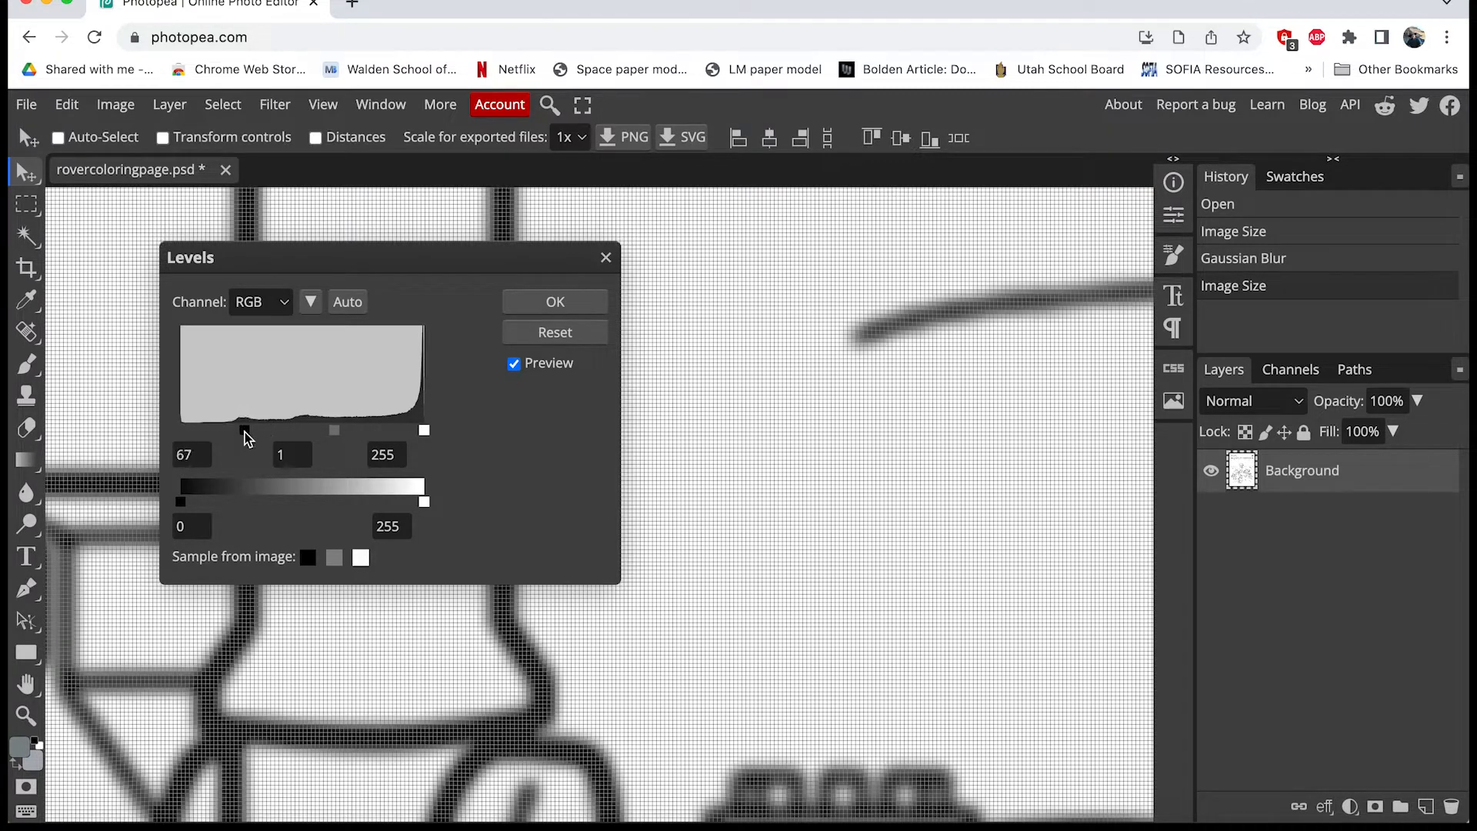
drag(423, 431, 383, 432)
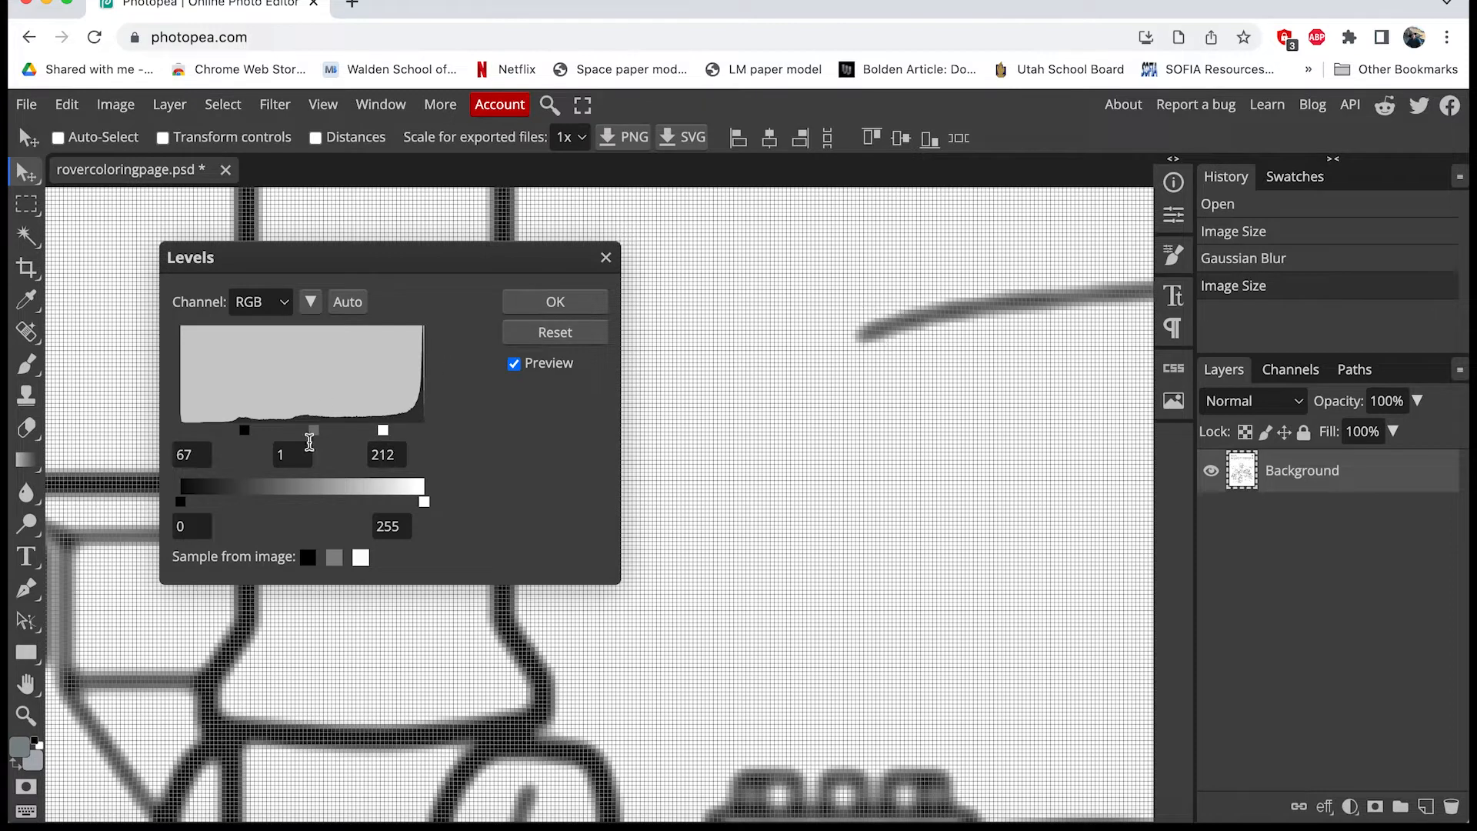
drag(314, 430, 339, 435)
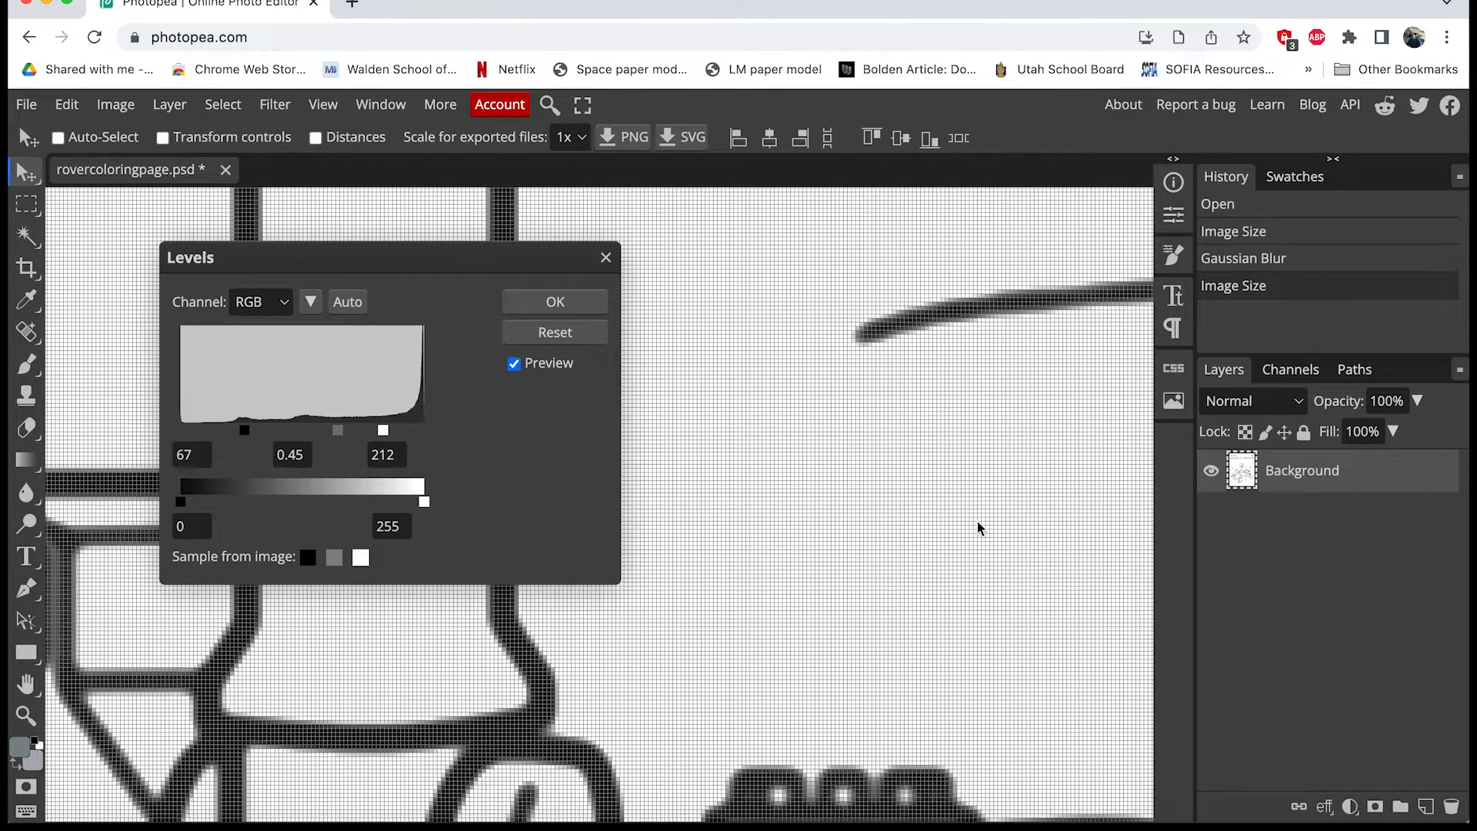
Raise the black input level to 87, set the midtones to 0.63, and apply the Levels adjustment.
scroll(978, 528, down, 5)
scroll(978, 528, down, 5)
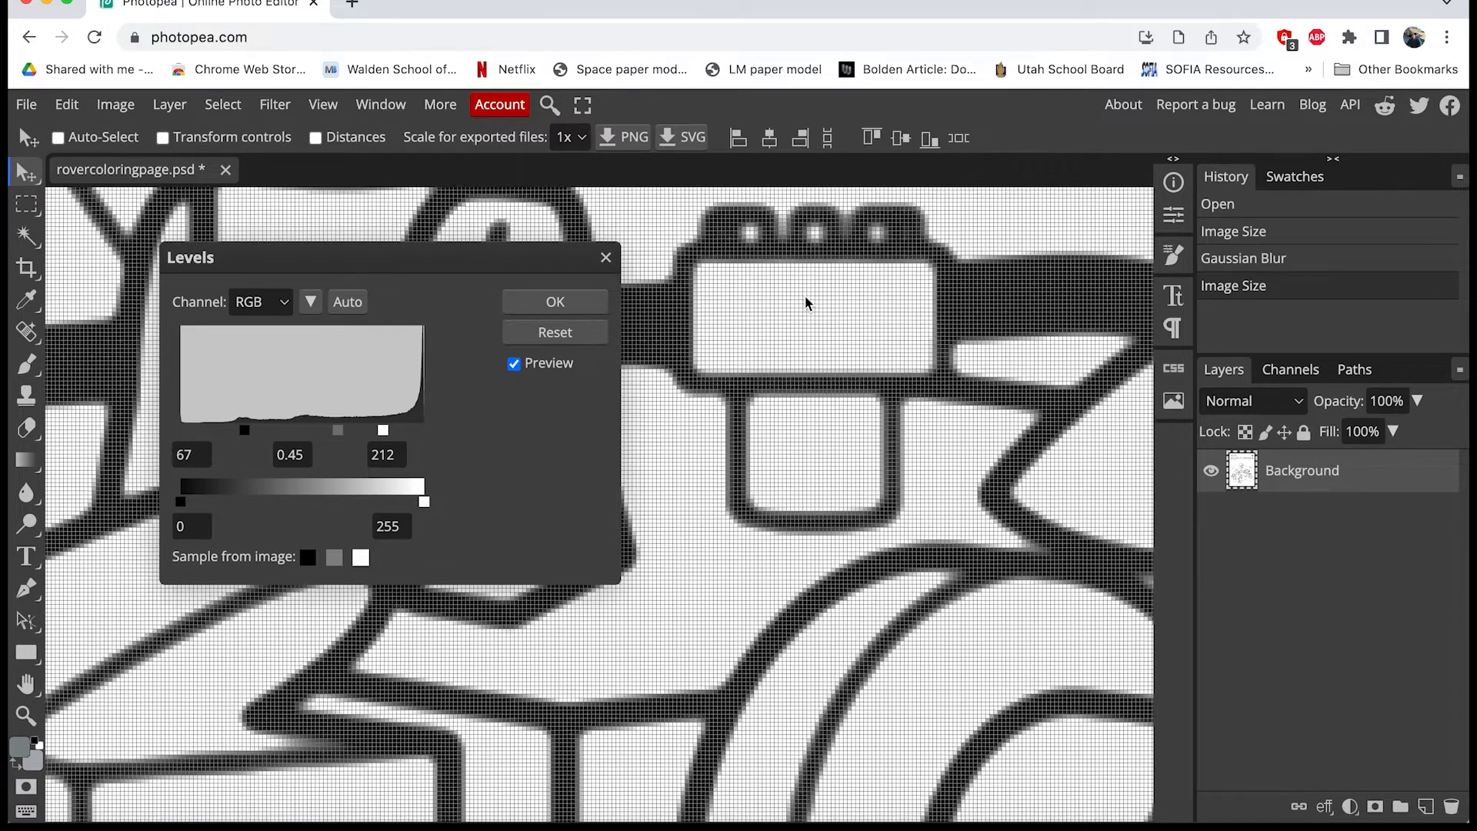
scroll(807, 302, up, 5)
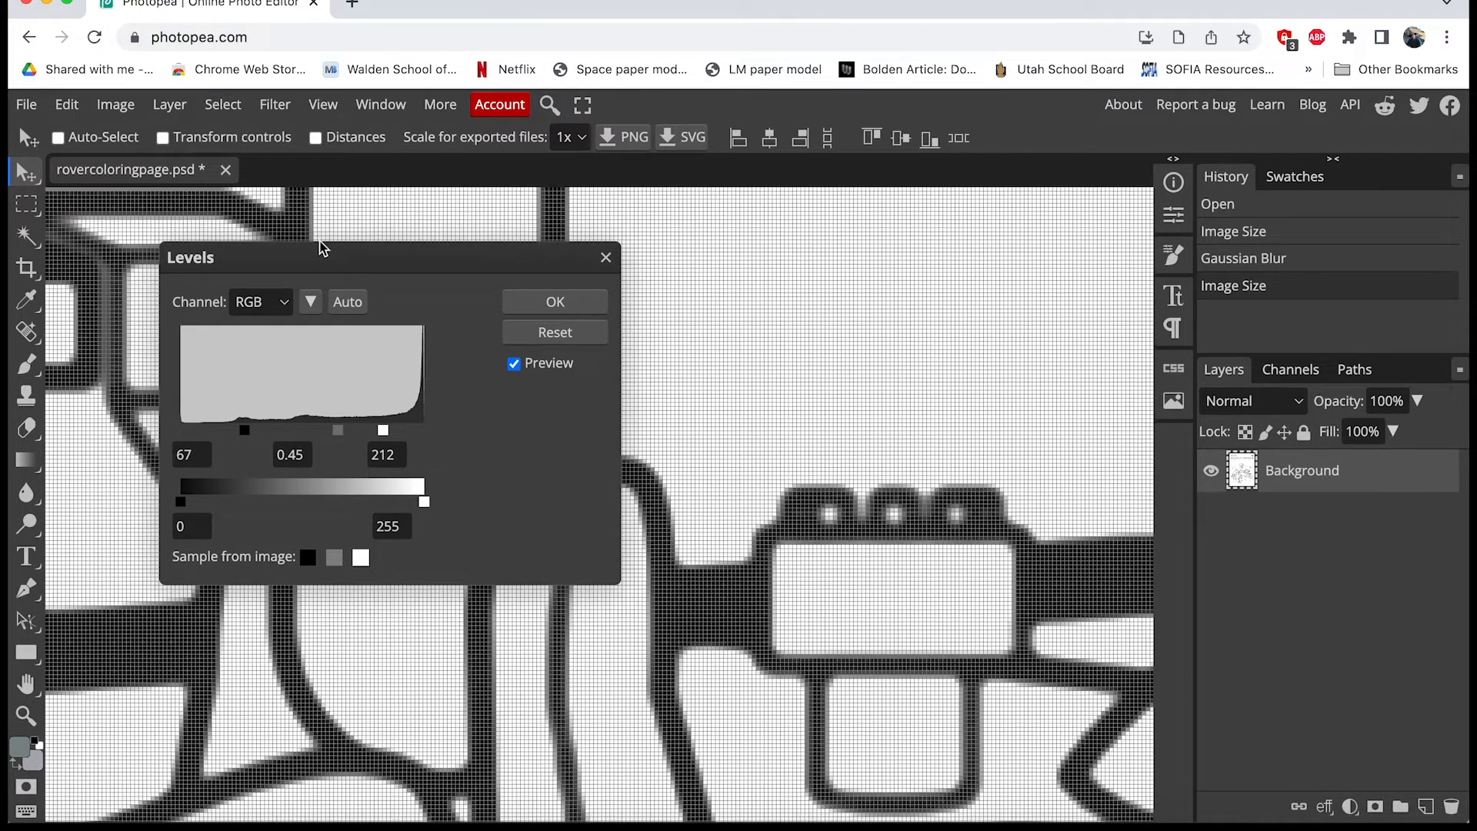
click(340, 433)
drag(340, 435, 265, 433)
scroll(848, 397, up, 1)
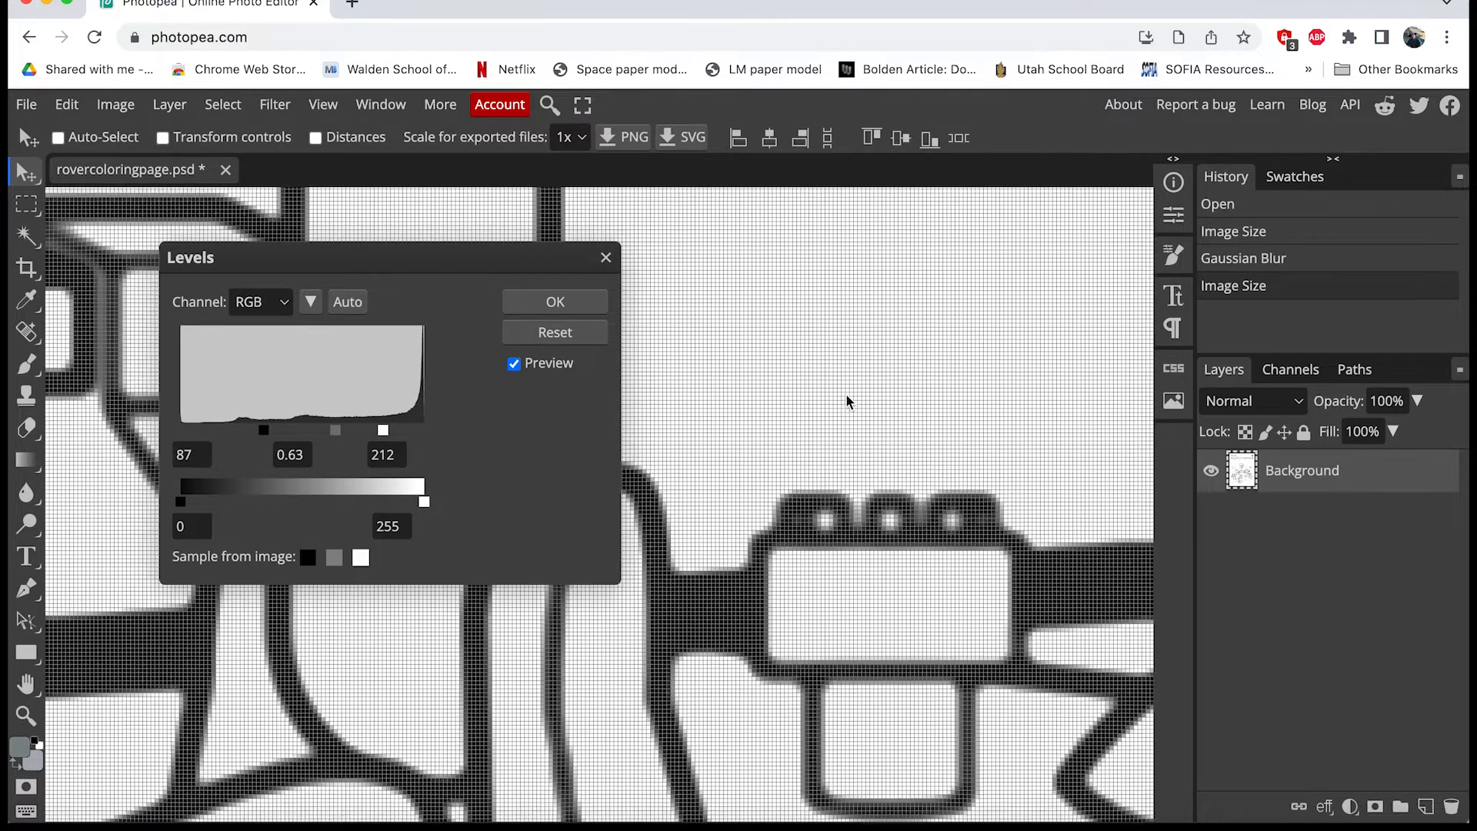
scroll(848, 401, up, 10)
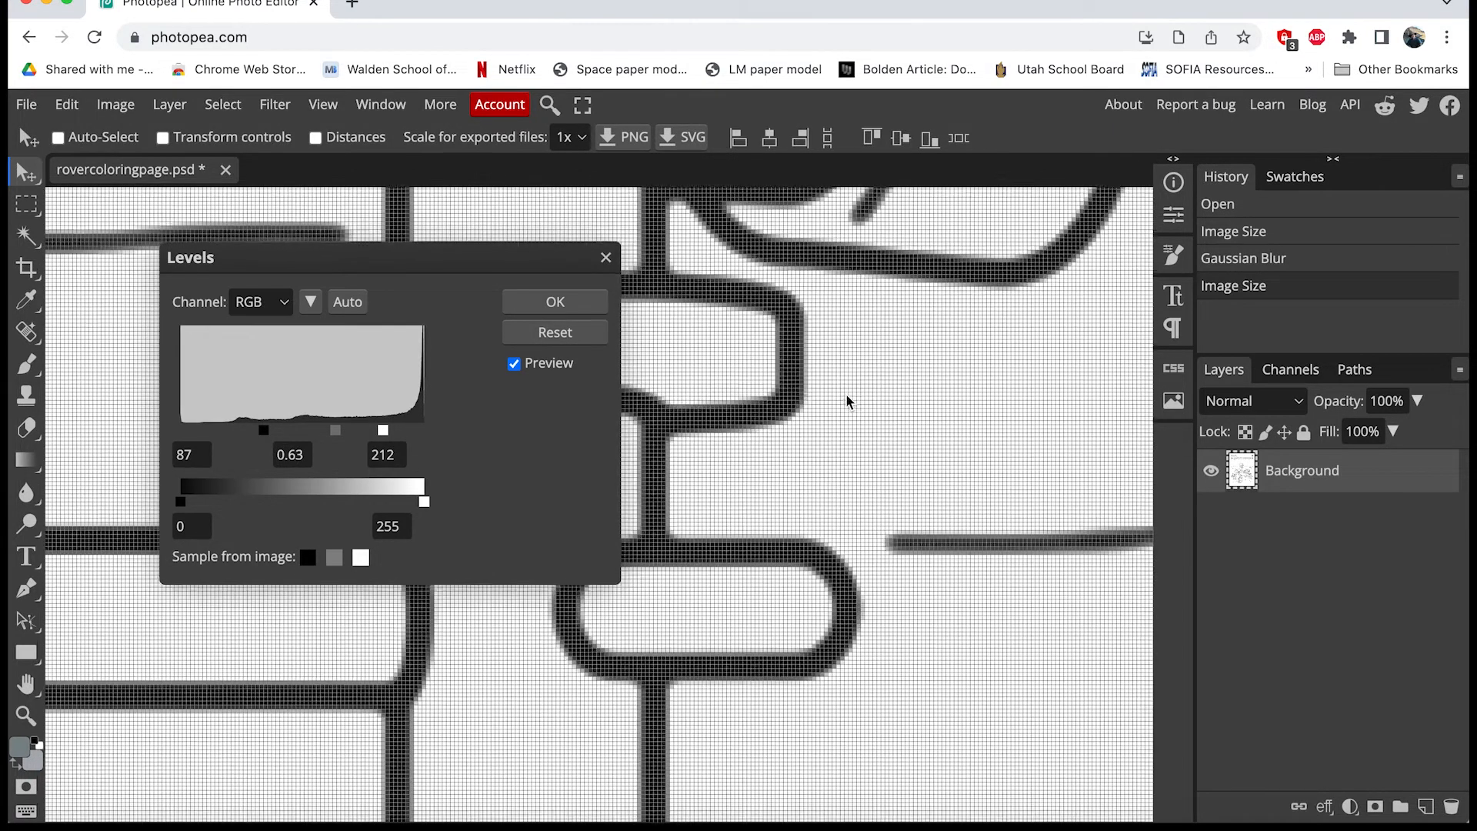
scroll(848, 400, up, 1)
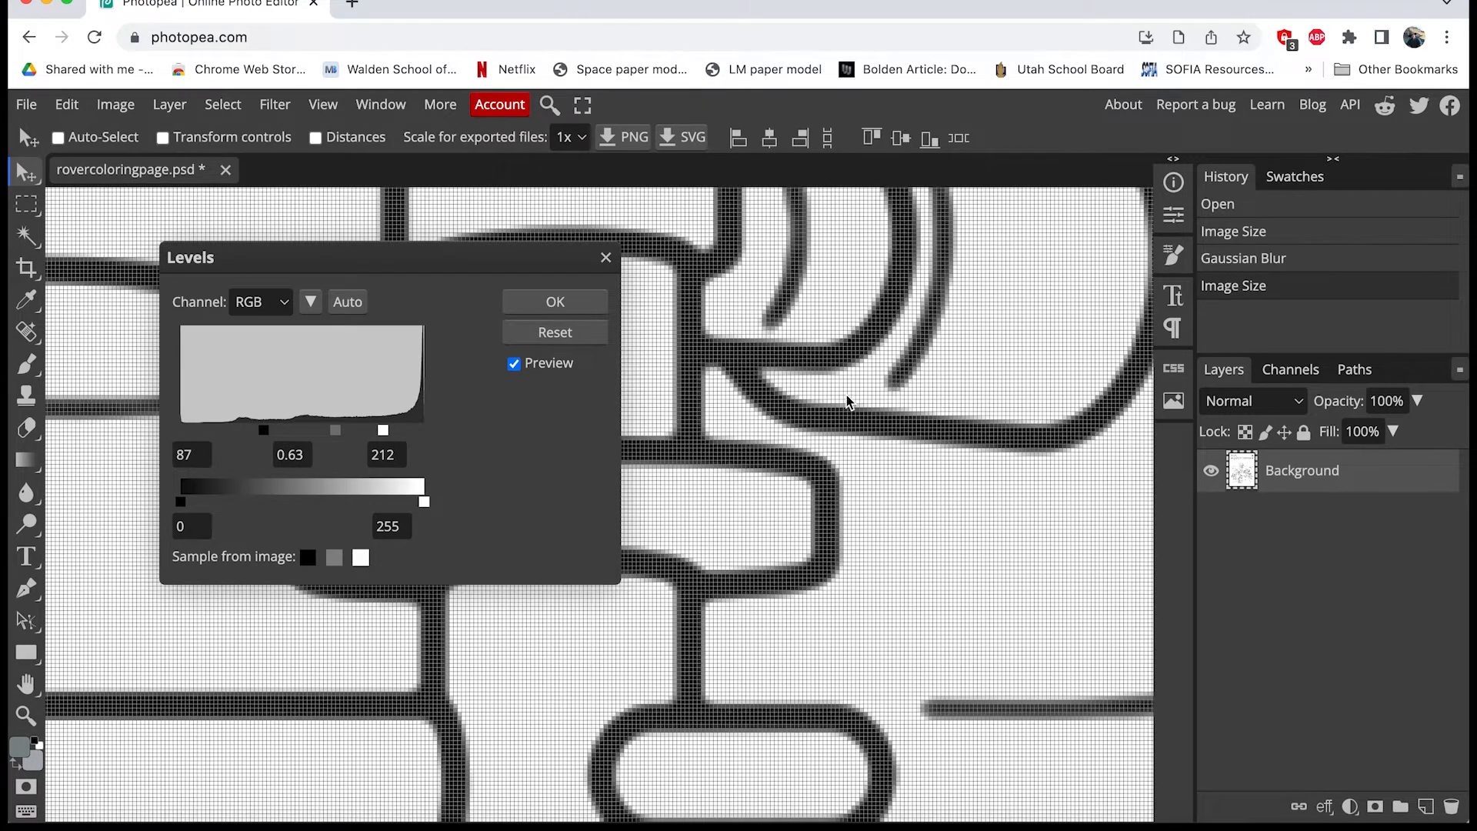
click(557, 302)
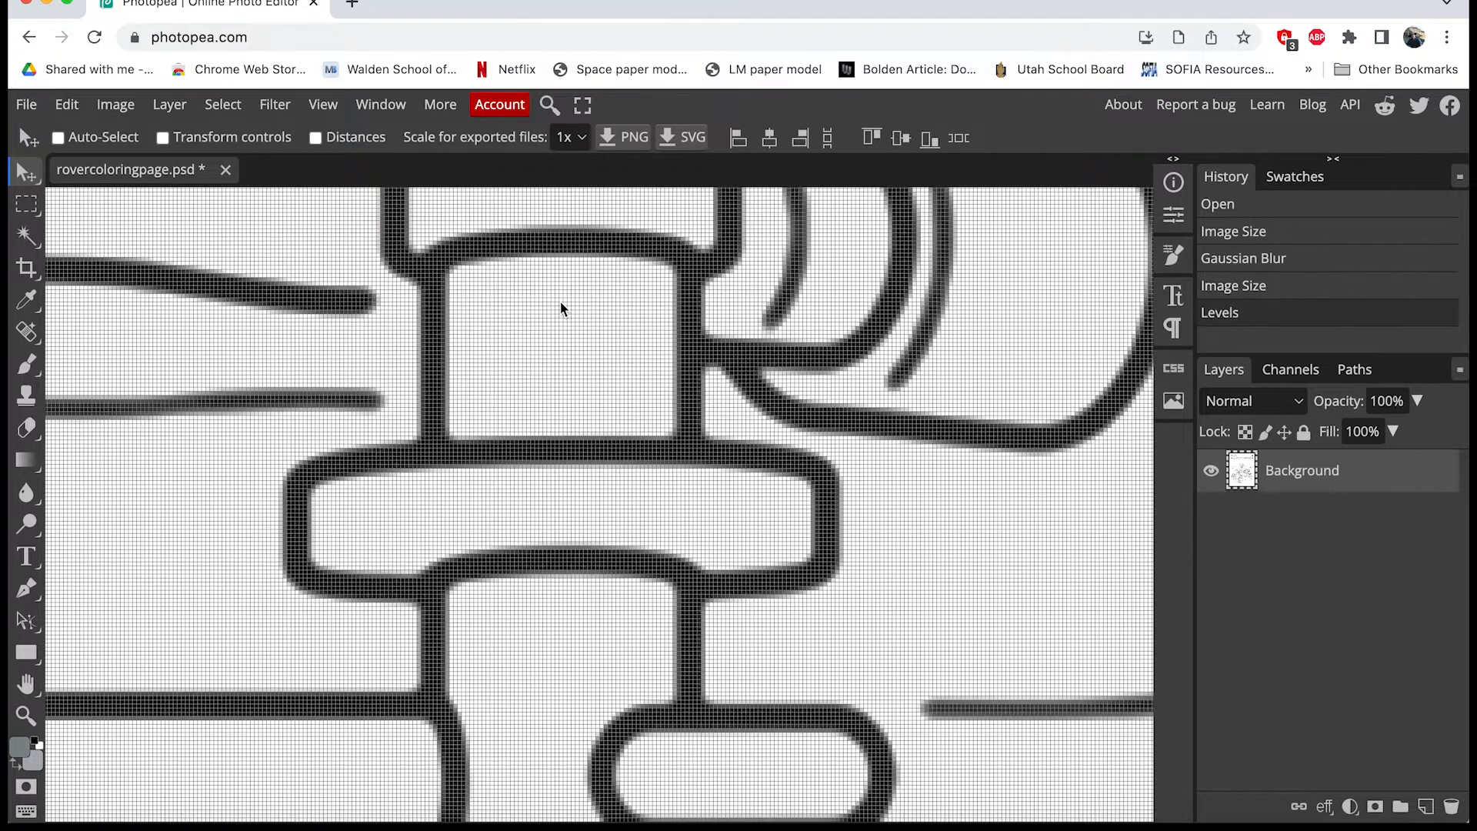
Examine the smoothed line art up close and across the whole coloring page, from the mast down to the wheels.
scroll(625, 379, down, 5)
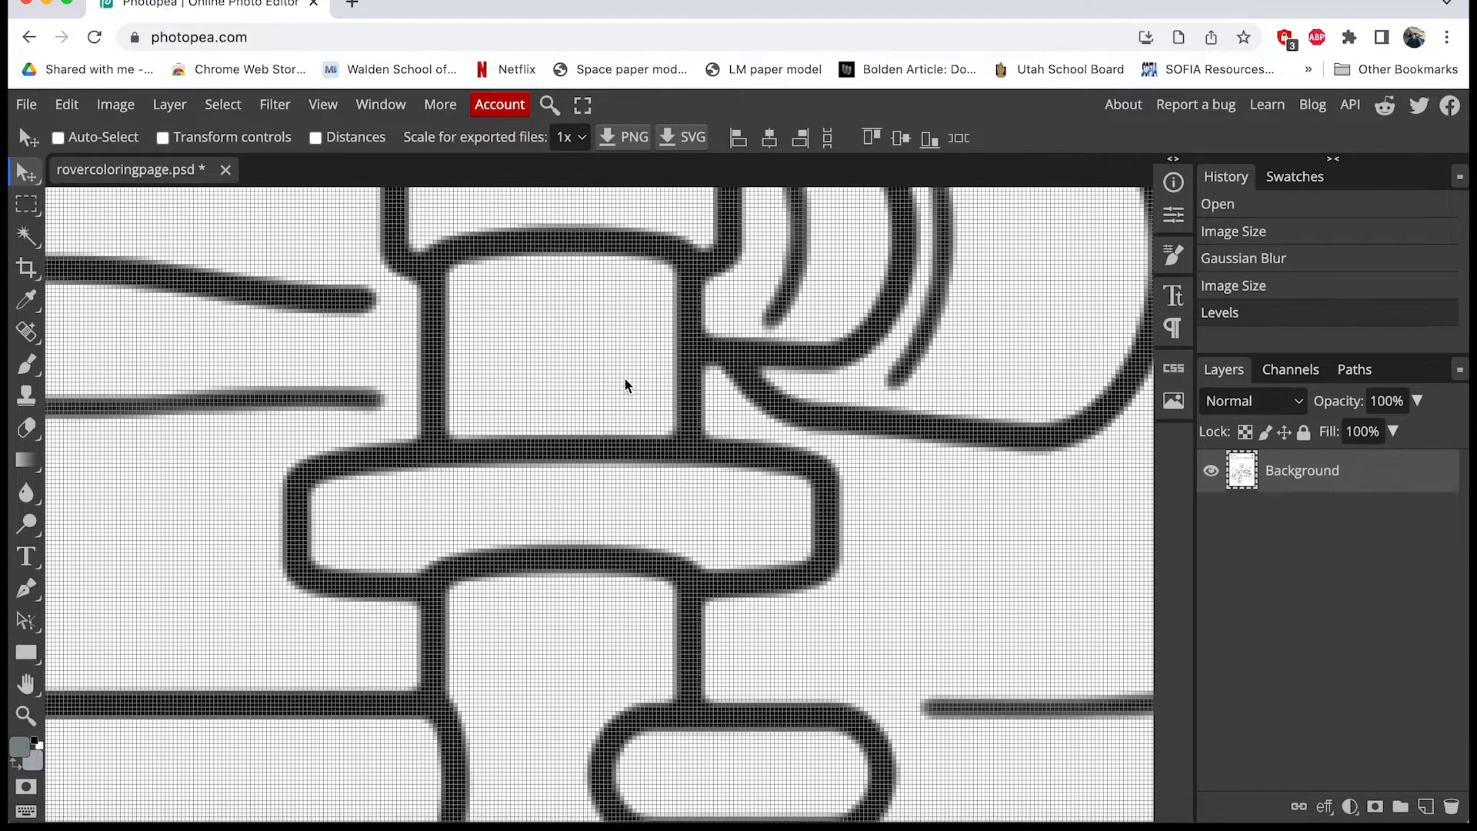
scroll(624, 379, up, 6)
scroll(625, 380, up, 3)
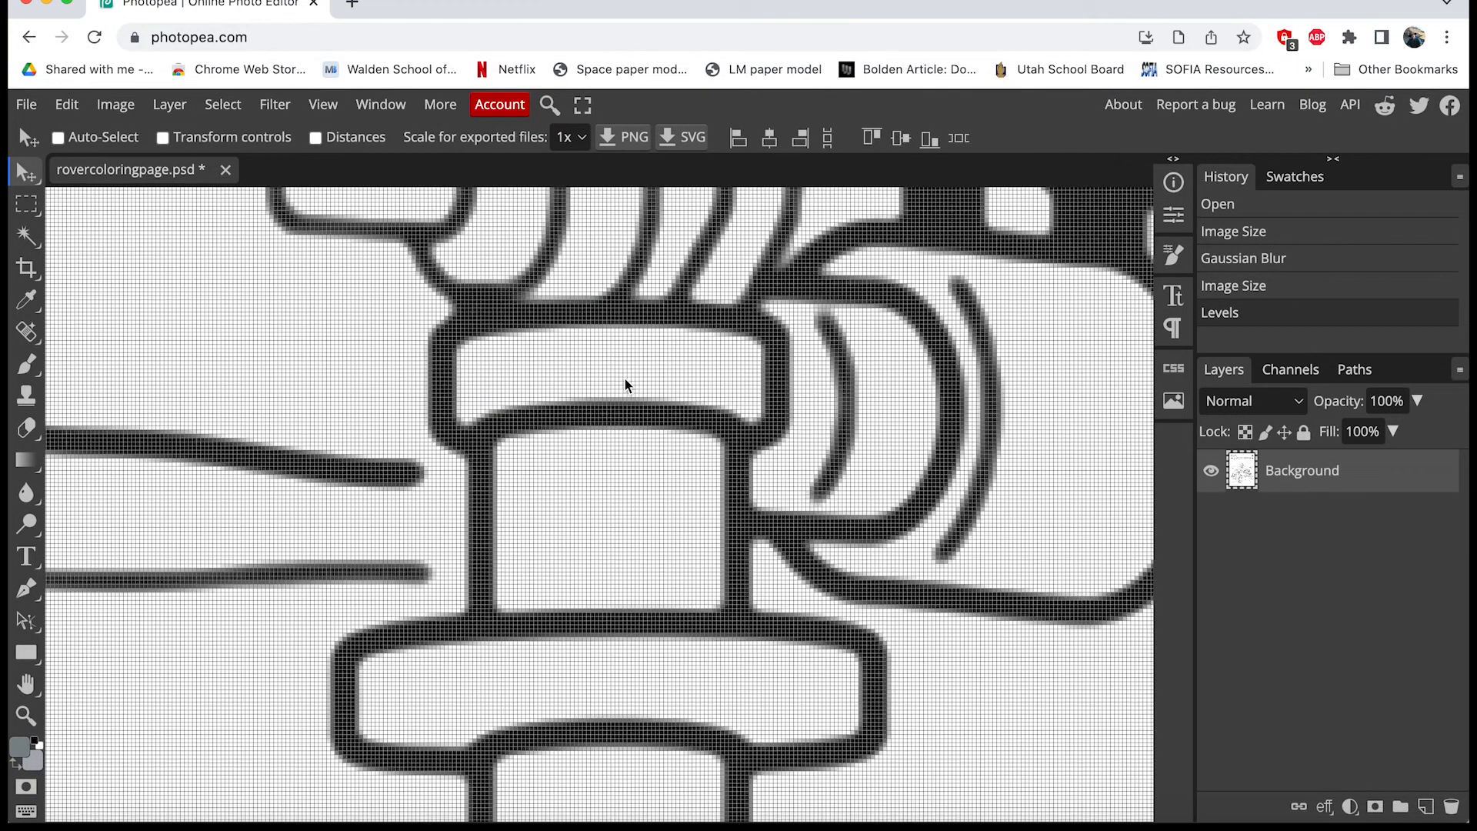
scroll(625, 379, down, 4)
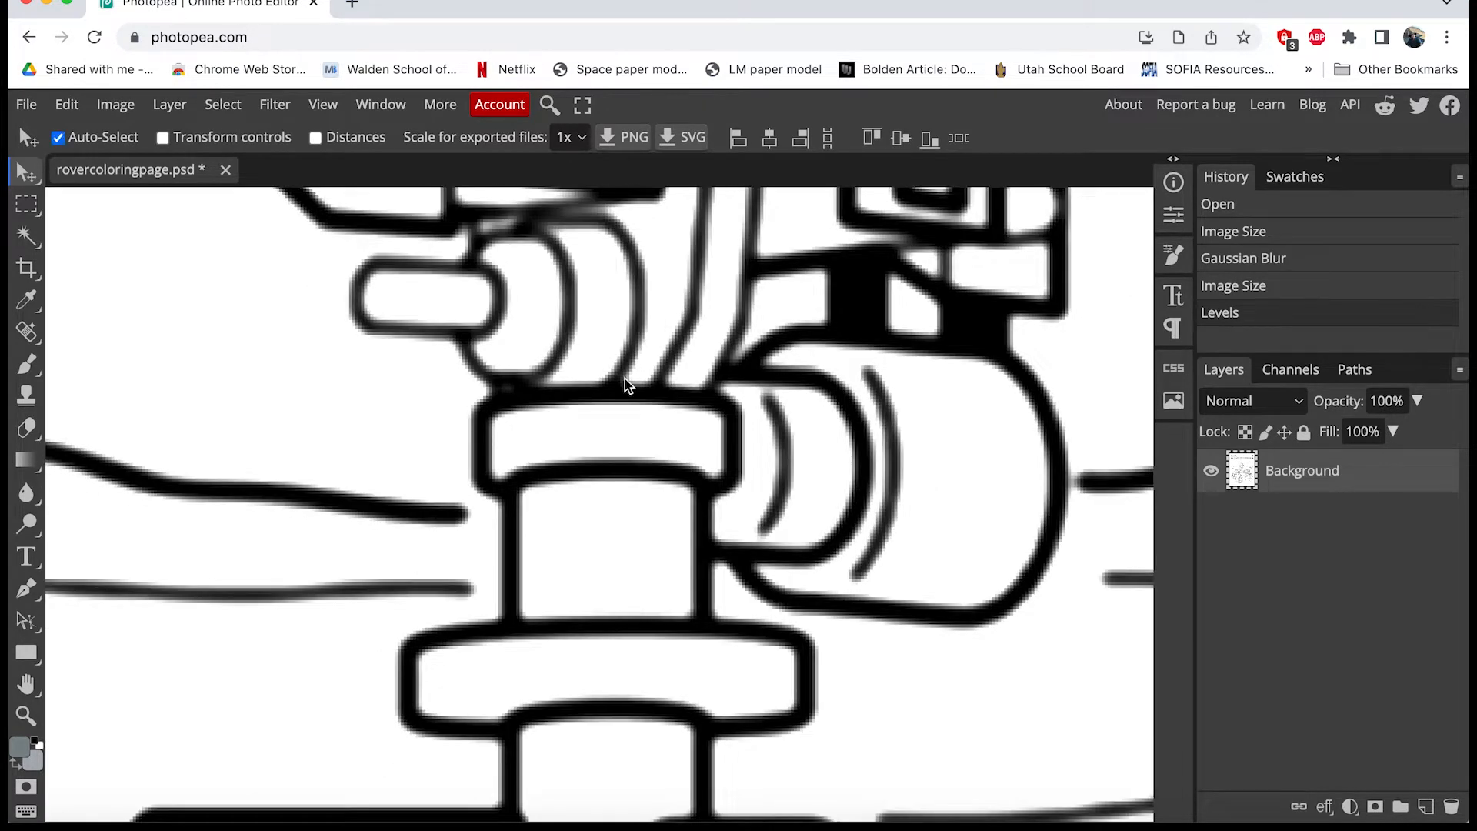
scroll(625, 379, down, 2)
scroll(624, 381, down, 8)
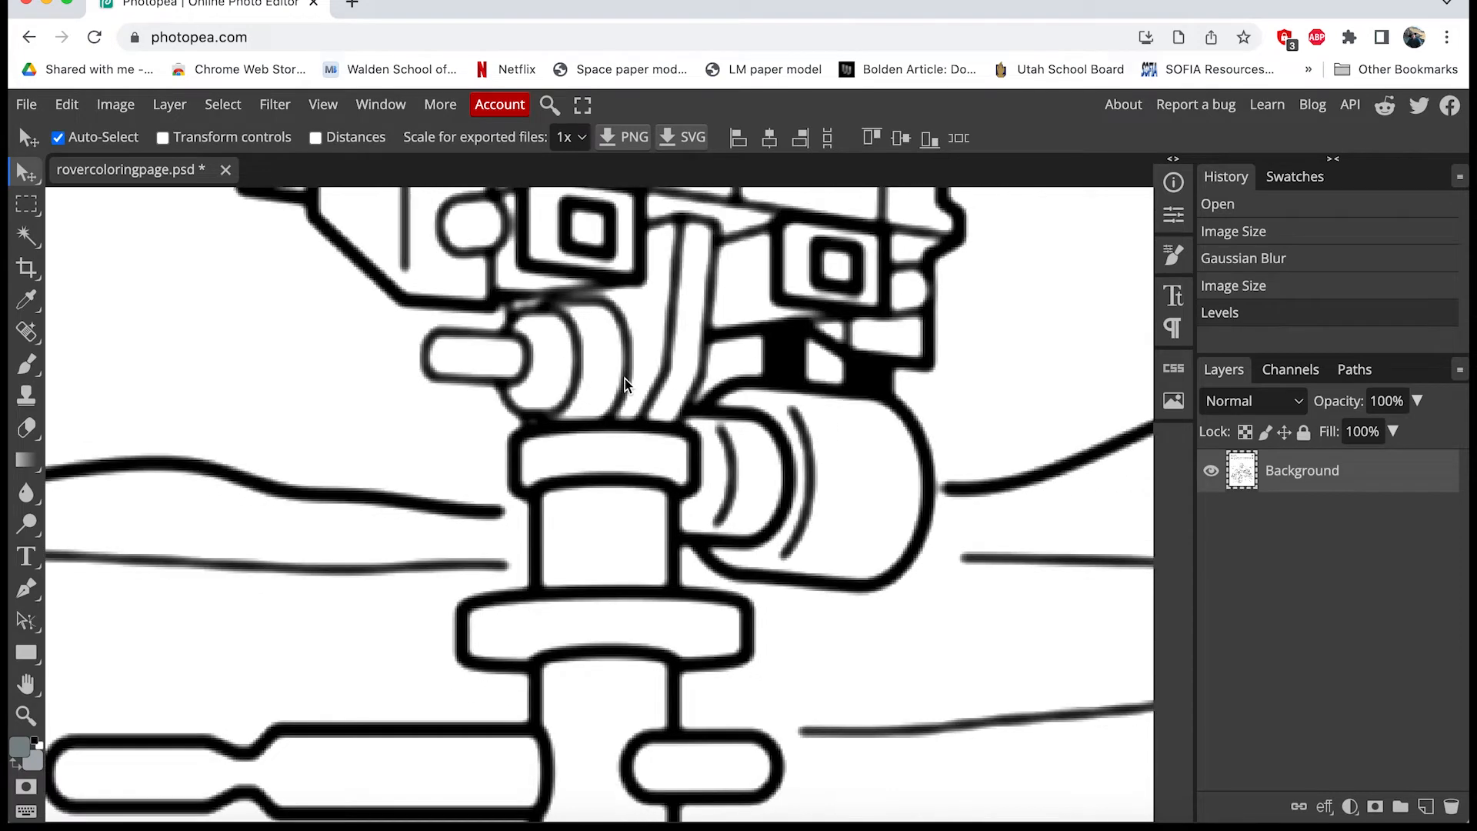
scroll(624, 385, down, 2)
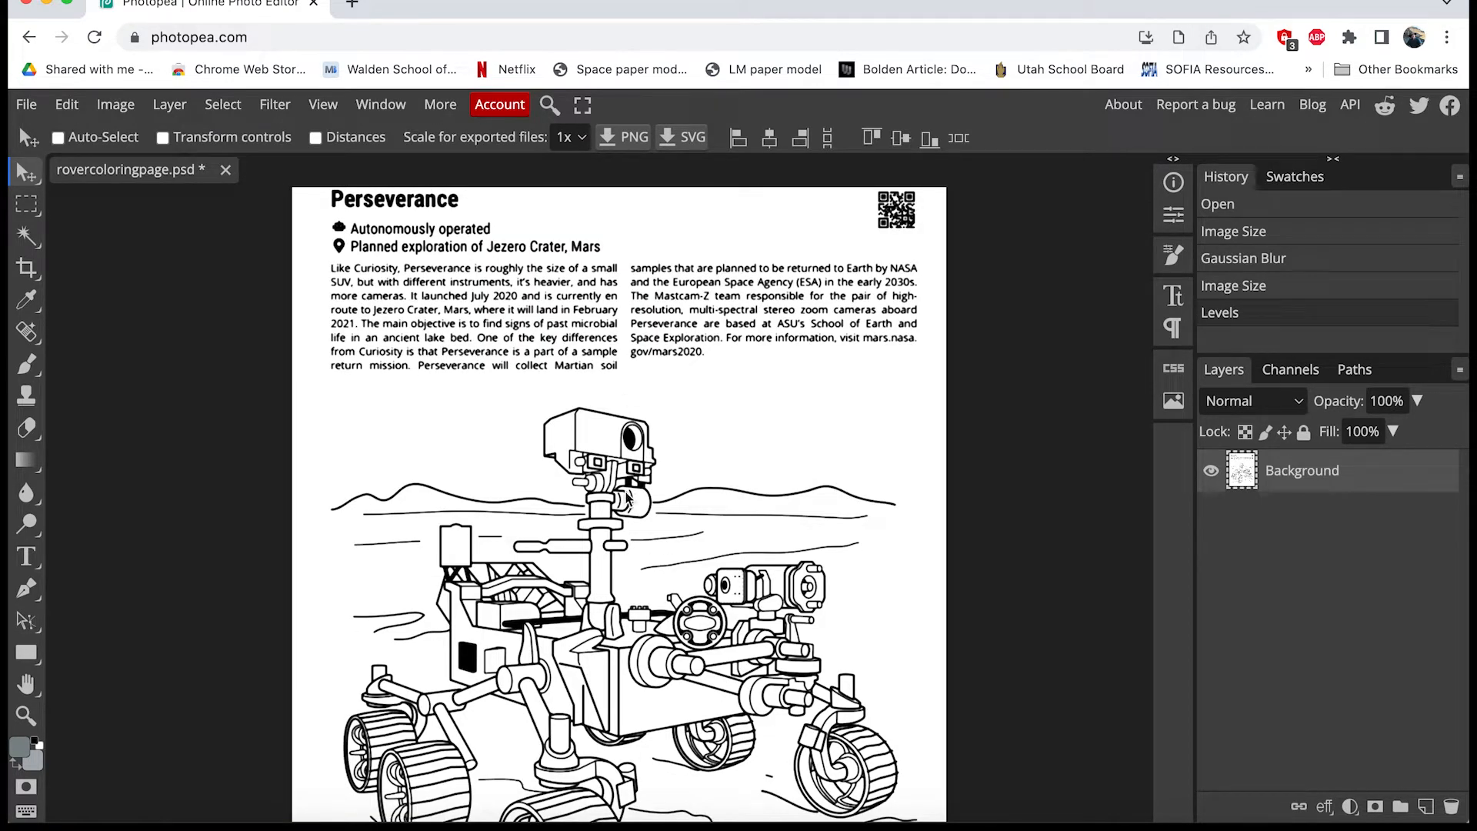
scroll(627, 498, down, 10)
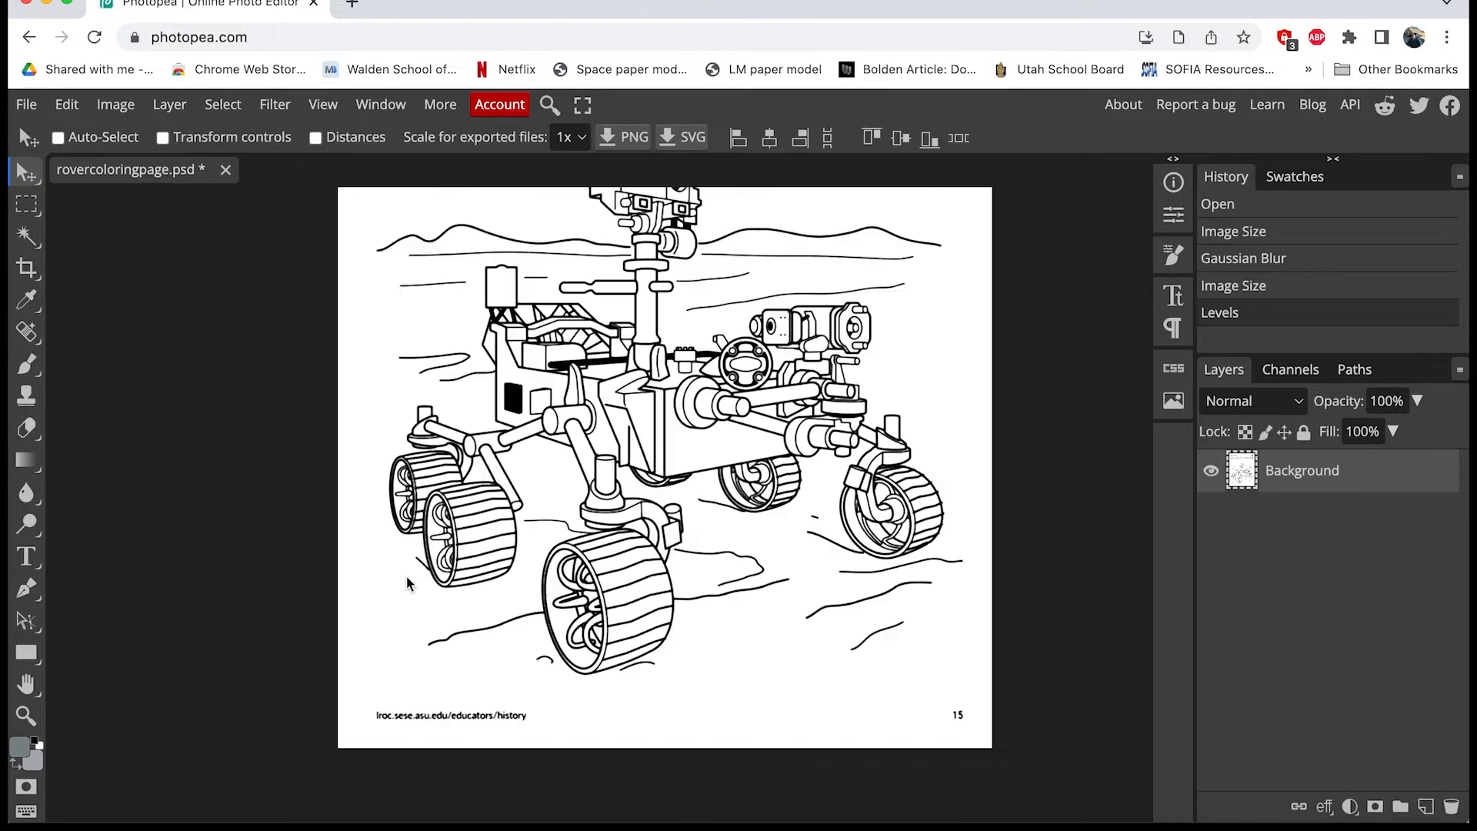
scroll(406, 577, down, 2)
scroll(406, 577, up, 5)
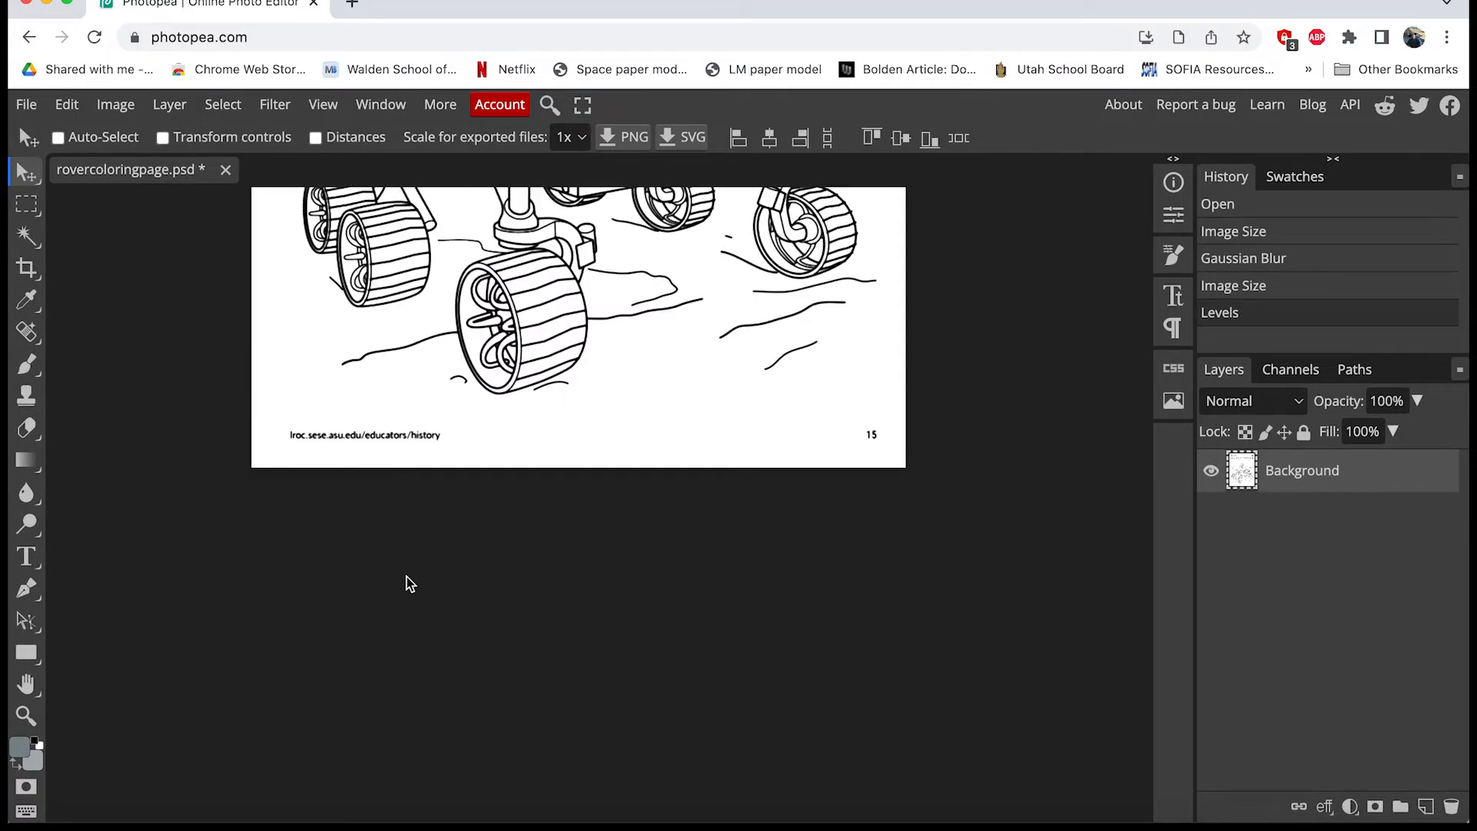
scroll(407, 584, up, 6)
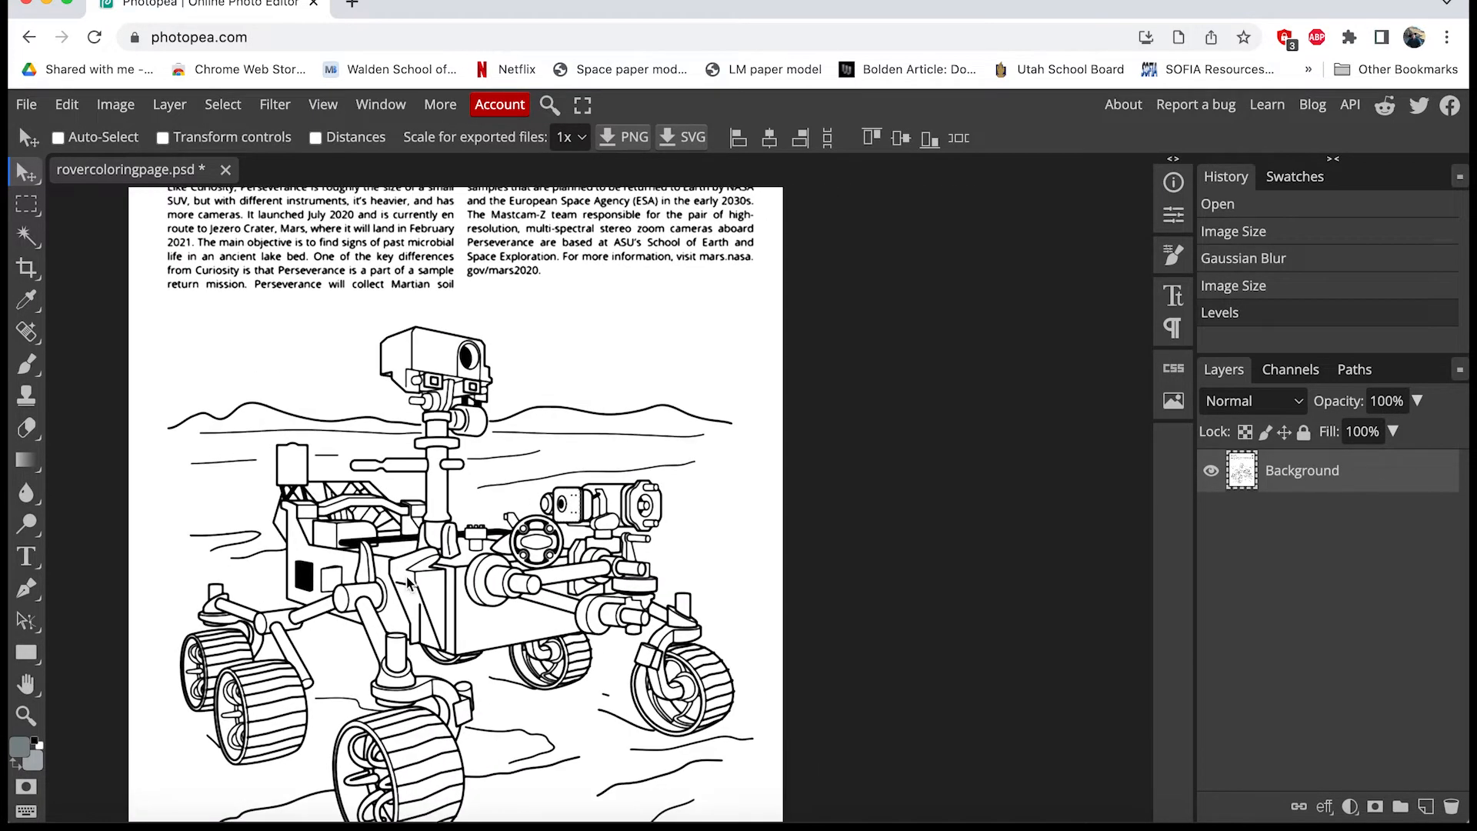
scroll(407, 584, down, 2)
scroll(406, 584, left, 3)
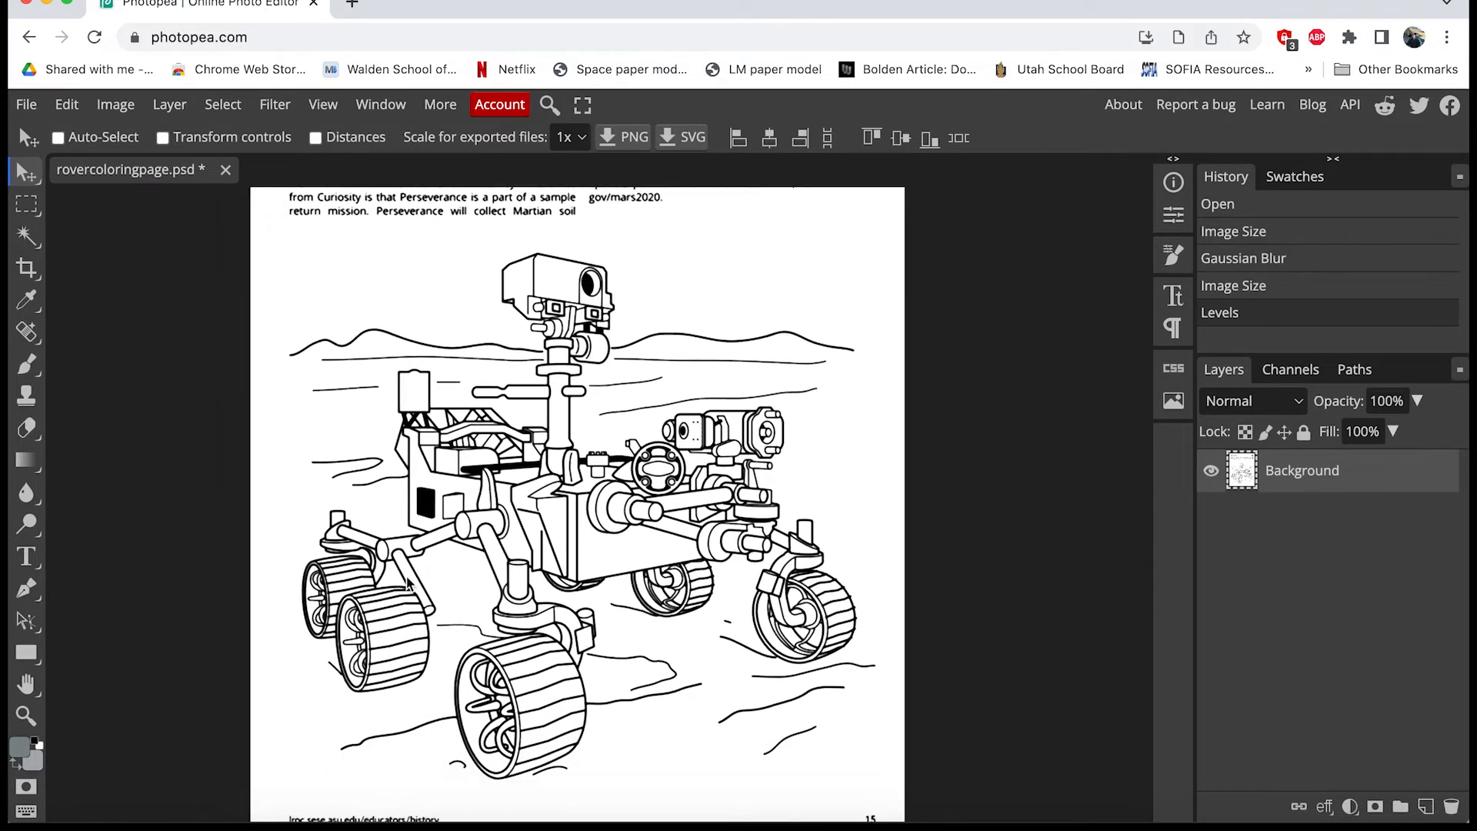
Crop the page to a rectangular selection around the rover drawing, excluding the text above and the footer, and deselect.
click(27, 206)
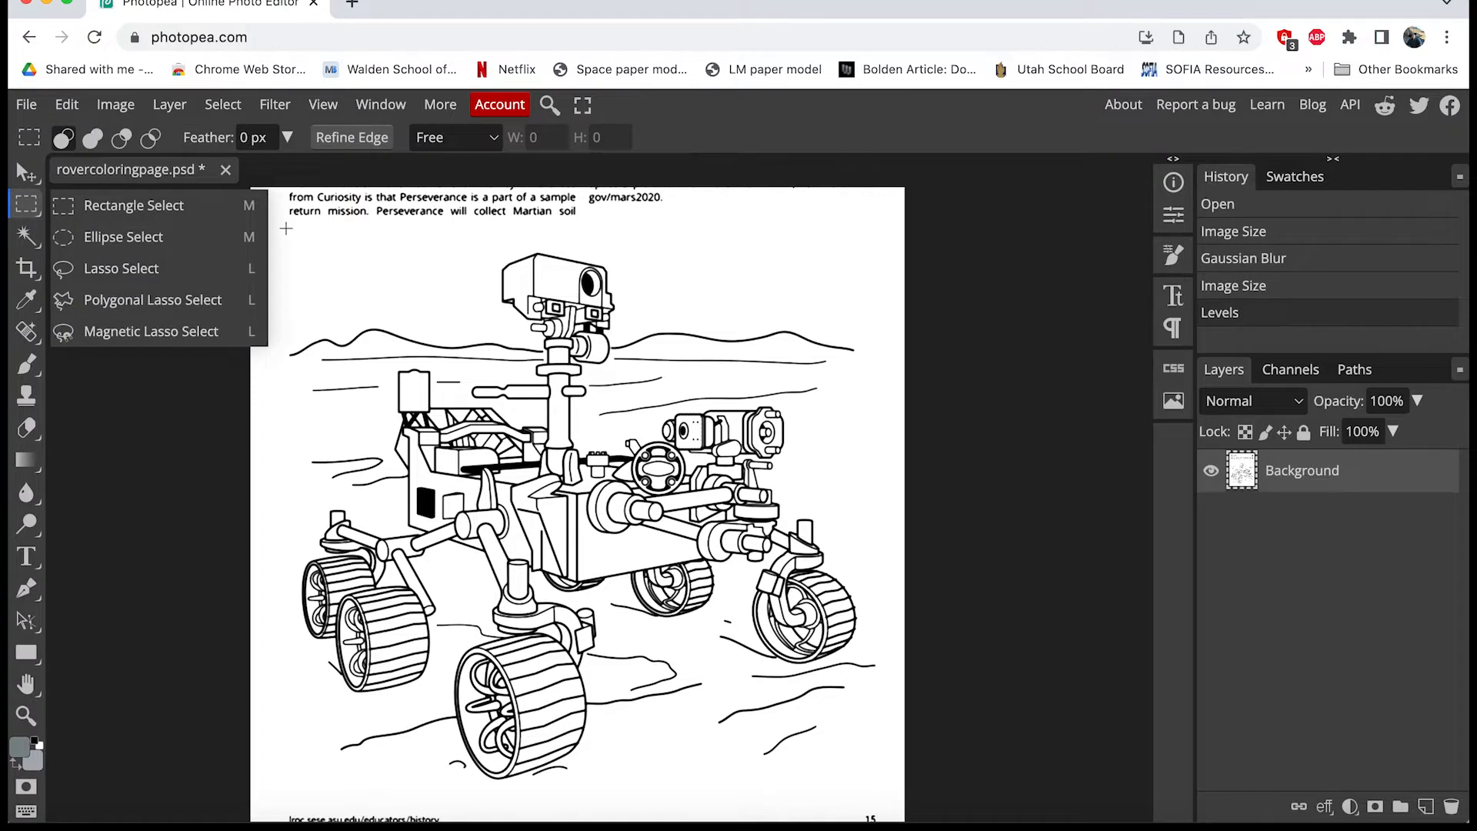
drag(275, 228, 886, 799)
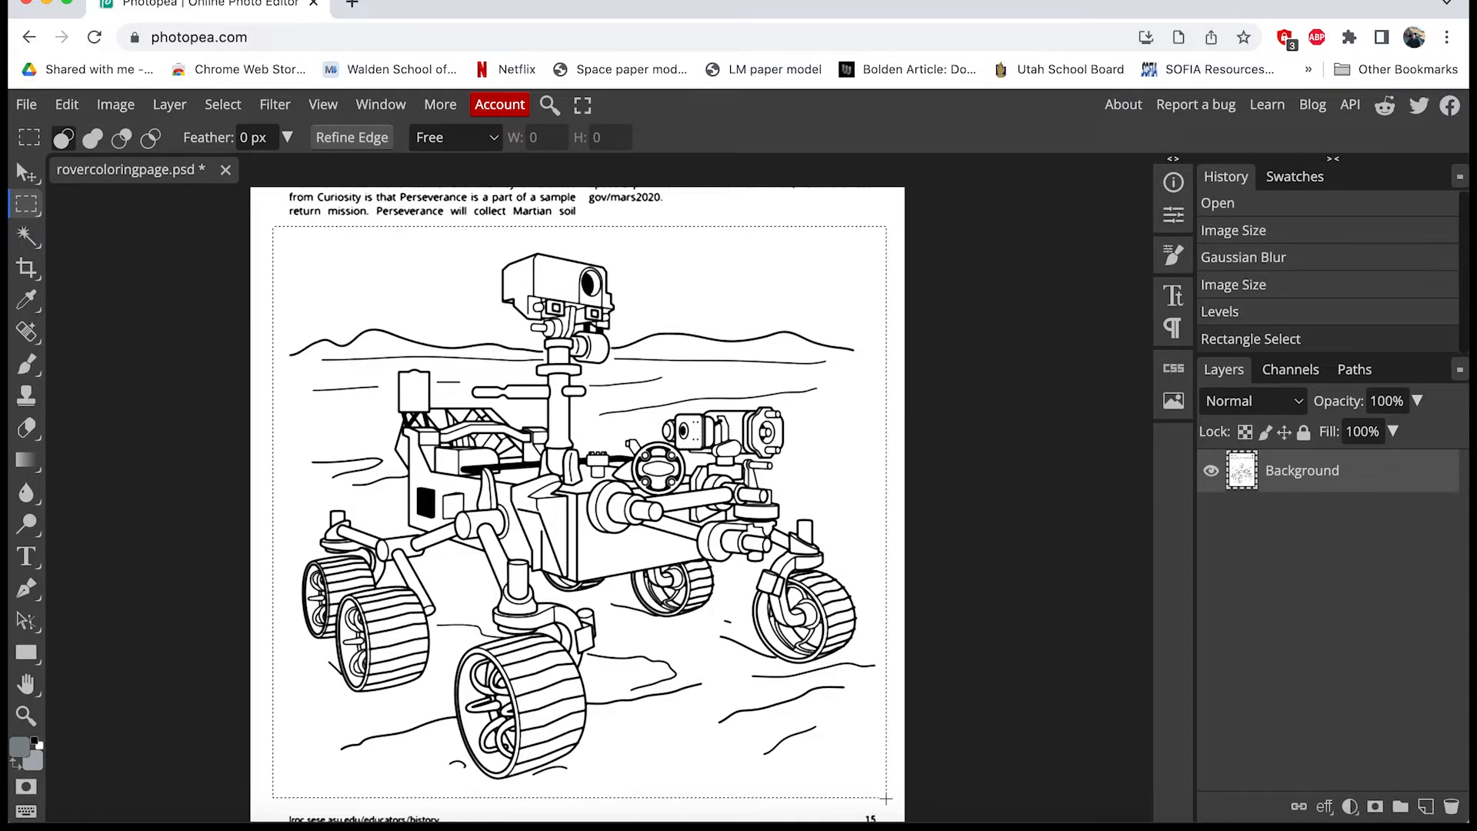
click(114, 110)
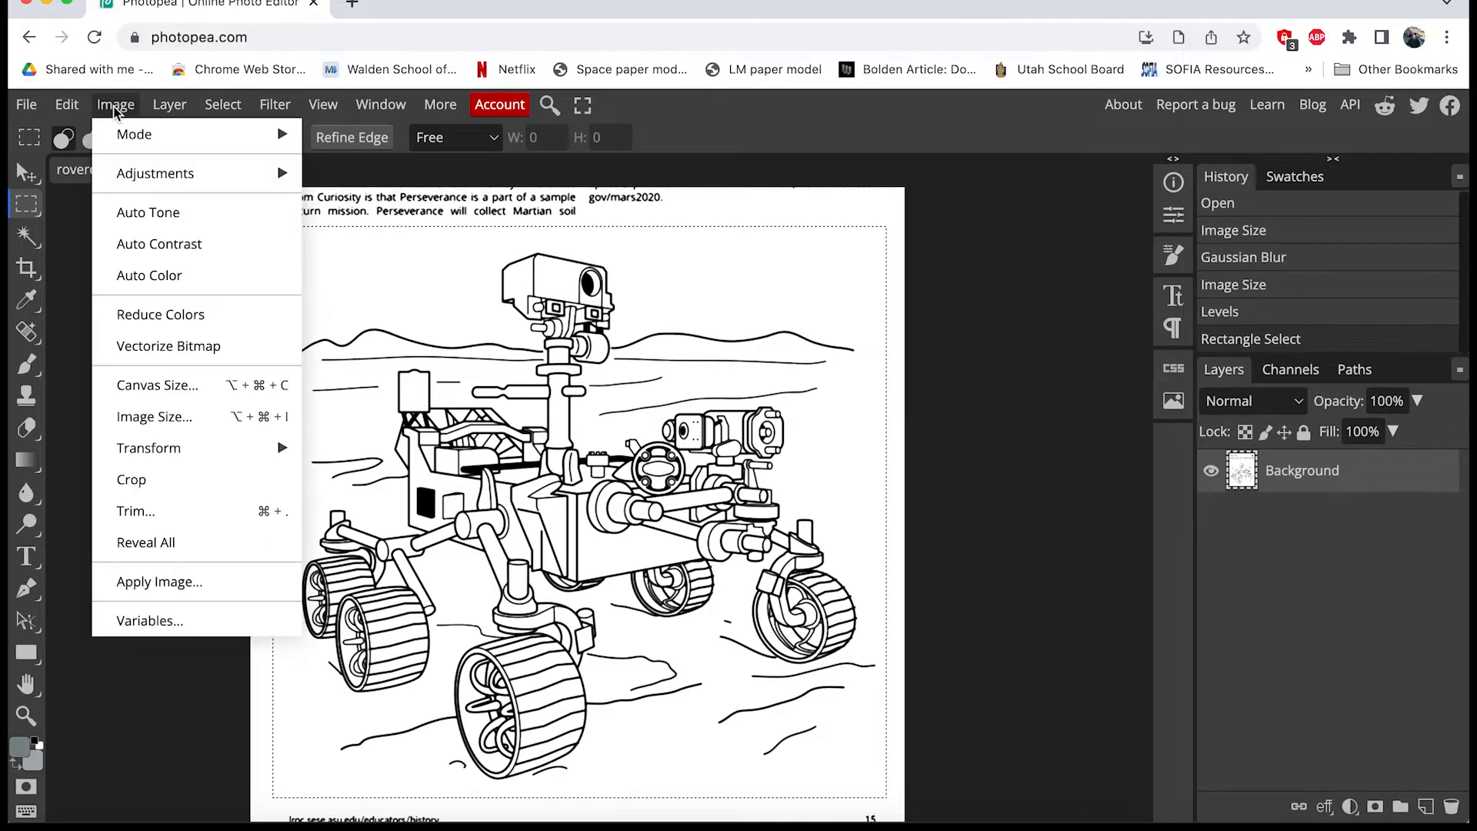
click(130, 479)
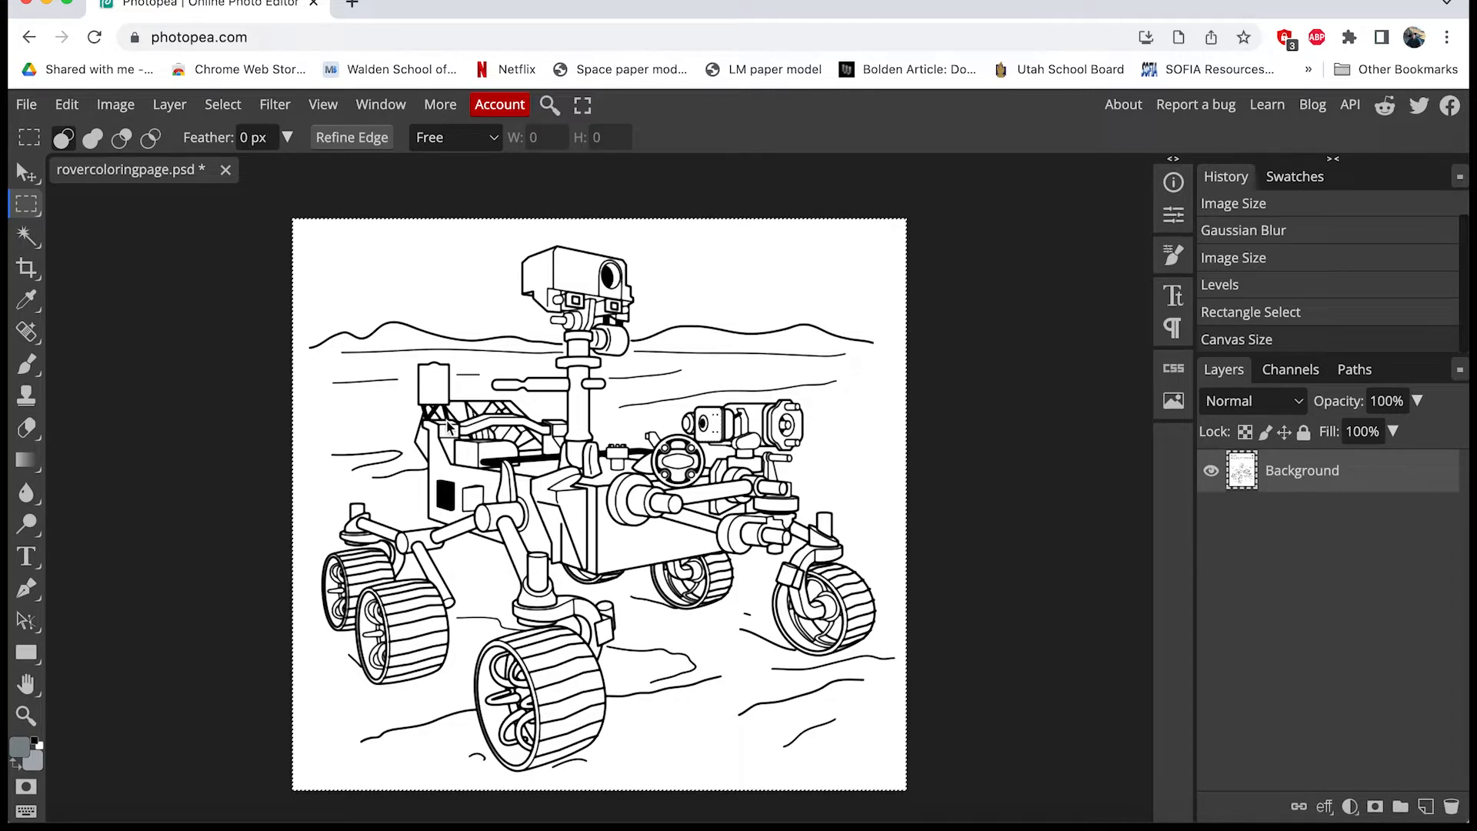
key(ctrl+d)
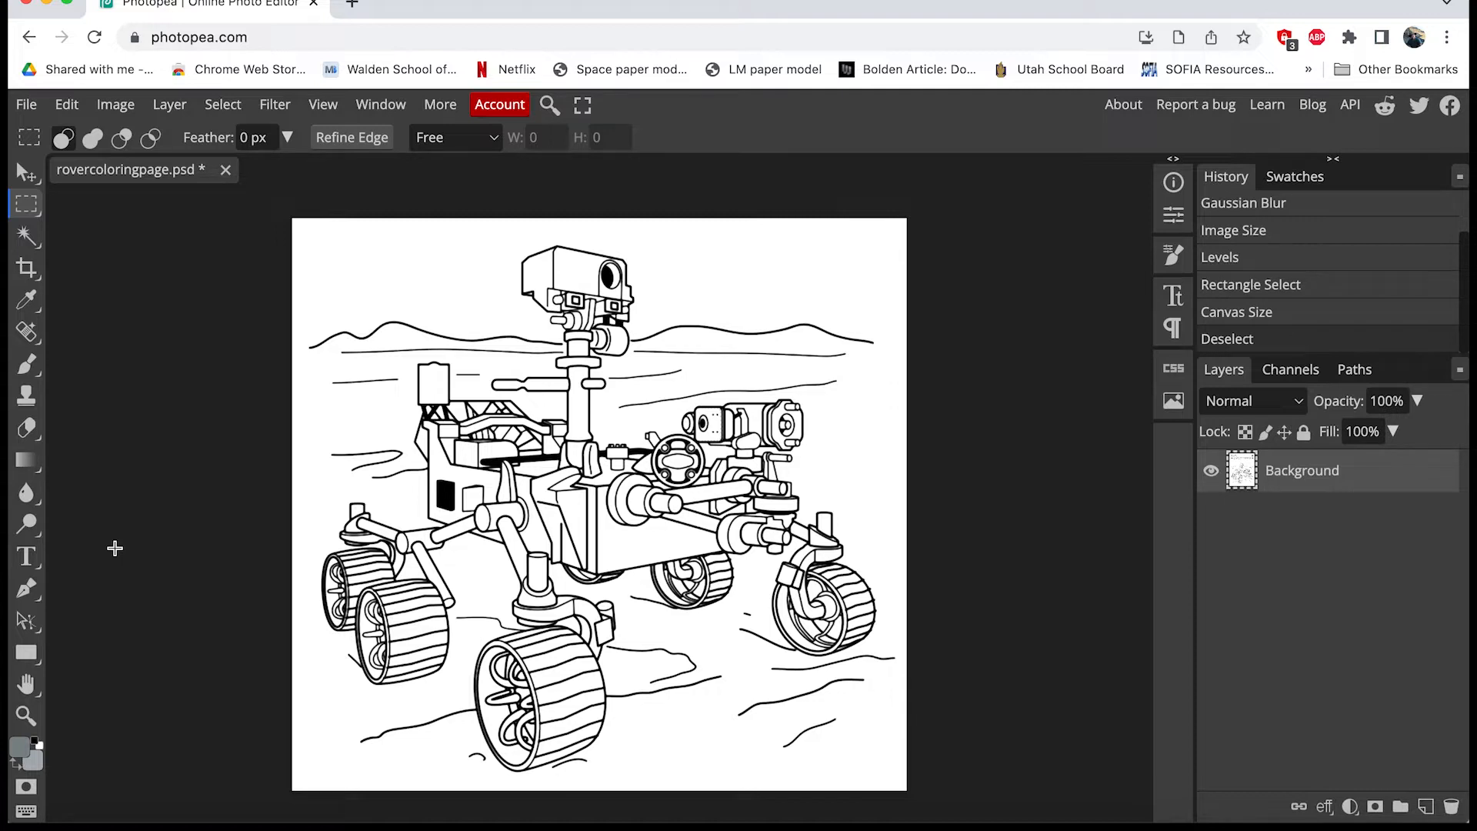
Set up the Brush tool with a 6 px size and 42% hardness for touching up the hill lines beside the rover.
key(z)
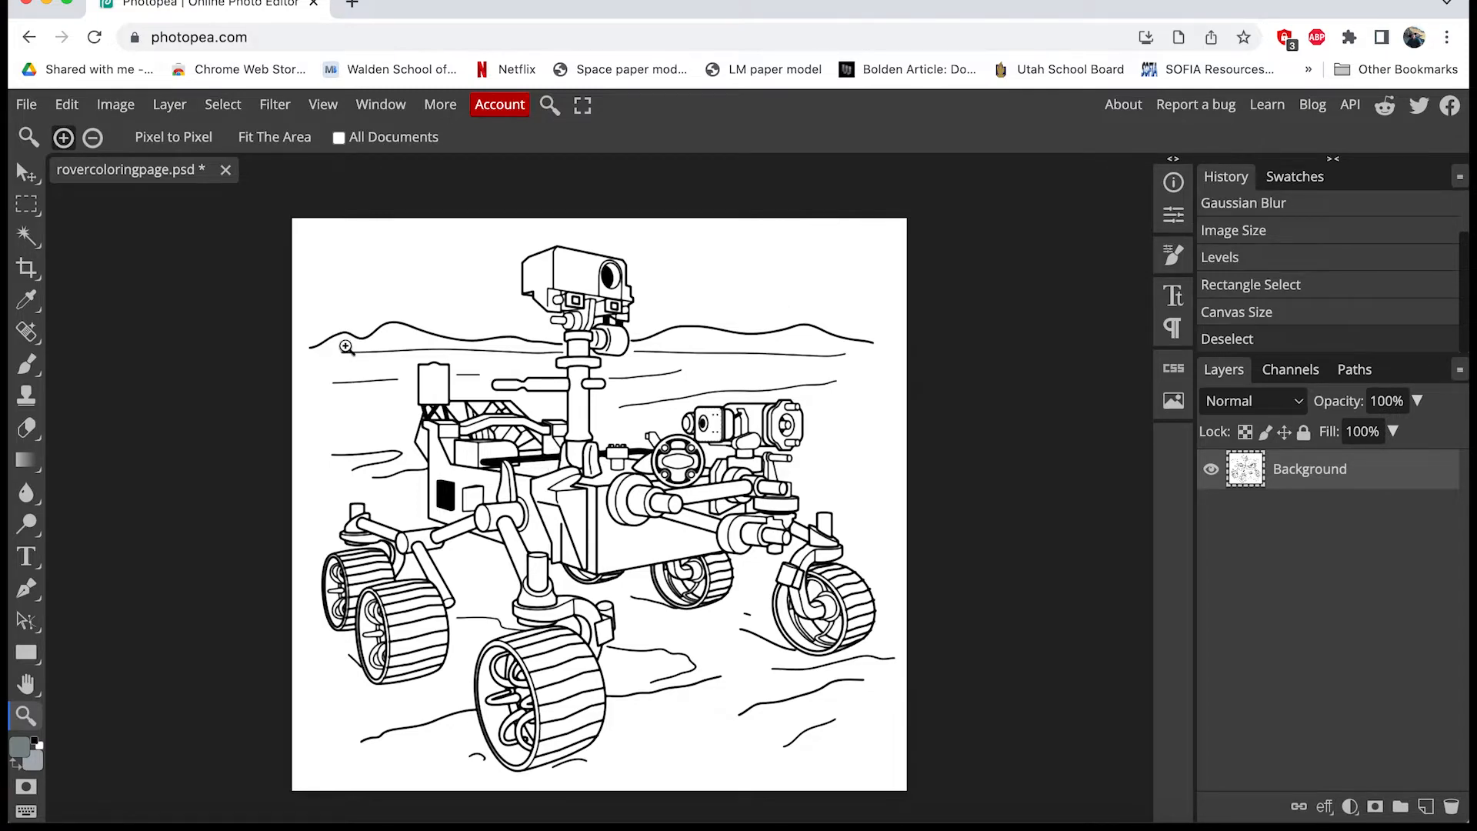
click(348, 349)
click(359, 354)
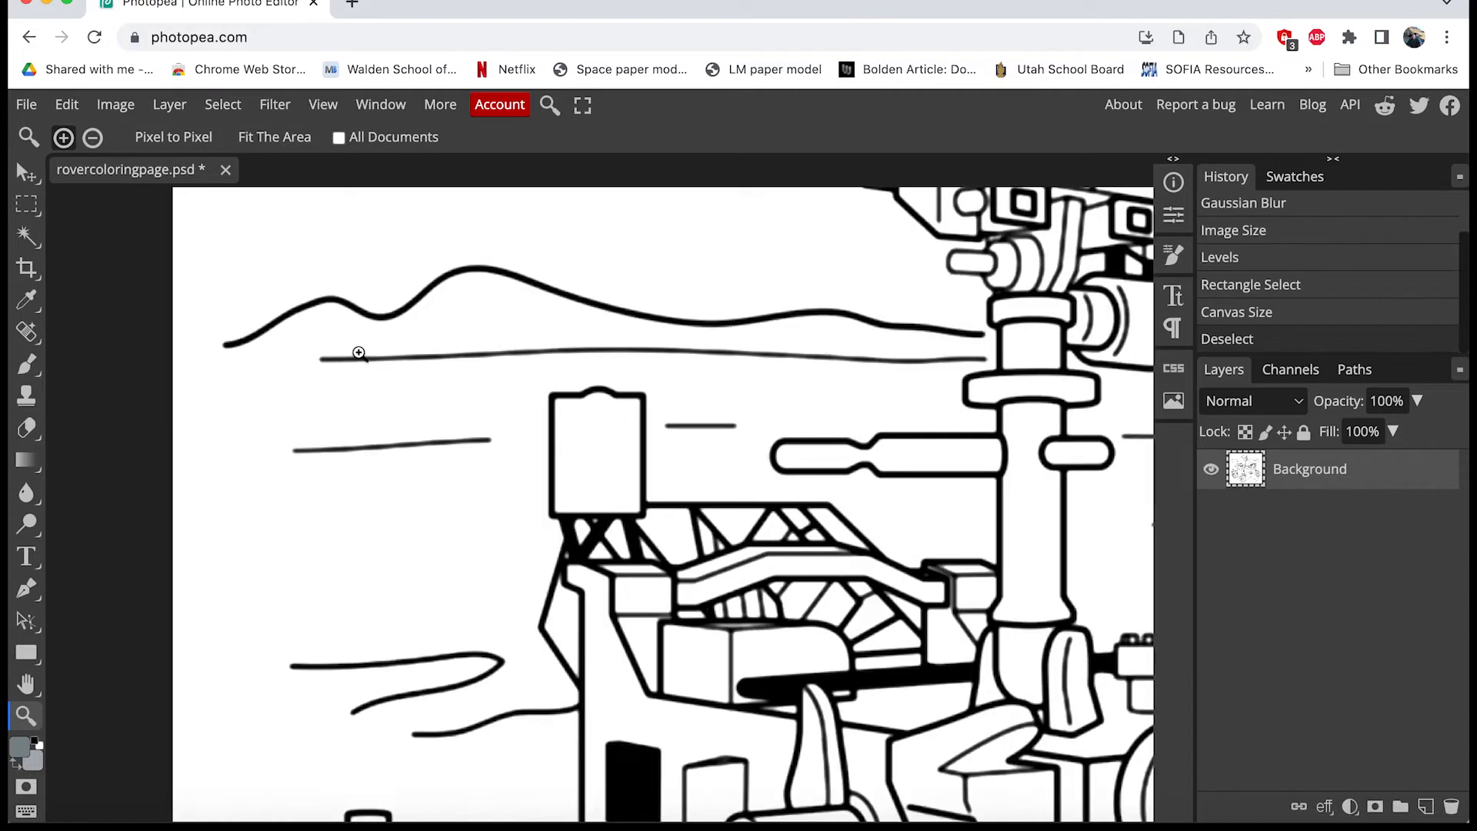
click(359, 353)
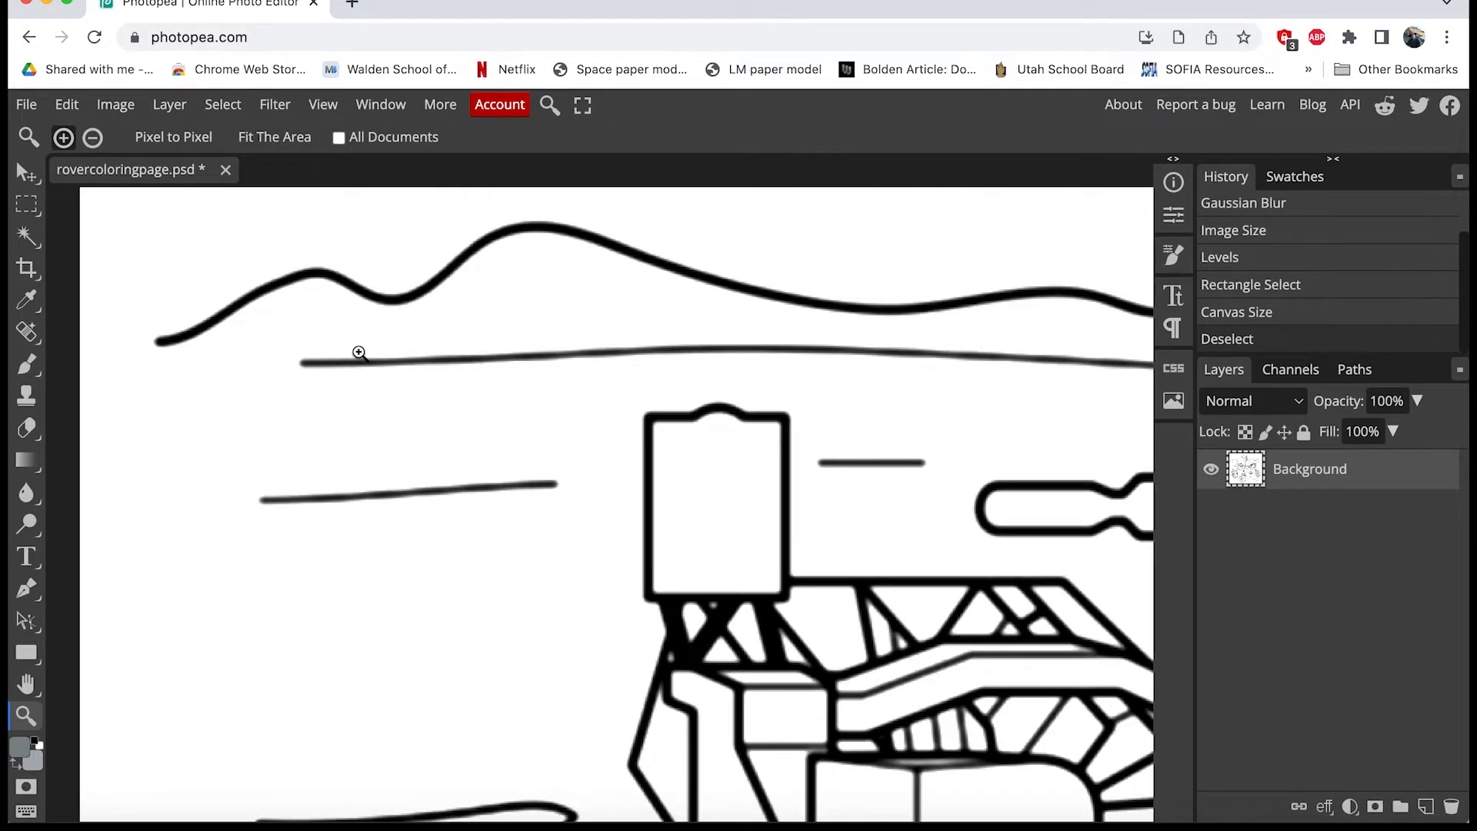
scroll(300, 454, left, 5)
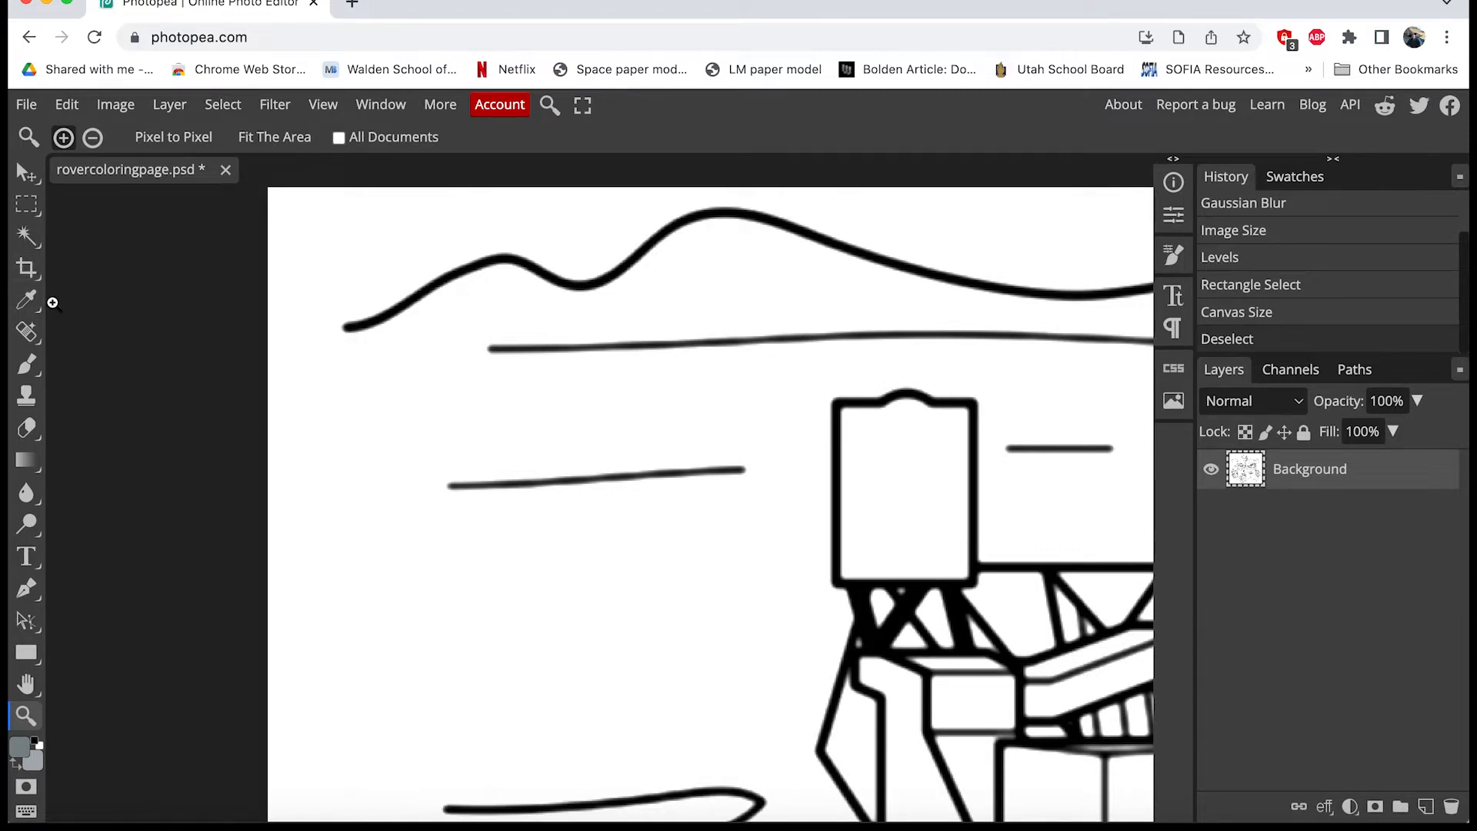
click(26, 364)
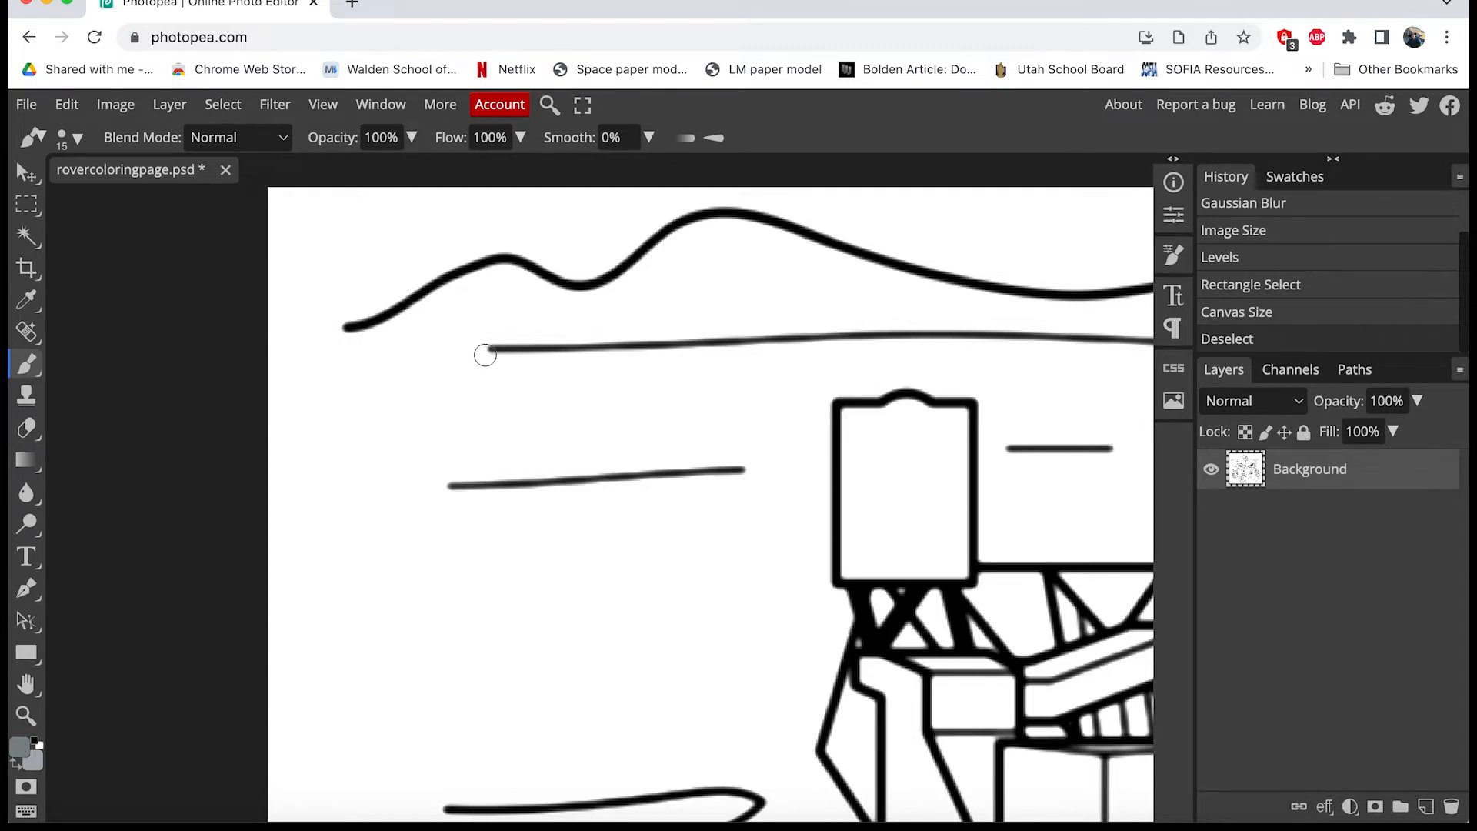
click(77, 140)
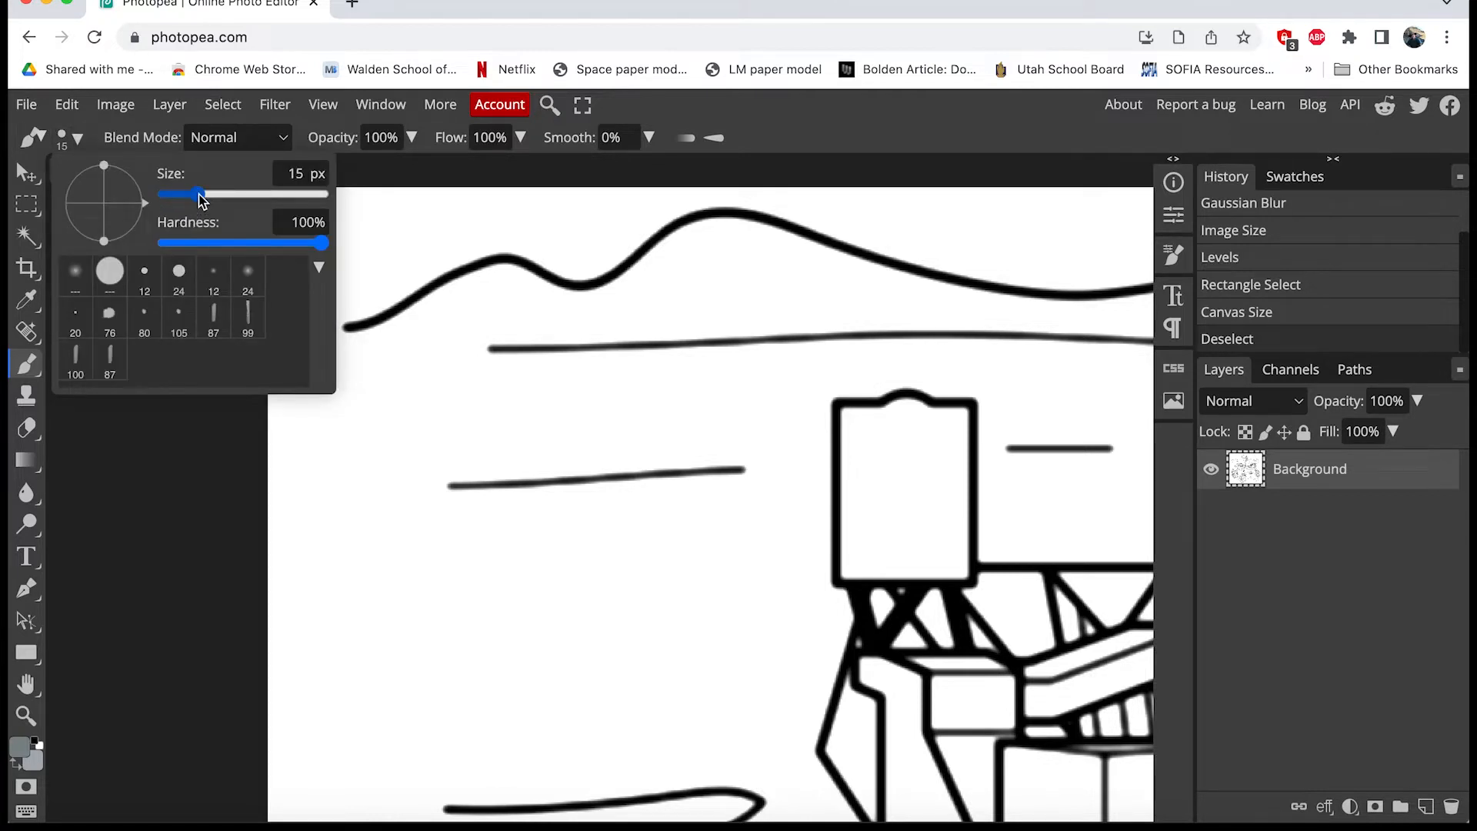
drag(200, 198, 178, 199)
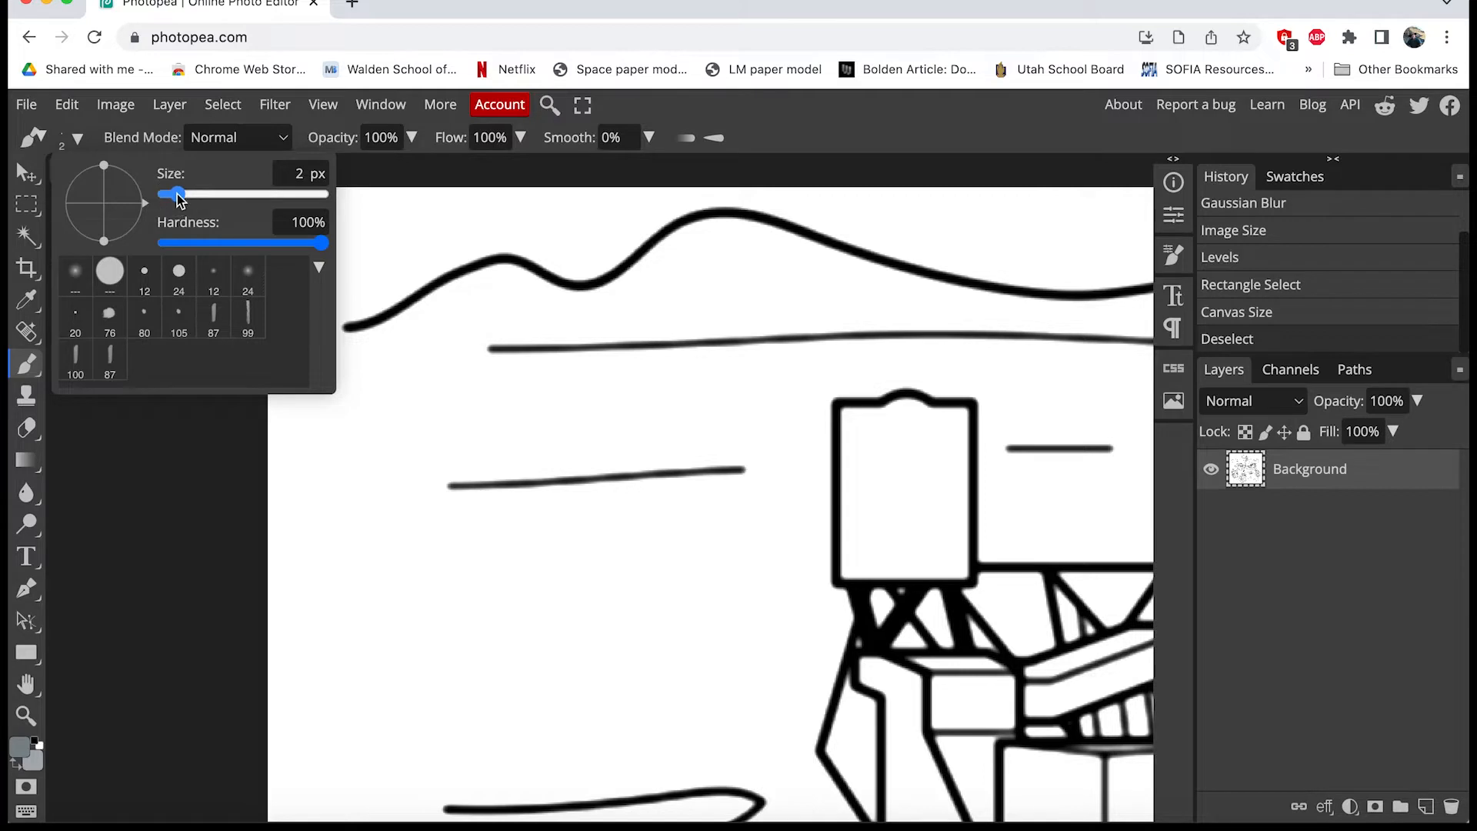
key(bracketright)
mouse_move(264, 244)
mouse_down()
mouse_move(219, 243)
mouse_move(235, 246)
mouse_up()
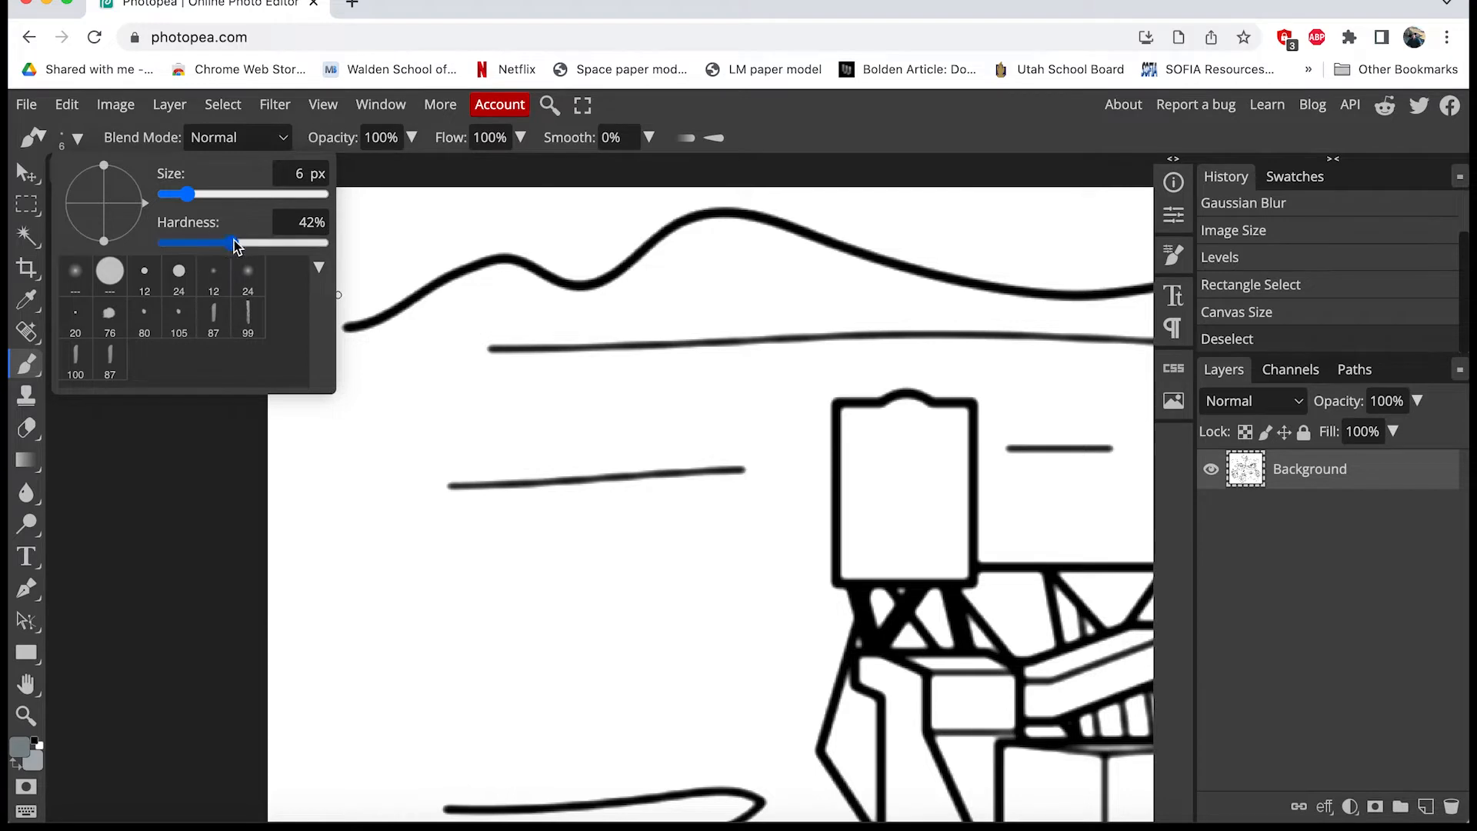
click(451, 173)
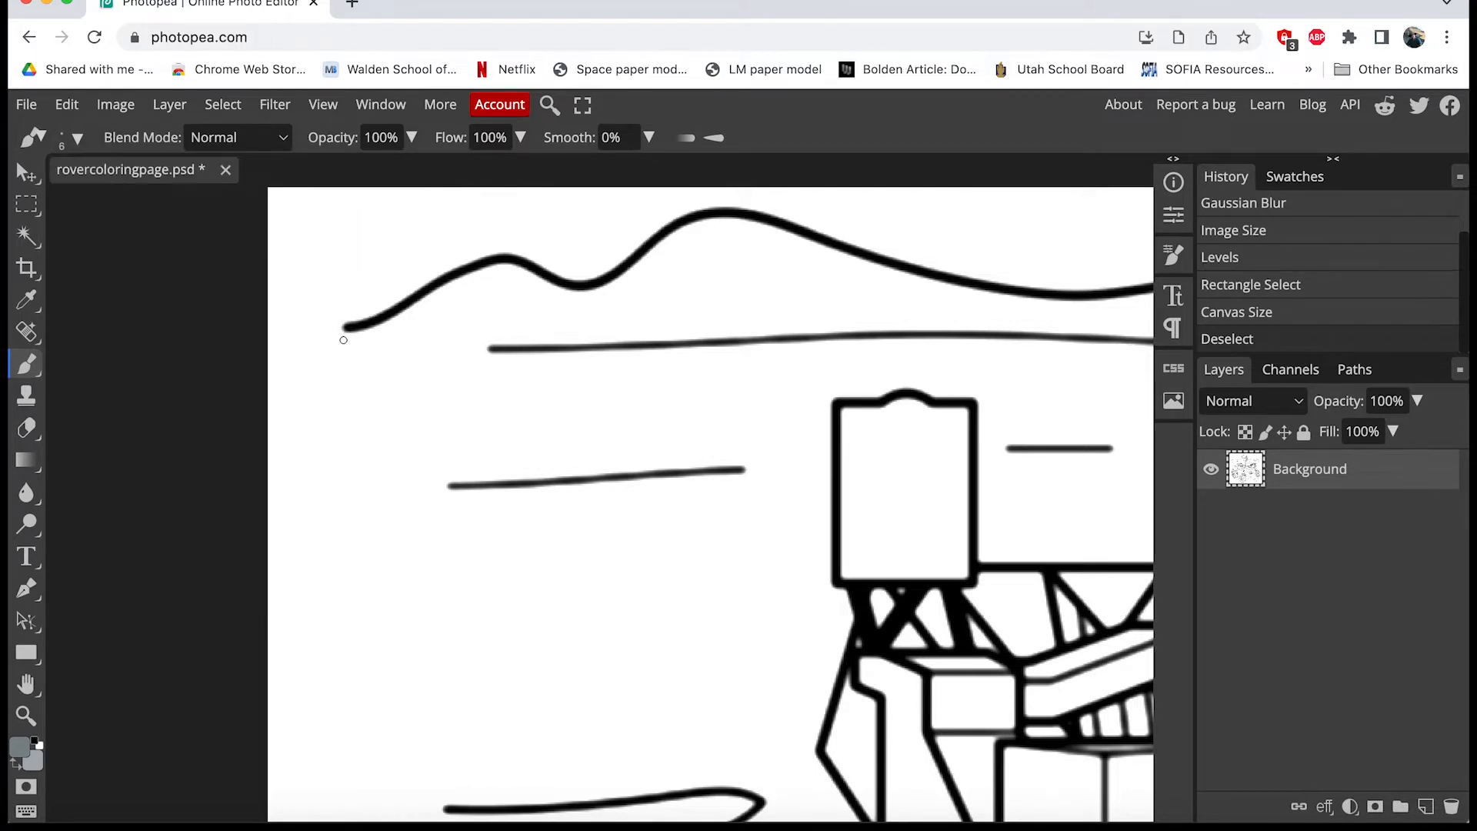
Reset the brush colors to black and white and extend the hill outline to the page edge and the line below it outward.
click(35, 740)
drag(347, 328, 250, 344)
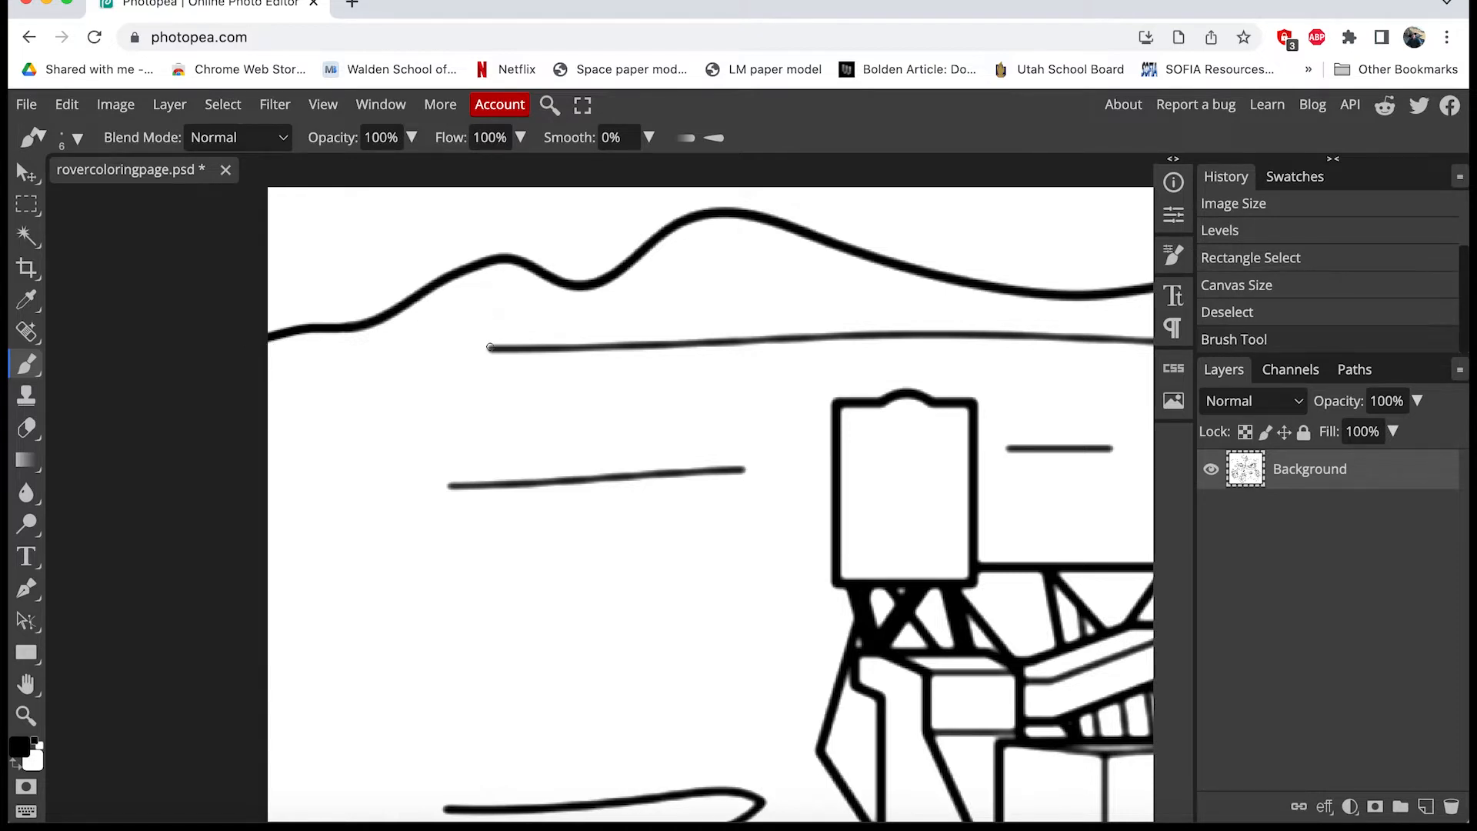
drag(490, 348, 429, 352)
drag(429, 352, 398, 354)
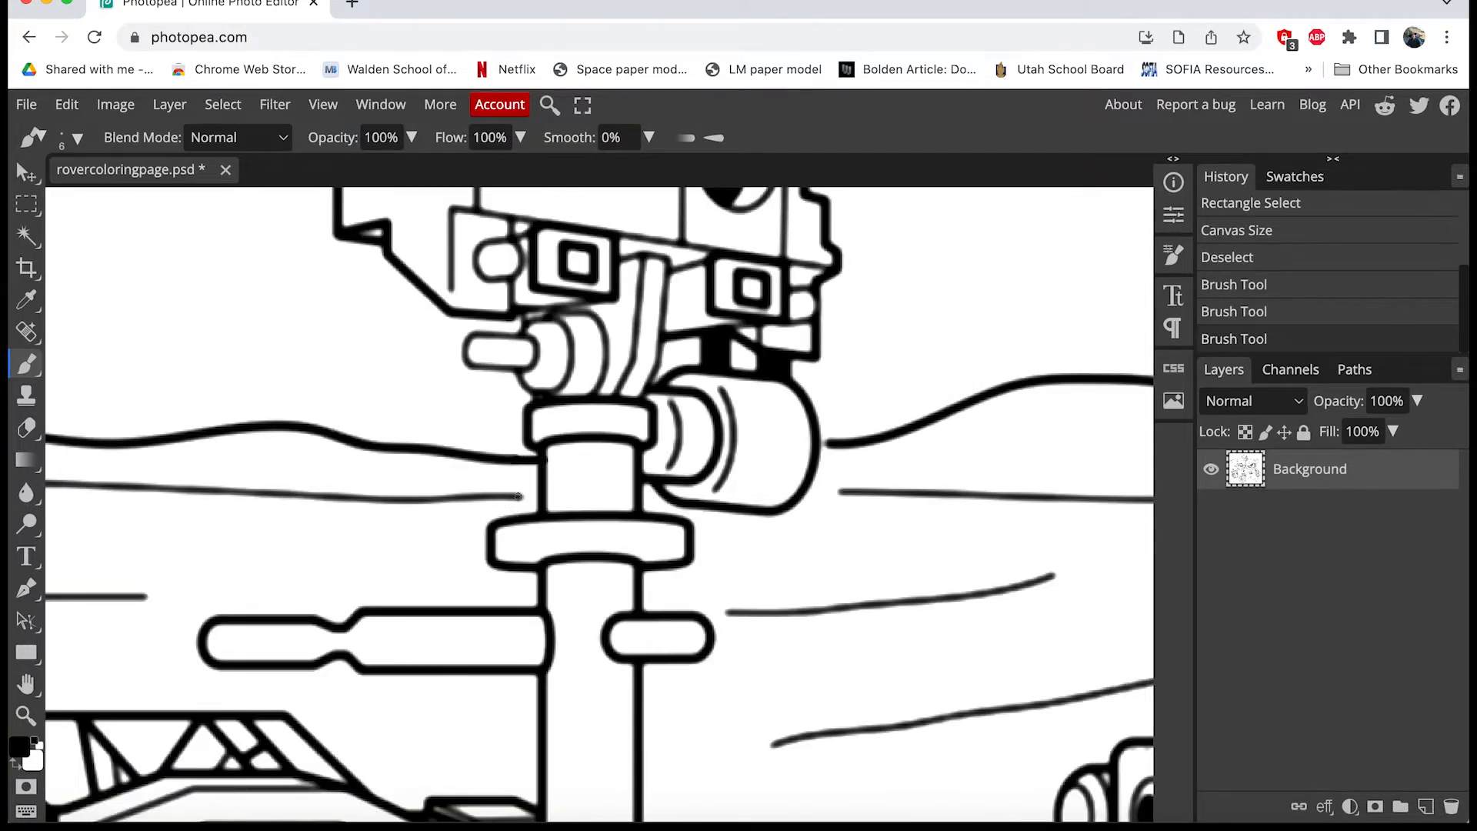
Paint short black strokes joining the horizon and hill lines to the rover's mast and camera joint on both sides.
click(518, 497)
key(super+z)
drag(518, 497, 542, 497)
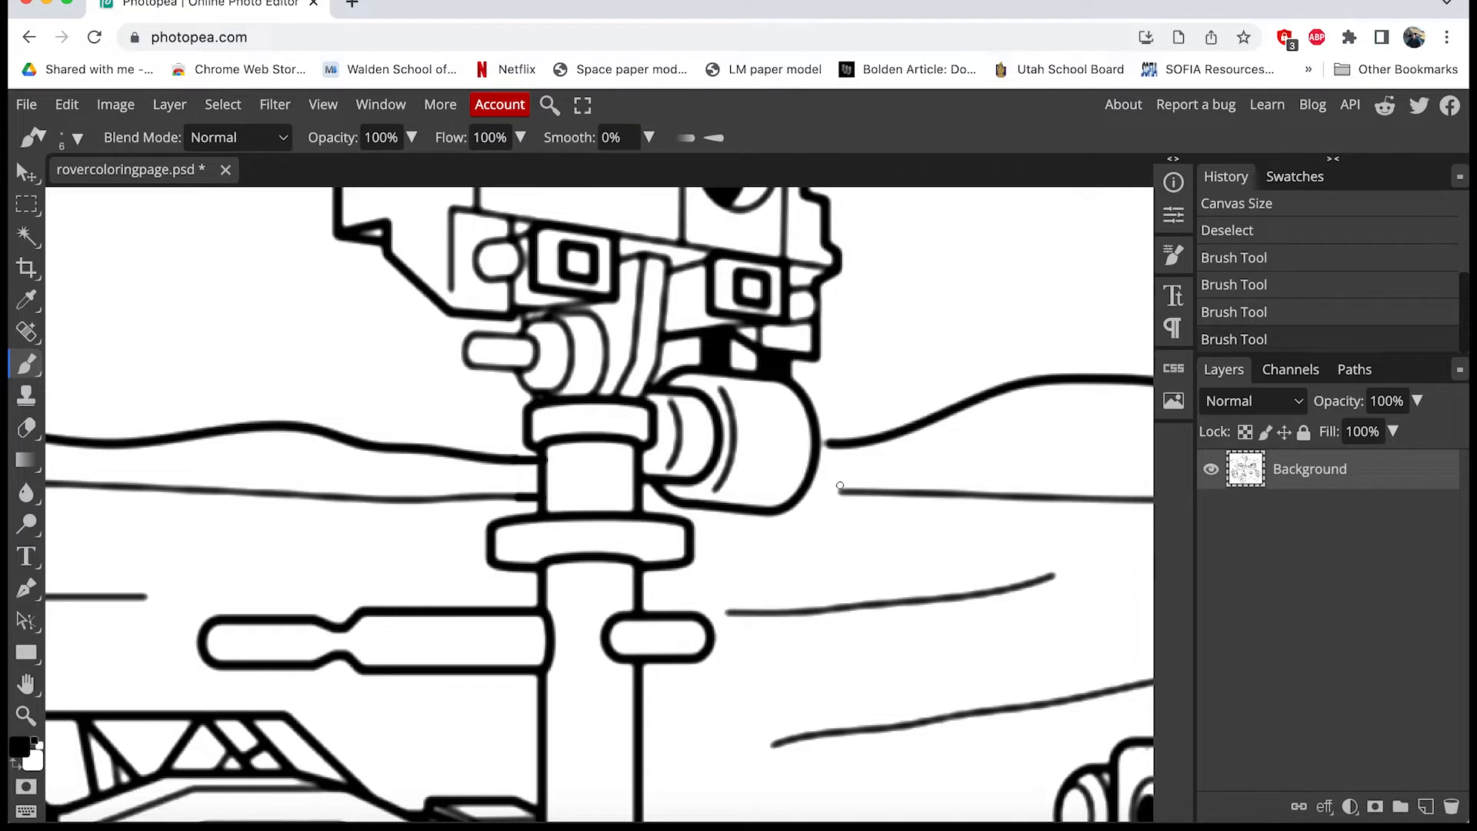
drag(840, 491, 796, 490)
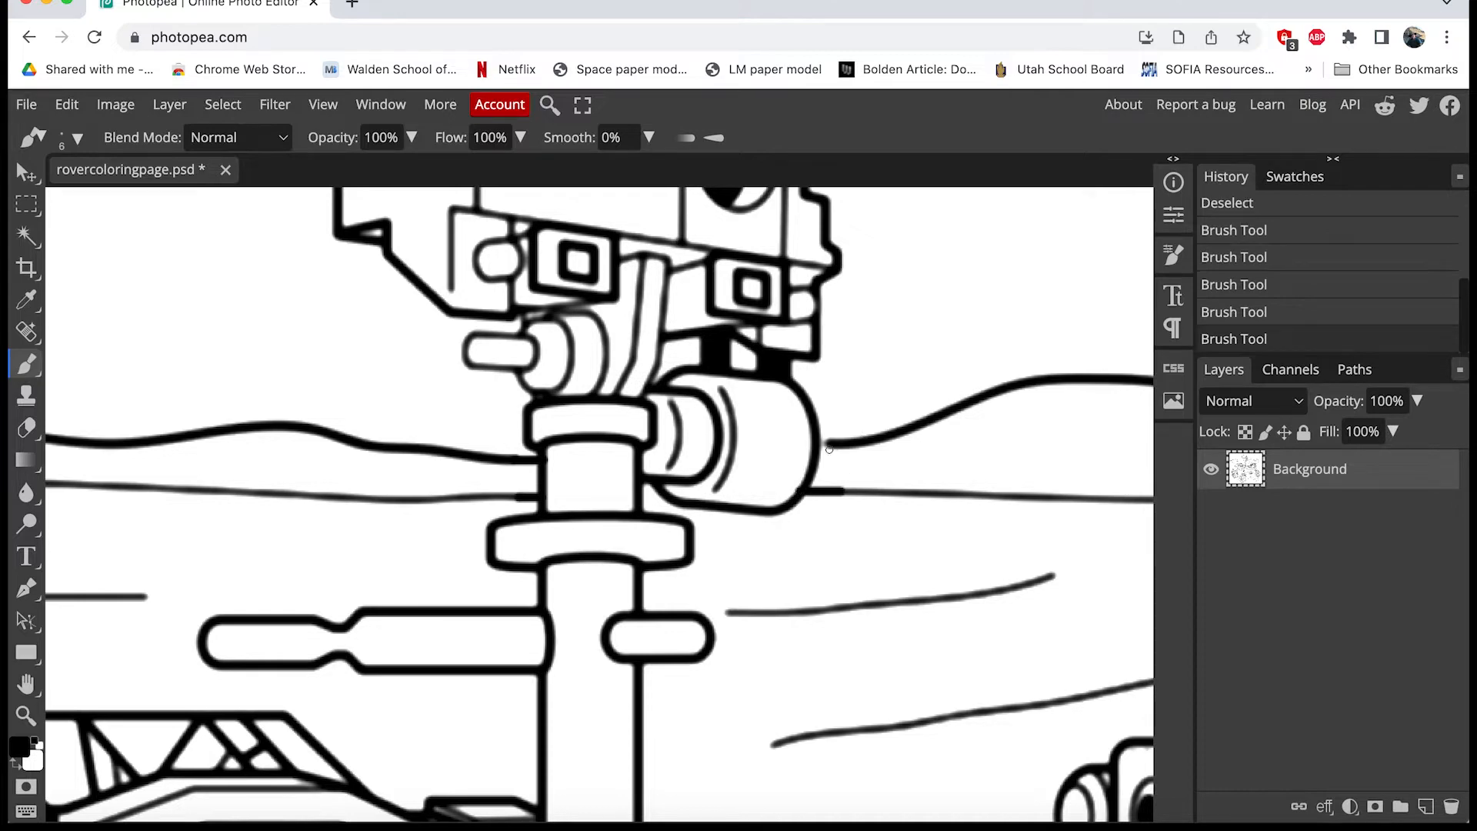
drag(828, 444, 827, 443)
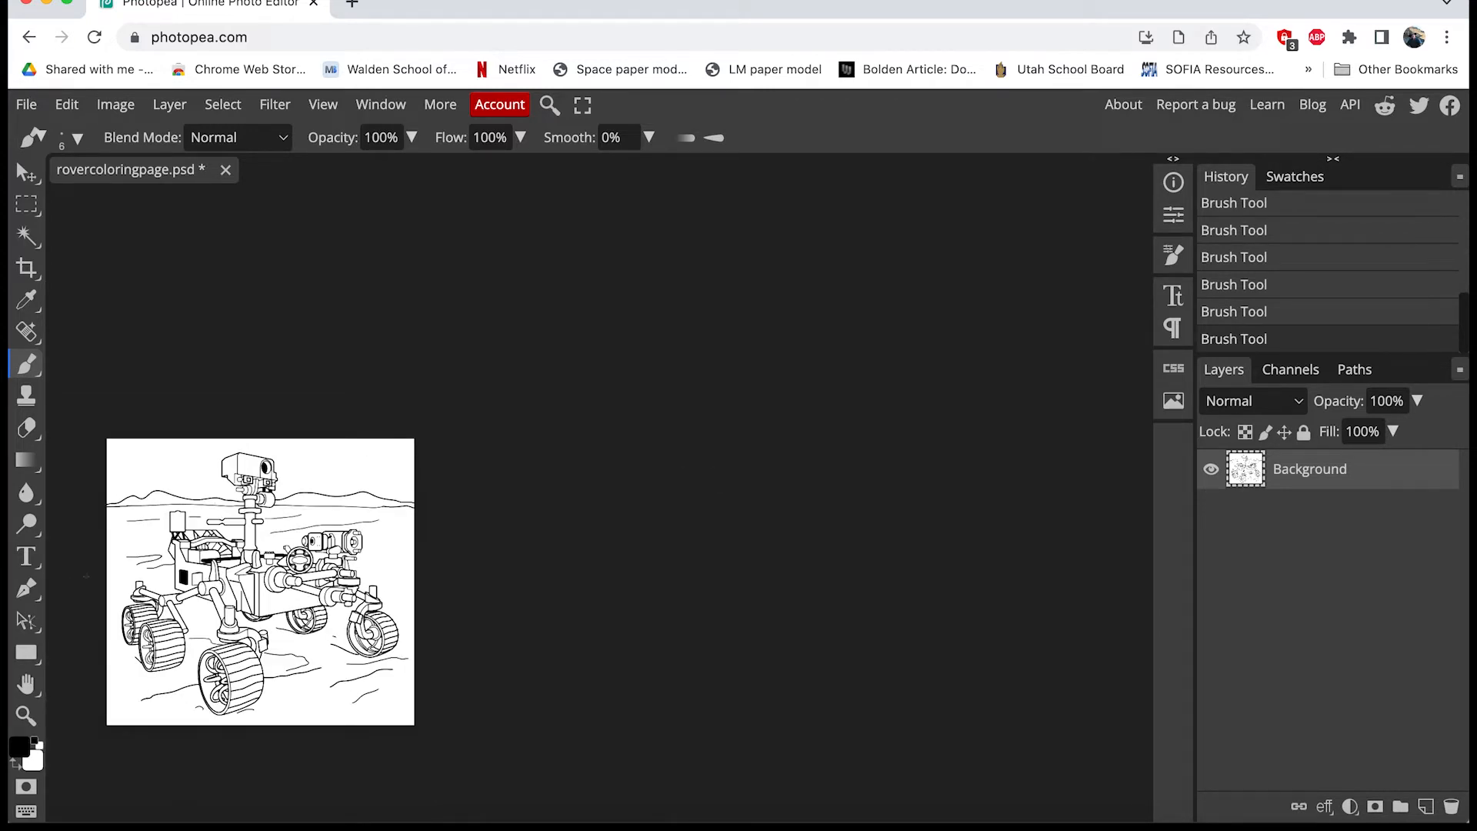
Extend the vertical line on the rover's front body panel up to the slanted edge with a brush stroke.
click(37, 712)
click(232, 584)
click(232, 585)
click(233, 585)
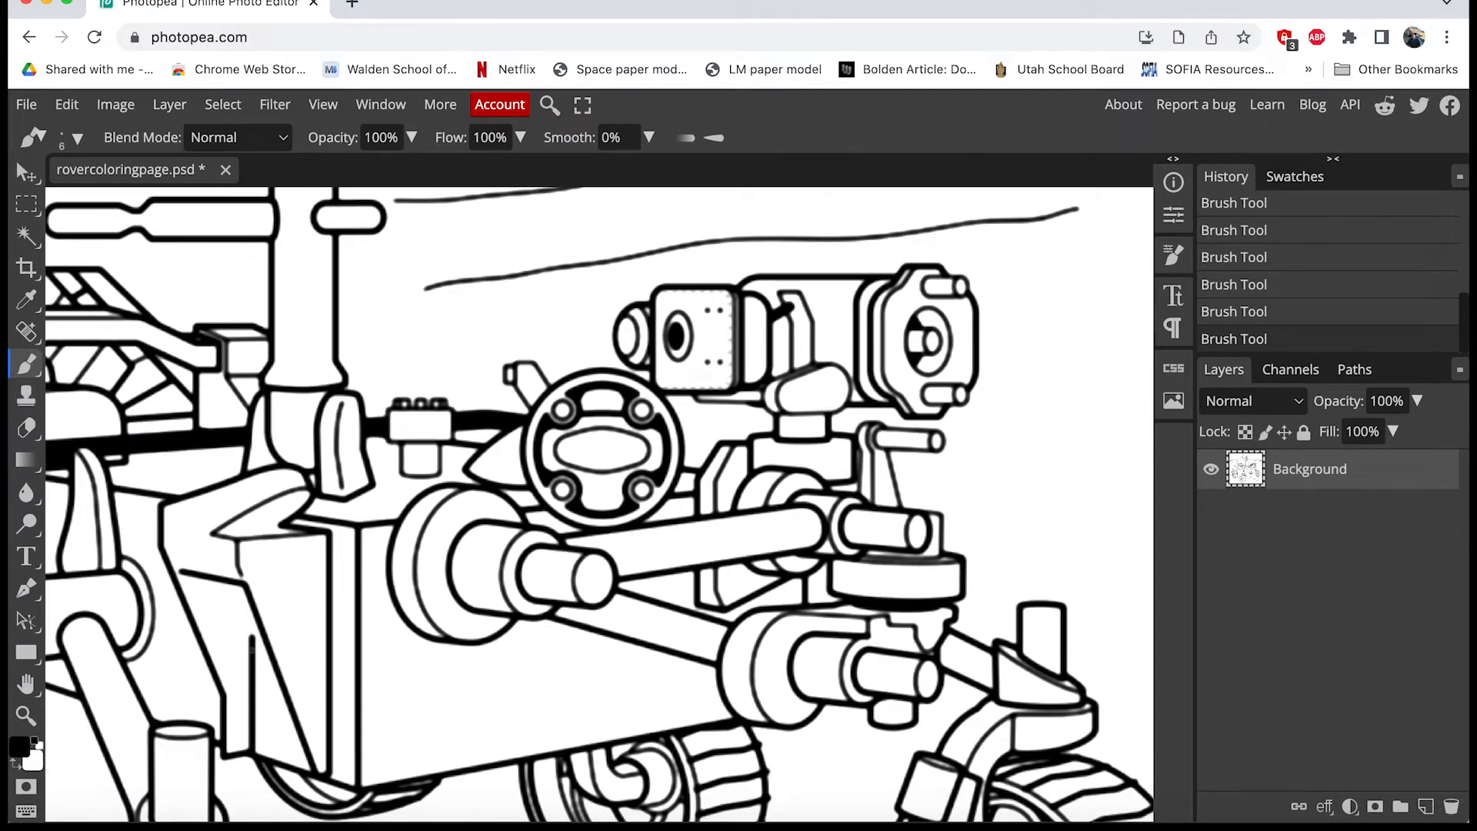
drag(252, 651, 252, 603)
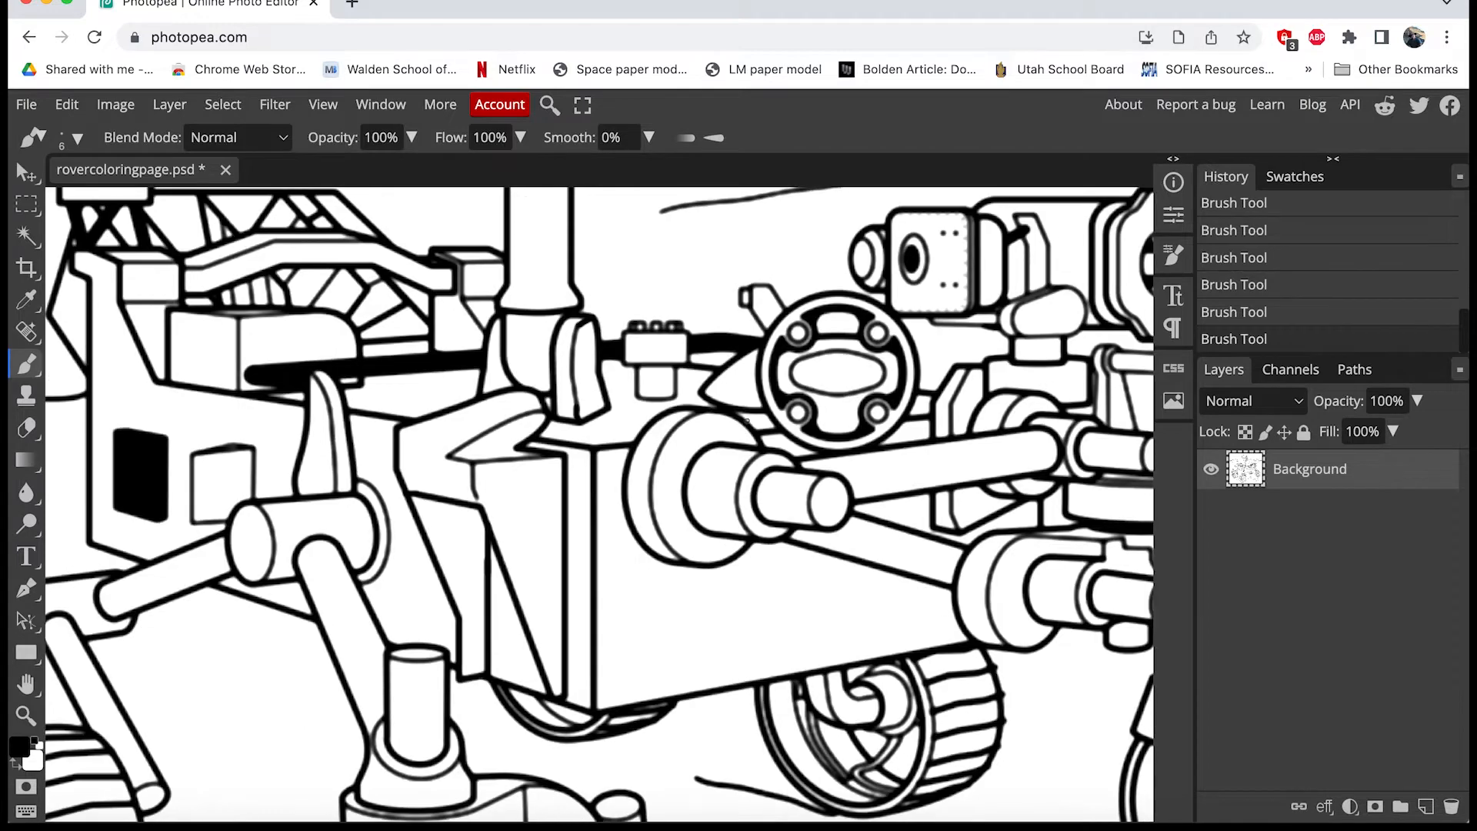
scroll(750, 422, up, 3)
scroll(750, 422, right, 2)
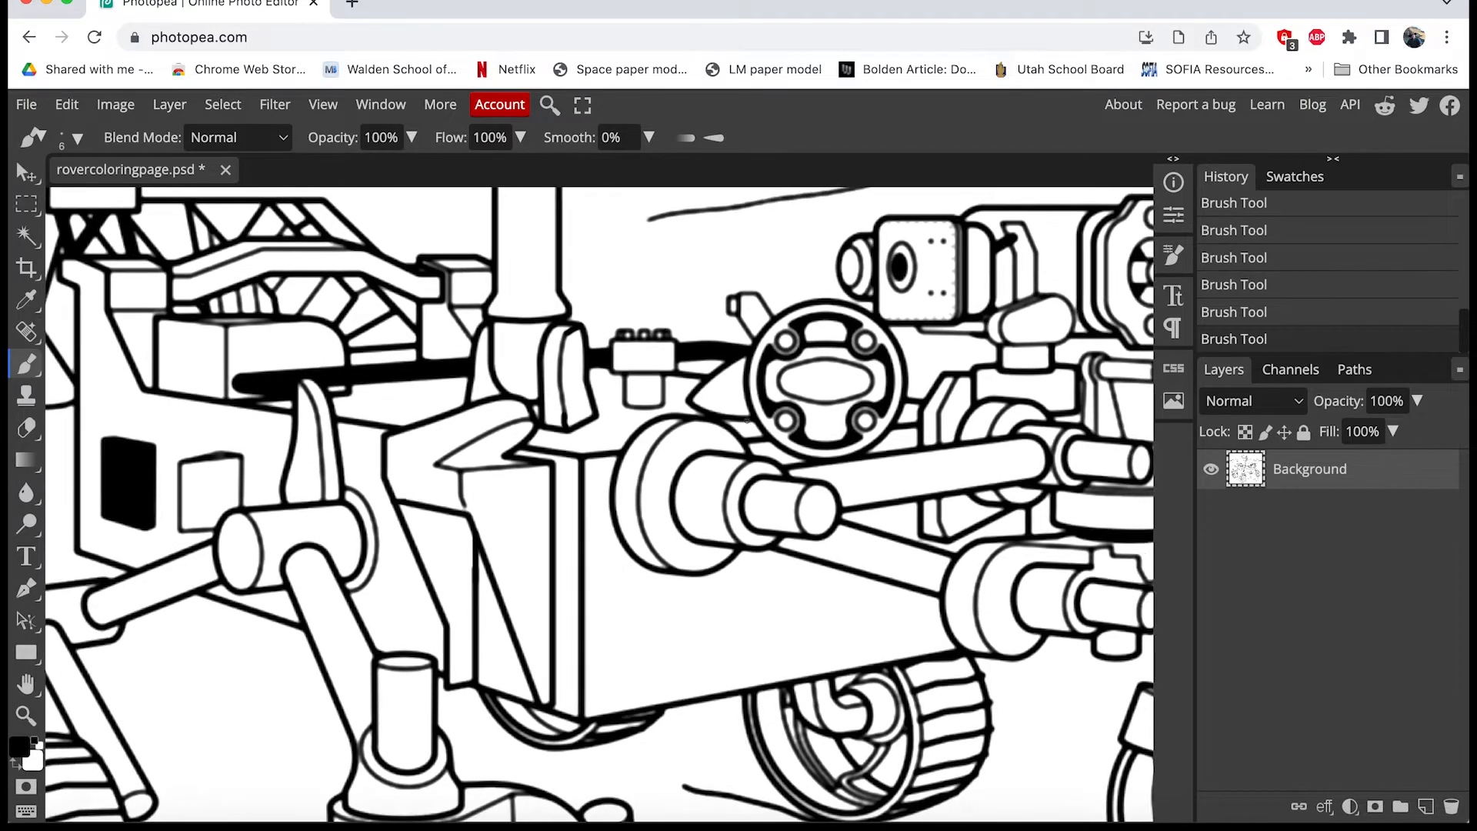
scroll(748, 420, right, 5)
scroll(747, 420, down, 2)
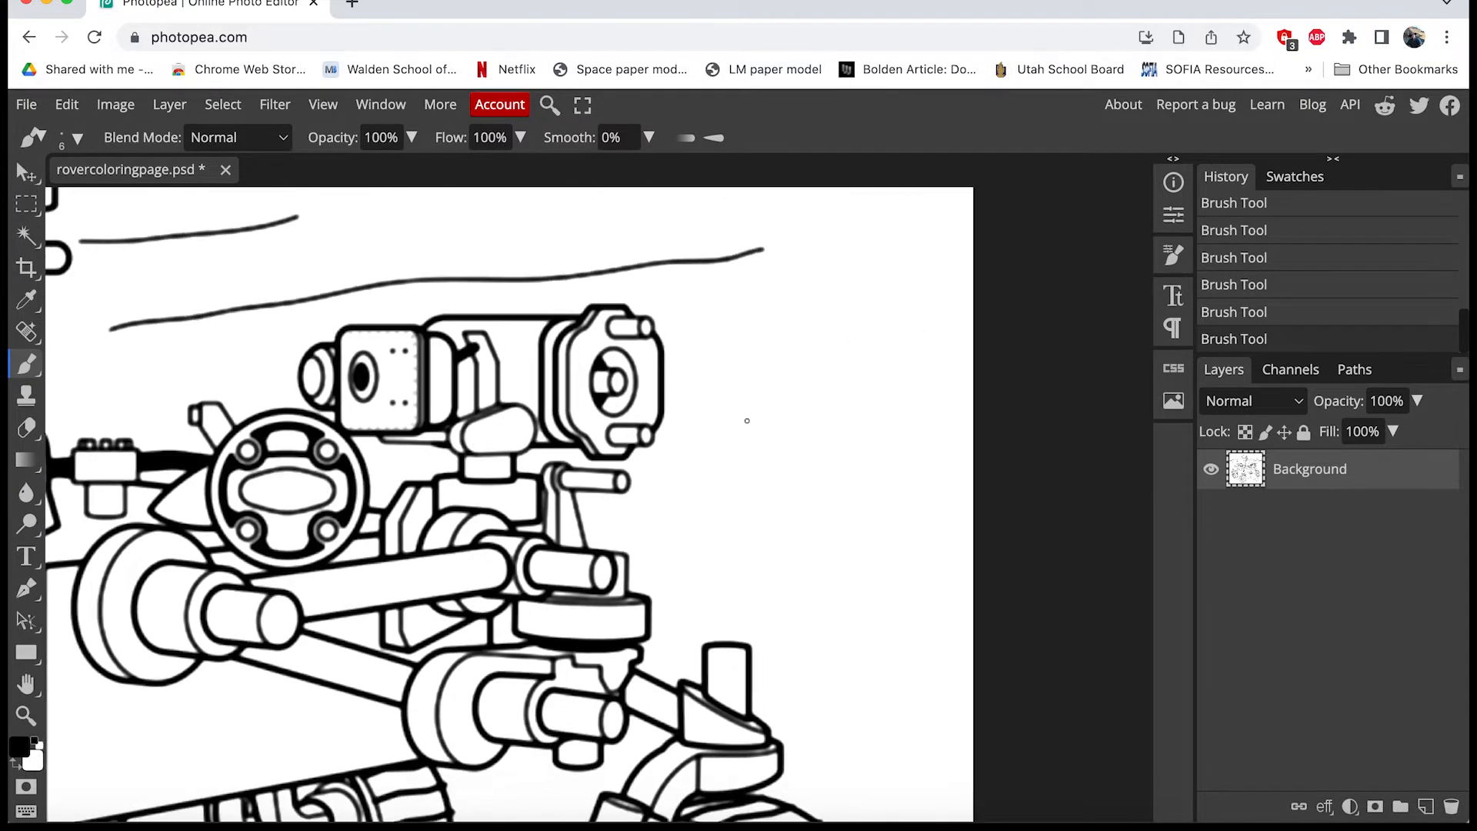
scroll(747, 421, down, 4)
scroll(747, 421, left, 3)
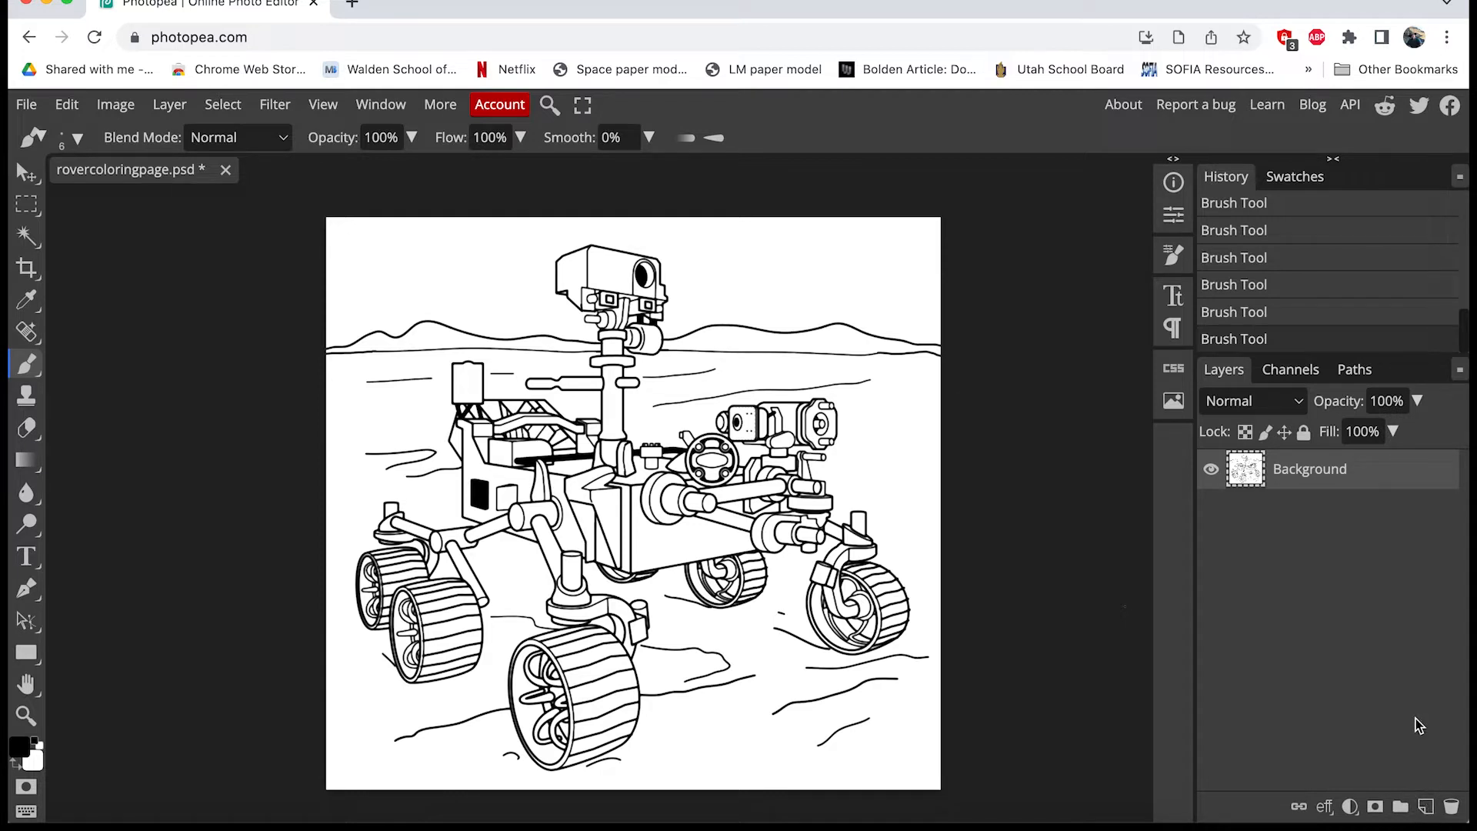
Add a new layer above the Background and name it Color.
click(1426, 807)
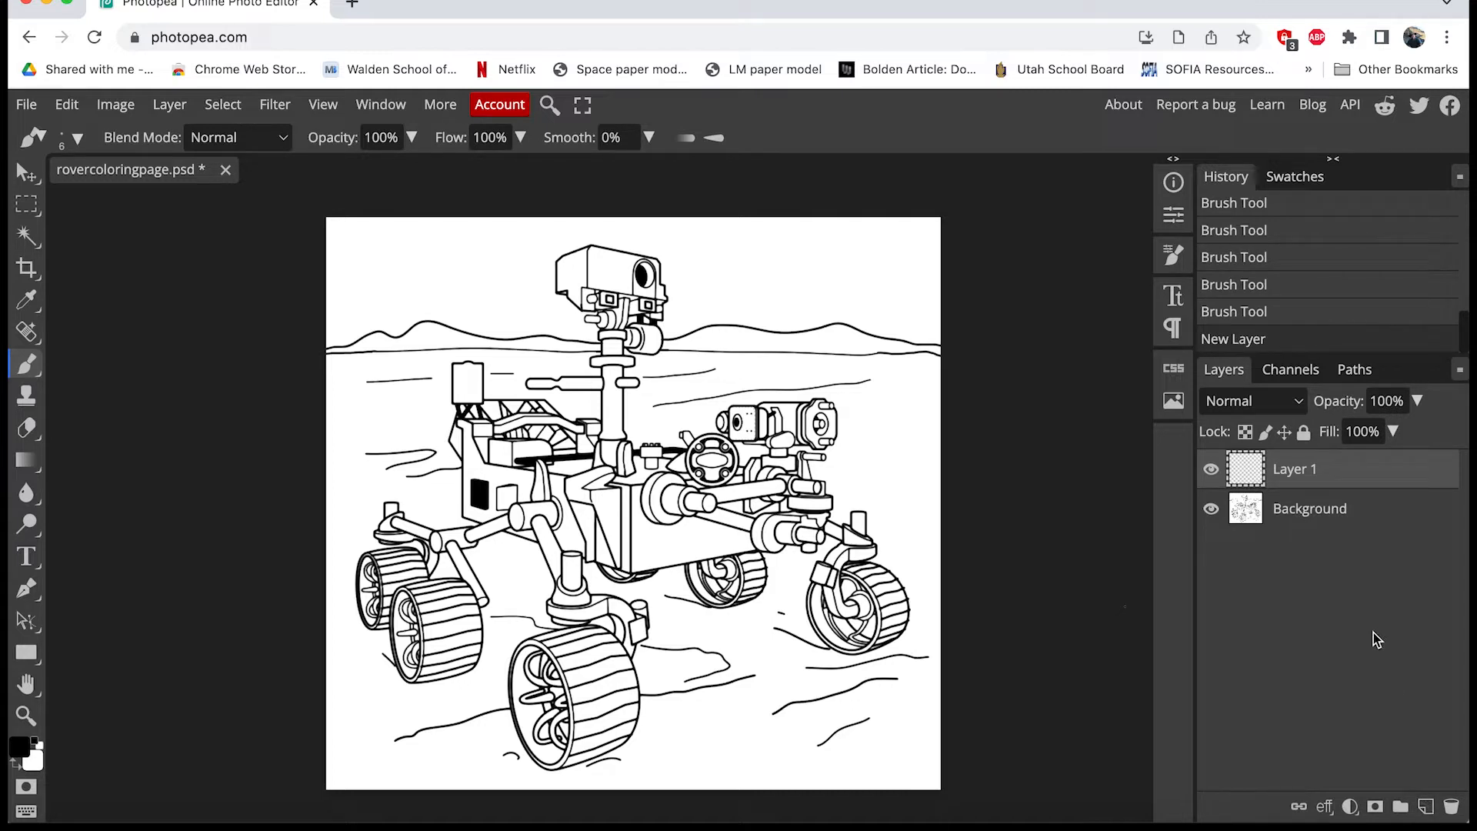
double_click(1297, 468)
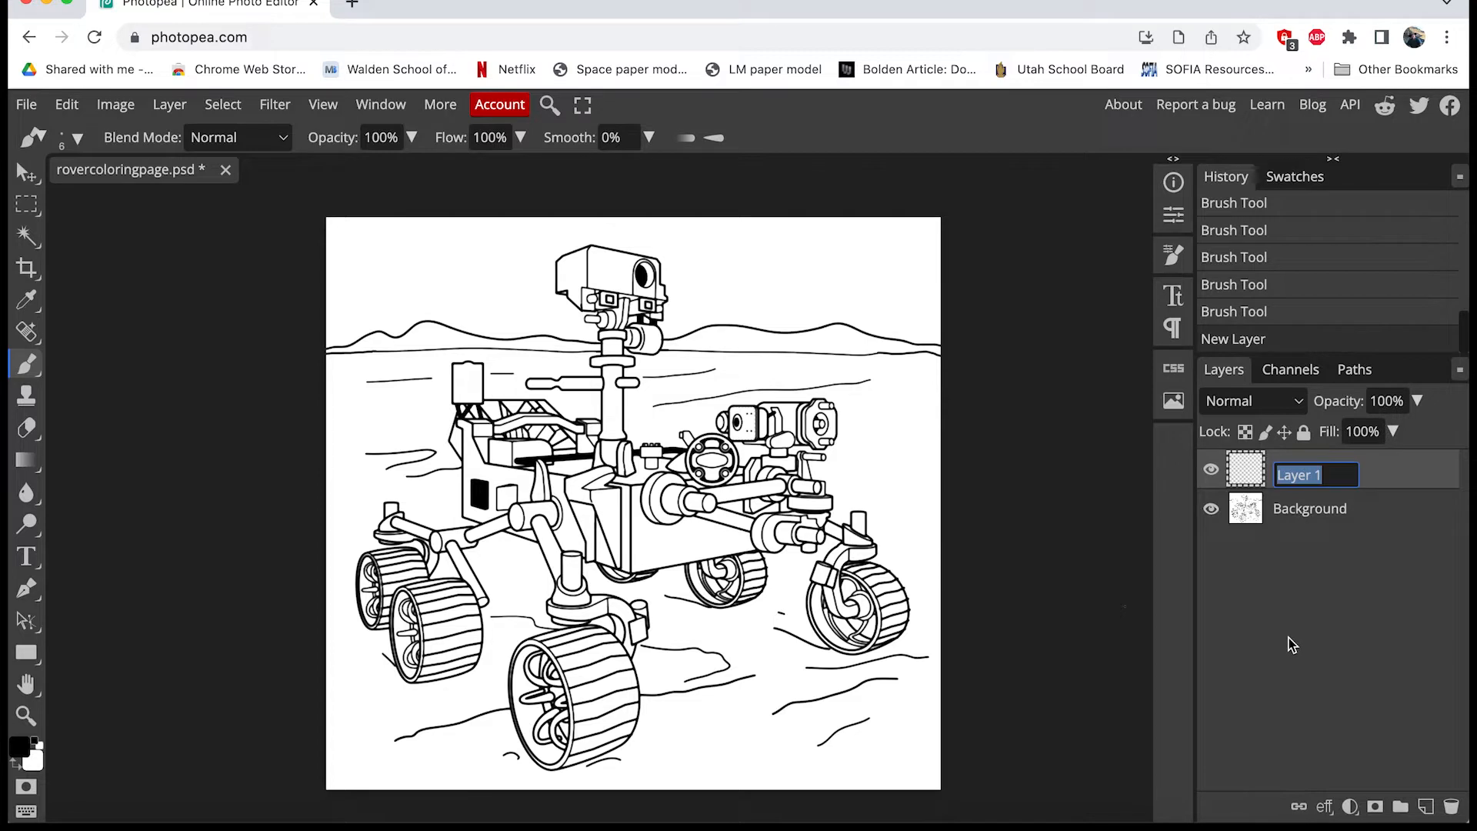
text(Color)
key(Return)
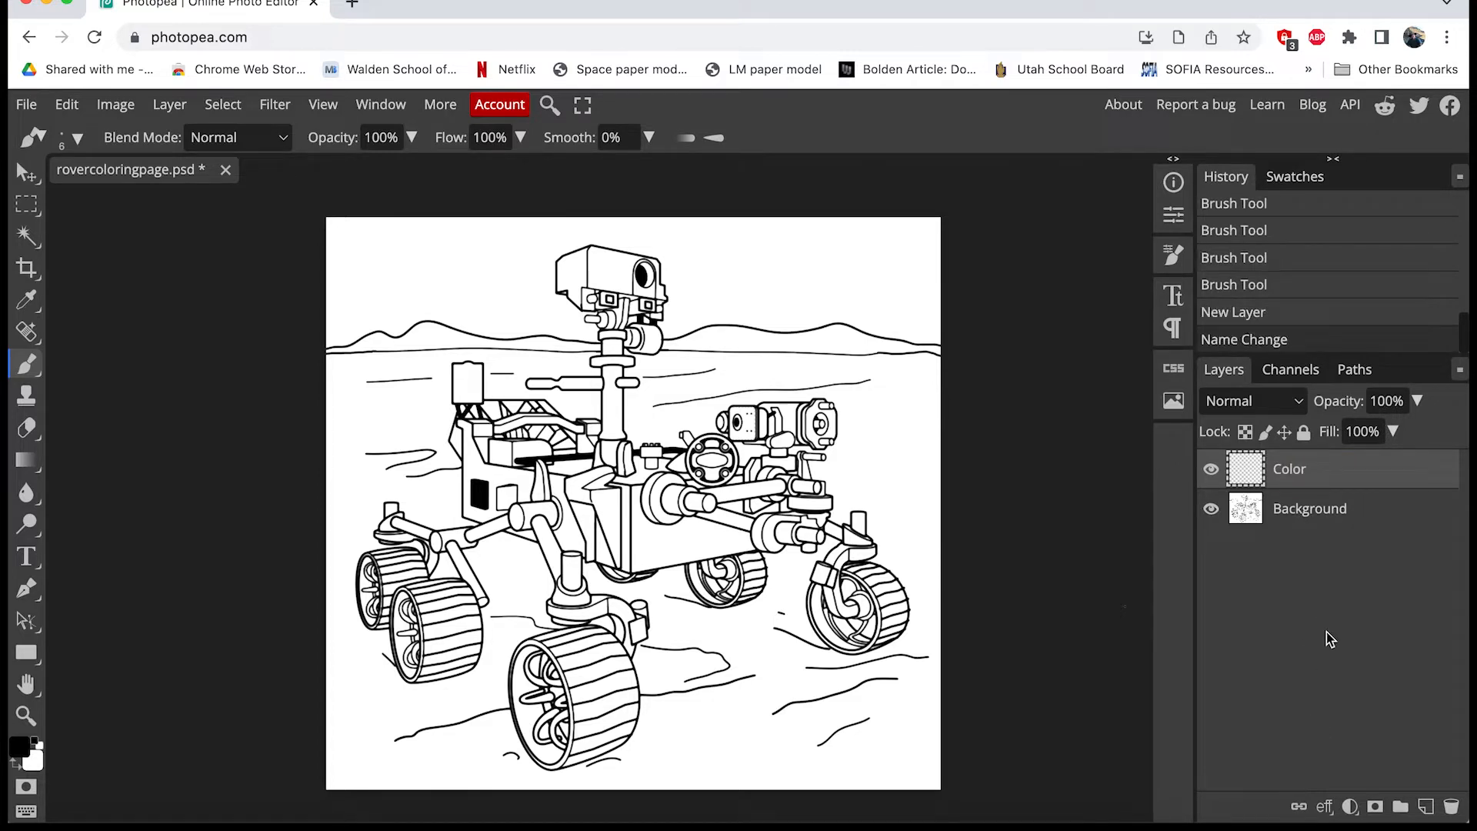
Make the Background layer active and set the Magic Wand tolerance to 30.
click(1248, 514)
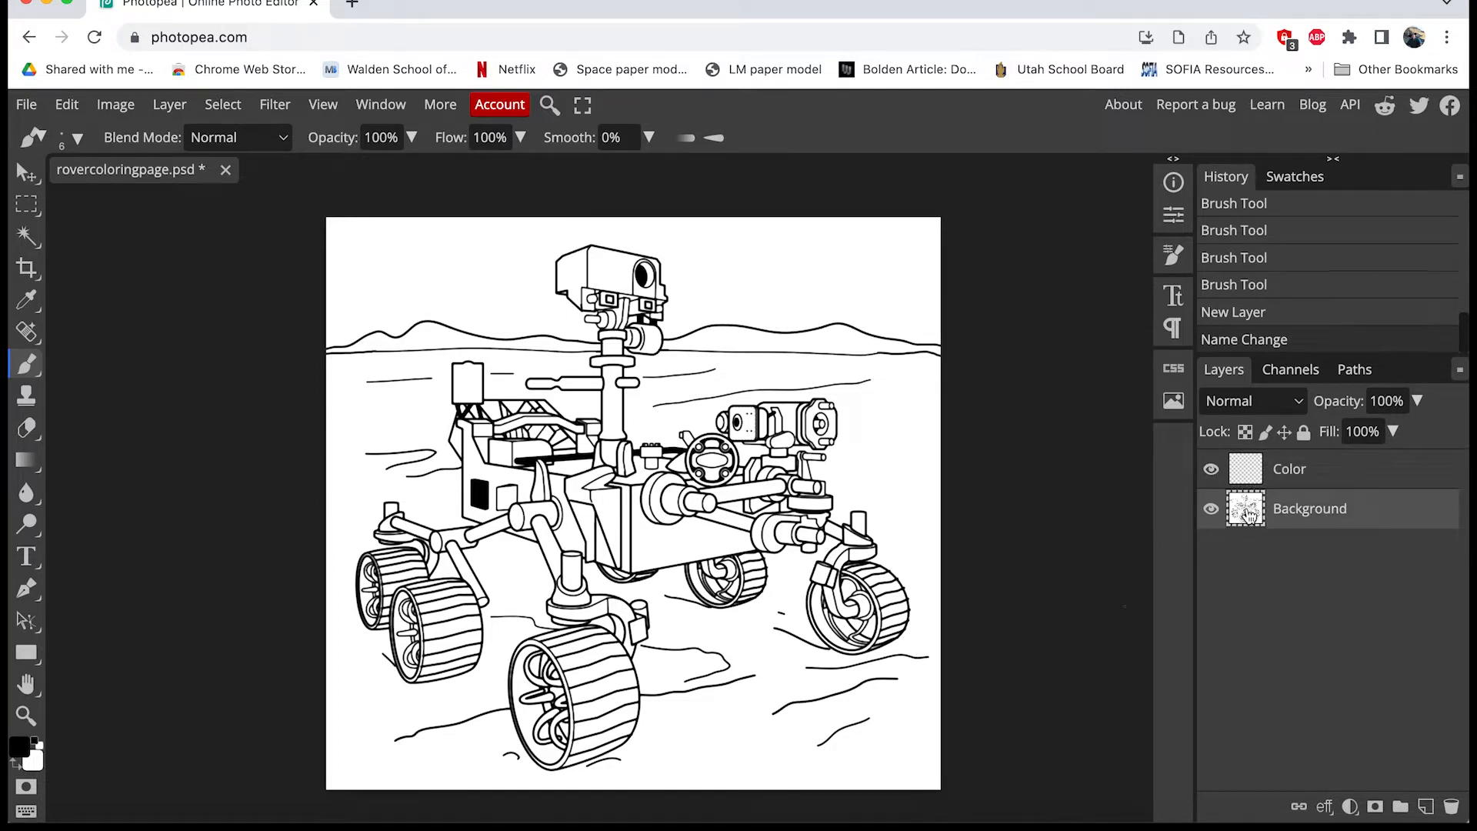
click(25, 235)
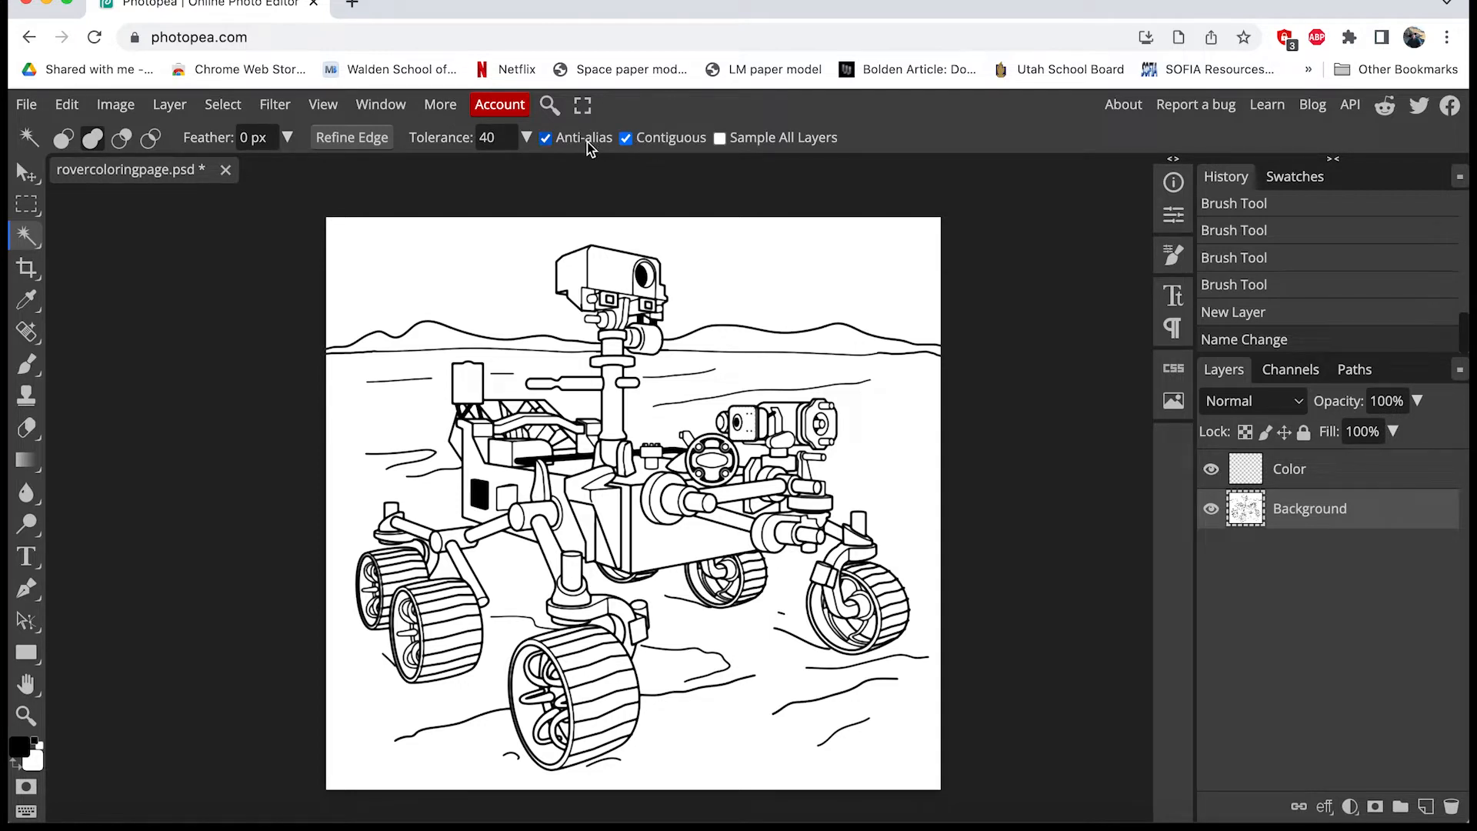
drag(510, 139, 475, 141)
text(30)
Select the front face of the rover's camera head and the narrow area beside its lens with the Magic Wand.
click(29, 714)
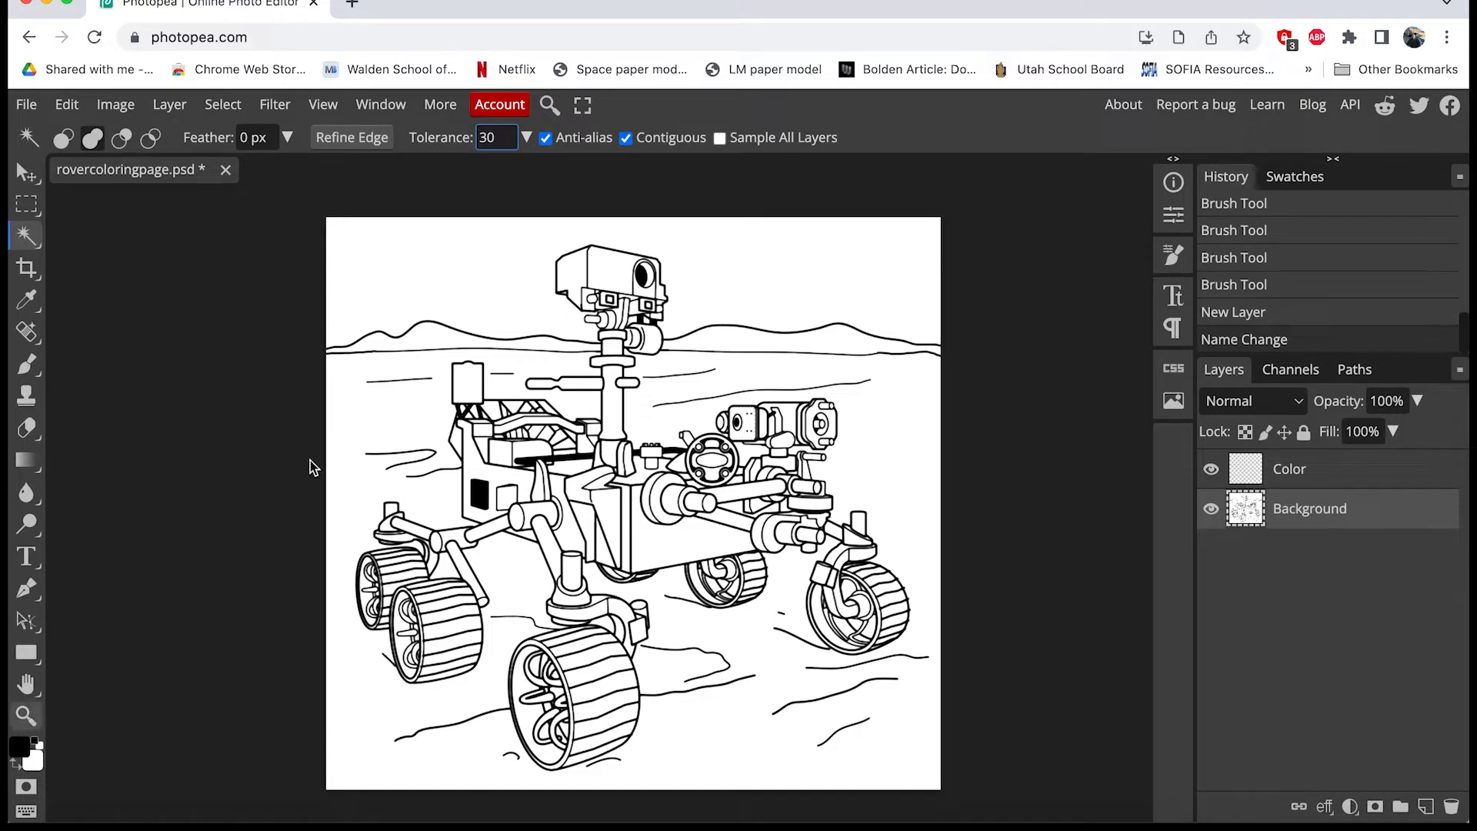
click(628, 284)
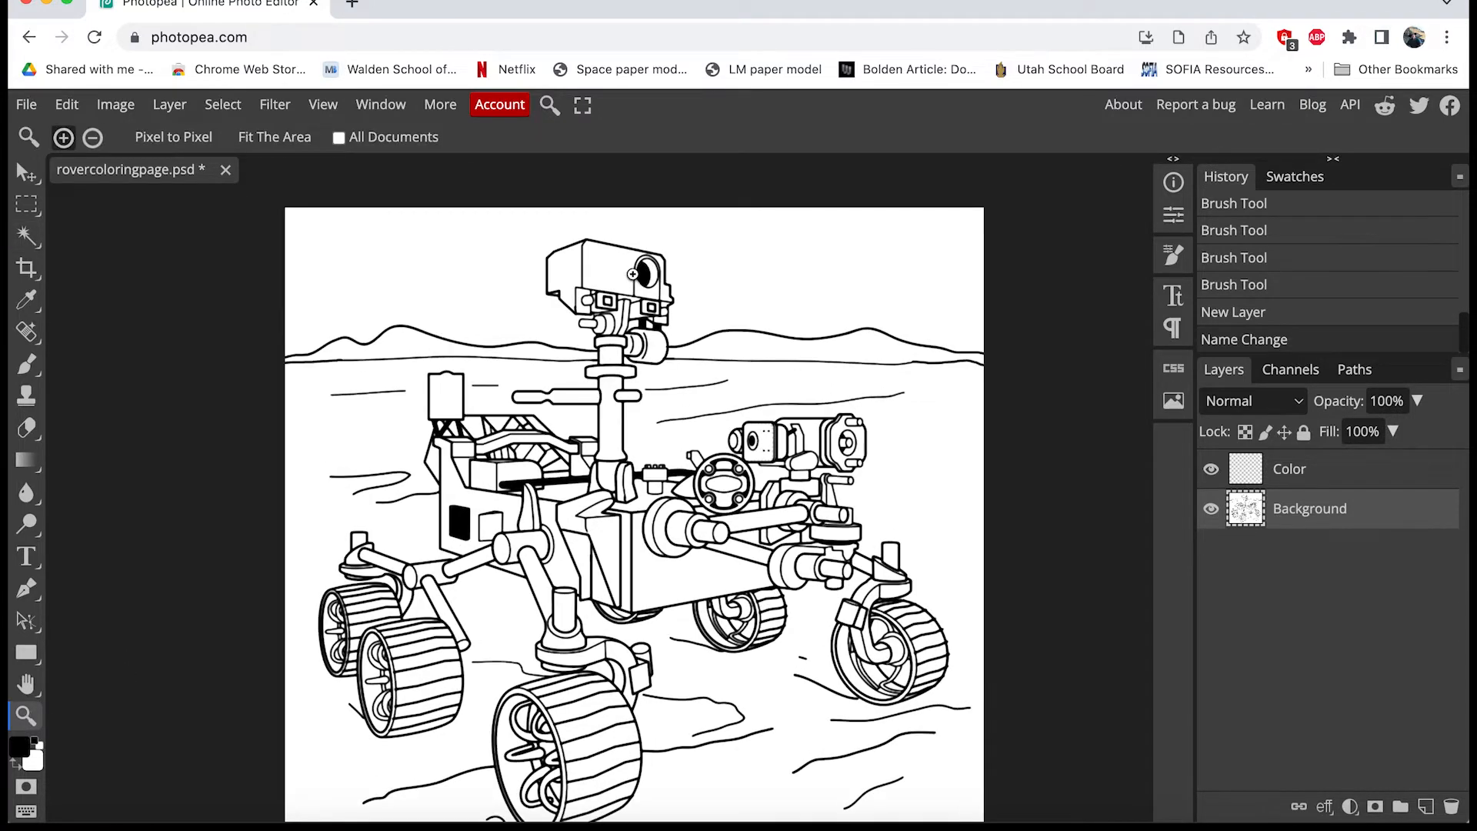
click(629, 279)
click(631, 272)
click(631, 272)
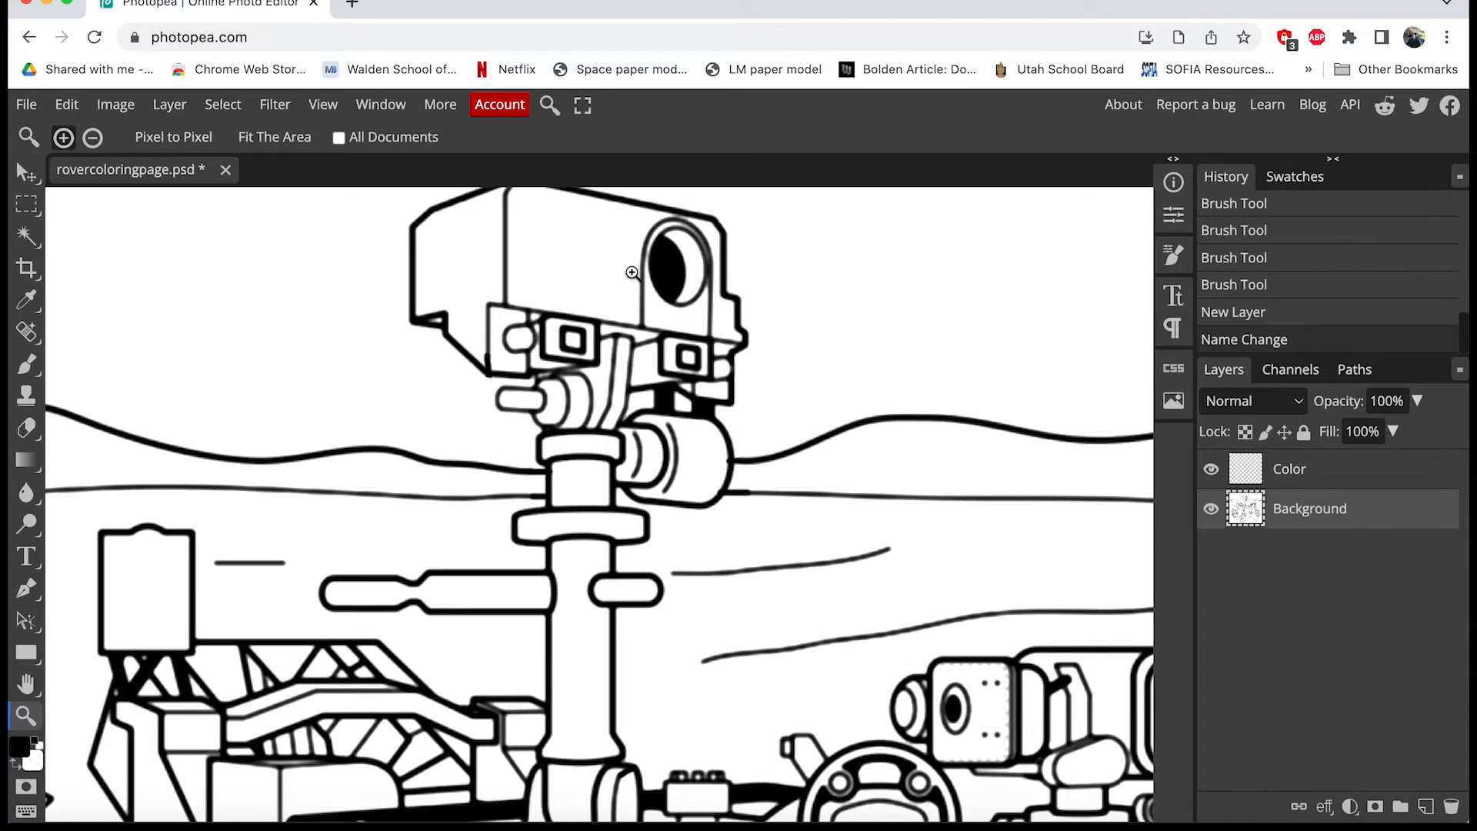
scroll(632, 272, up, 5)
scroll(632, 273, down, 5)
scroll(632, 273, right, 2)
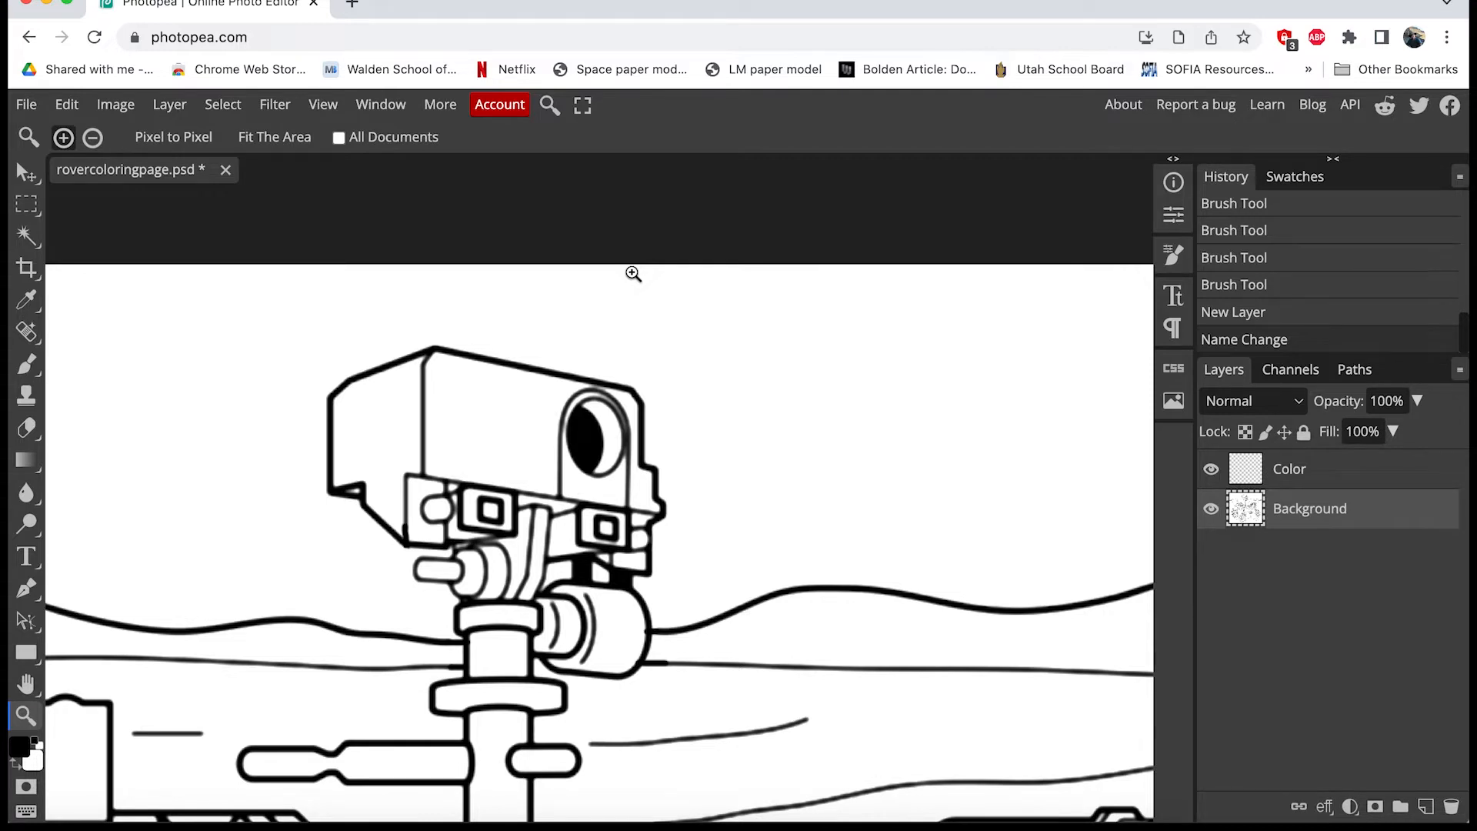
click(31, 246)
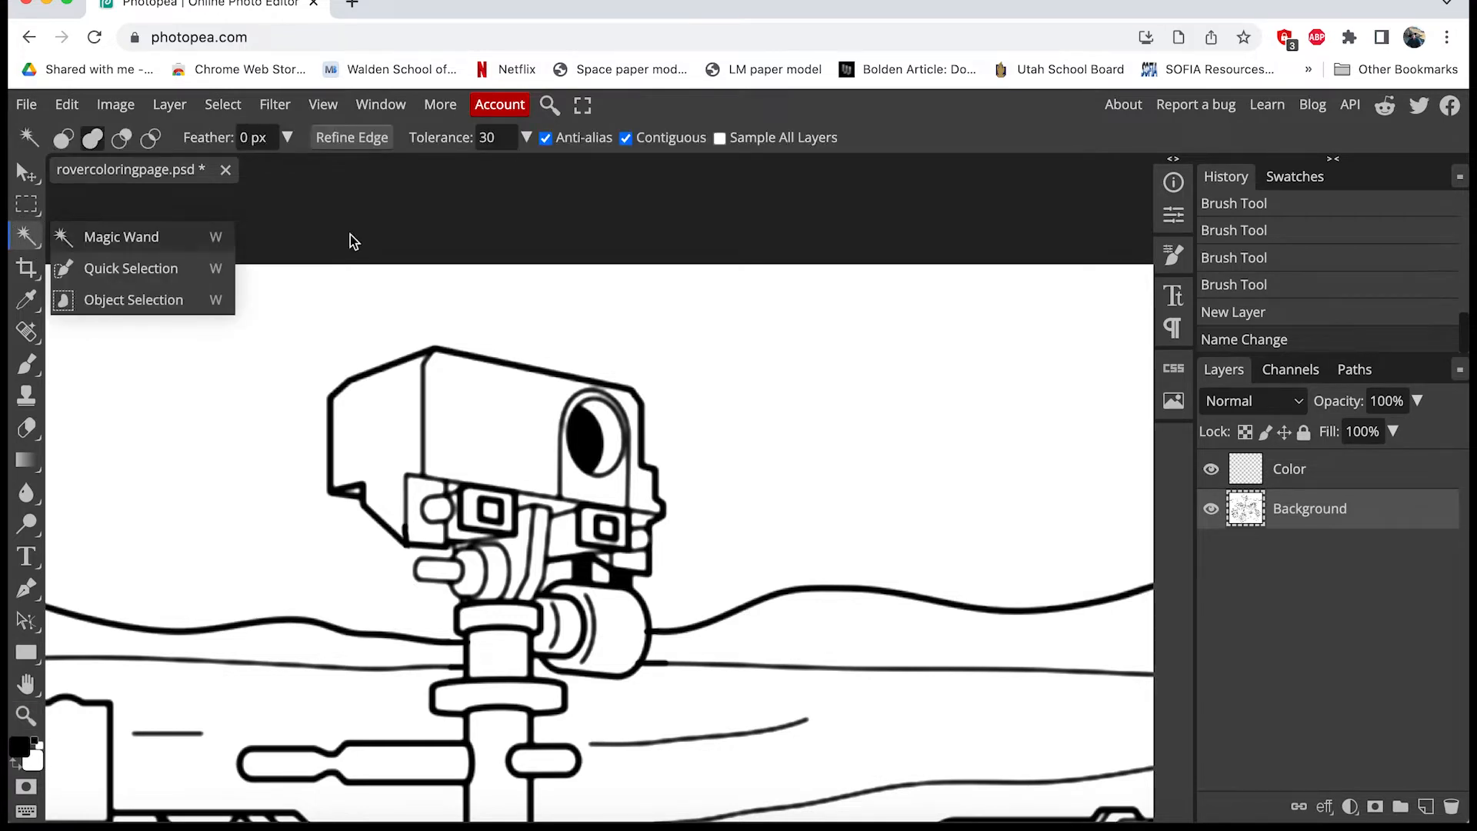
click(498, 410)
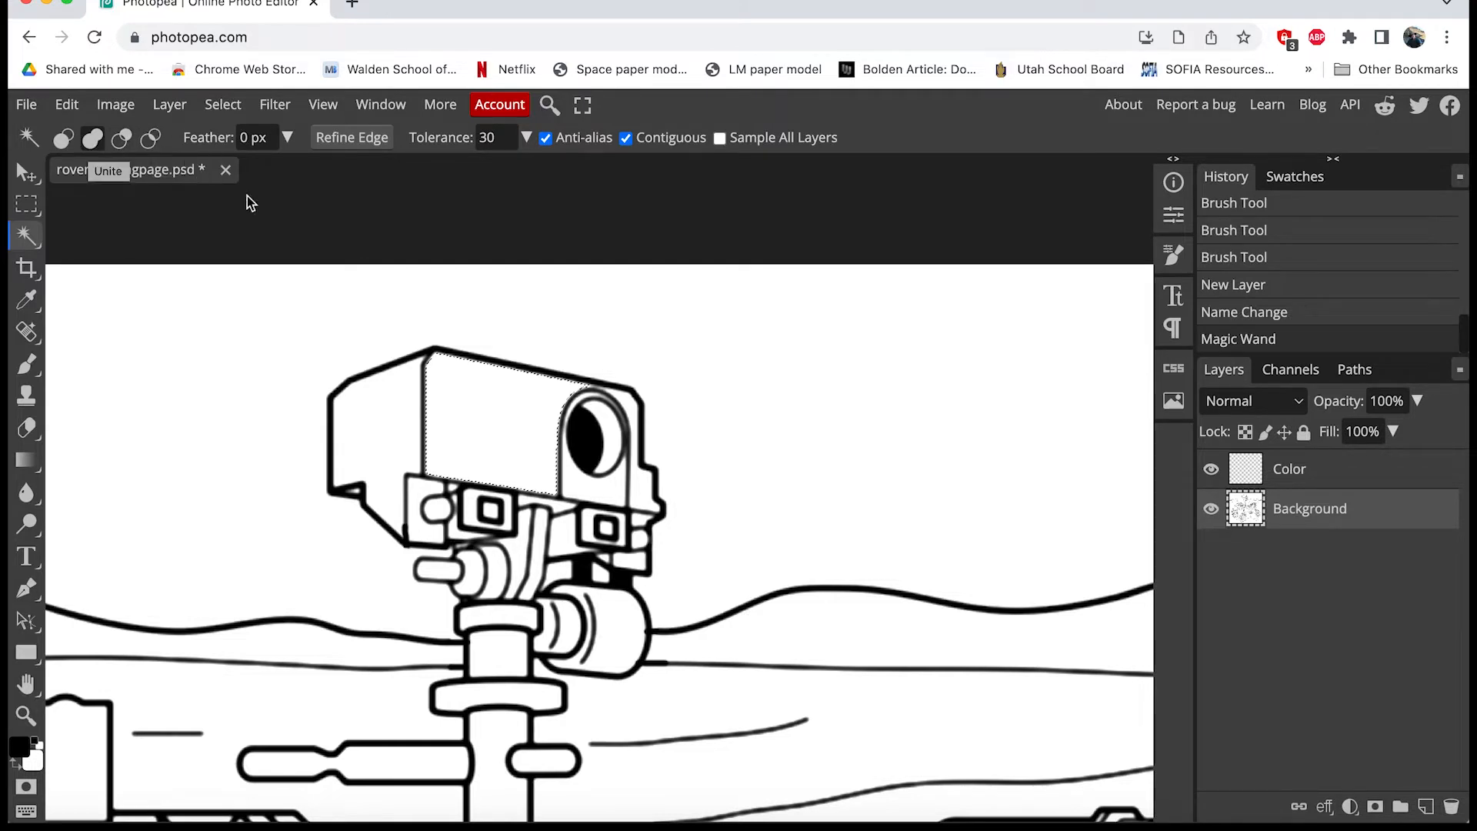
click(642, 489)
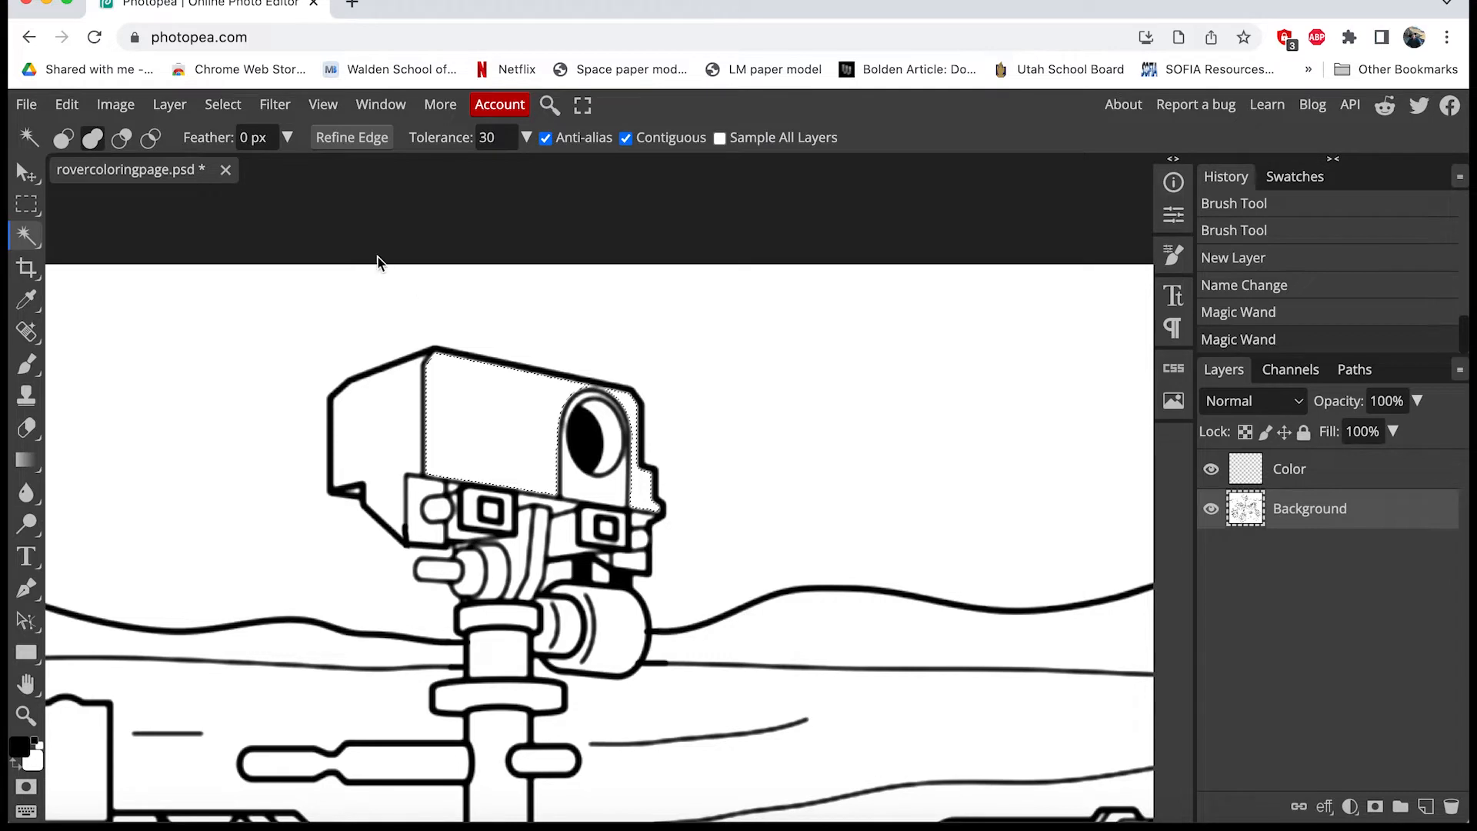
Expand the camera head selection by 3 px.
click(223, 108)
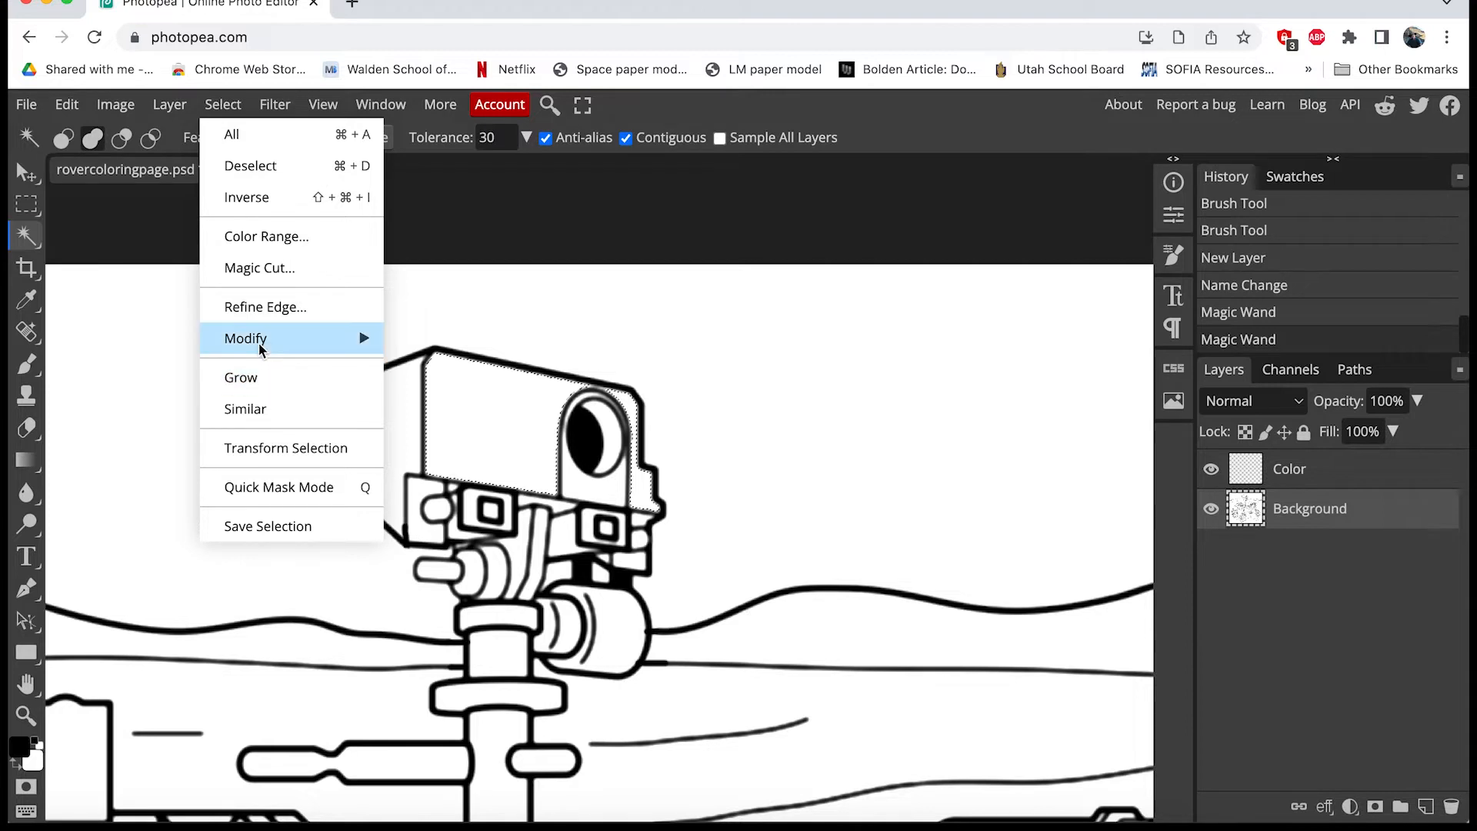
mouse_move(260, 350)
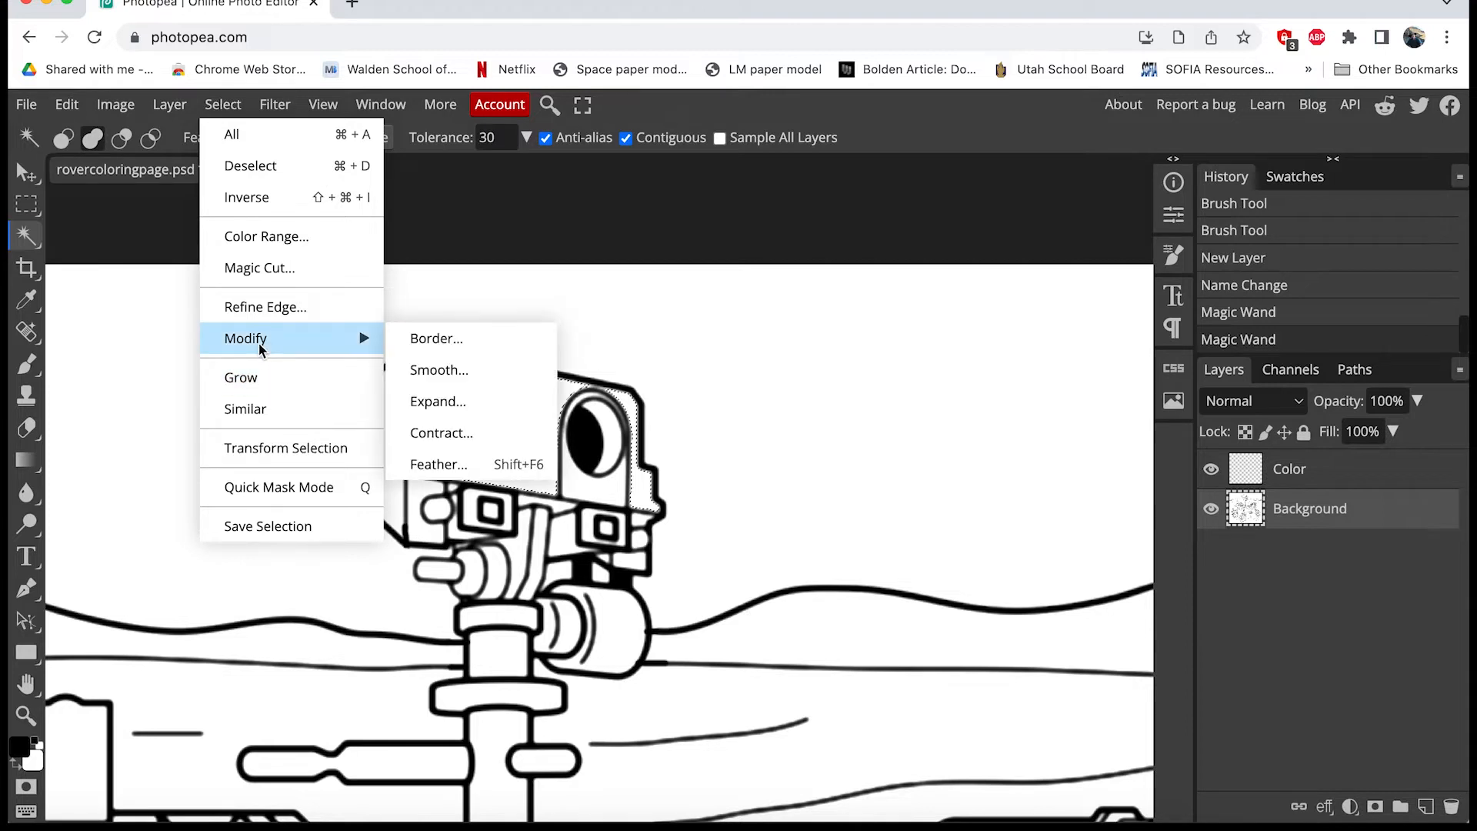
click(445, 405)
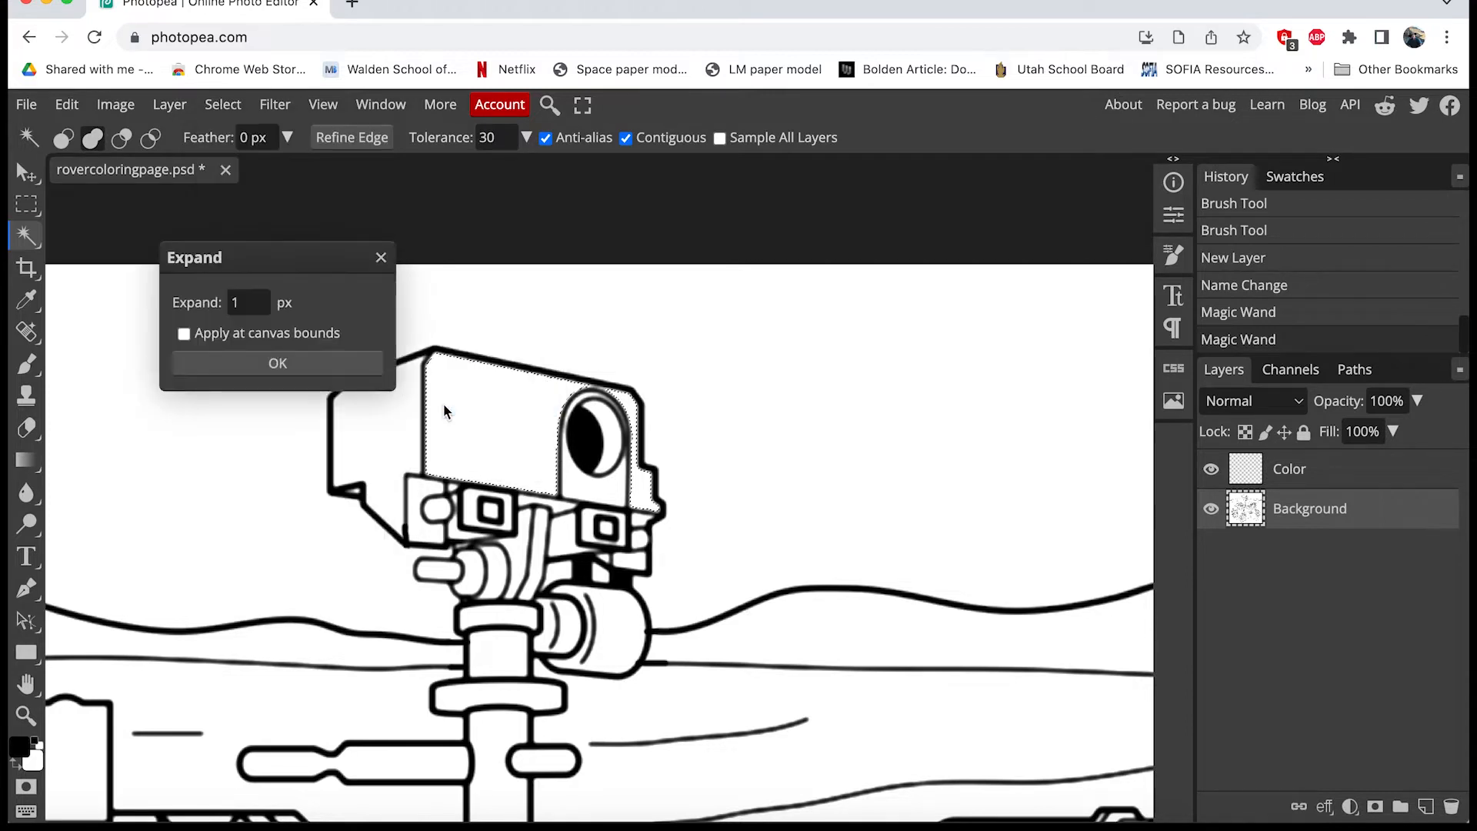
click(243, 302)
text(3)
click(277, 364)
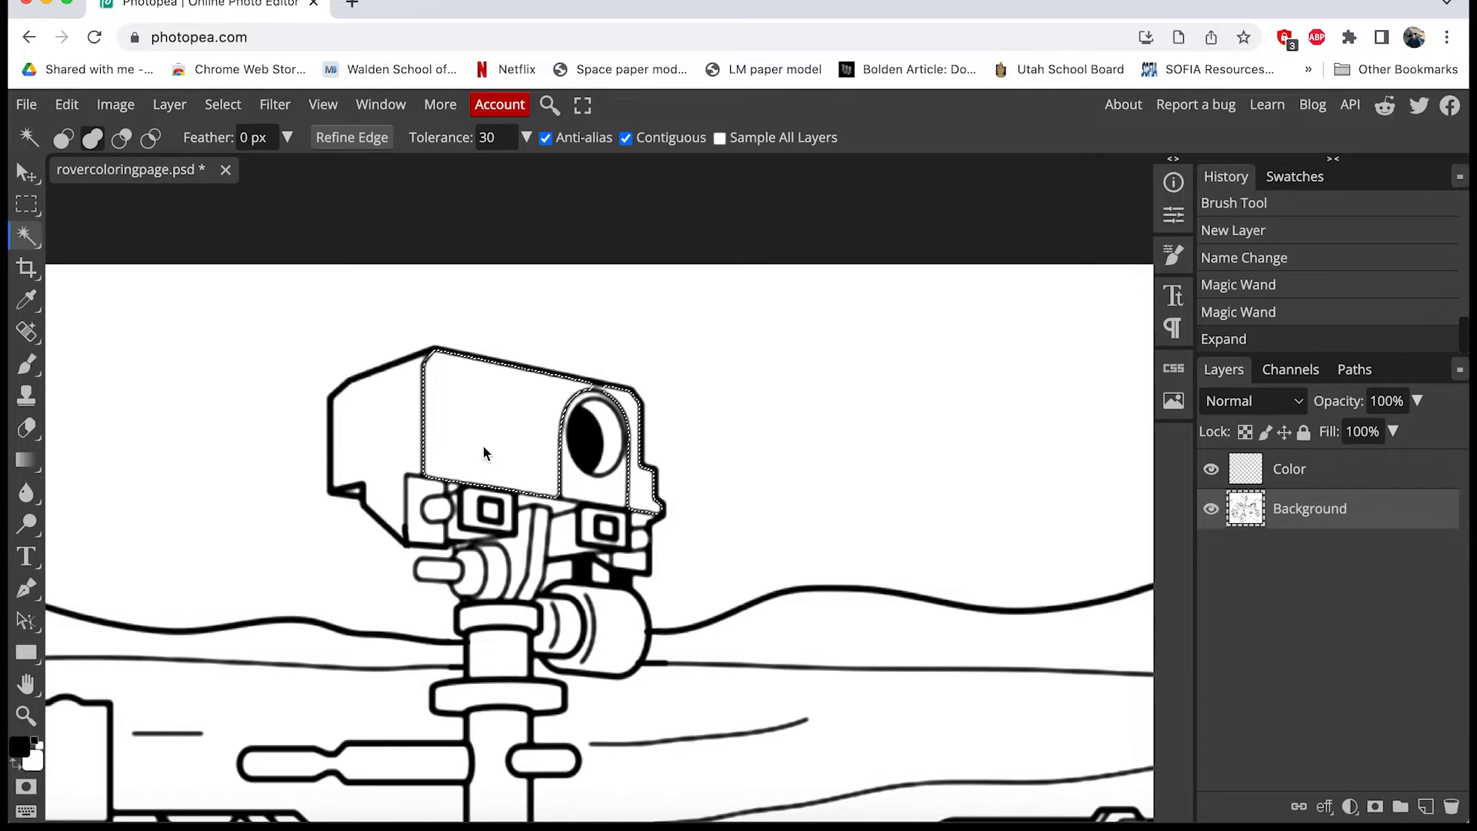
Make the Color layer active and set the foreground color to the light tan d4c4a6.
click(1306, 475)
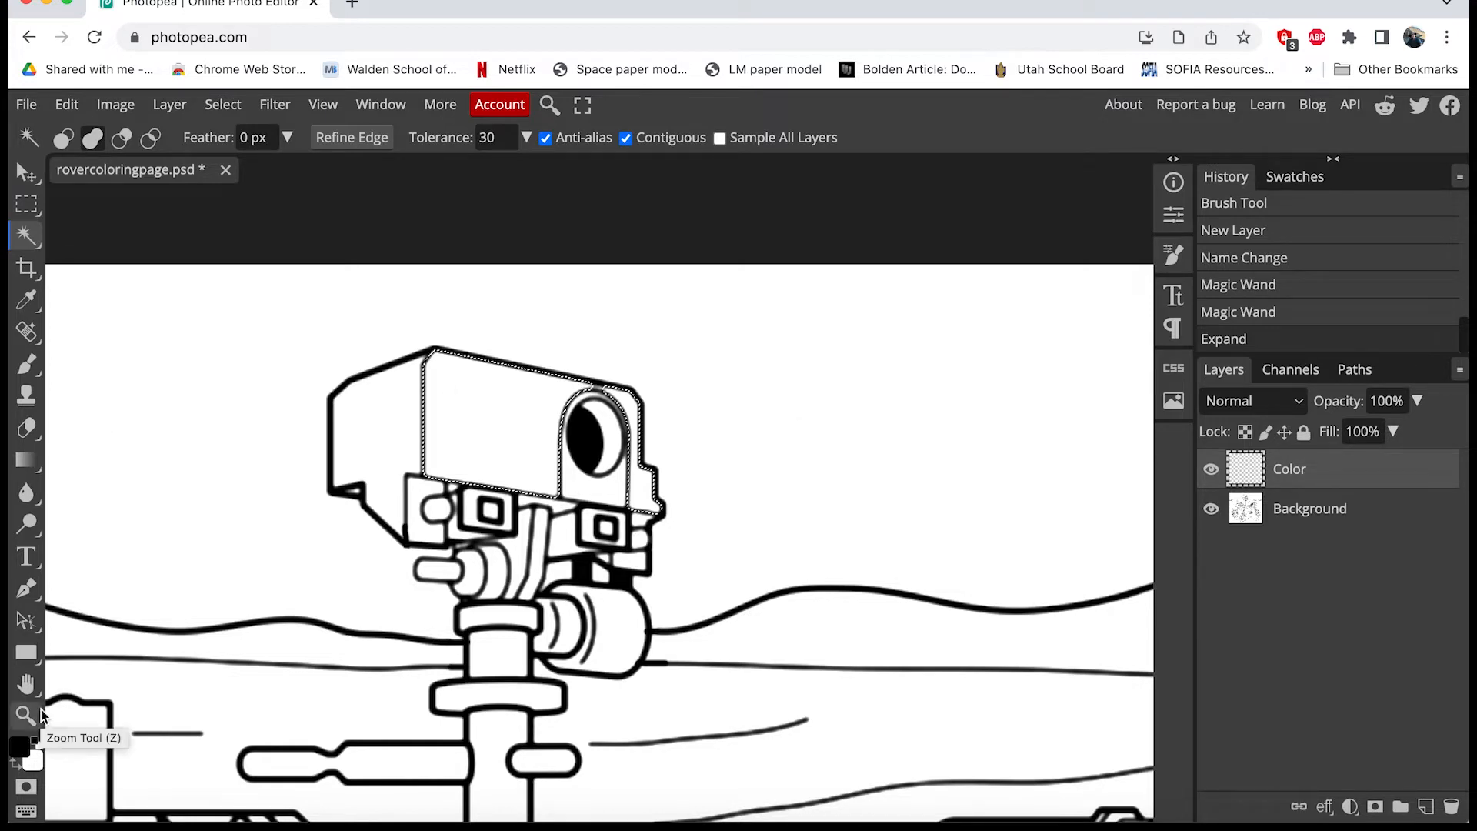
click(25, 748)
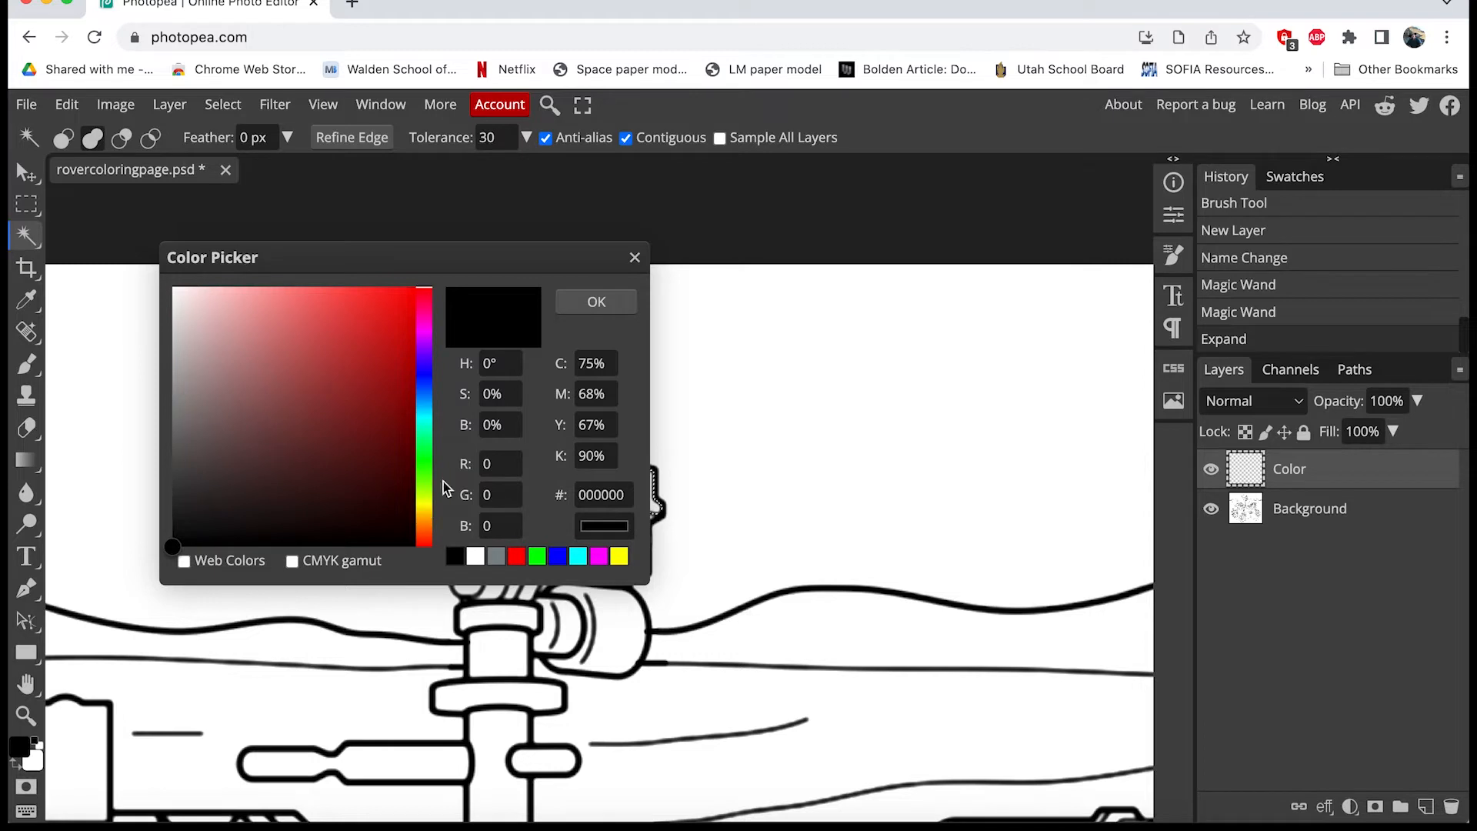
click(426, 507)
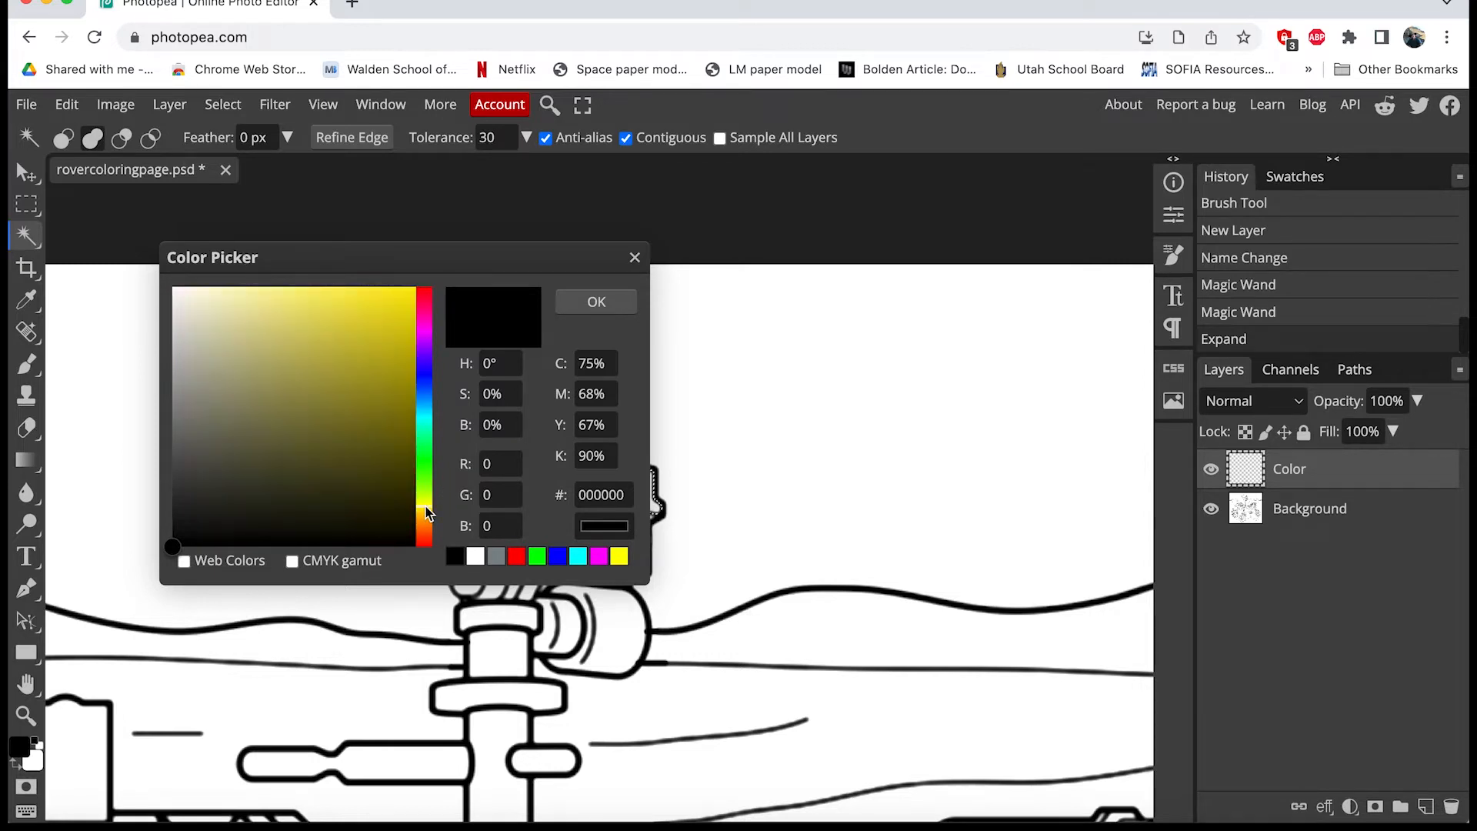
click(427, 515)
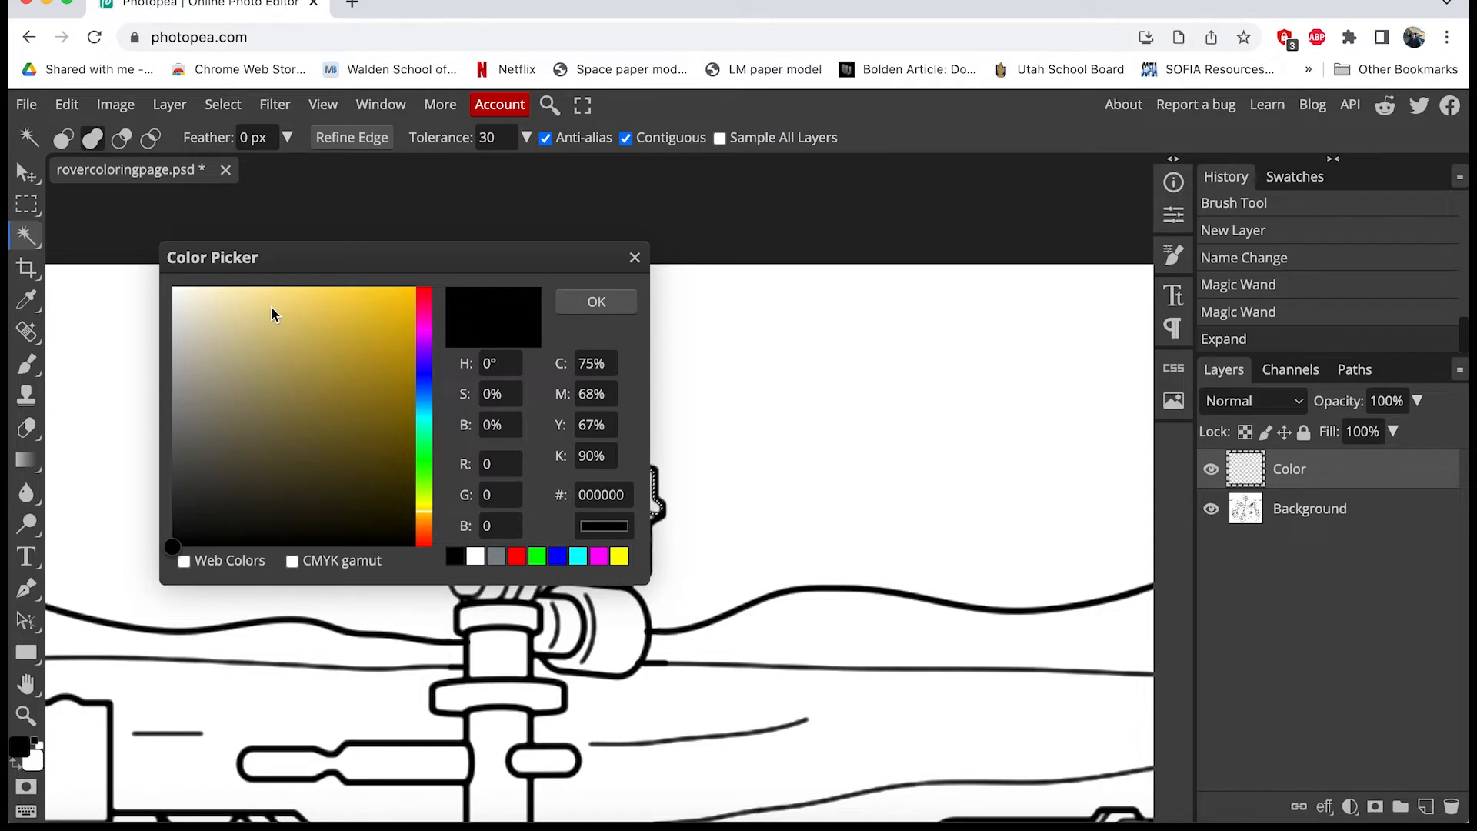
click(425, 519)
drag(424, 515, 423, 517)
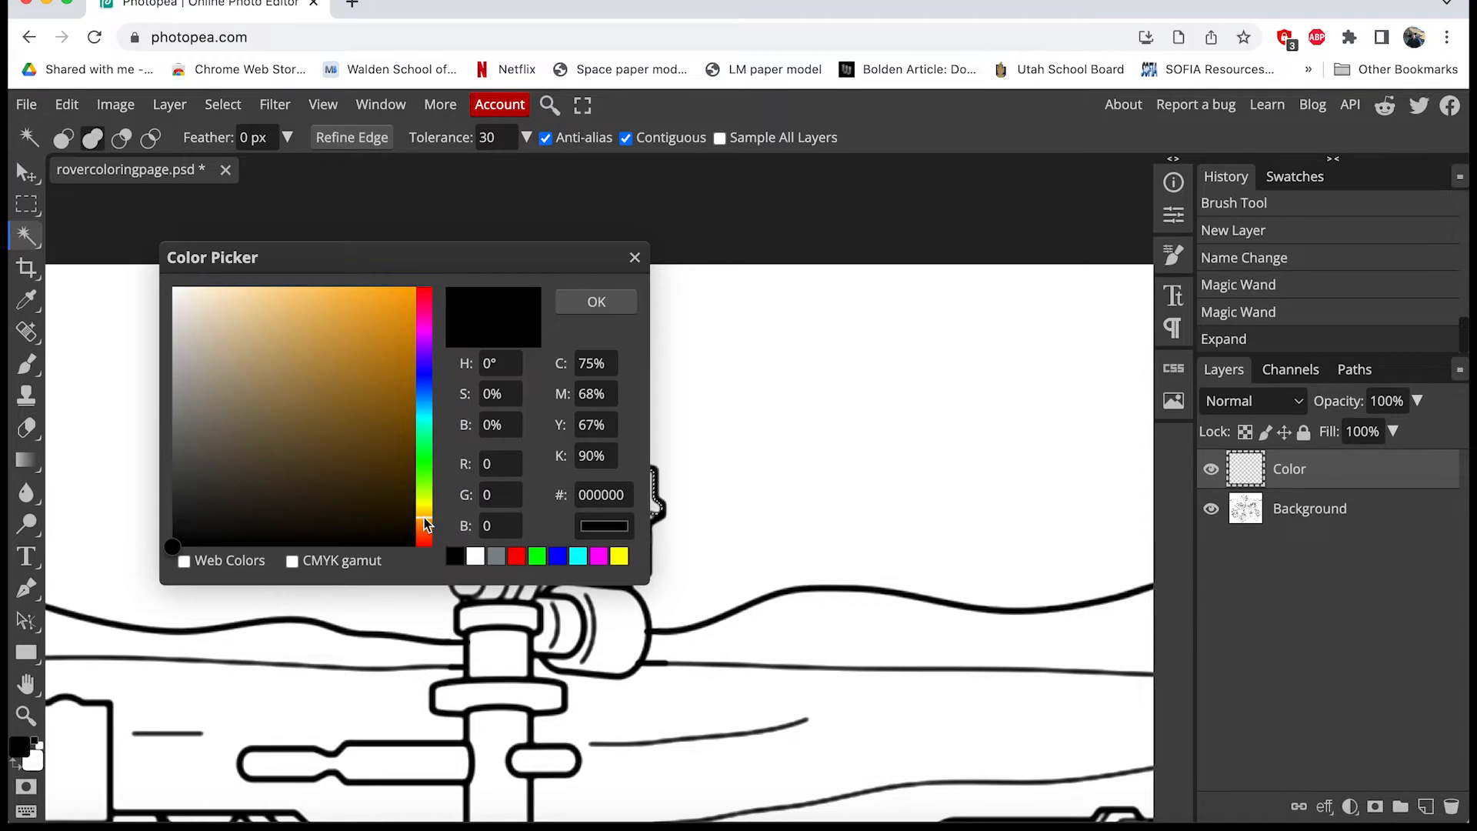
click(216, 313)
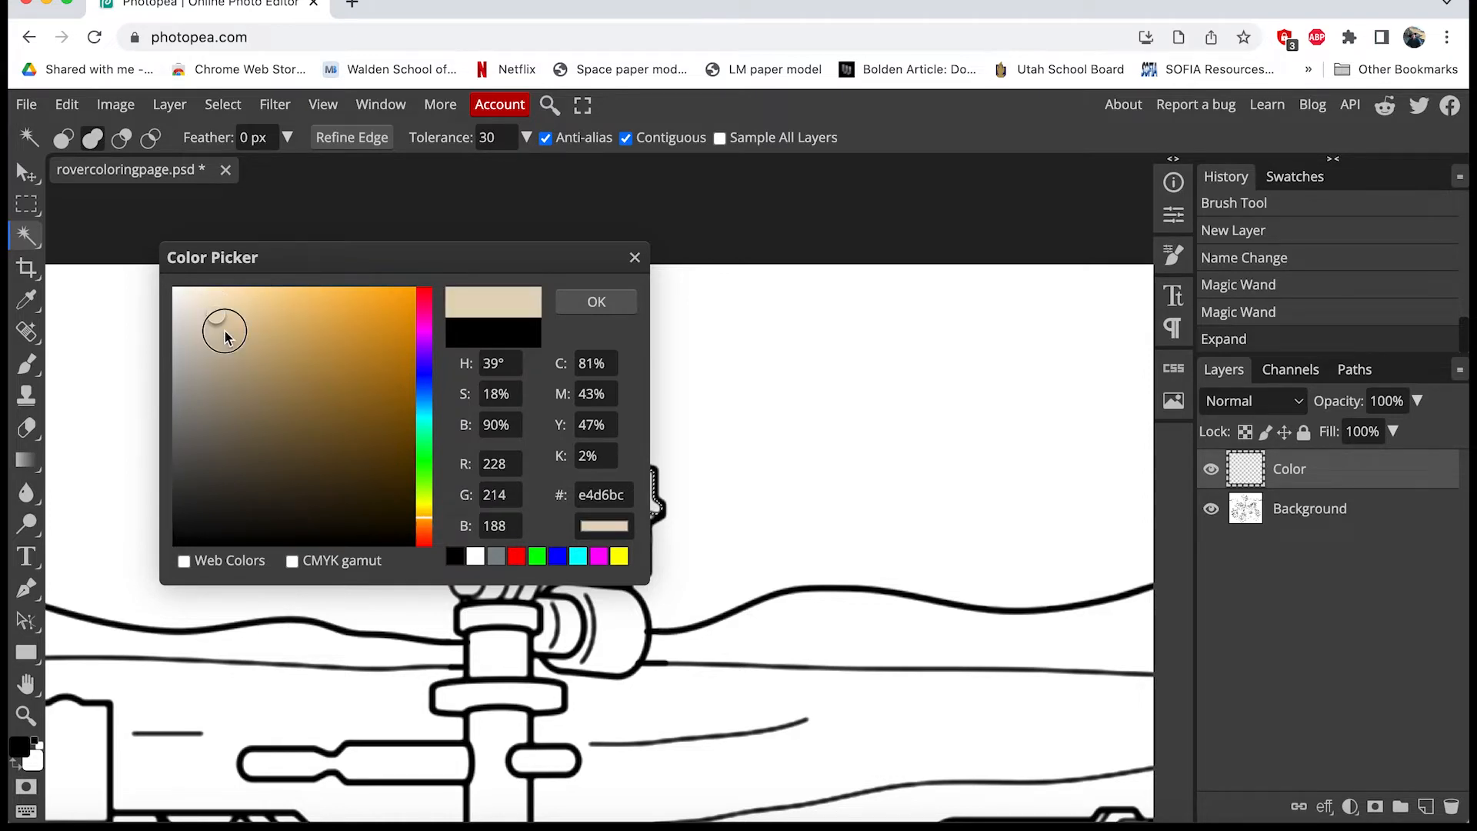
click(224, 332)
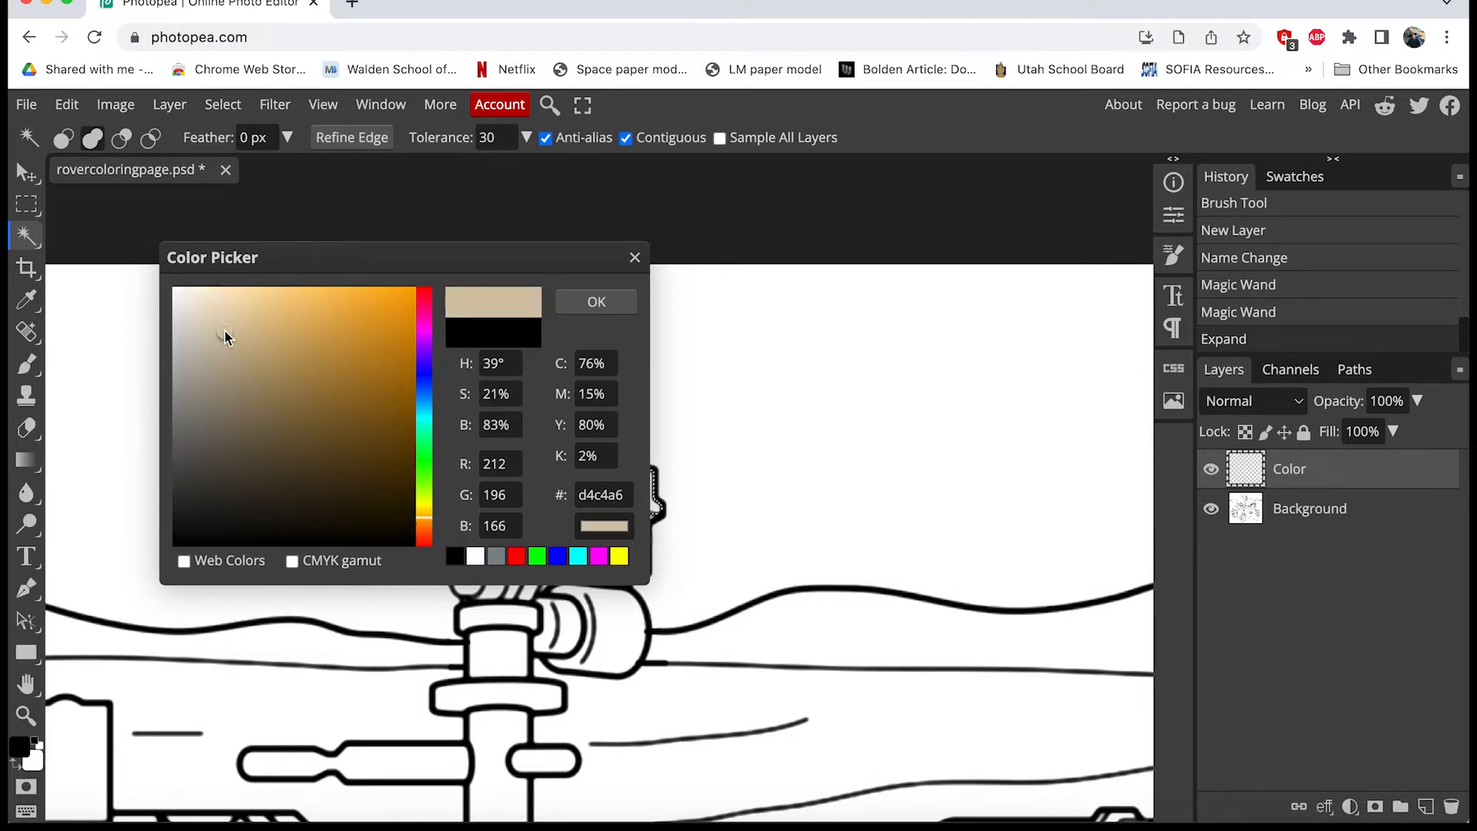
click(607, 300)
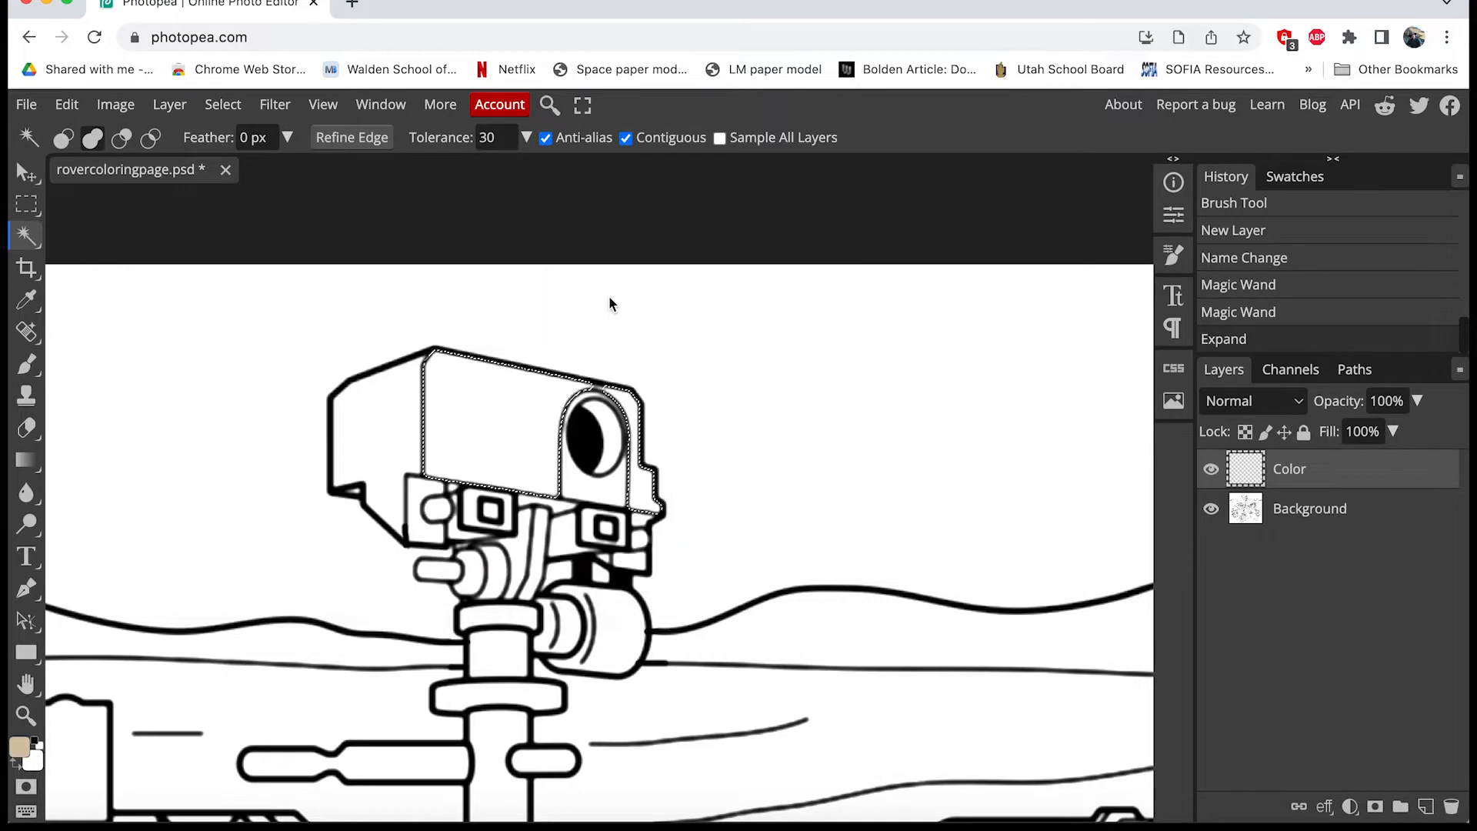
Set the background color to orange e6ad42 and fill the camera head selection with a linear tan-to-orange gradient running toward the lens side.
click(34, 764)
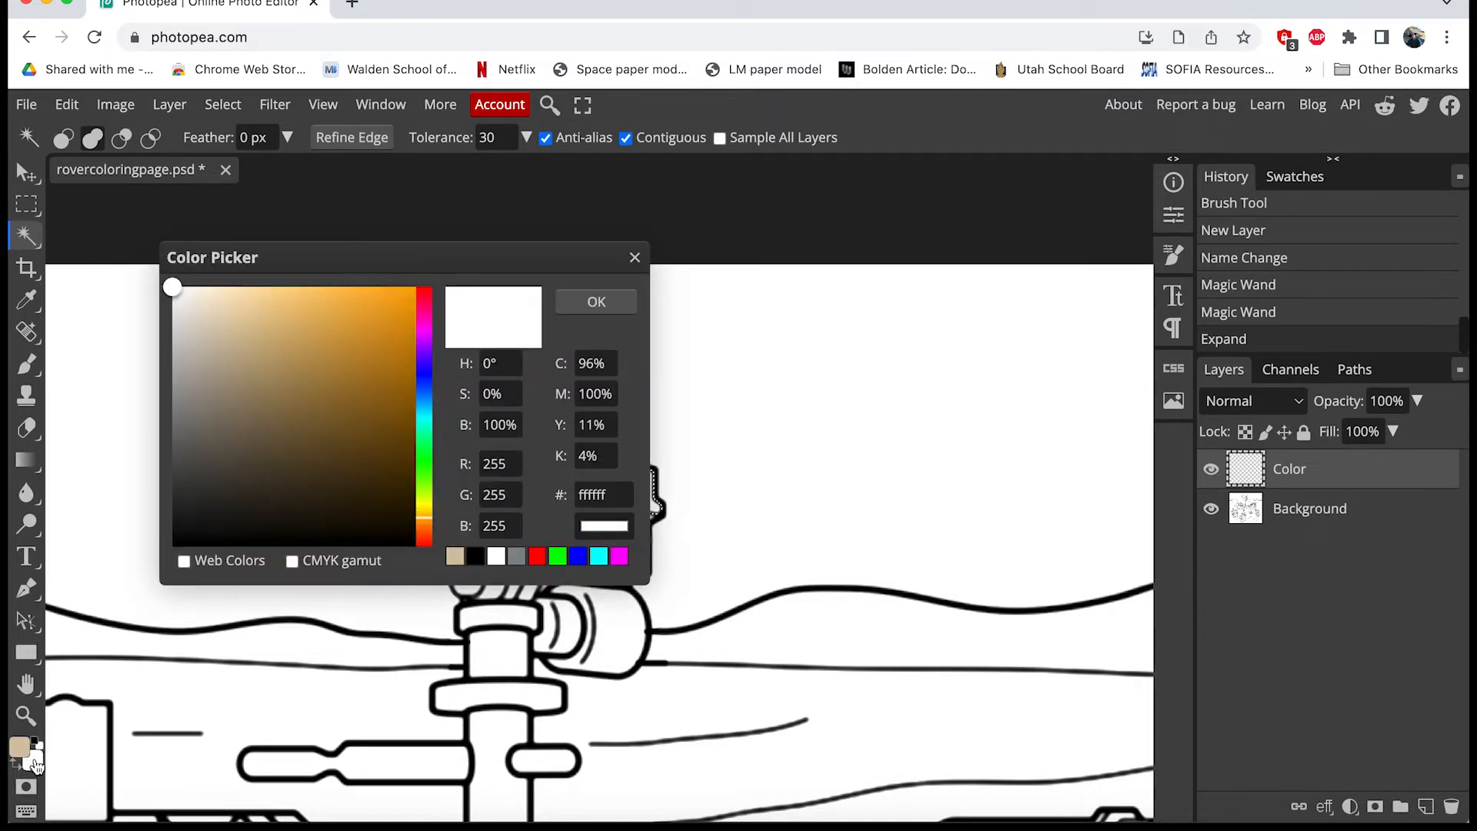
click(345, 313)
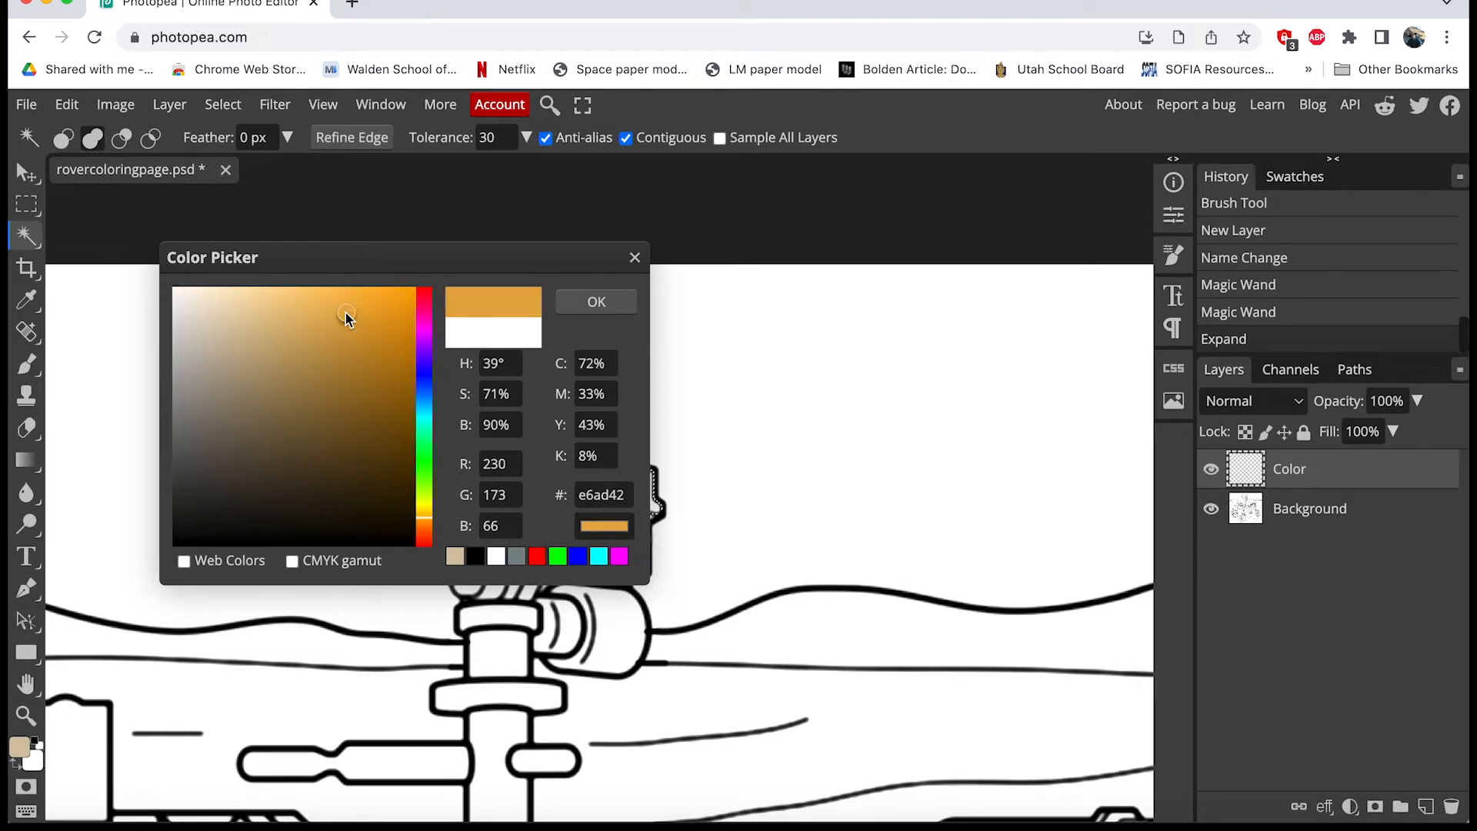
click(595, 301)
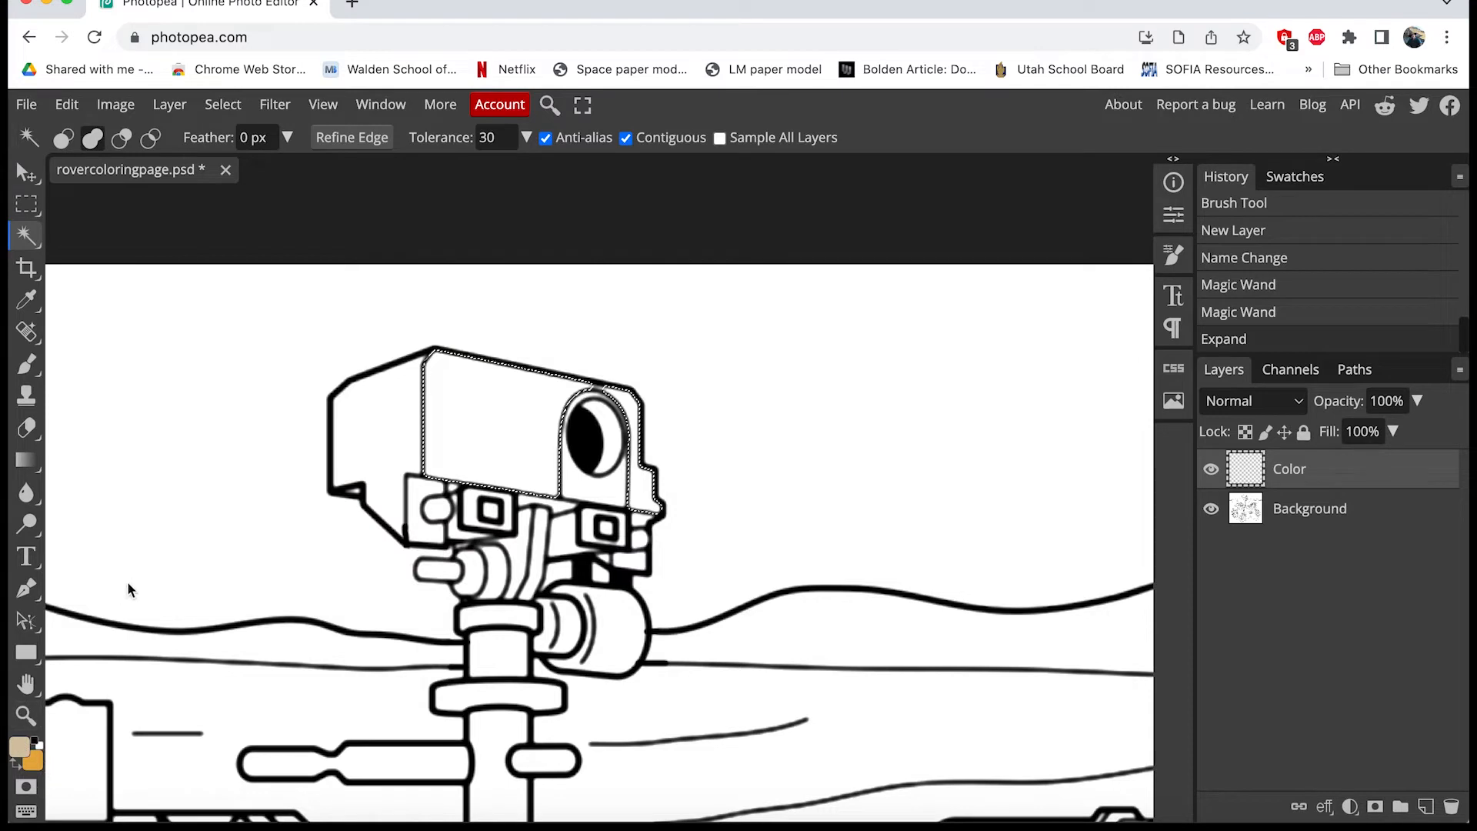
click(26, 463)
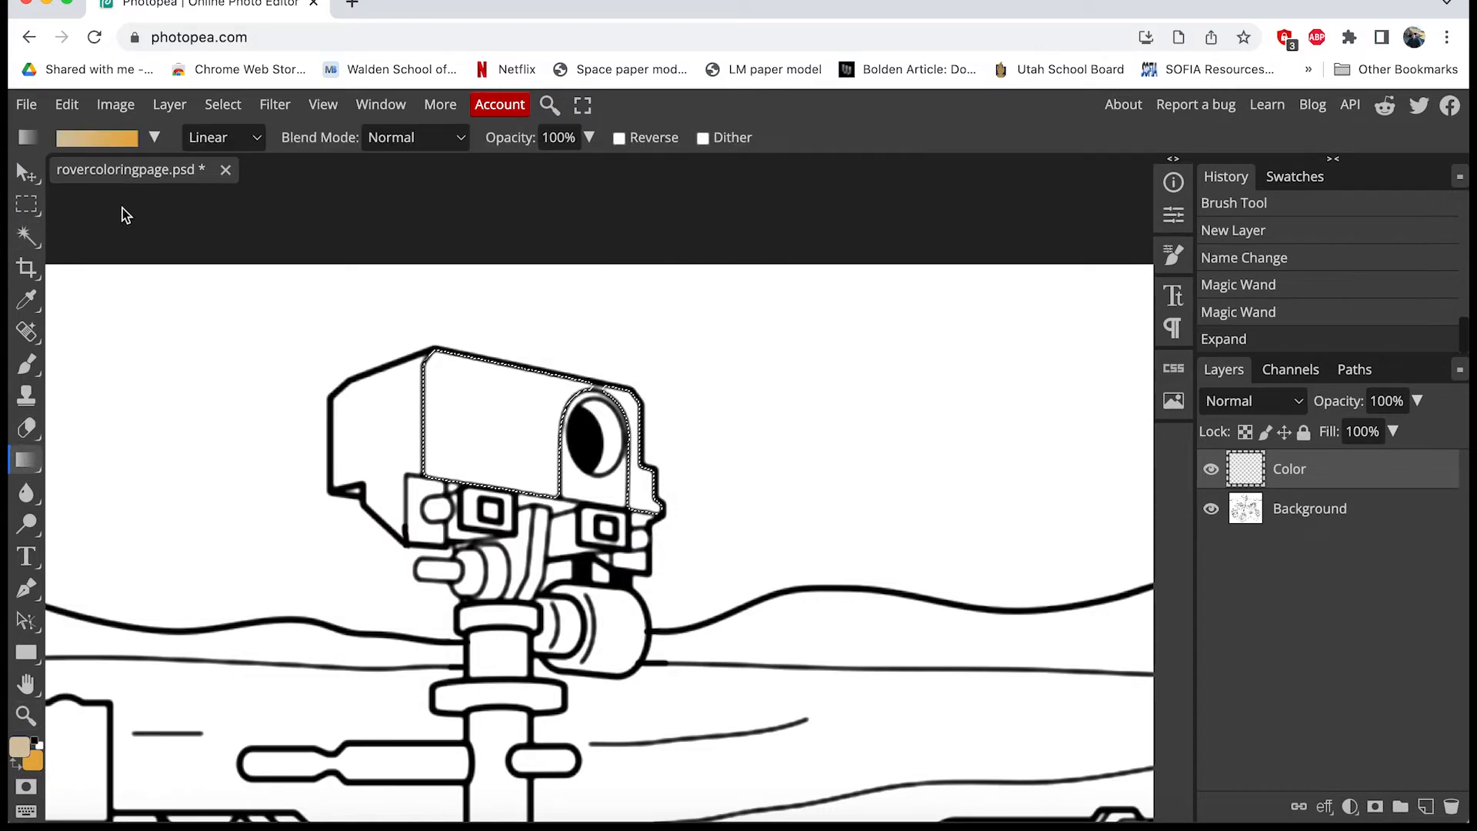
click(116, 138)
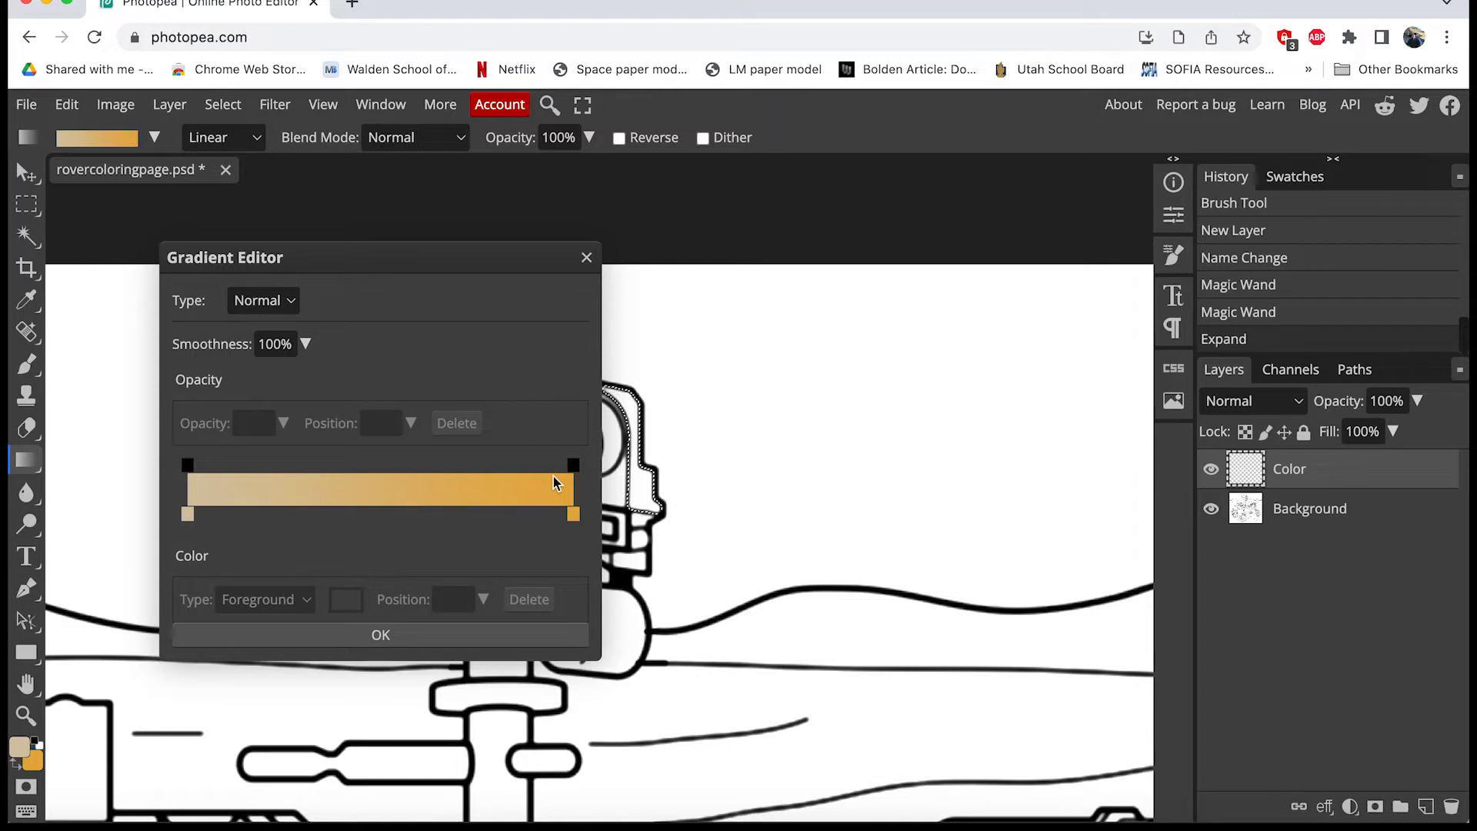
click(457, 635)
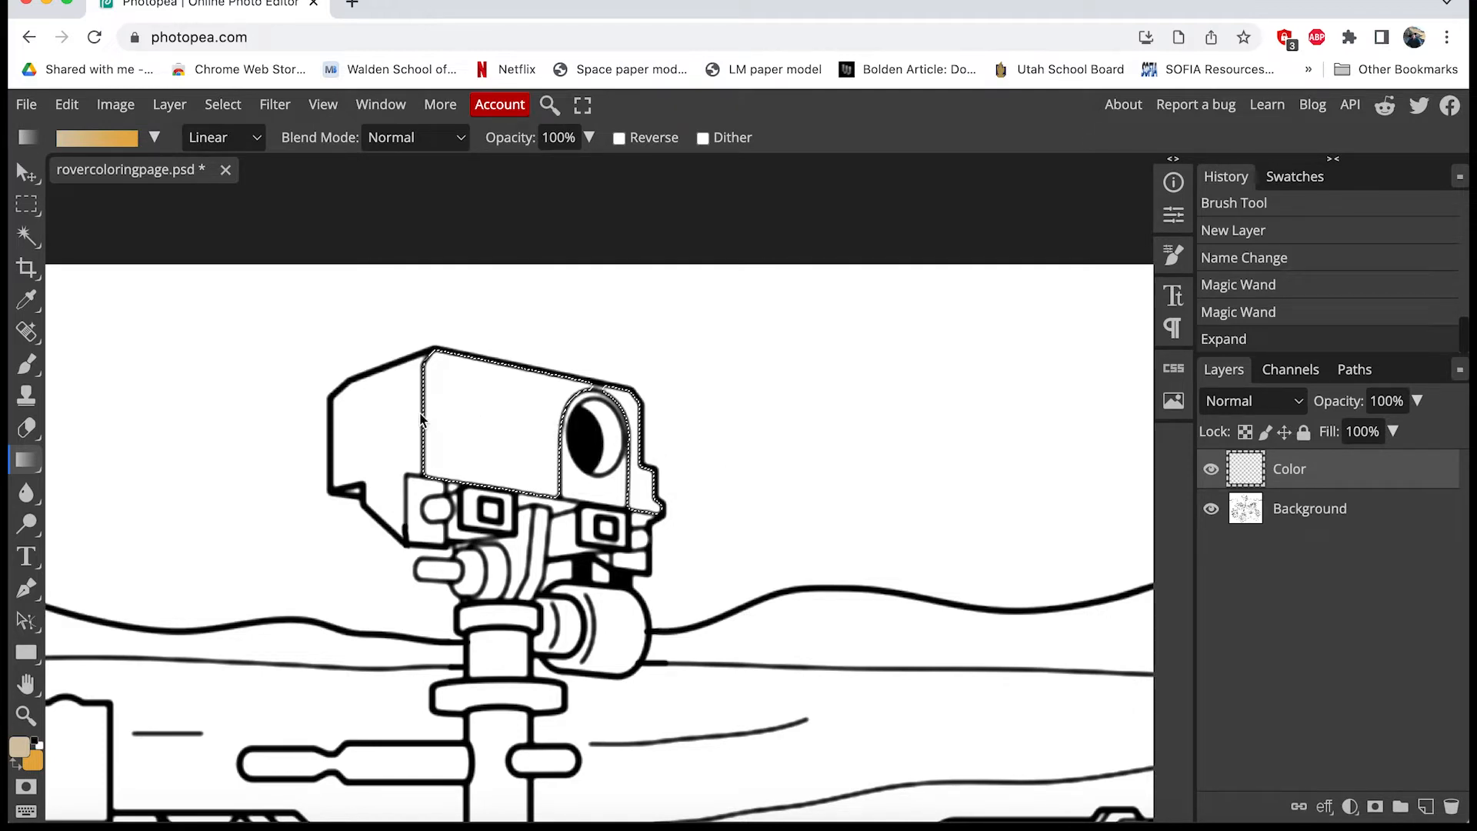
drag(424, 417, 656, 417)
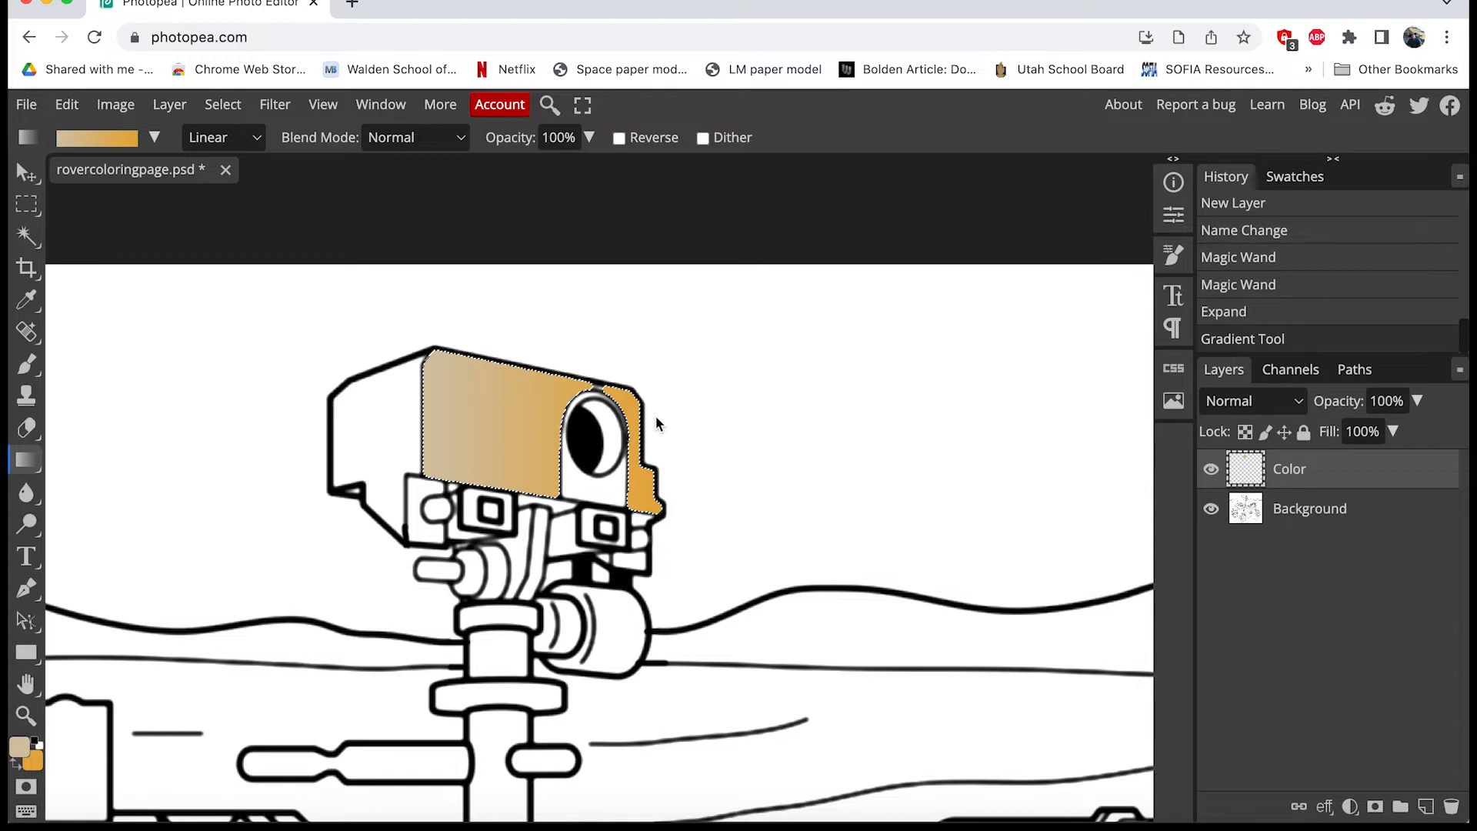
Lighten the foreground color to cream eee5d5, redraw the linear gradient across the camera head selection, and deselect.
click(20, 747)
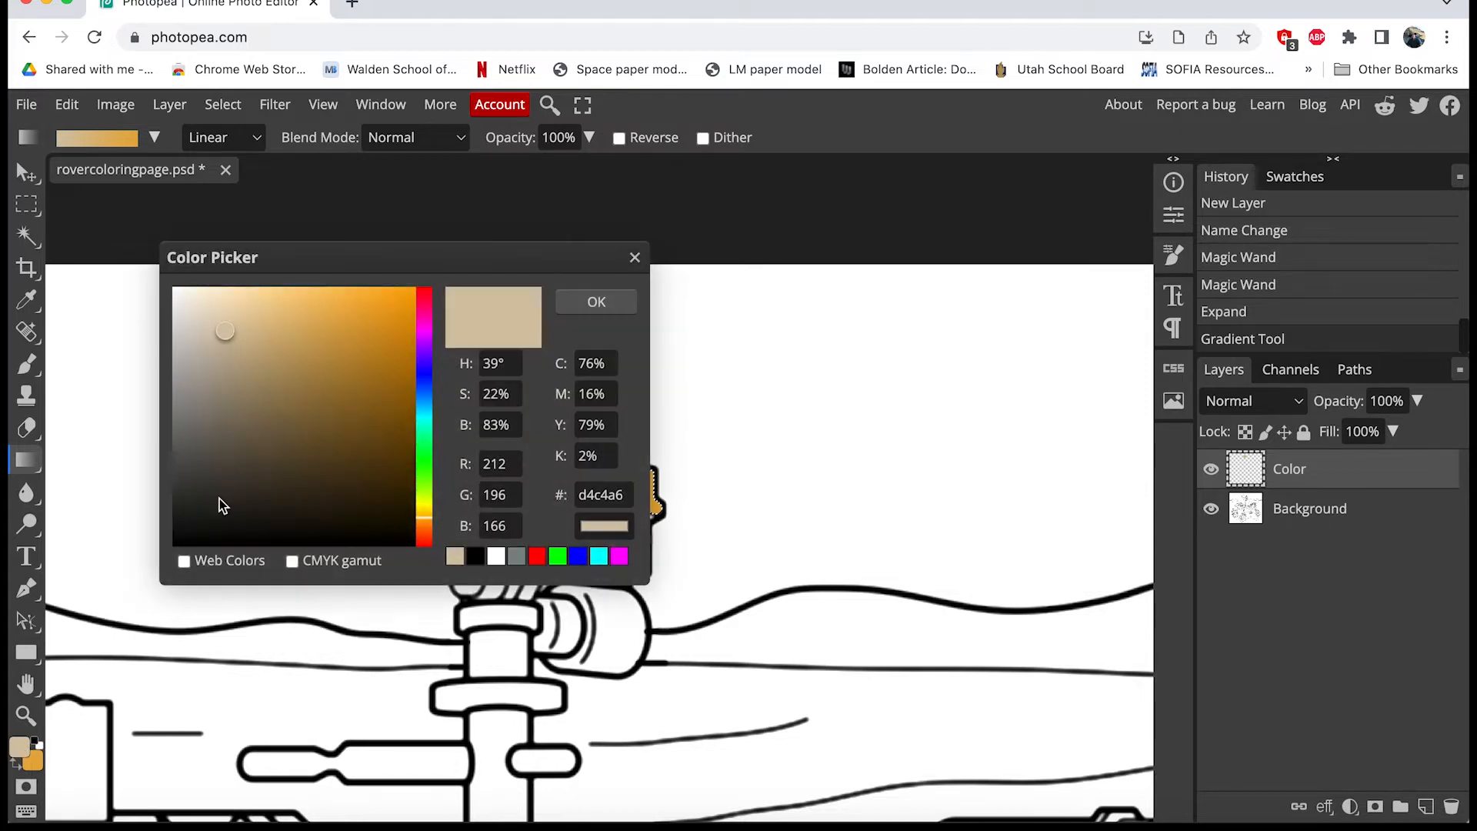
click(199, 308)
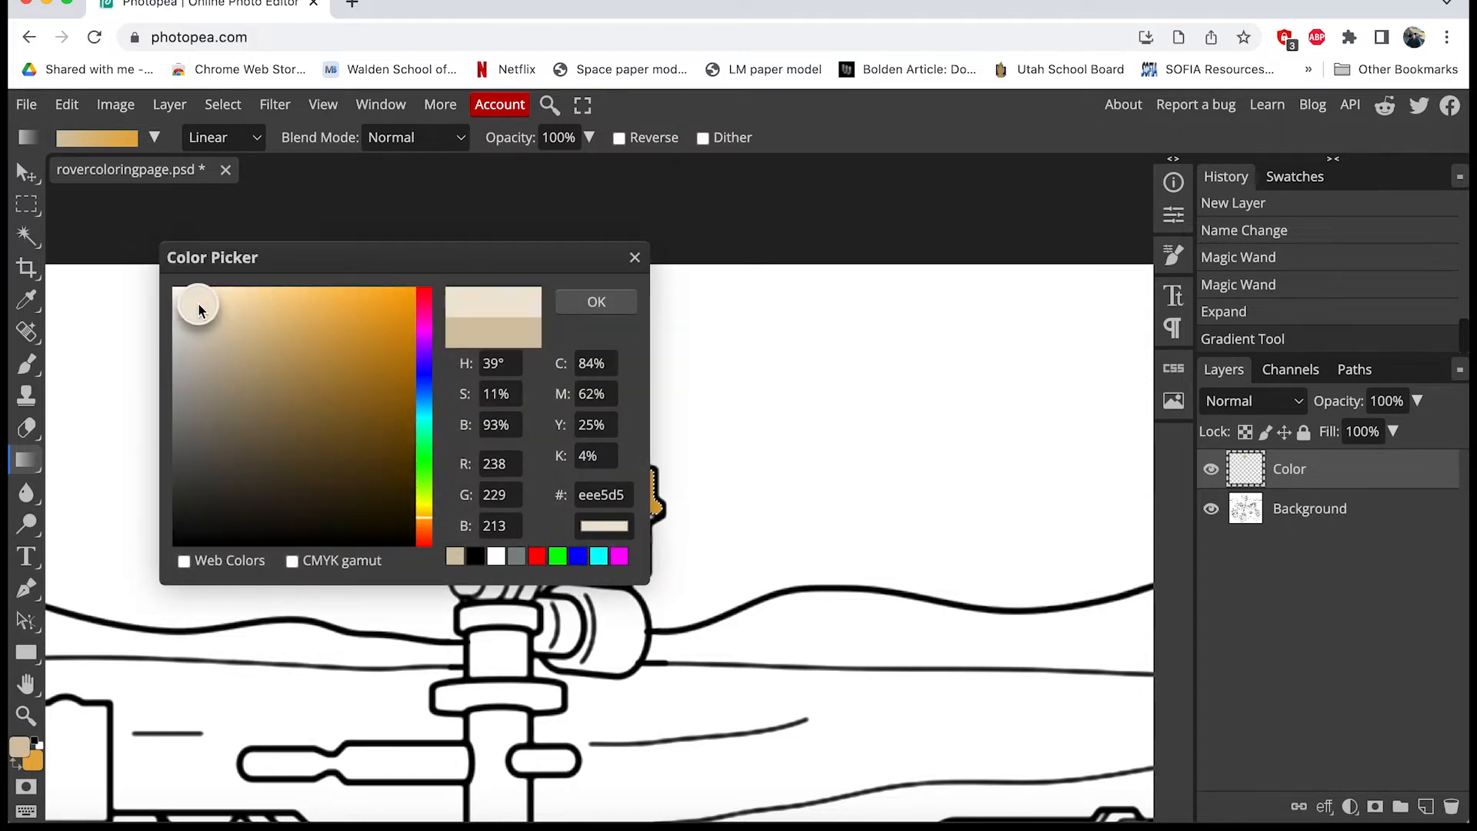
click(587, 302)
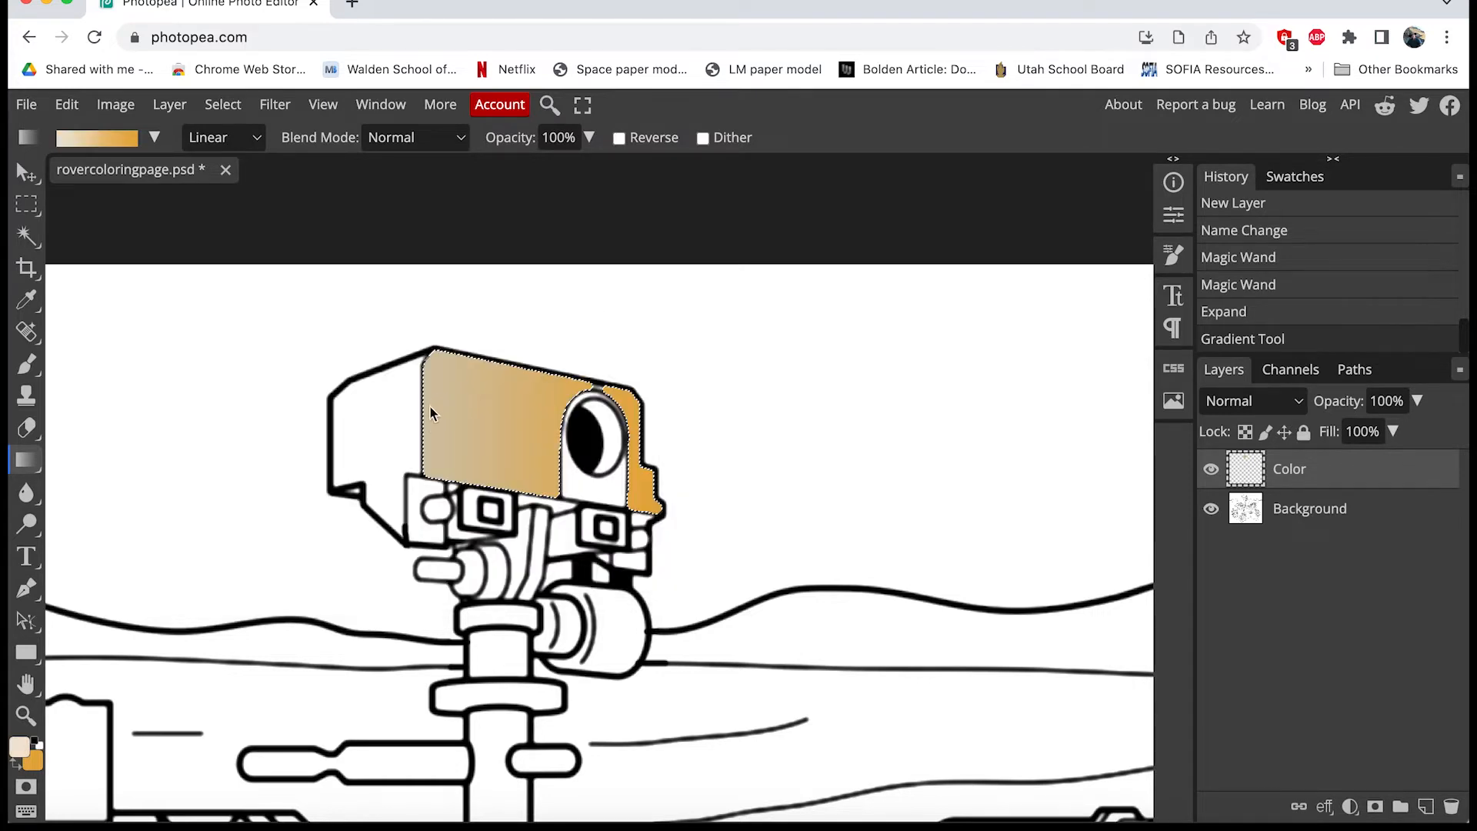
drag(425, 414, 660, 416)
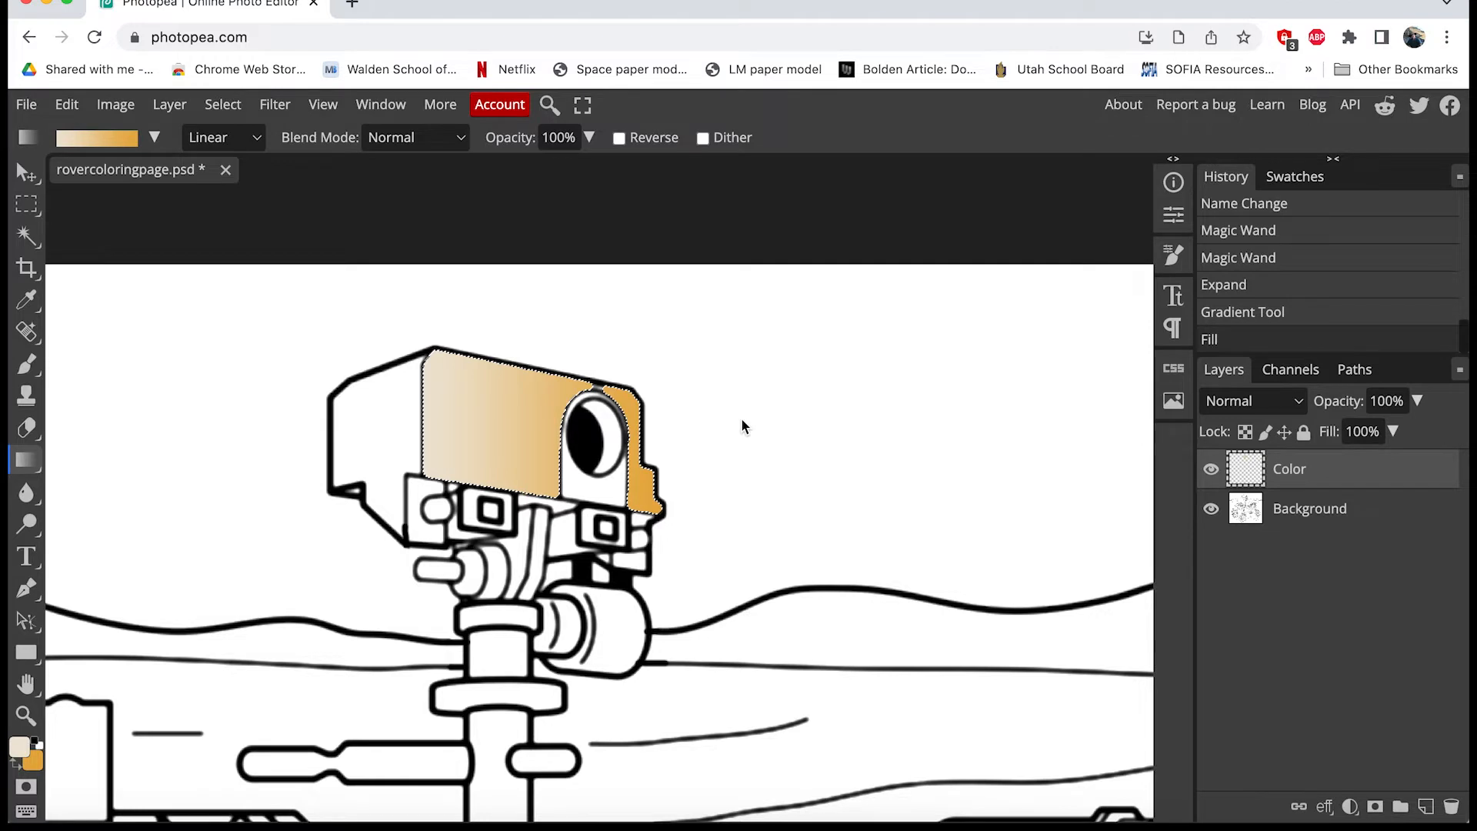
key(ctrl+d)
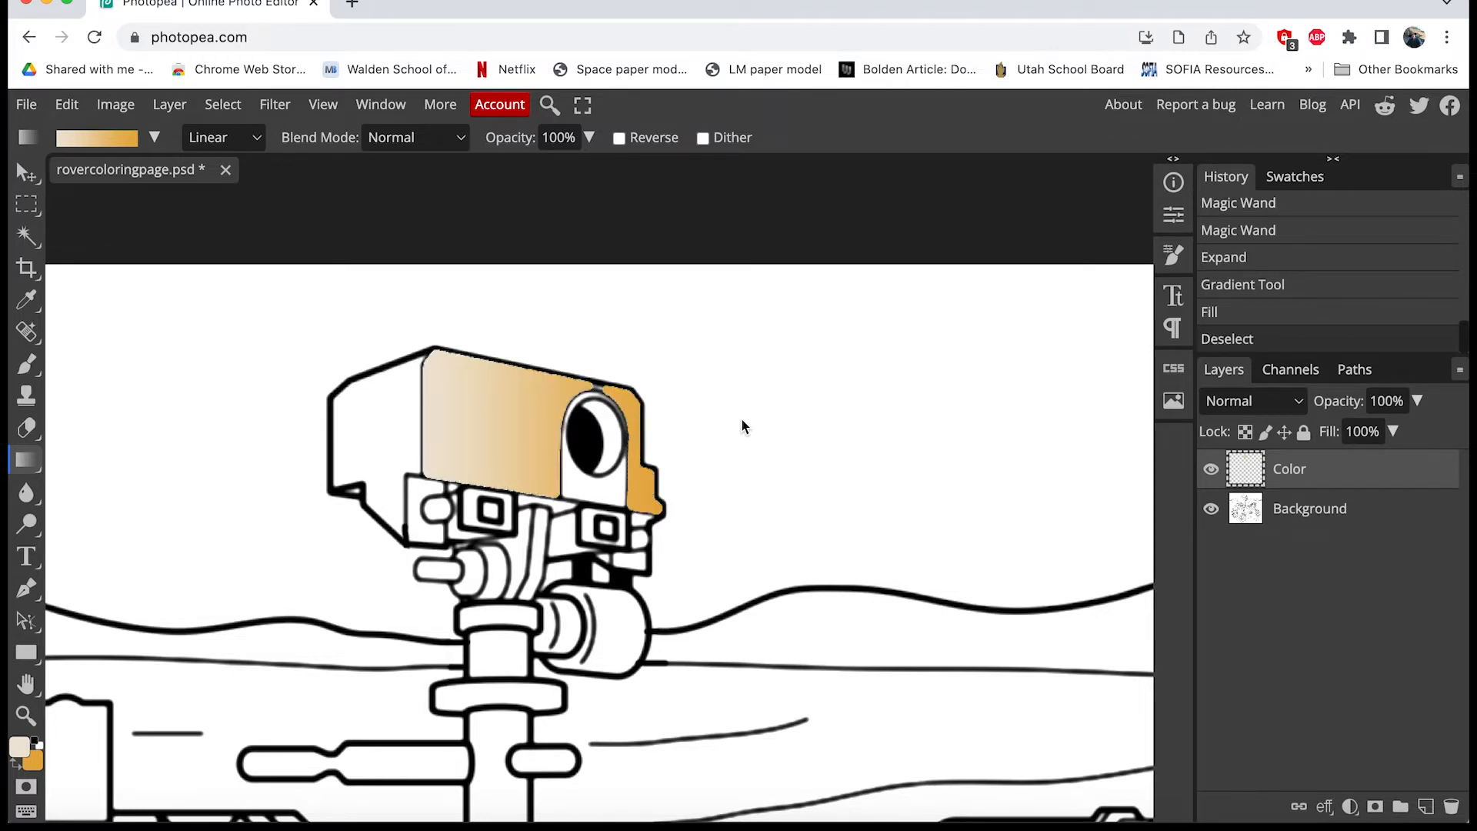
Set the Color layer's blend mode to Darken.
click(26, 715)
drag(552, 392, 574, 387)
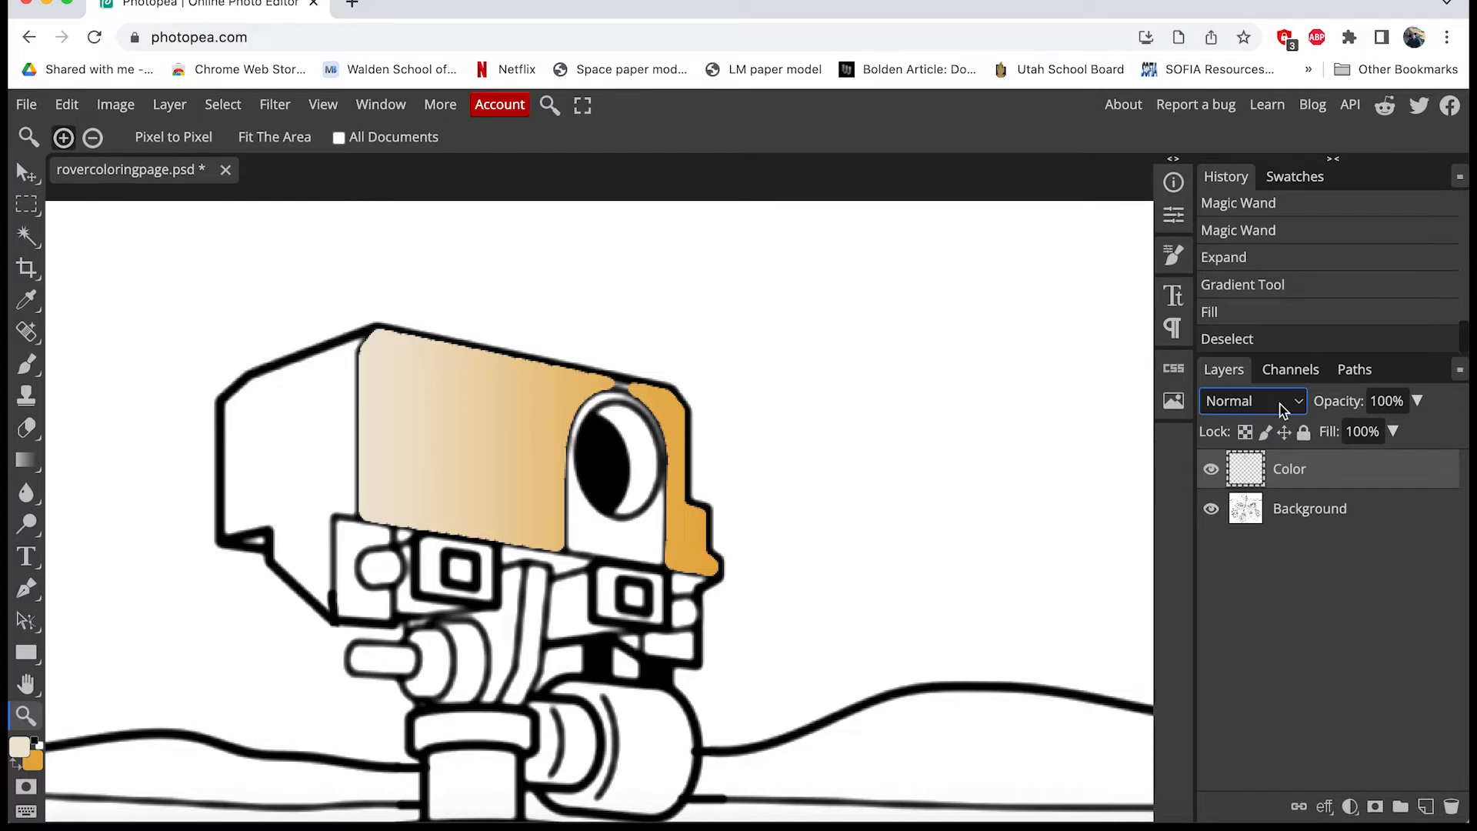
click(1300, 401)
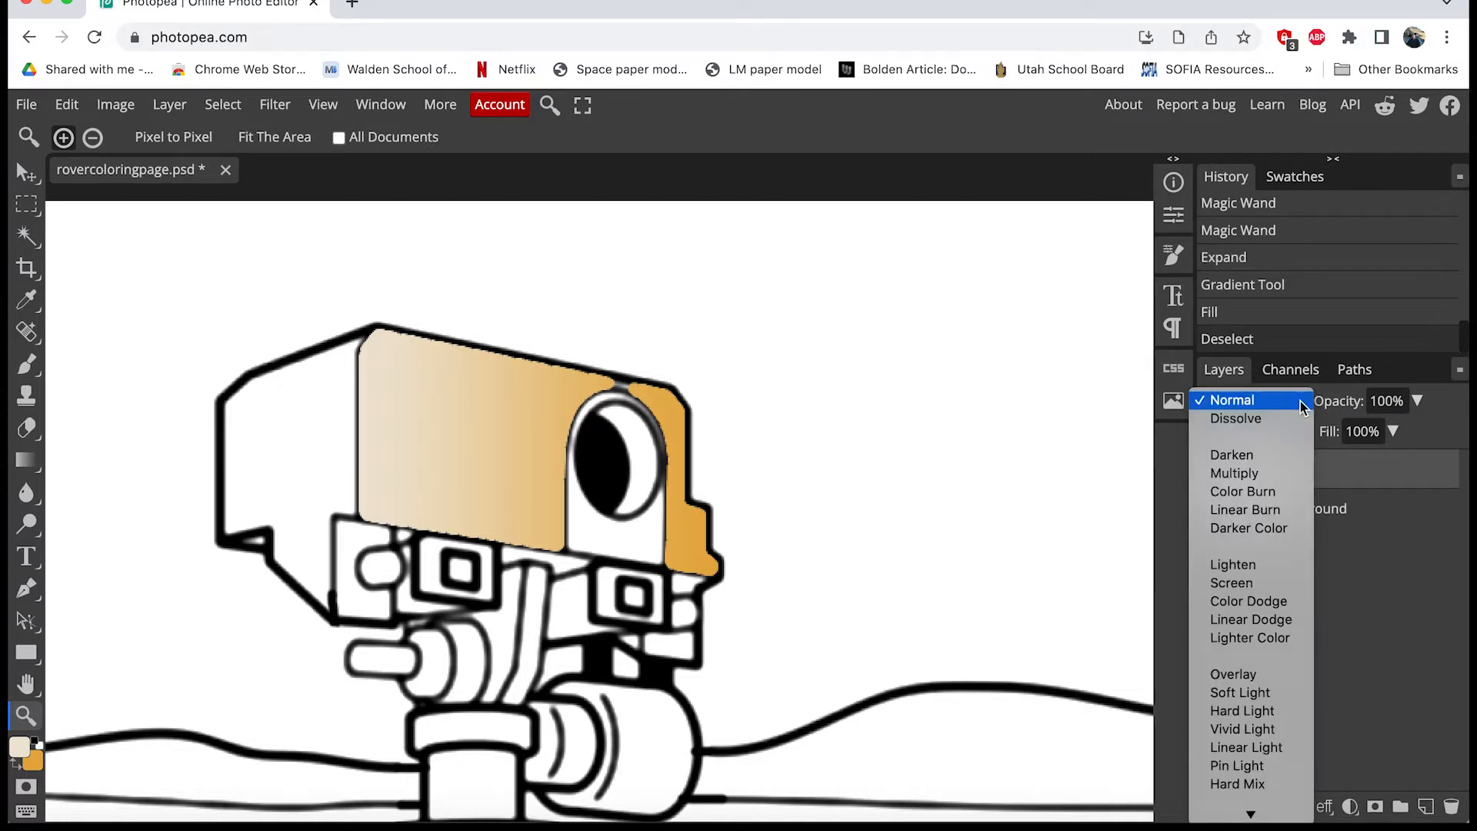
click(1248, 455)
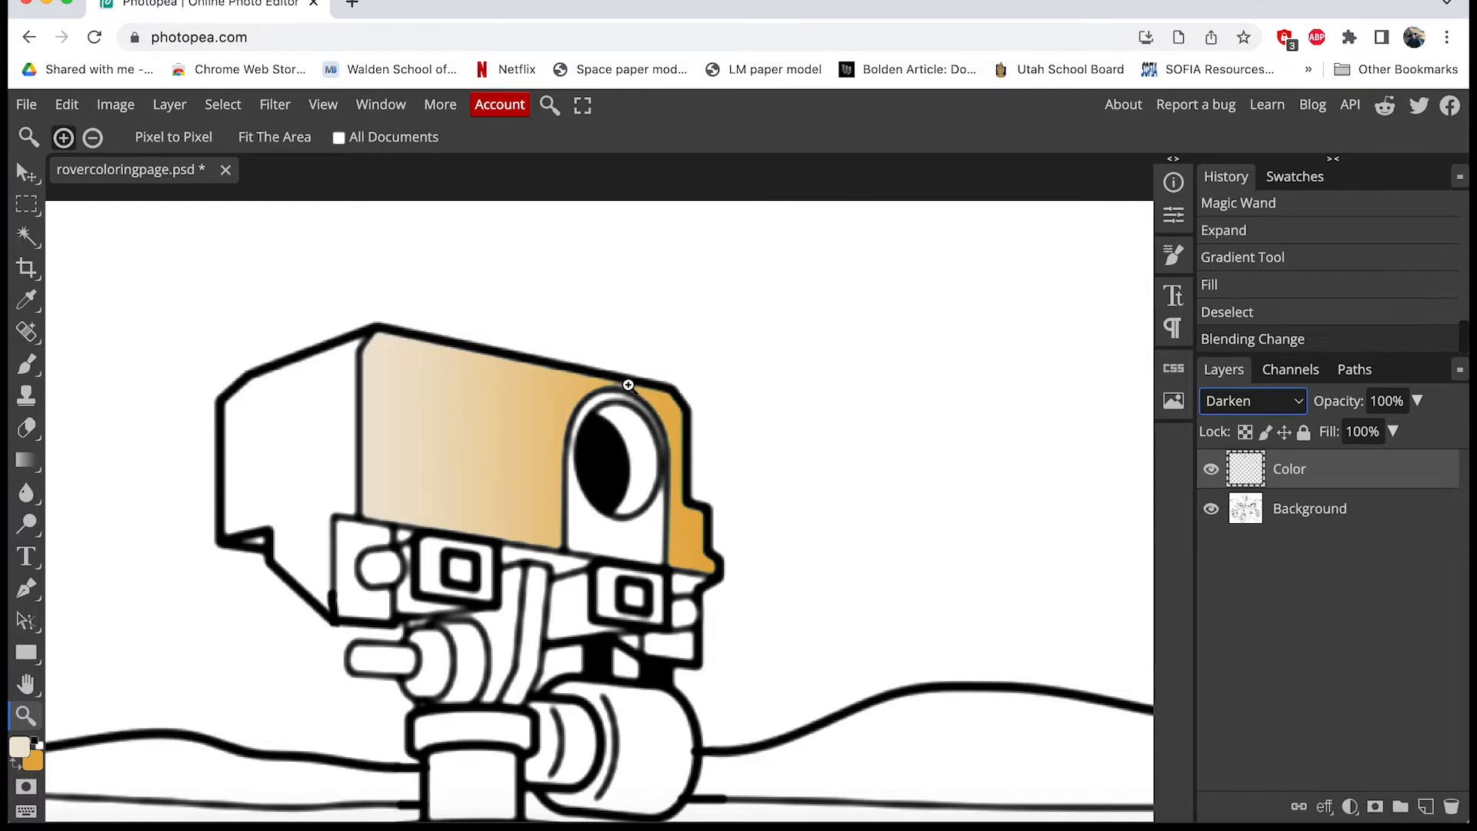
Set the foreground color to tan ddc497 and dab it with the Brush into the uncolored gap just above the camera lens.
drag(626, 387, 626, 389)
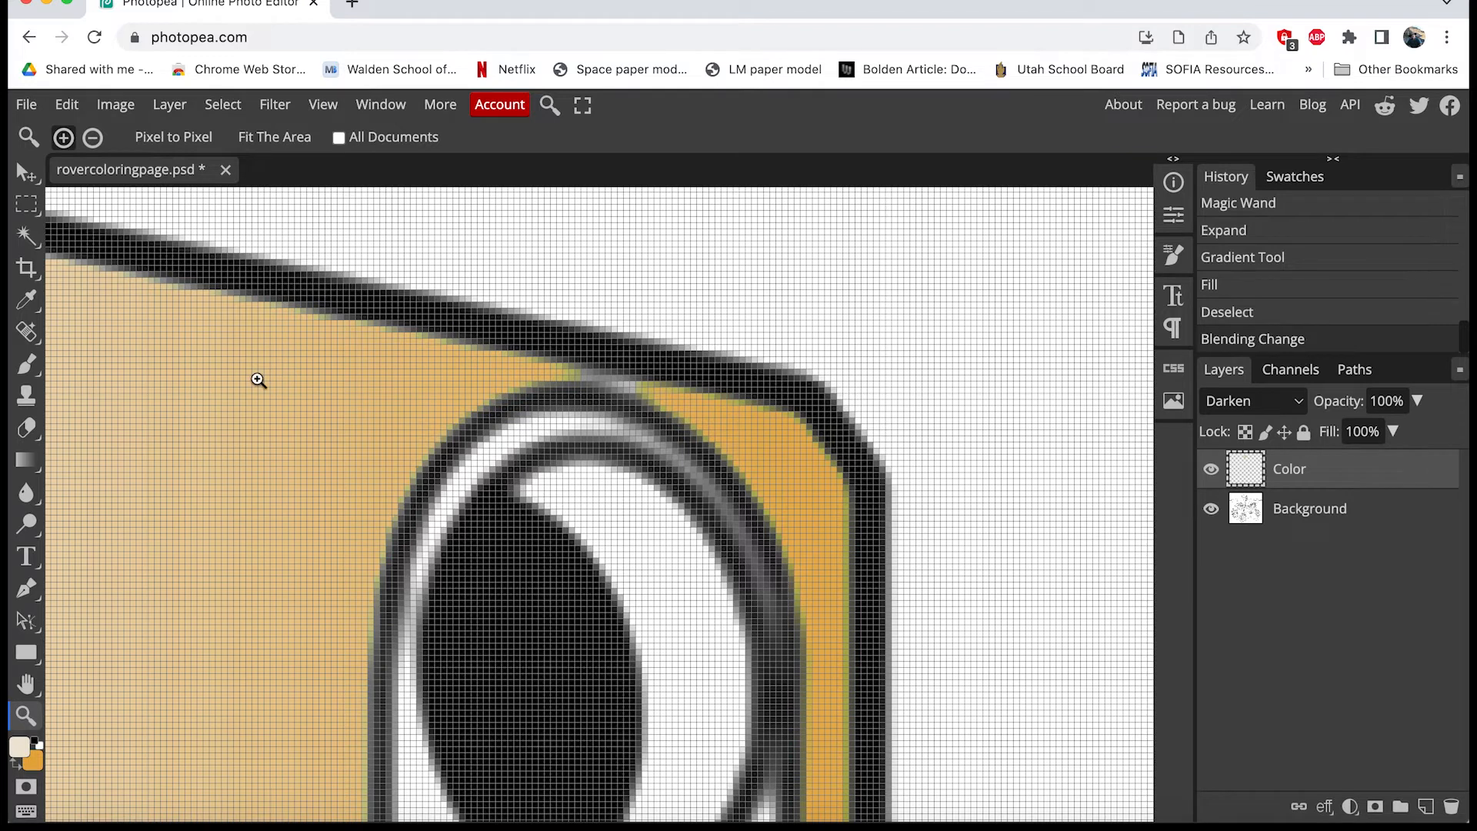
click(21, 747)
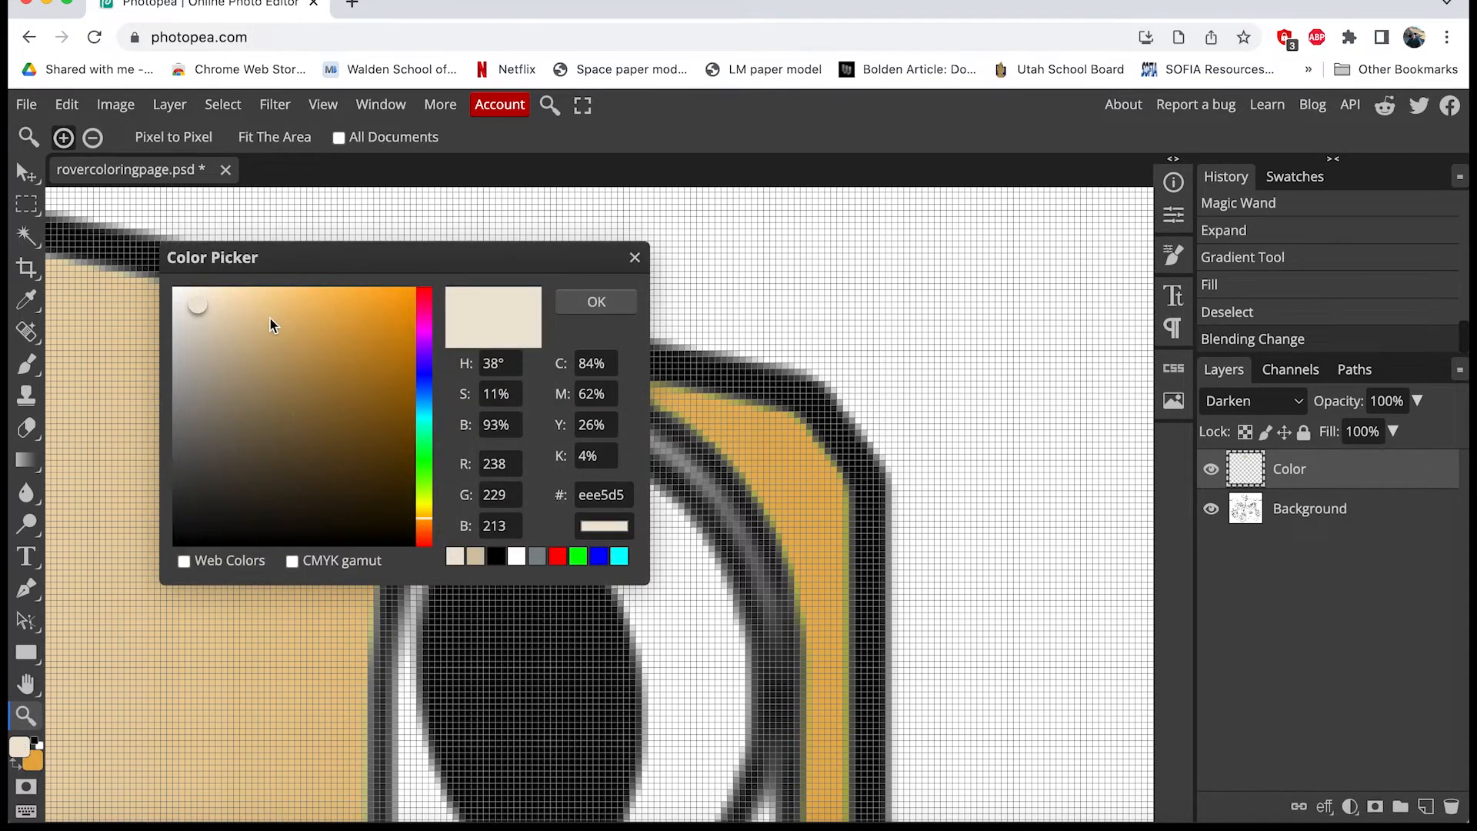
click(248, 322)
click(594, 301)
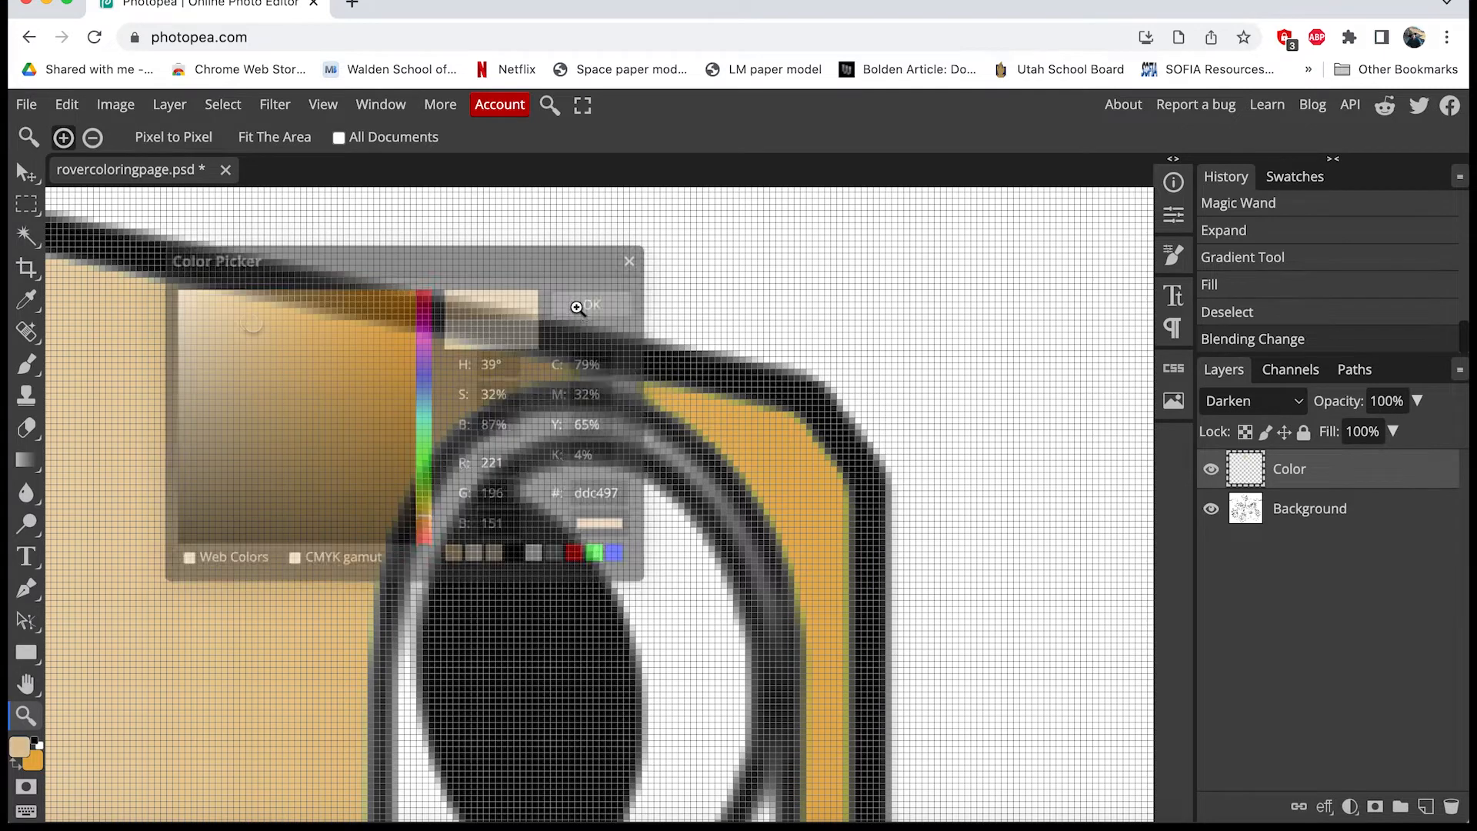
click(30, 373)
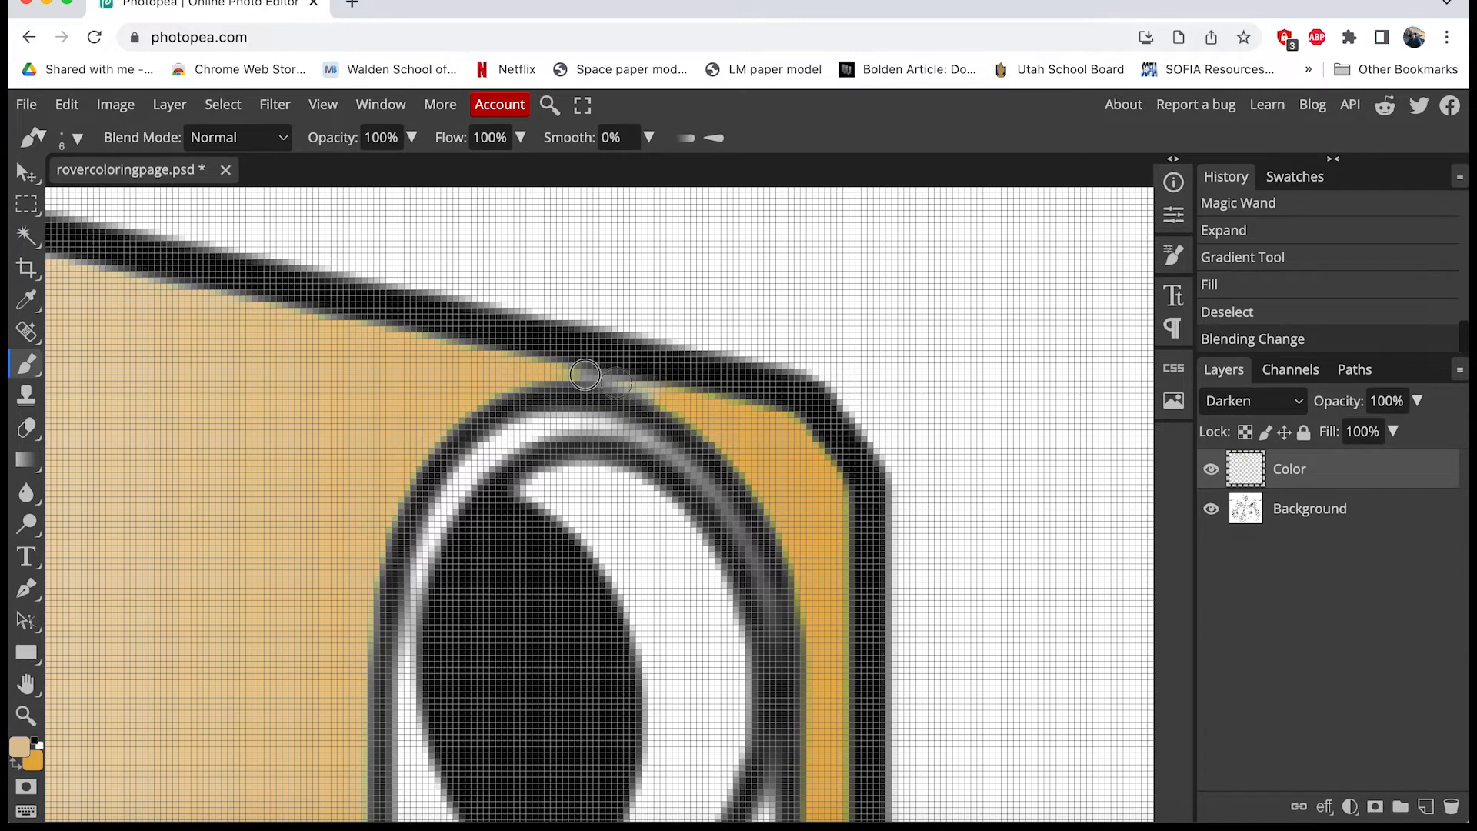
click(569, 366)
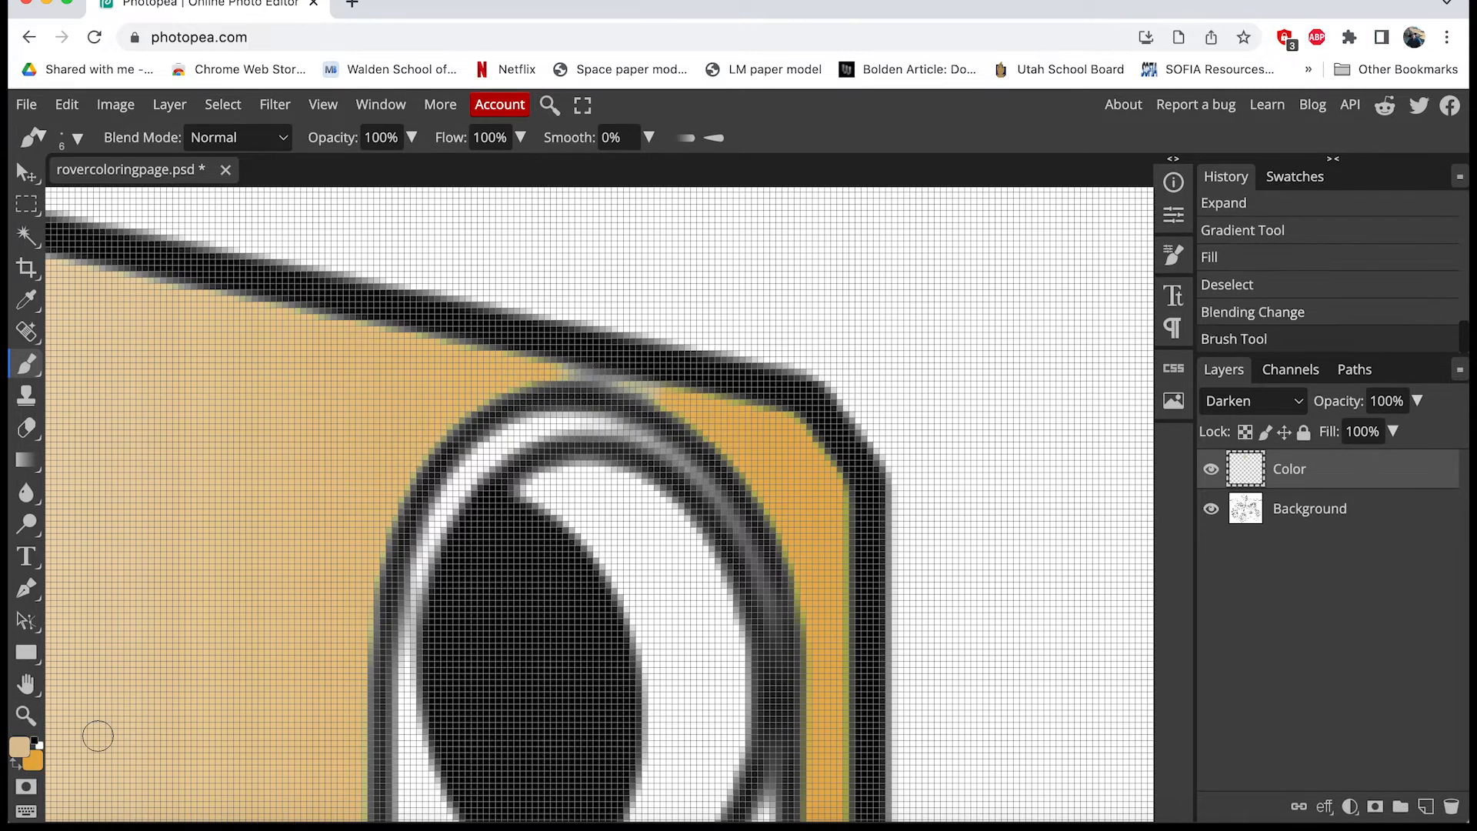
Set the foreground color to the darker orange d7a853 and brush over the gap between the lens outline and the head's upper edge.
click(18, 746)
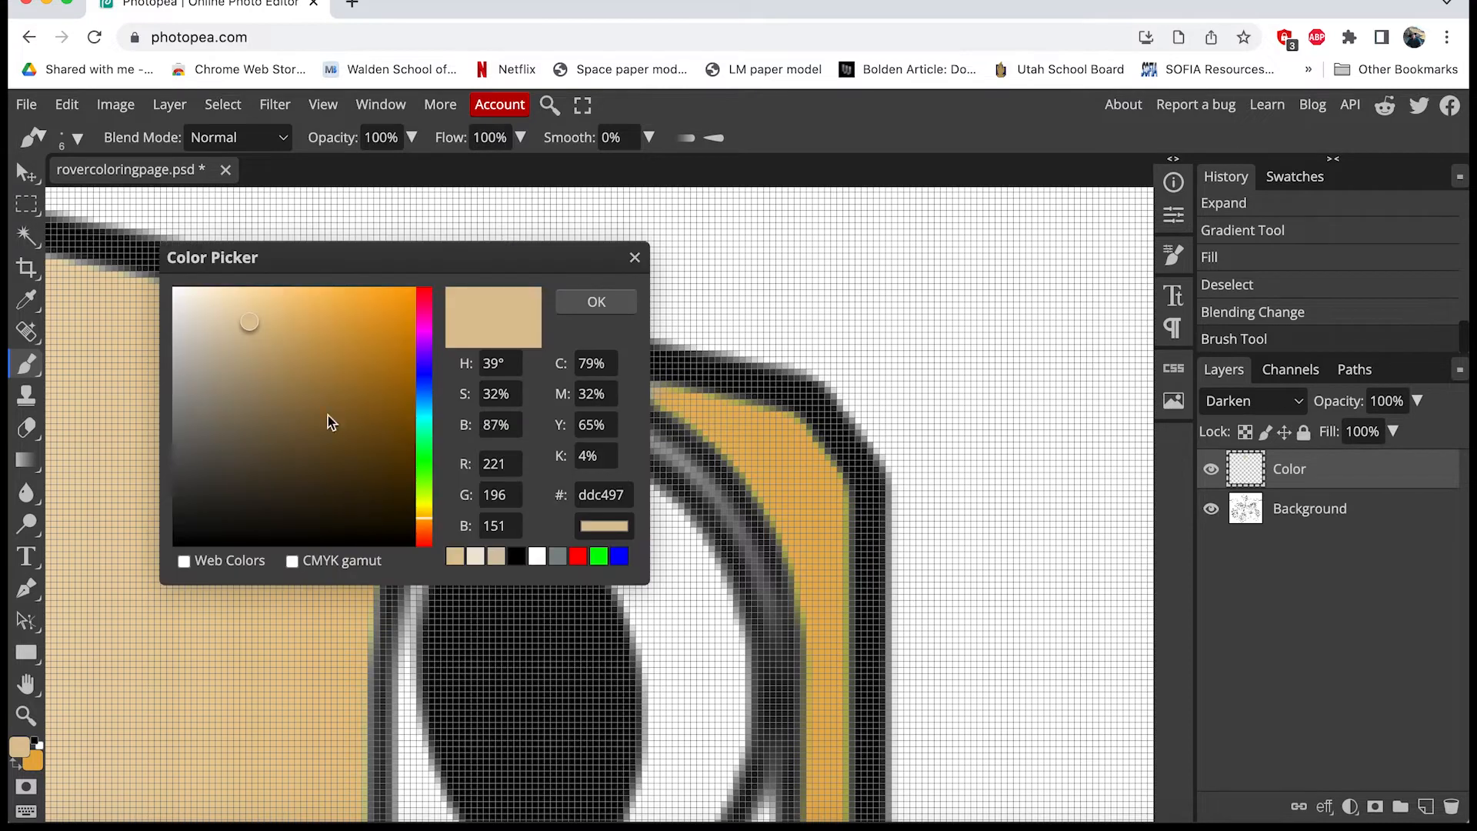
click(275, 368)
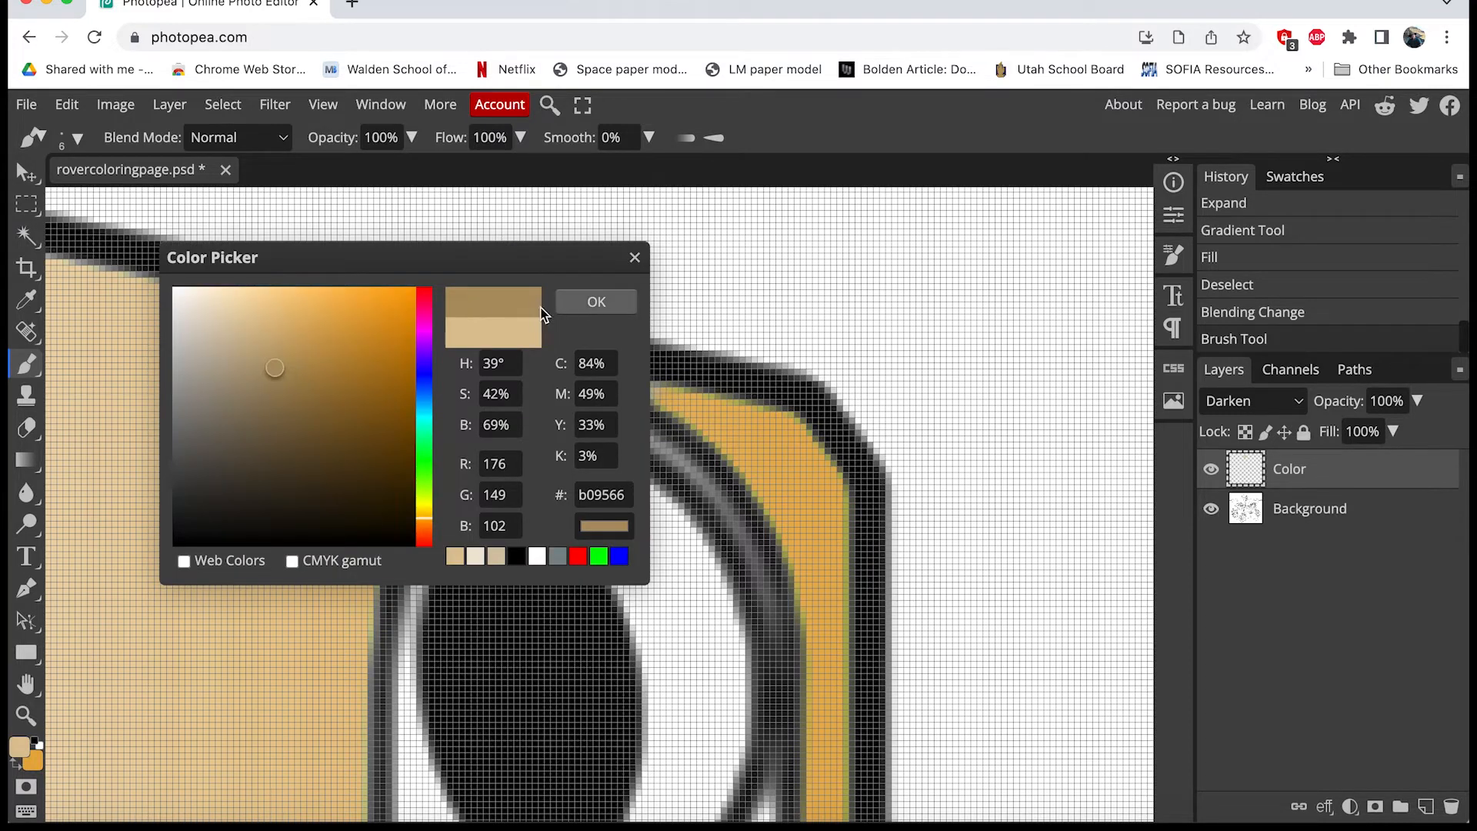
click(321, 329)
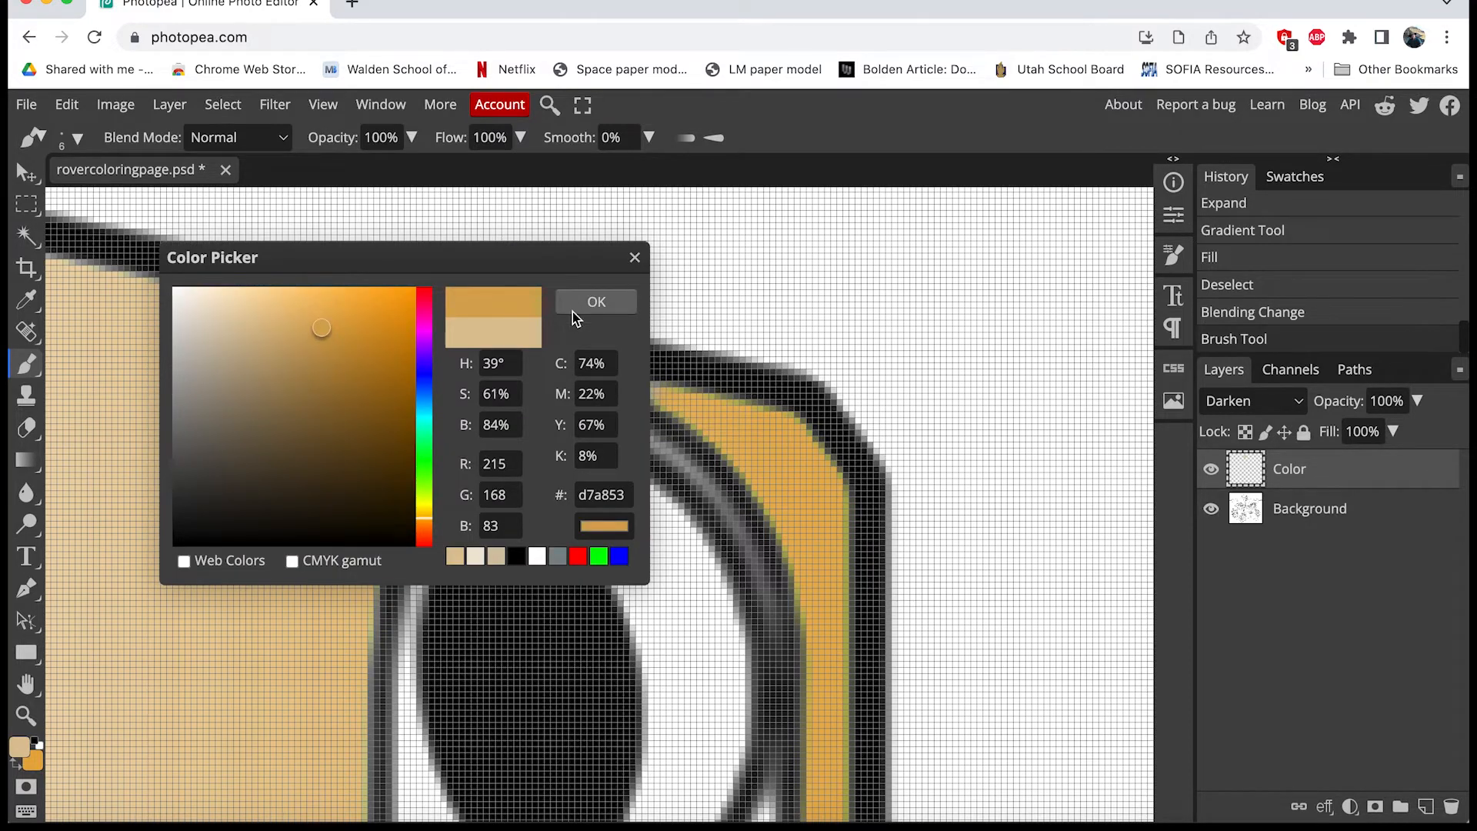
click(572, 311)
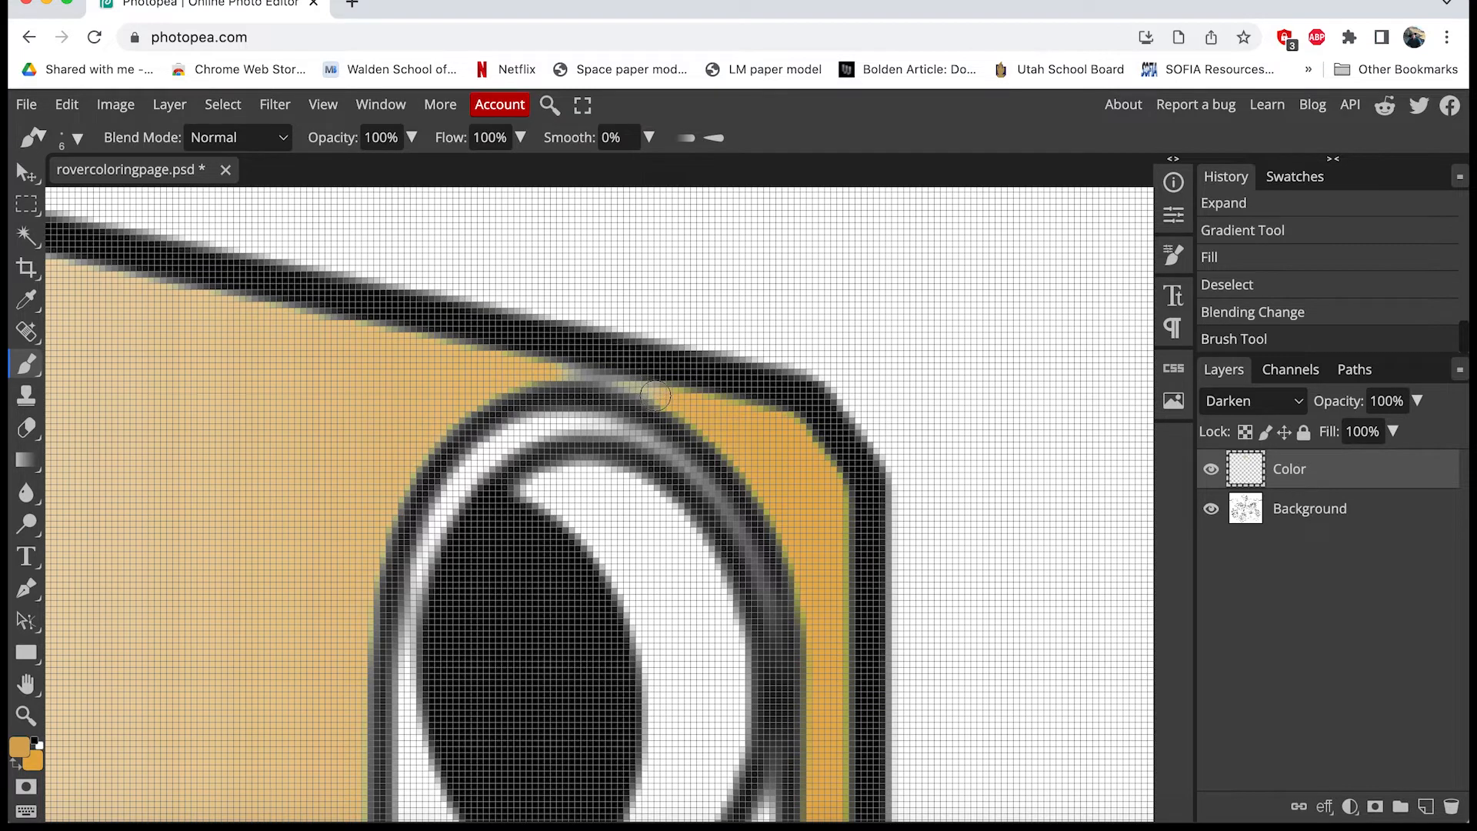
mouse_move(652, 396)
mouse_down()
mouse_move(567, 356)
mouse_move(538, 362)
mouse_move(643, 383)
mouse_move(632, 372)
mouse_up()
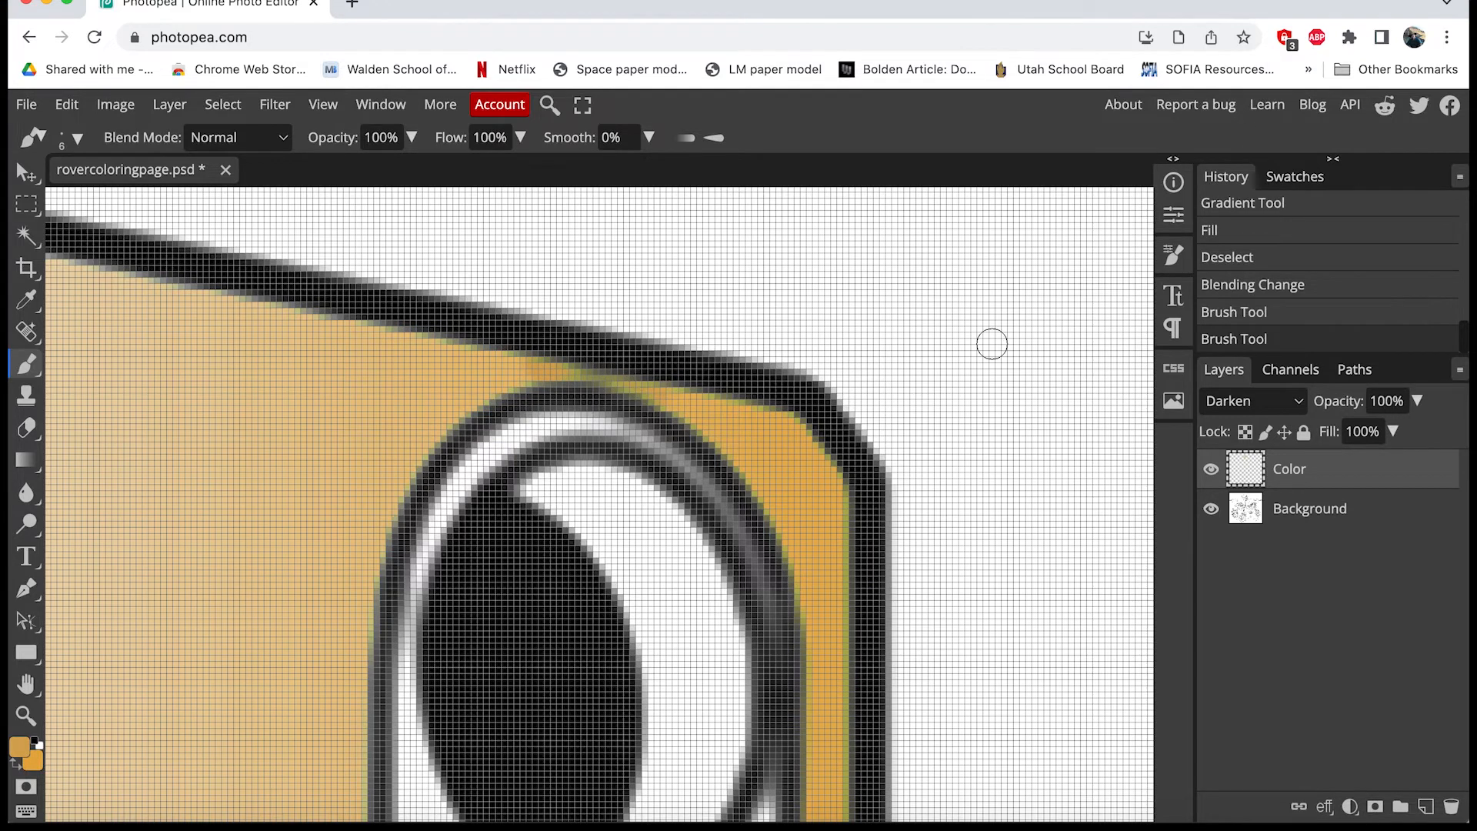
Examine the whole rover page with the colored camera head.
key(super+minus)
key(super+minus)
key(super+minus)
key(super+minus)
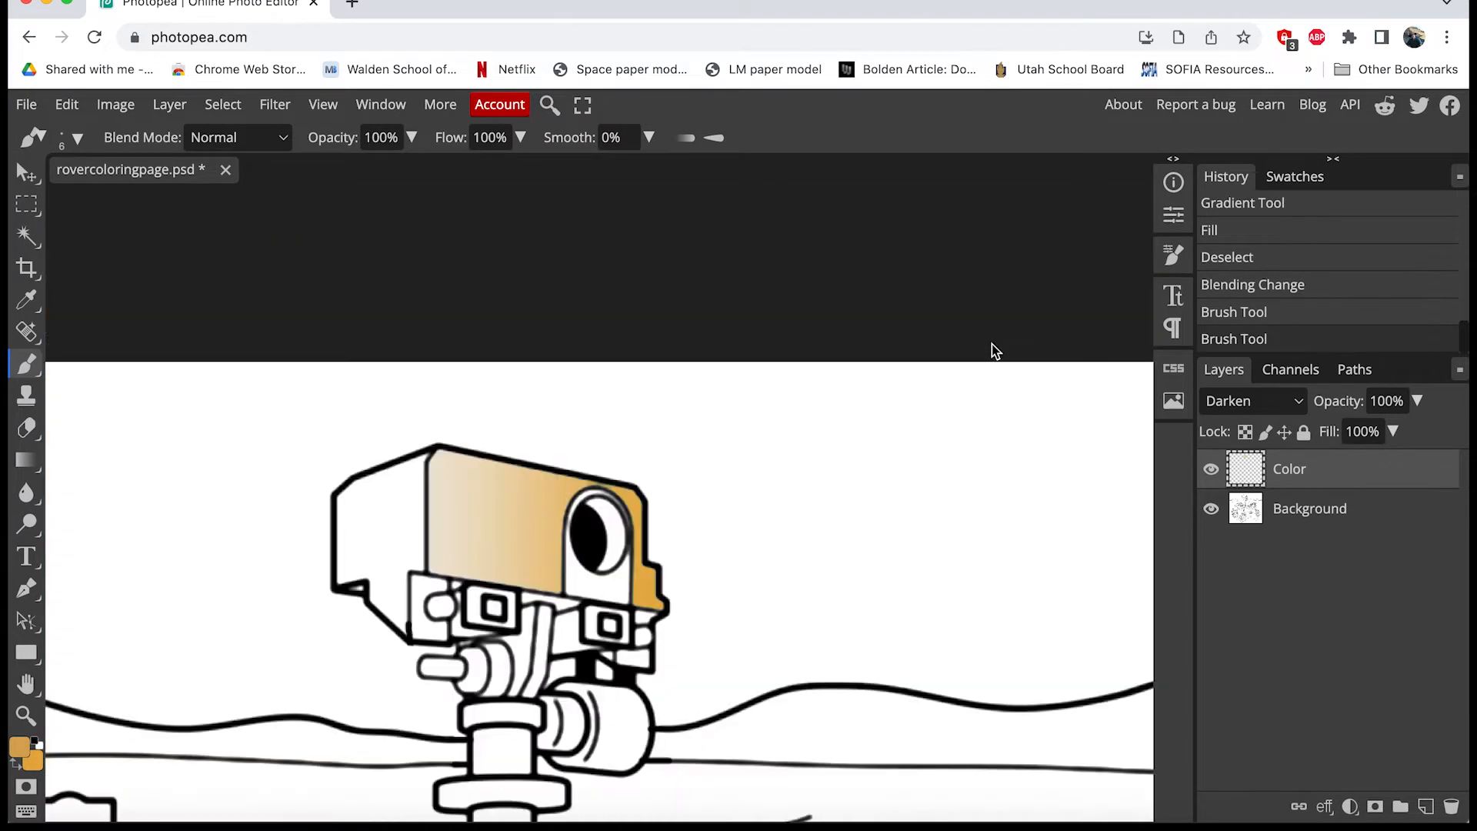
key(super+minus)
key(super+minus)
key(super+minus)
key(super+minus)
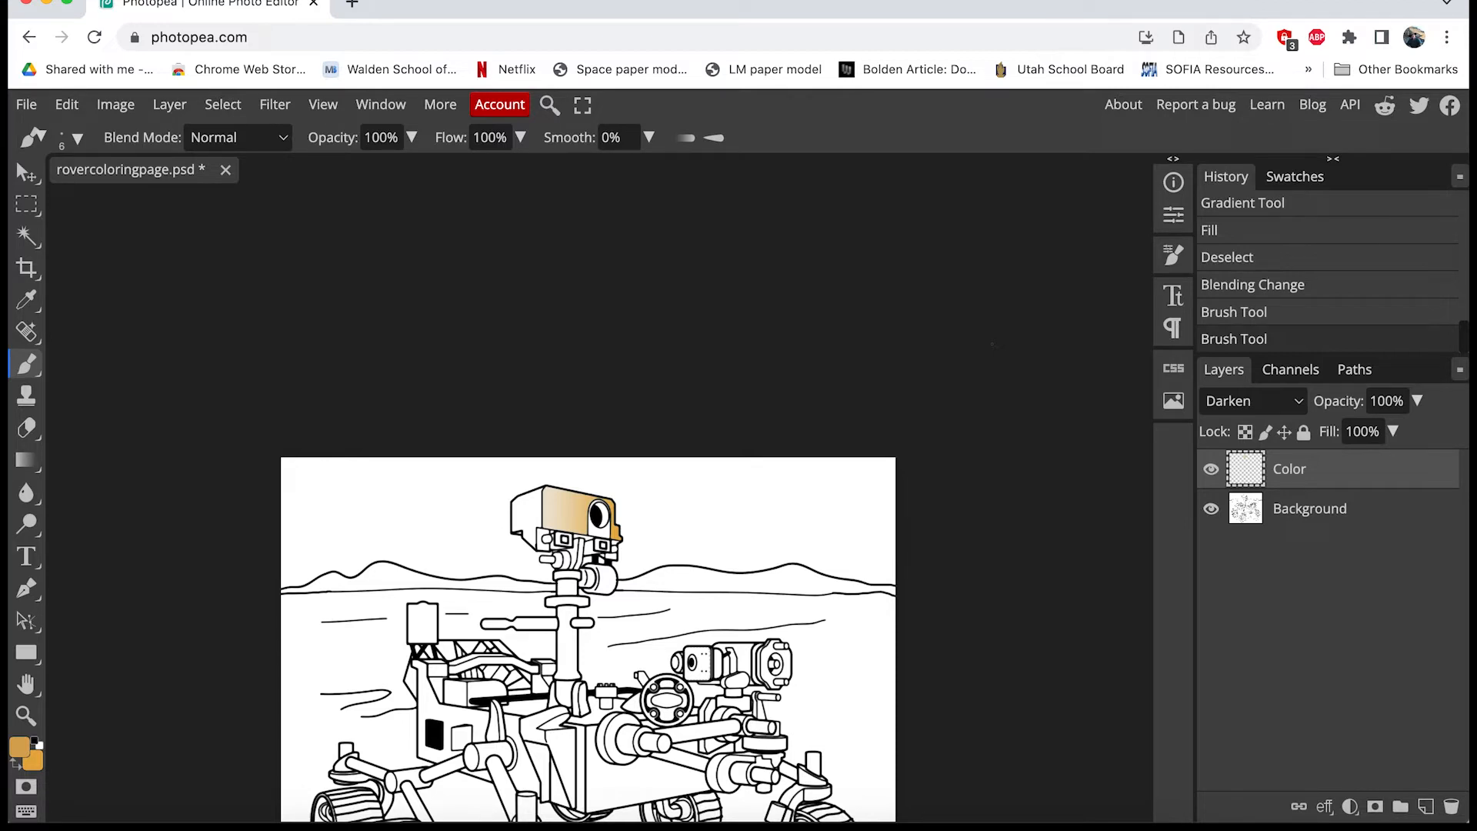
scroll(631, 500, down, 5)
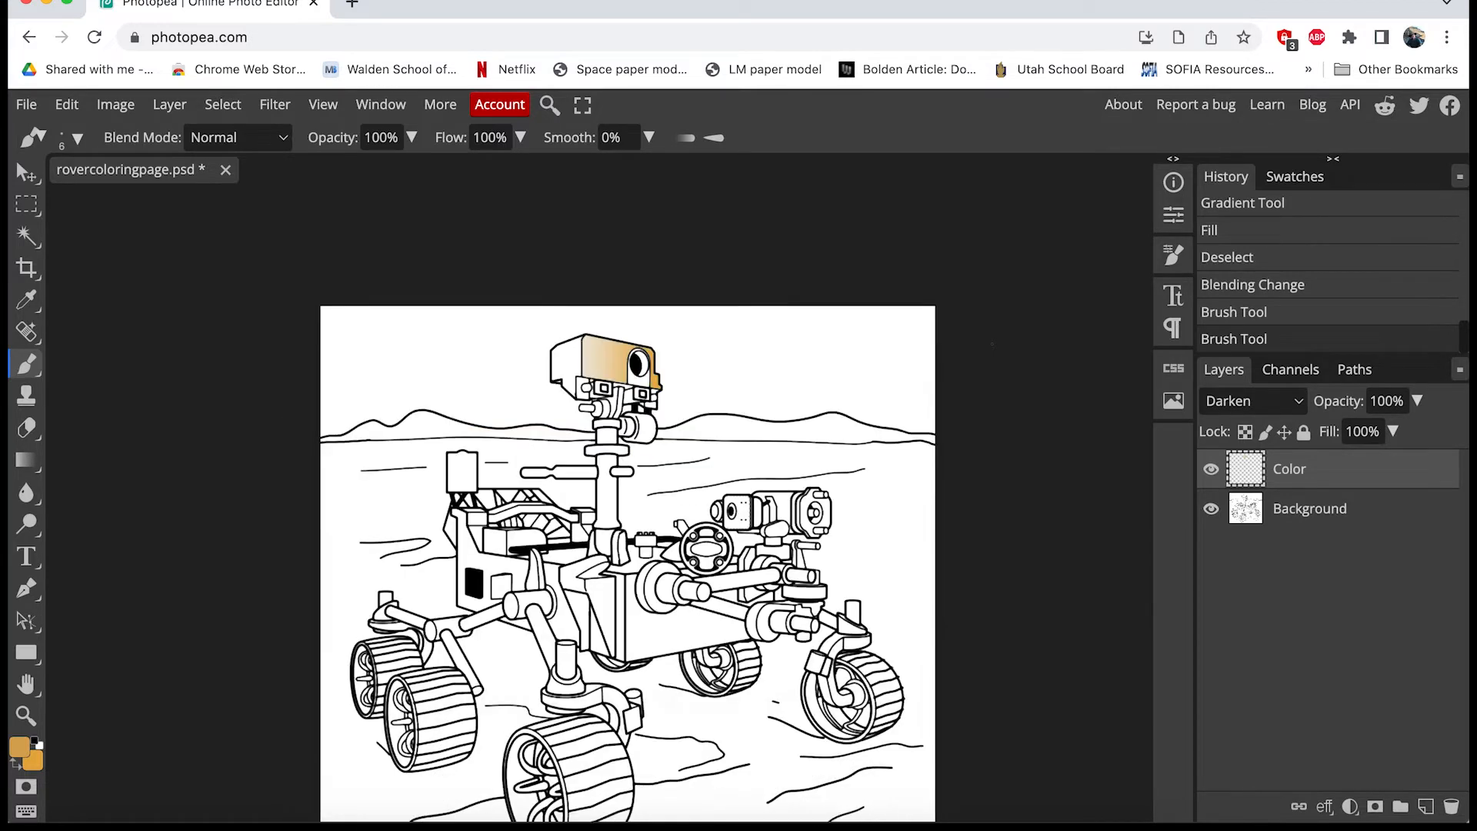
scroll(600, 500, up, 4)
scroll(600, 500, right, 4)
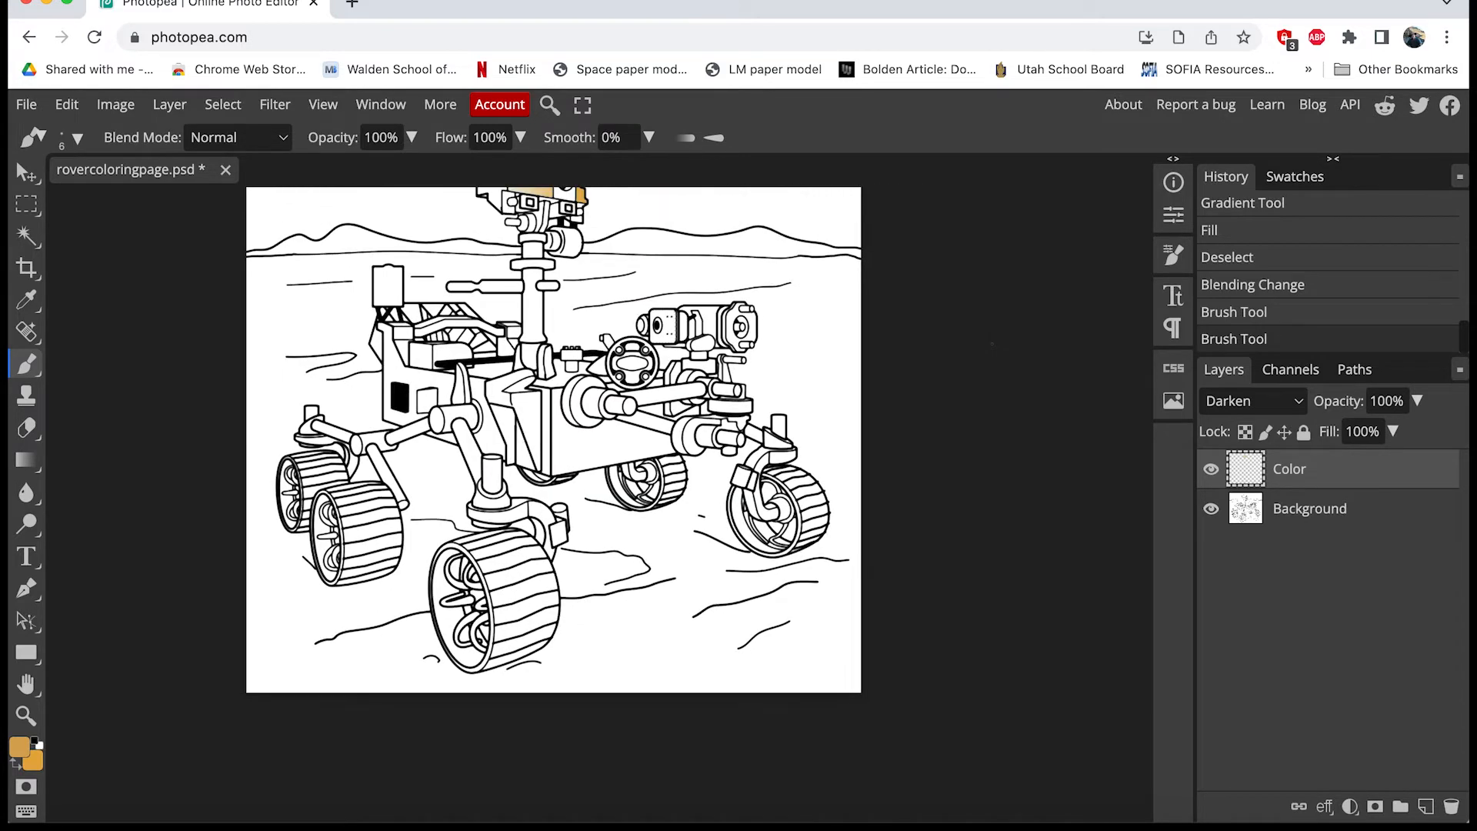
scroll(600, 500, up, 2)
scroll(600, 500, left, 3)
scroll(600, 500, down, 3)
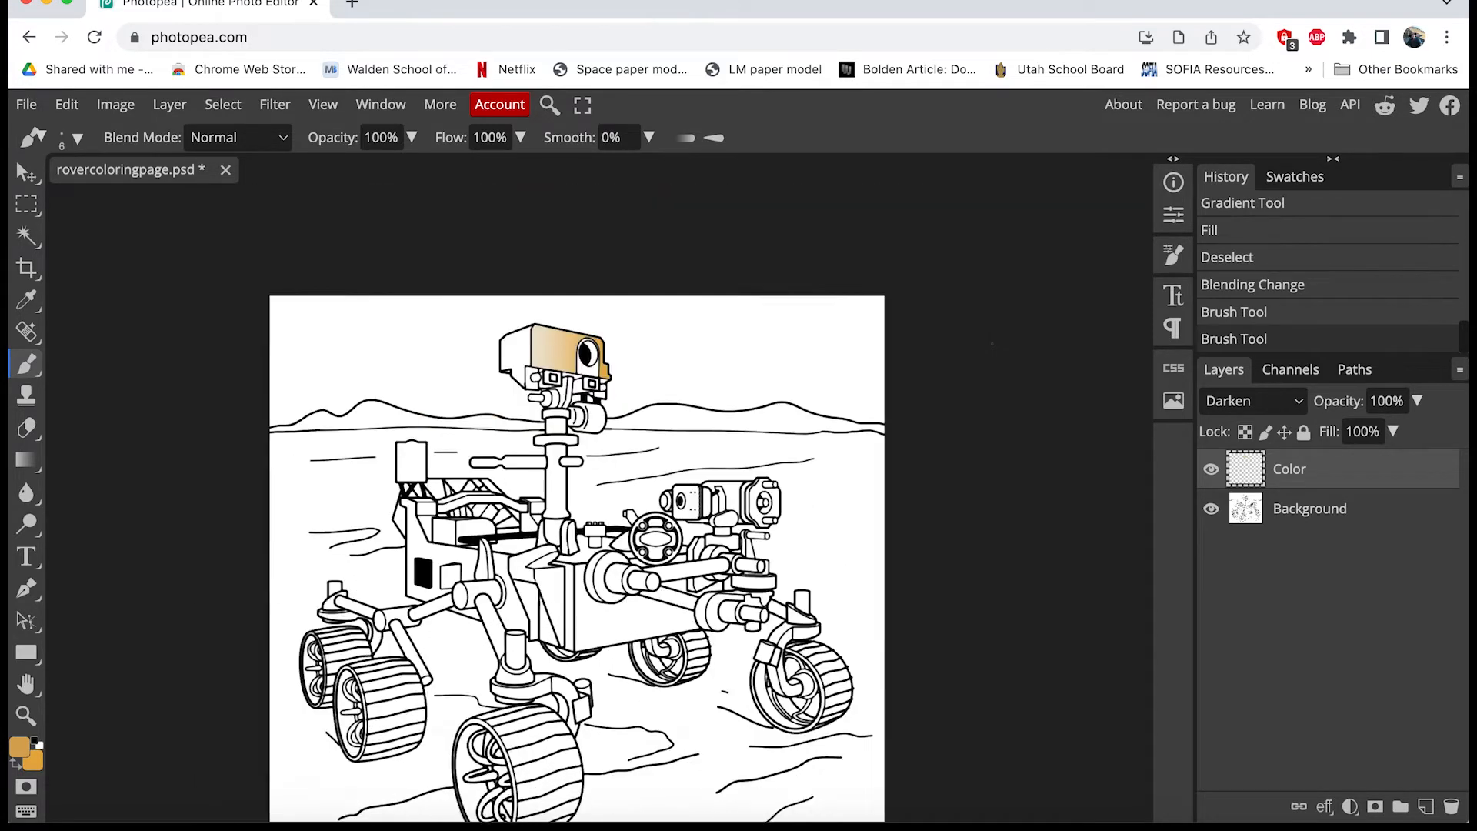
scroll(600, 500, down, 1)
scroll(600, 500, left, 1)
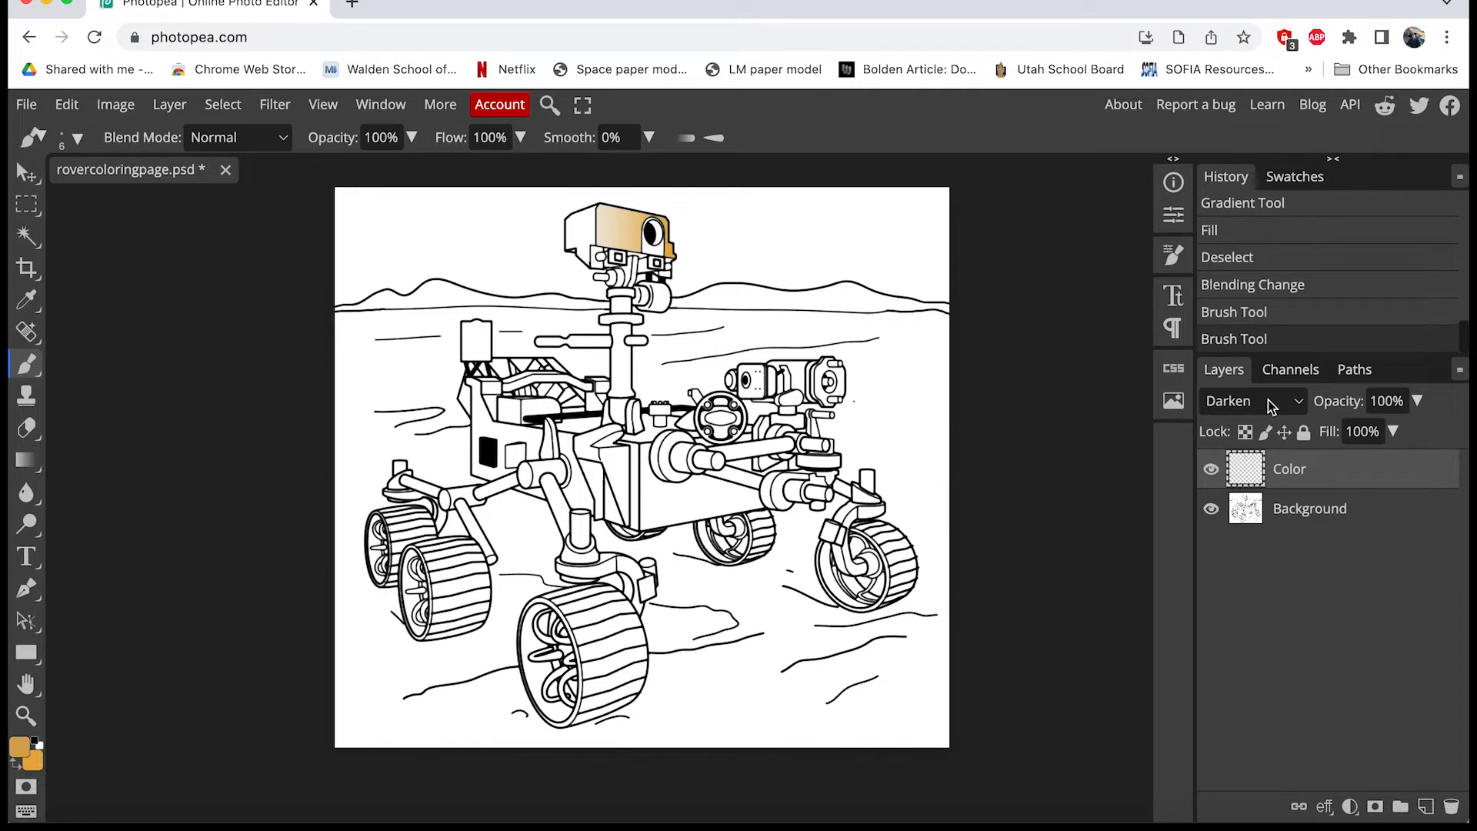
Select all the tread sections of the large front wheel on the Background layer with the Magic Wand.
click(1295, 514)
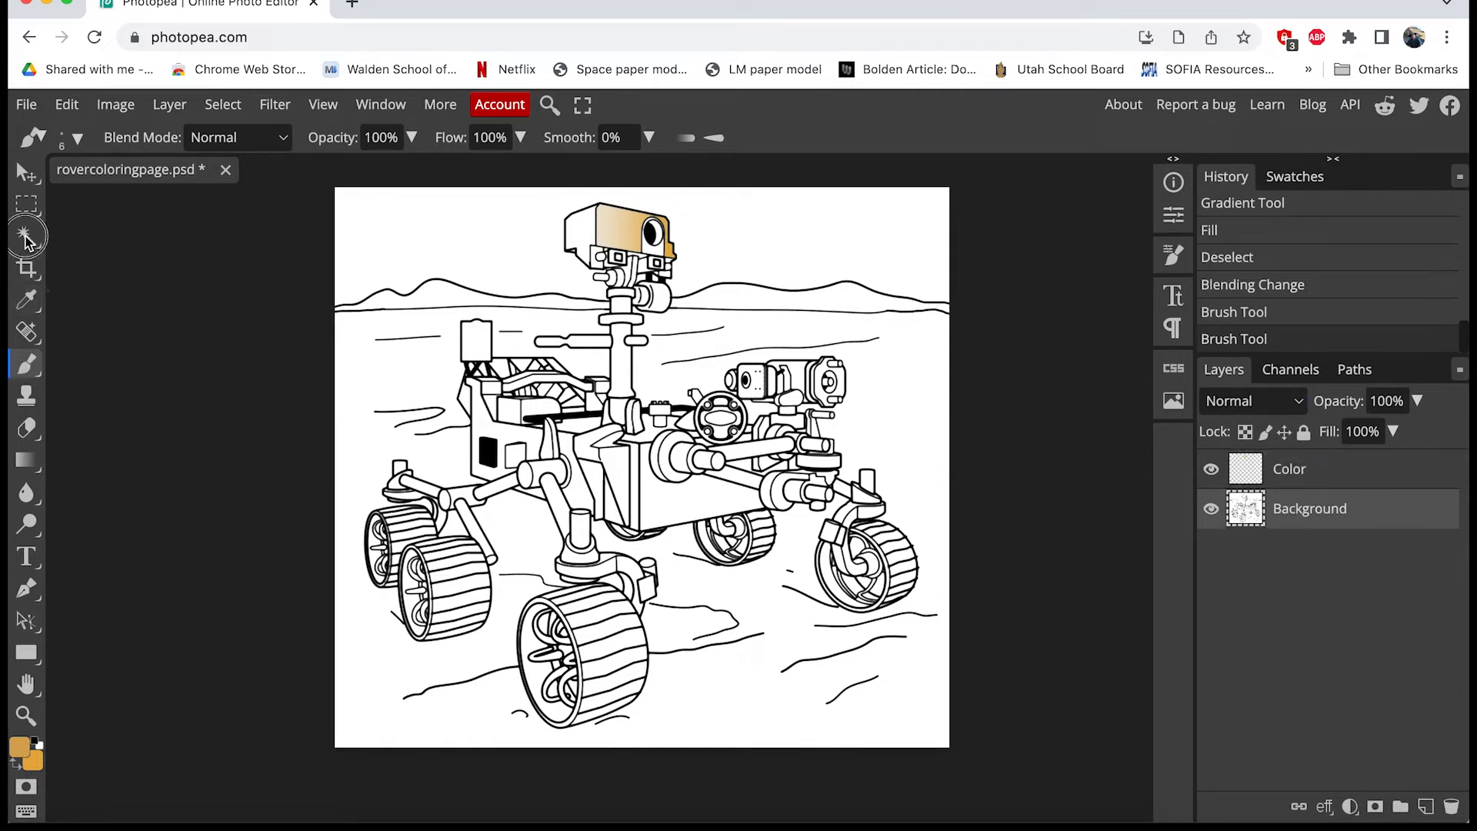
key(w)
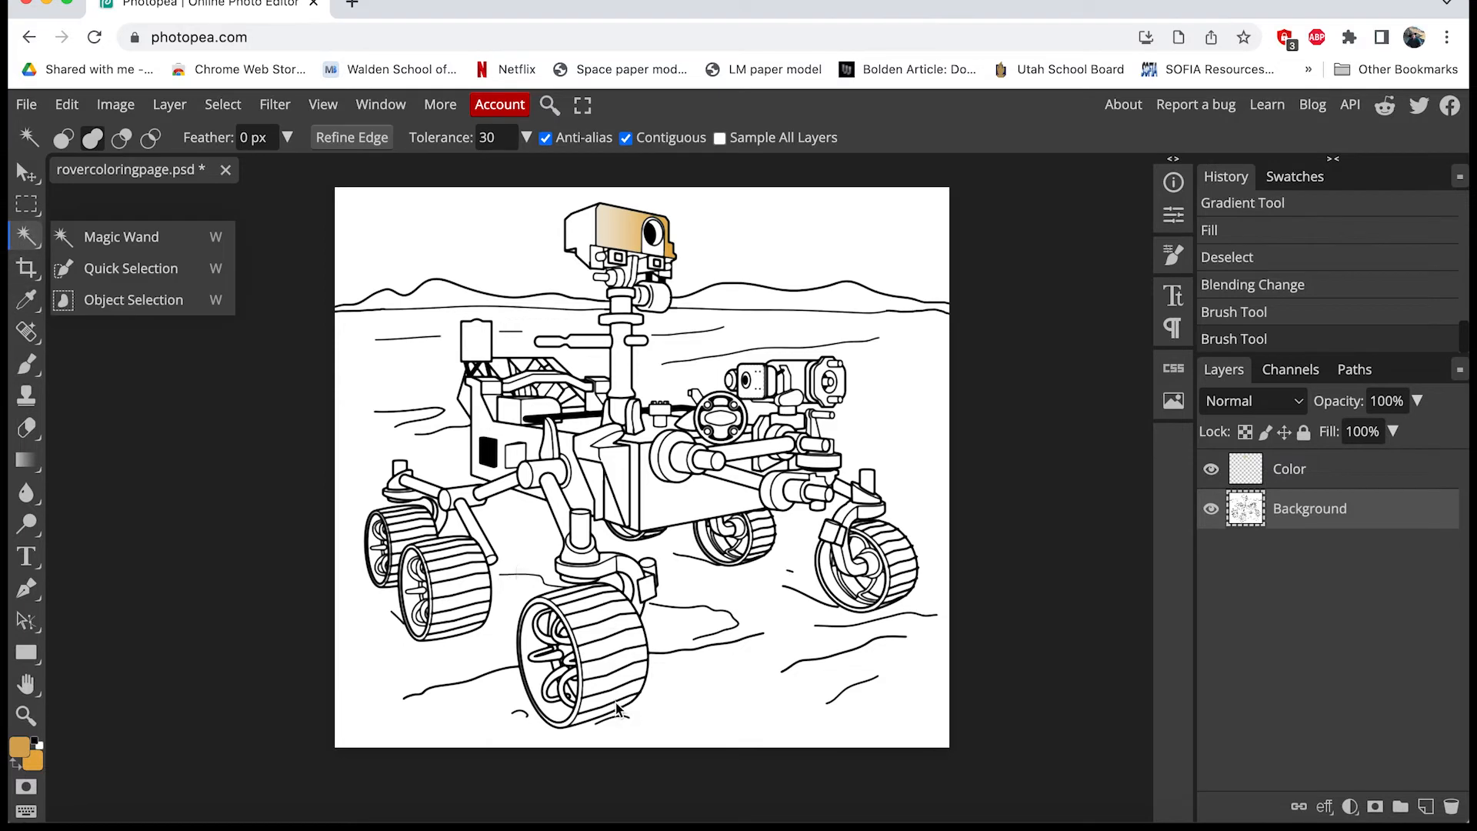
click(564, 598)
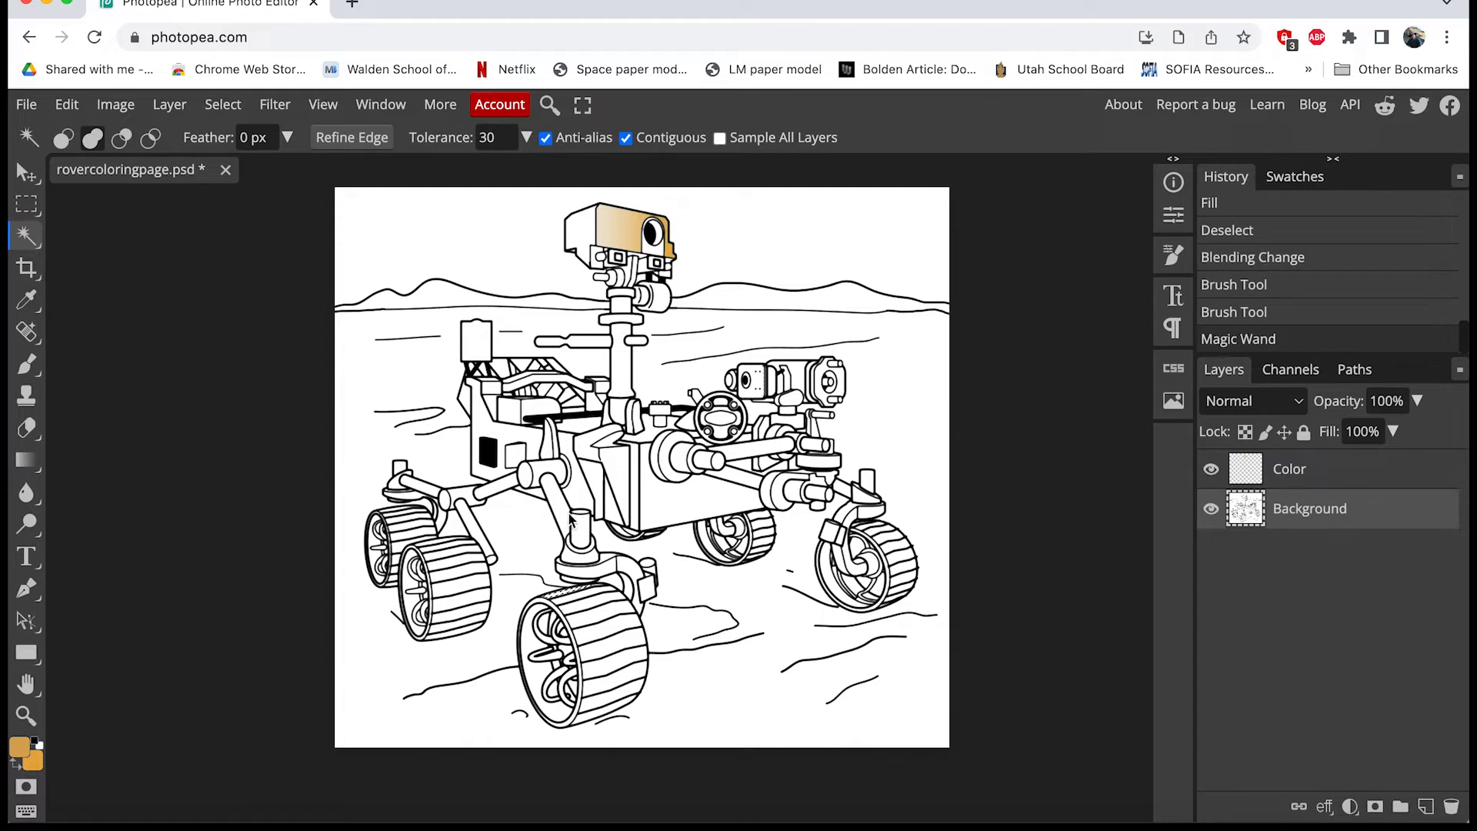
click(588, 603)
click(590, 610)
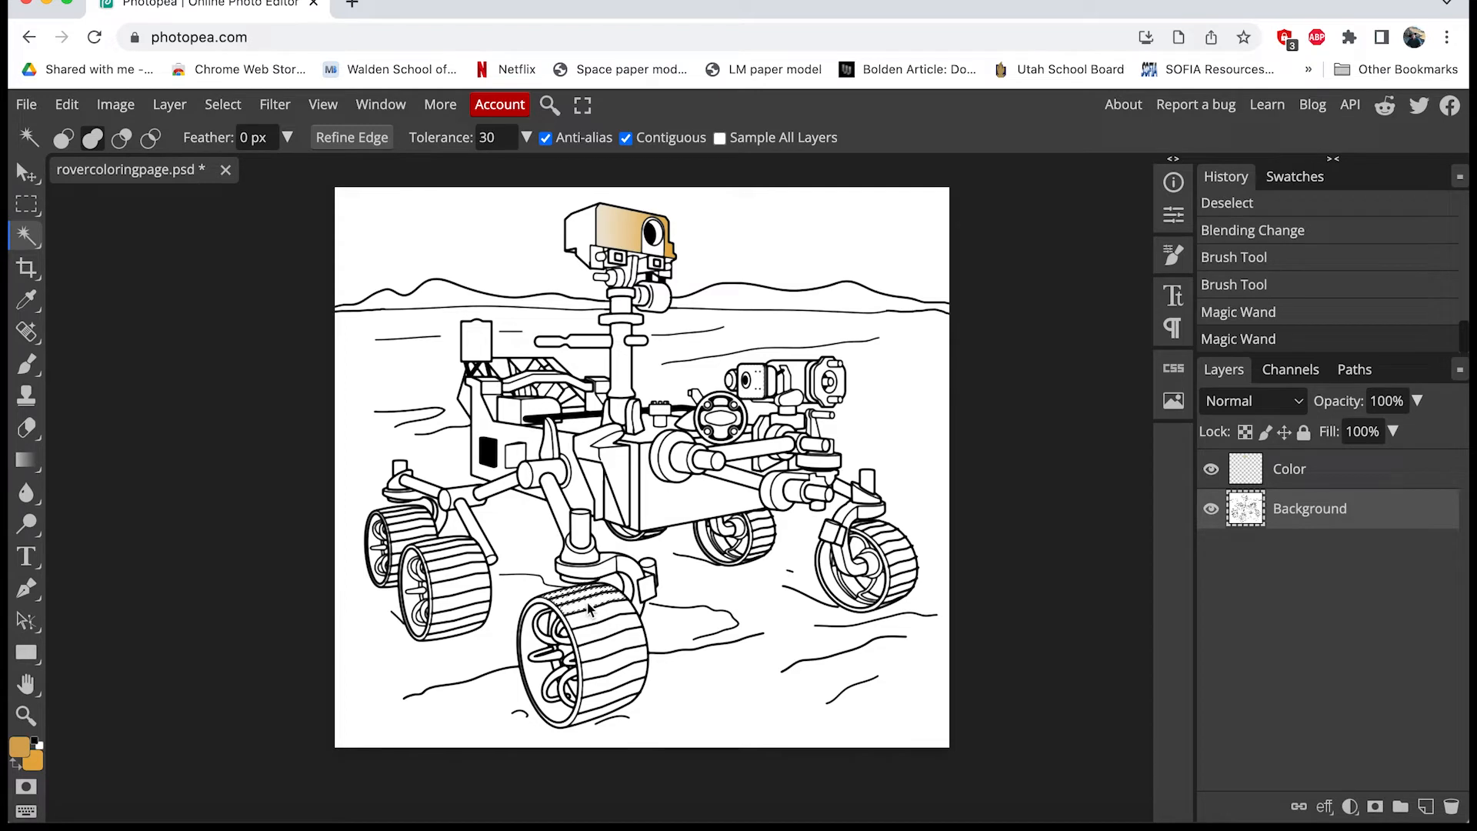
click(598, 624)
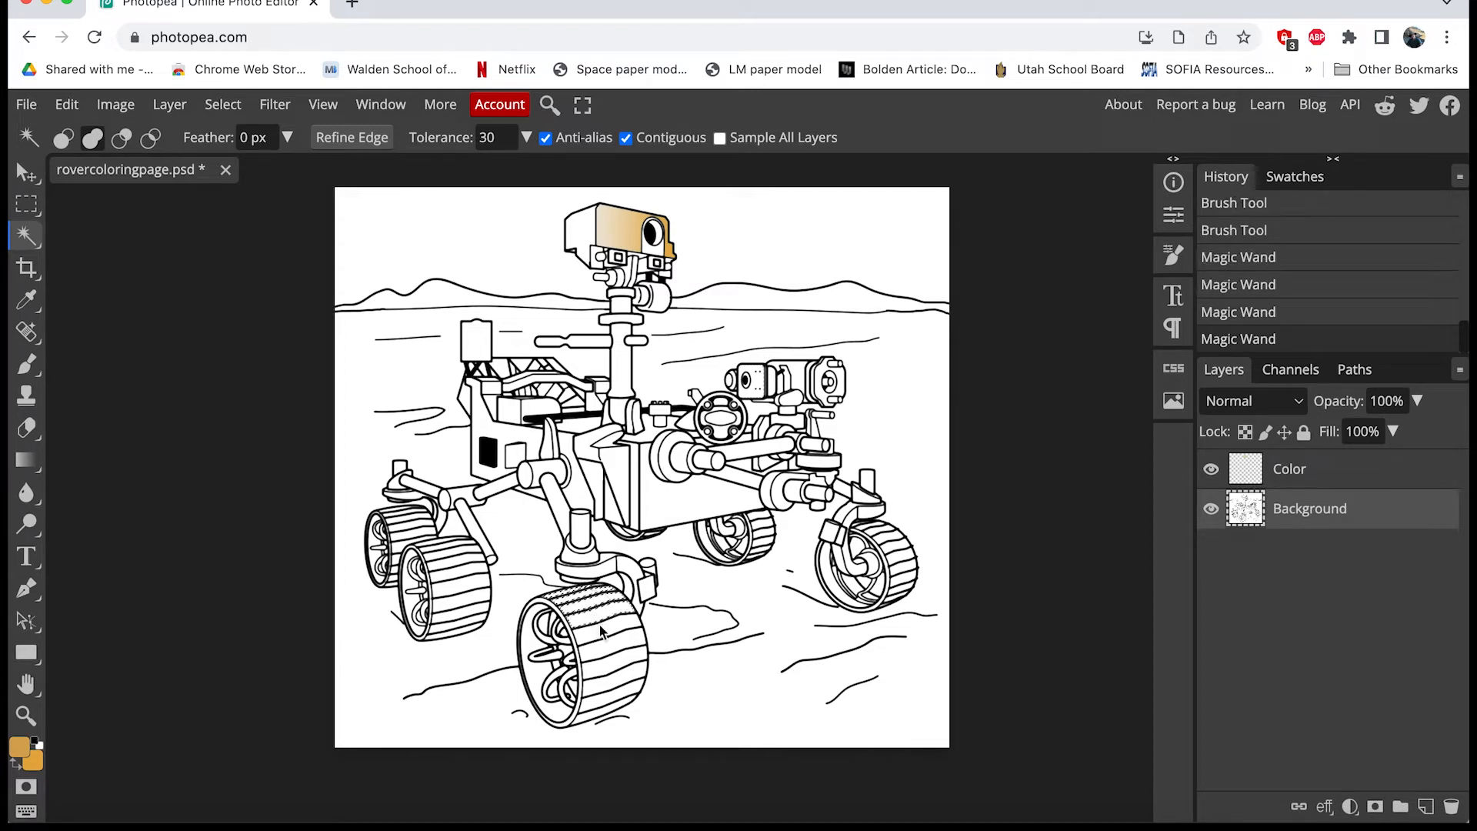
click(602, 633)
click(613, 660)
click(616, 681)
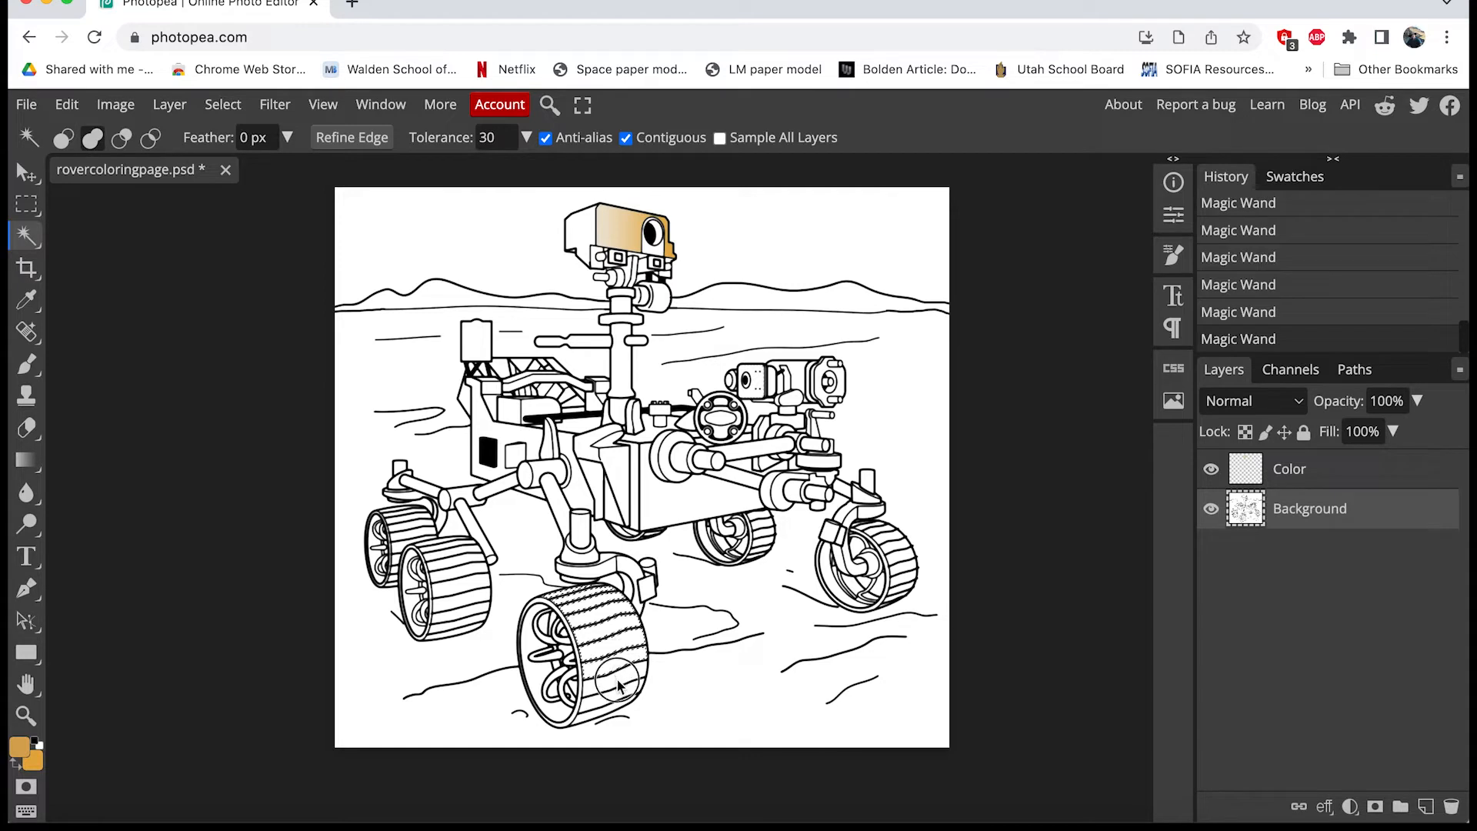
click(607, 699)
Expand the wheel tread selection by 3 px.
click(232, 108)
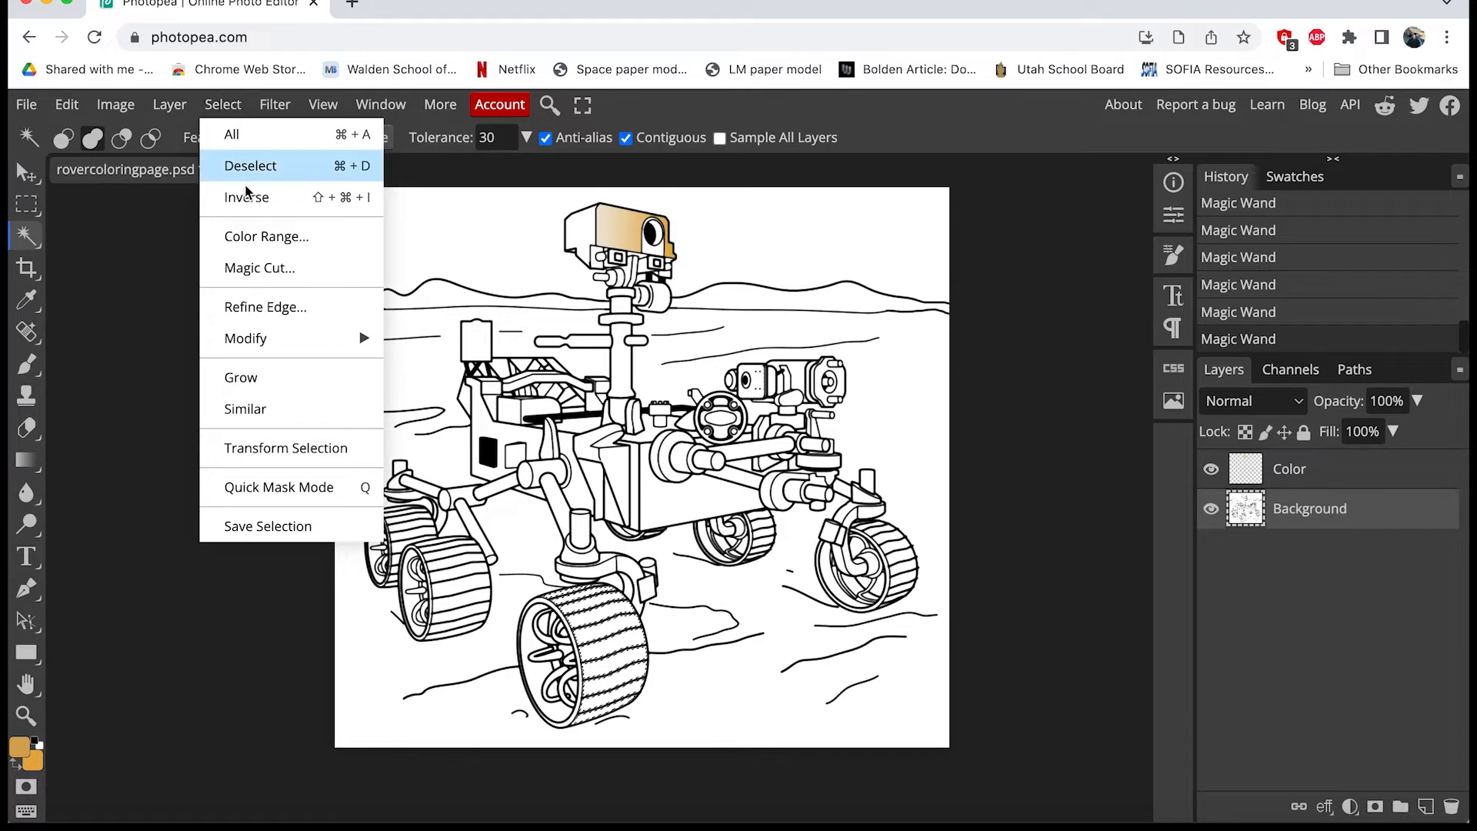
mouse_move(251, 338)
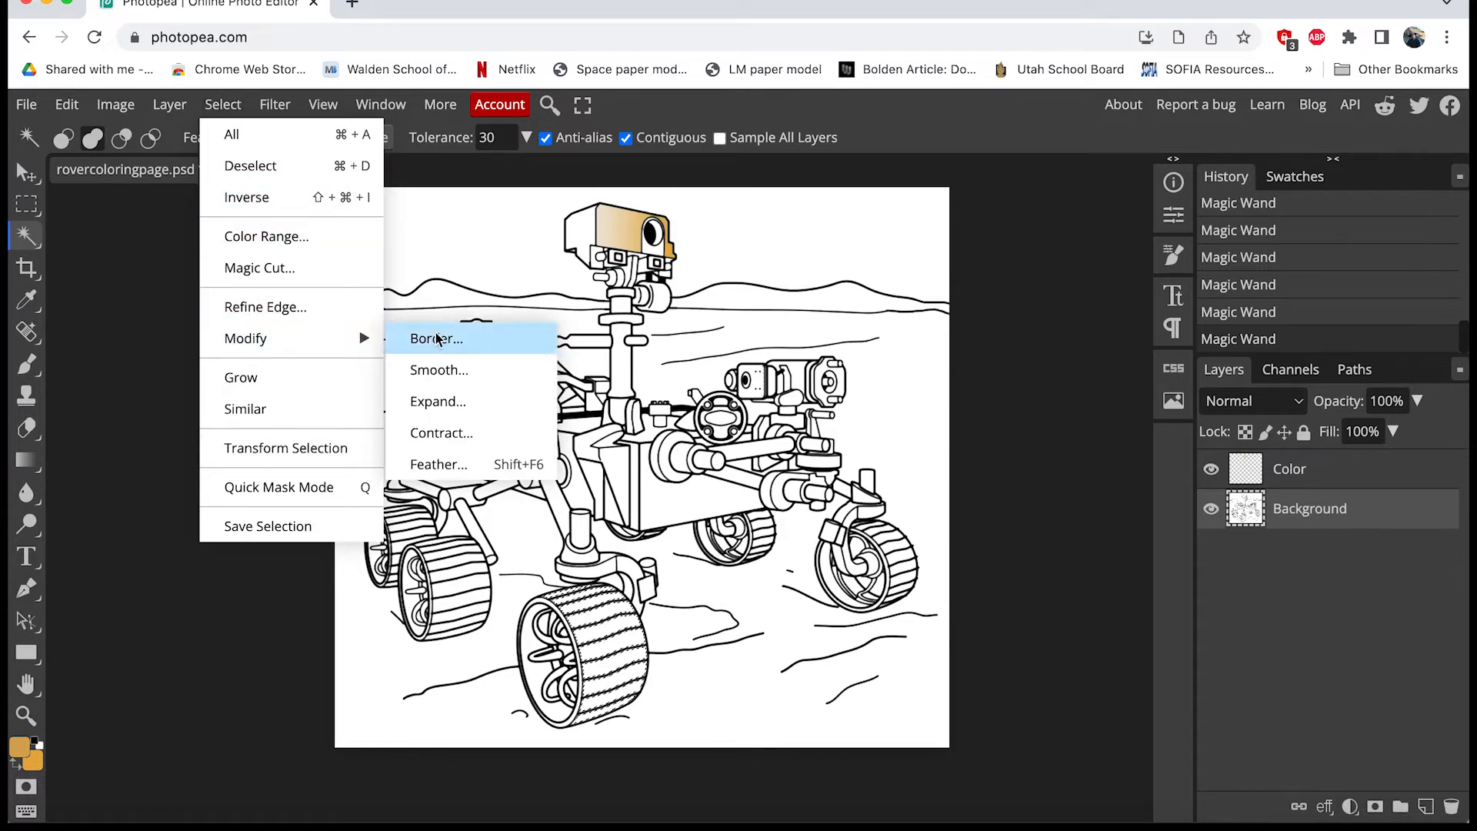
click(437, 406)
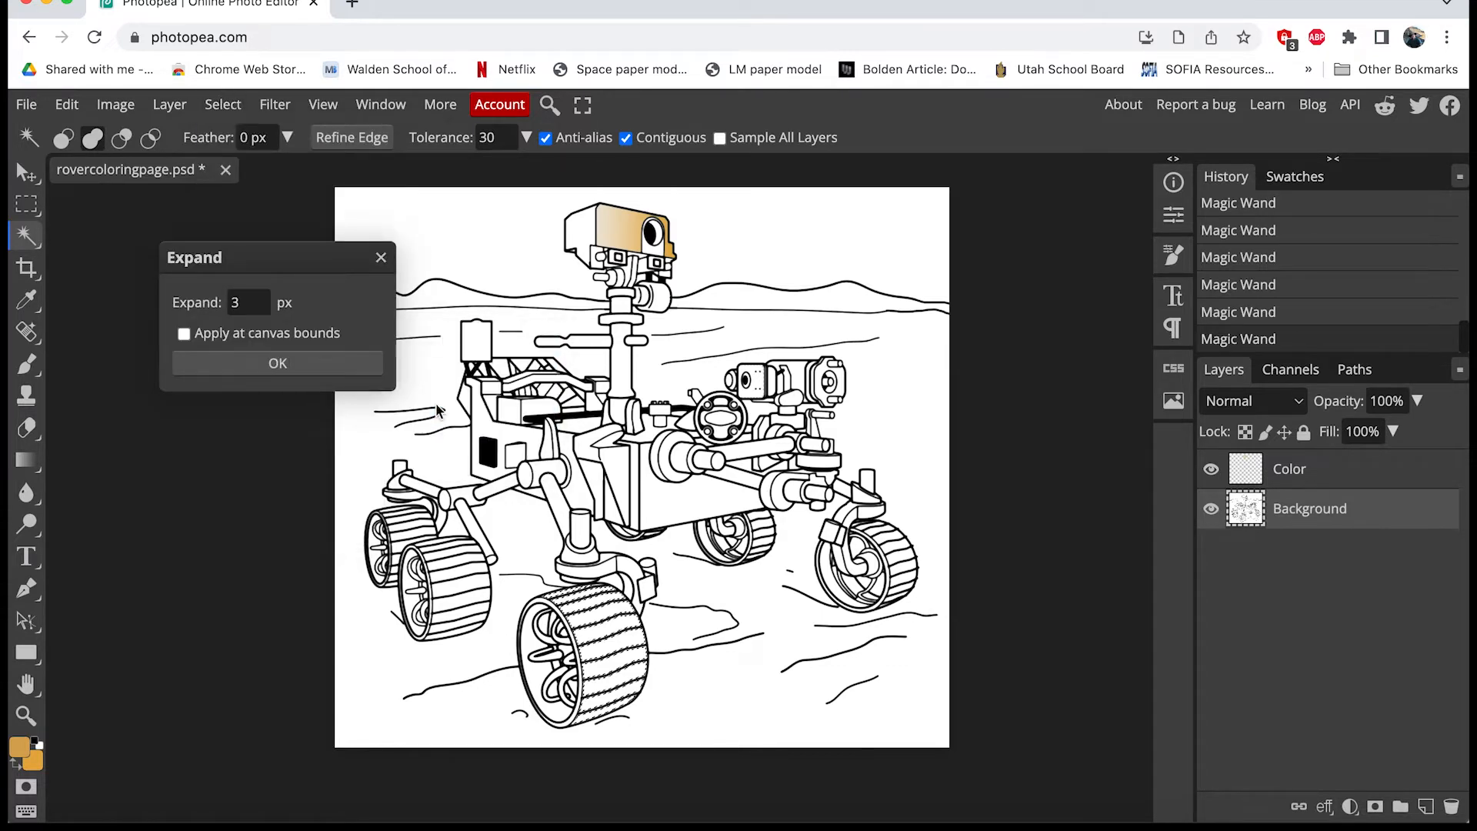
click(303, 370)
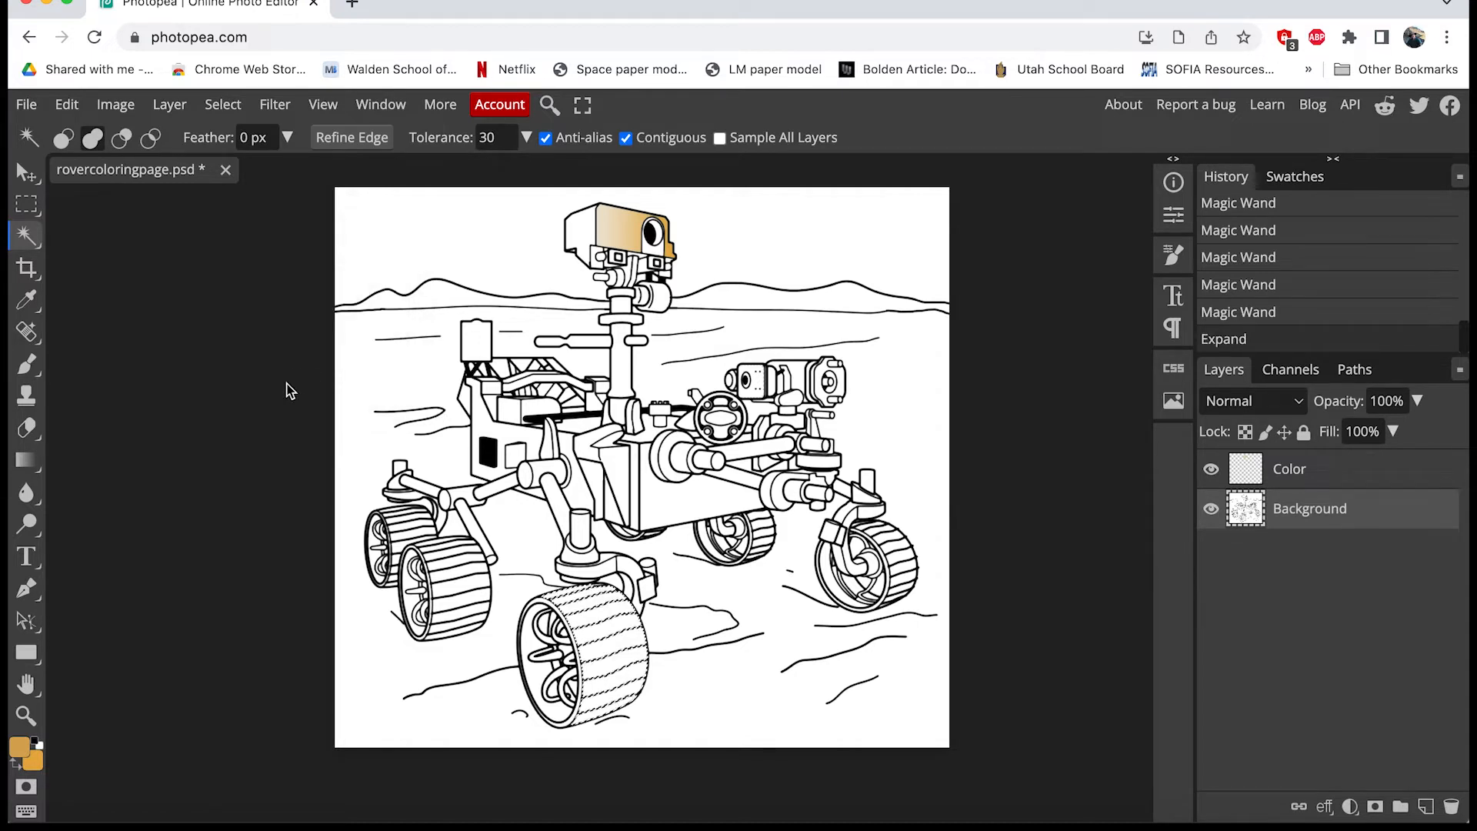
Set the foreground color to the bluish gray 6a6e72.
click(34, 750)
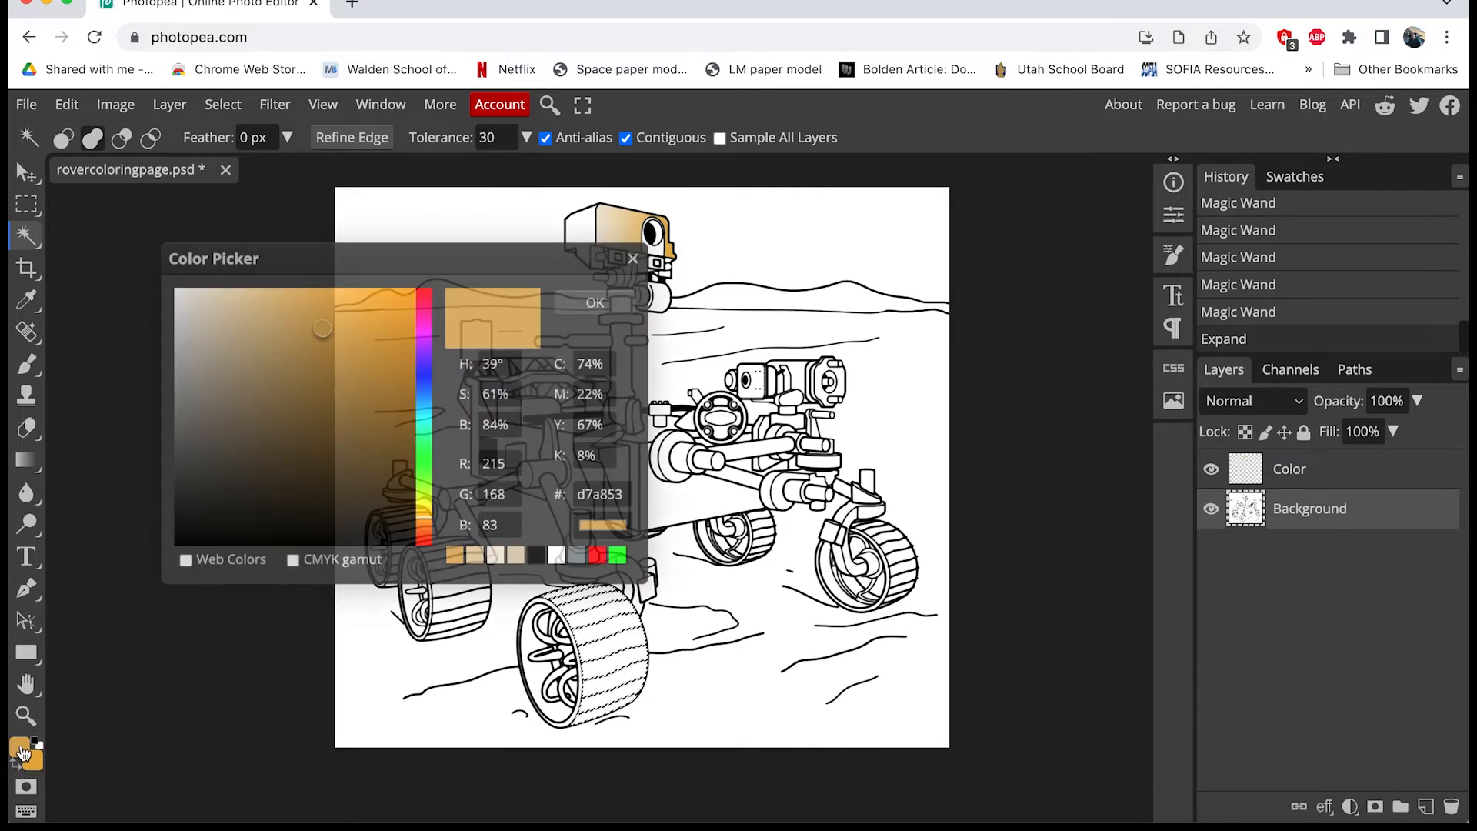
click(428, 396)
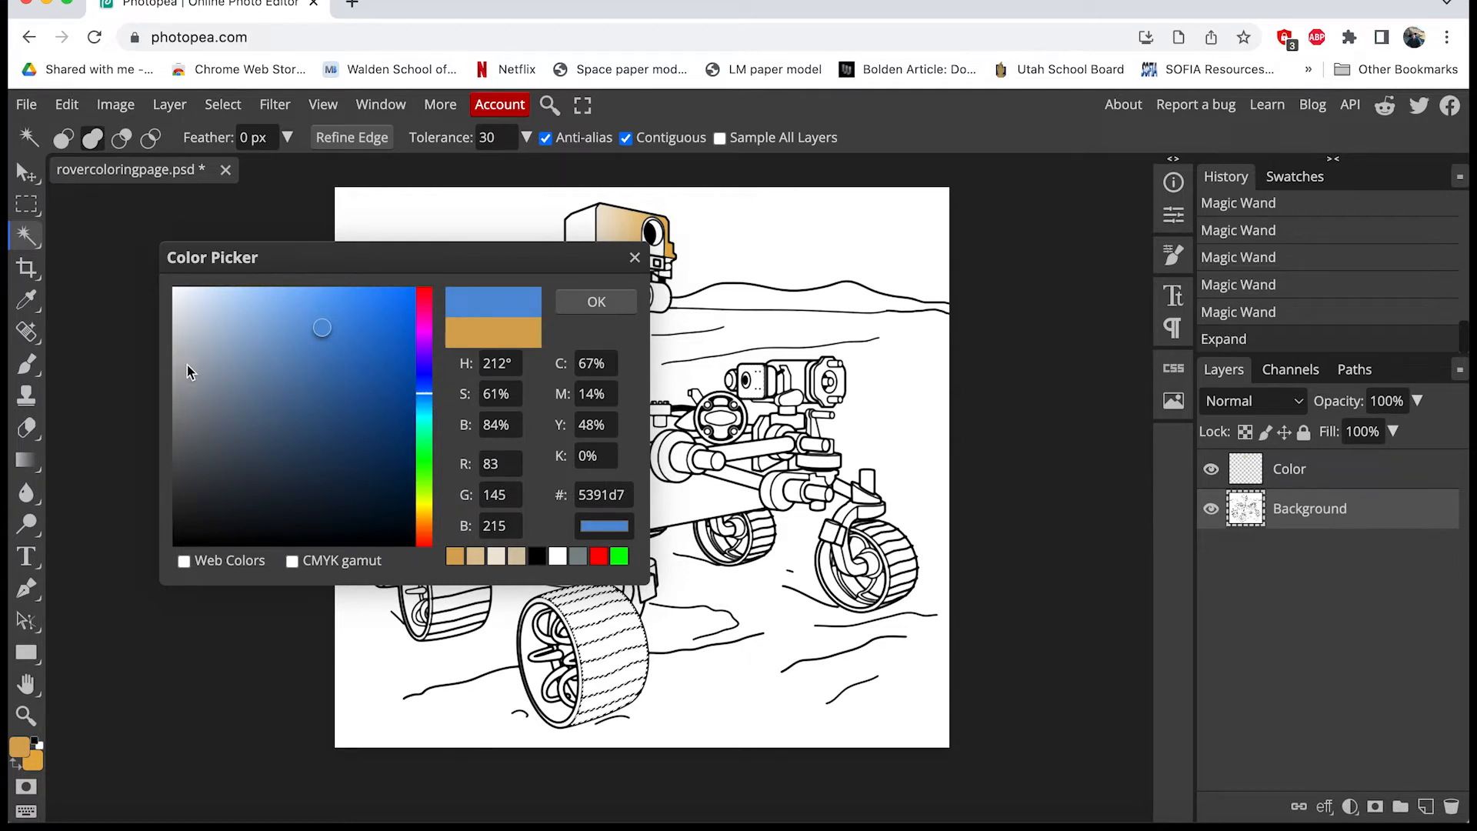
click(190, 434)
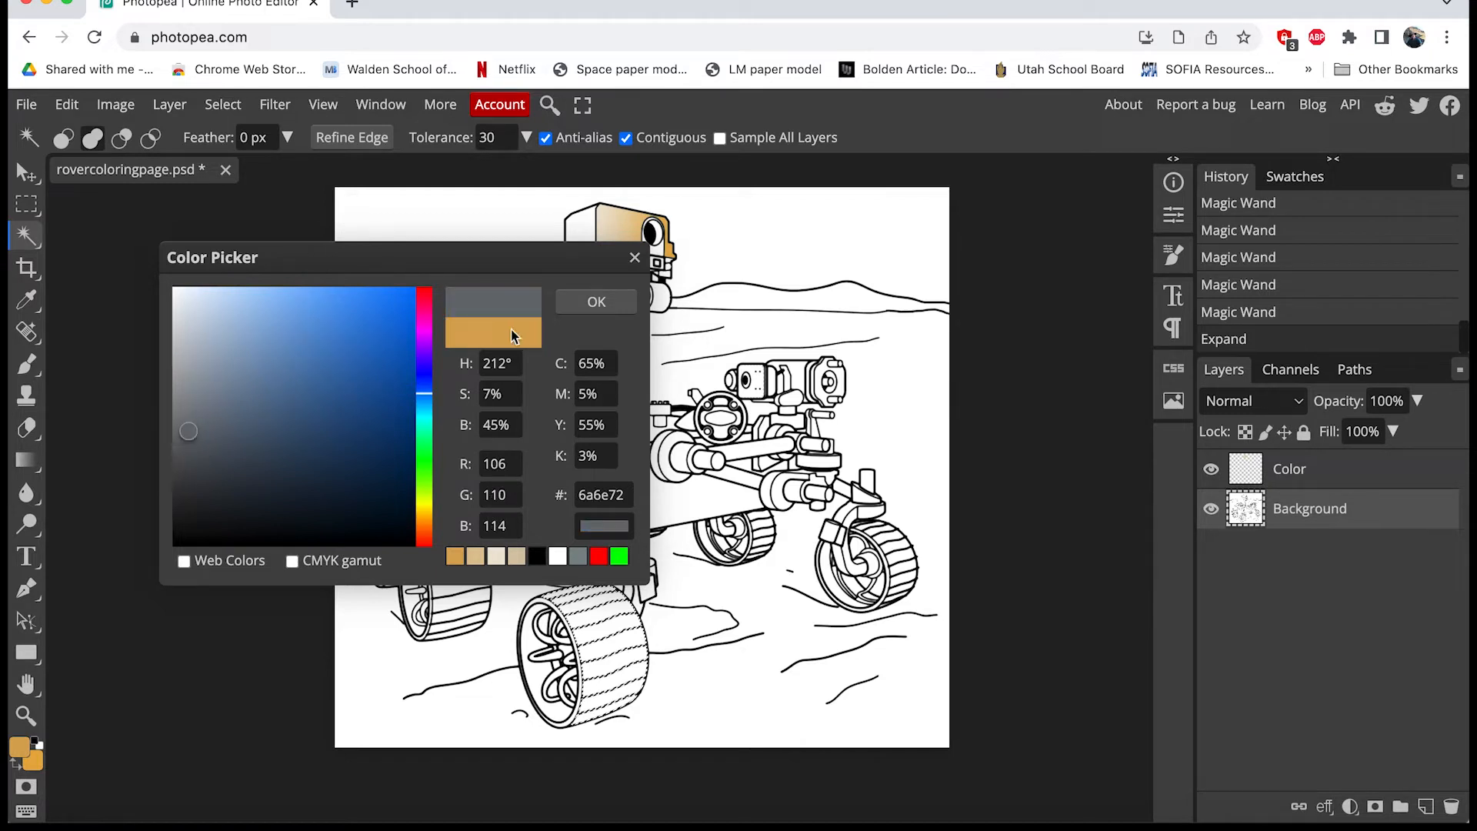
click(580, 303)
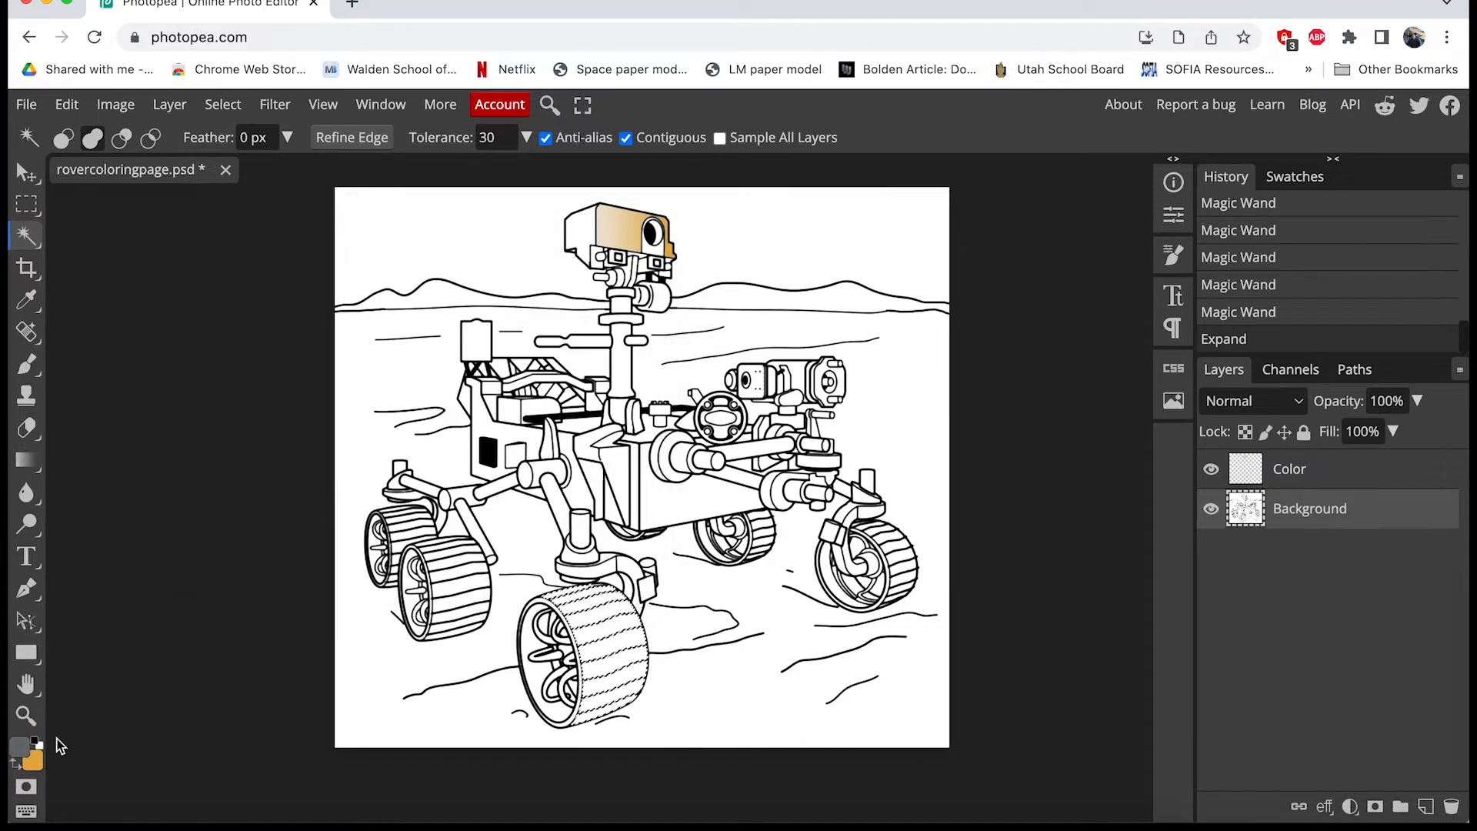
Set the background color to the darker bluish gray 5a5f65.
click(34, 764)
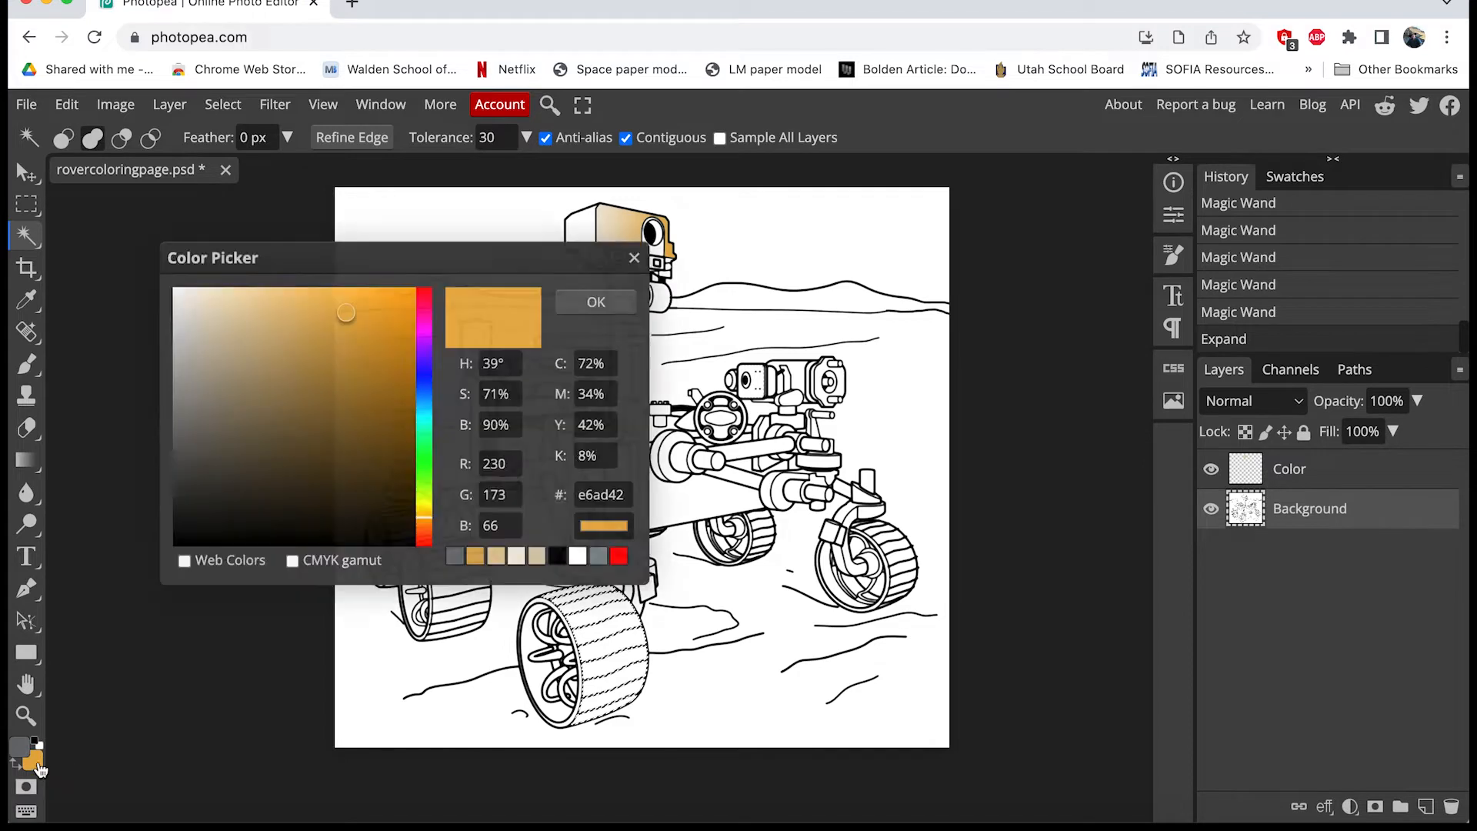
click(424, 400)
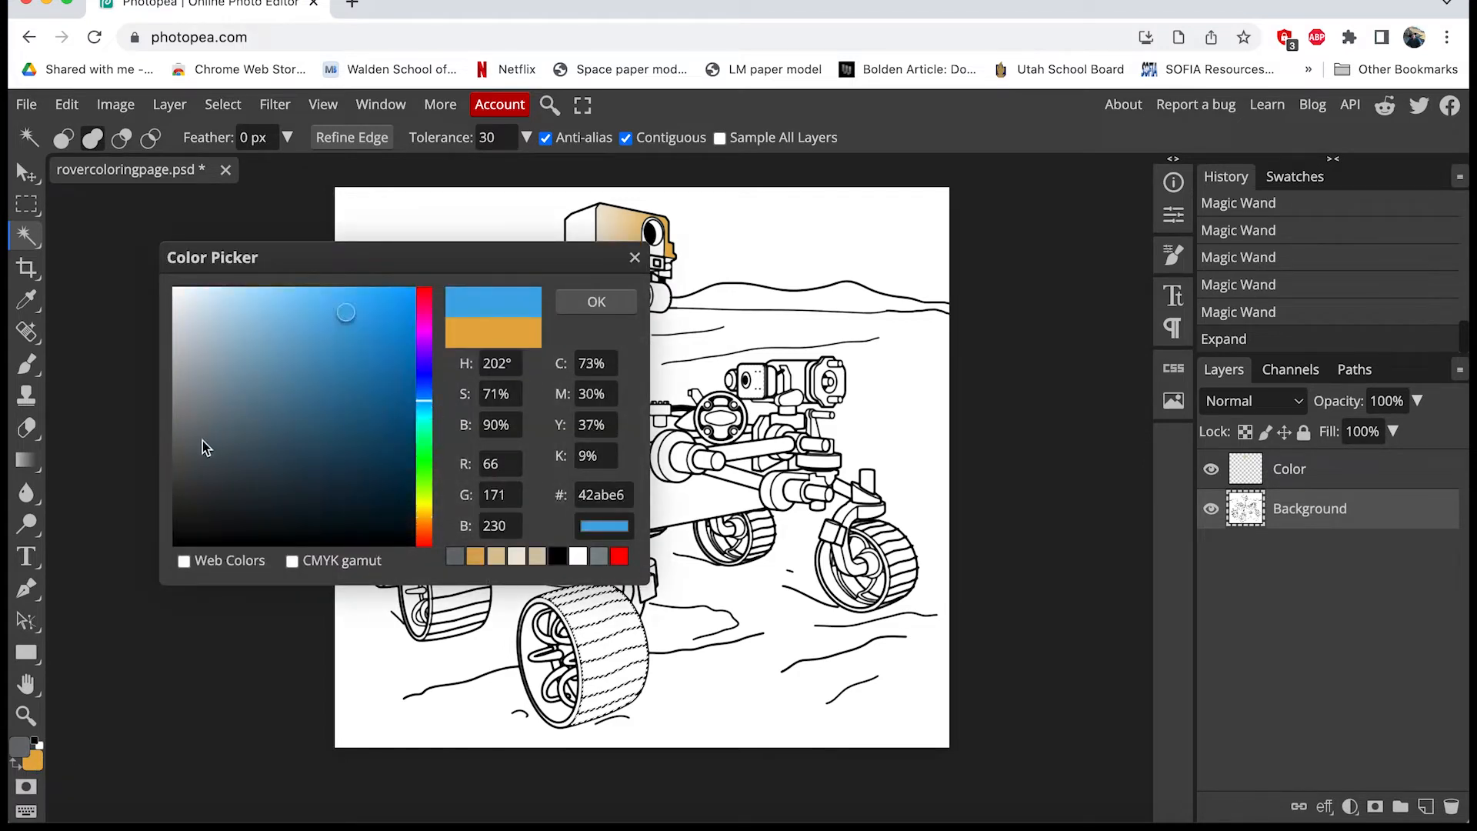
click(425, 393)
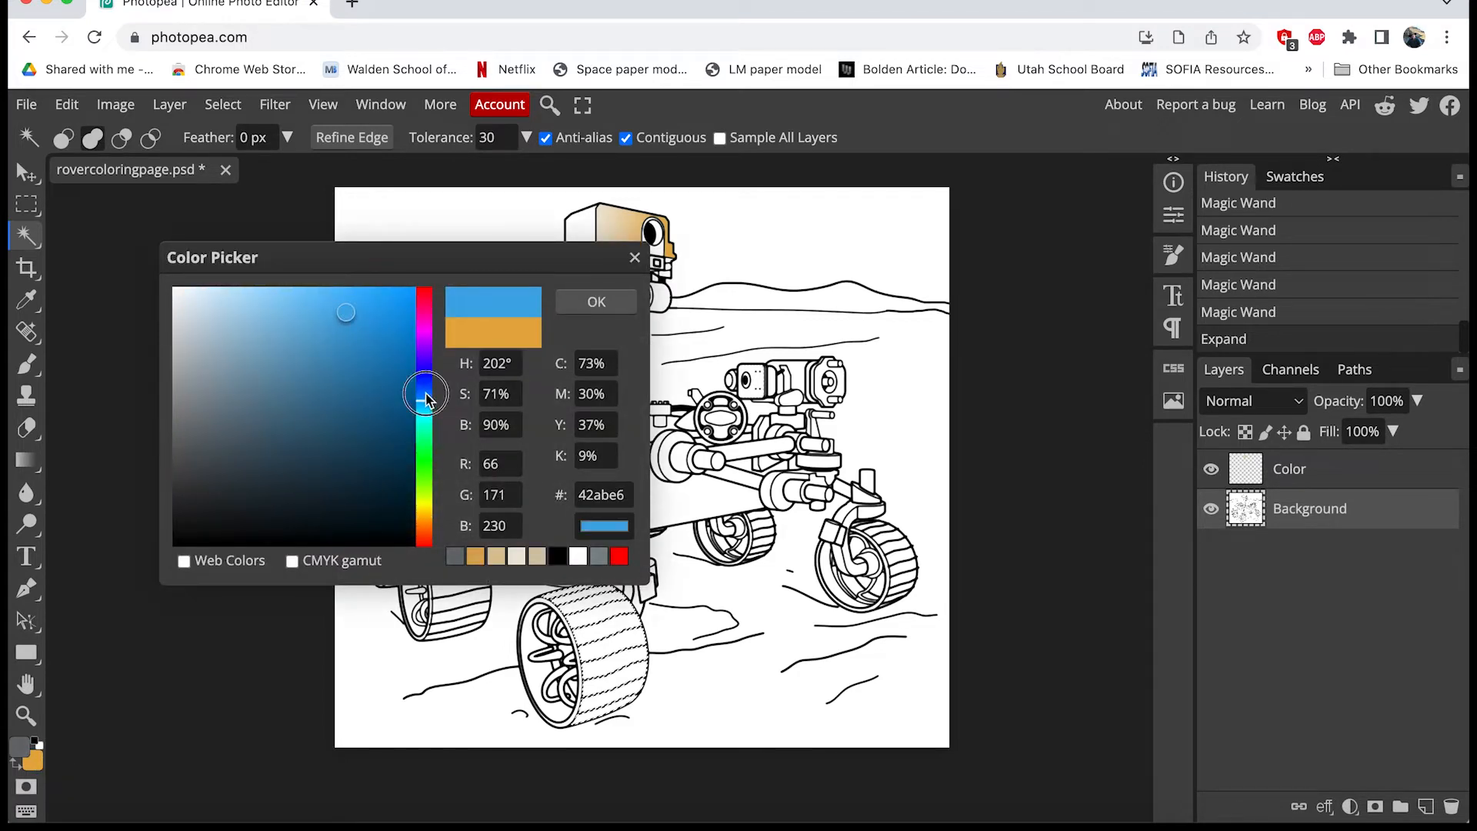
click(199, 443)
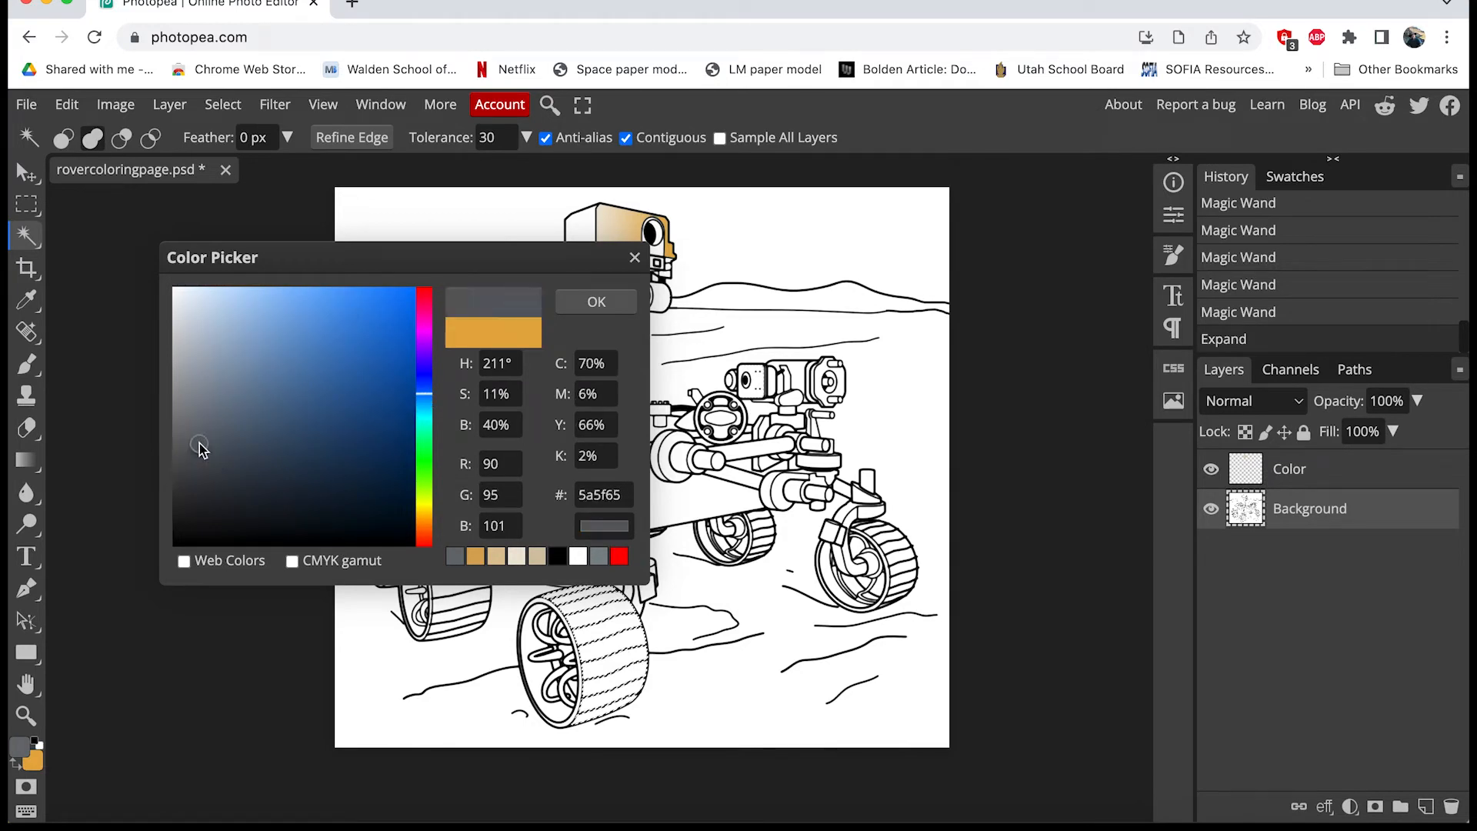
click(591, 304)
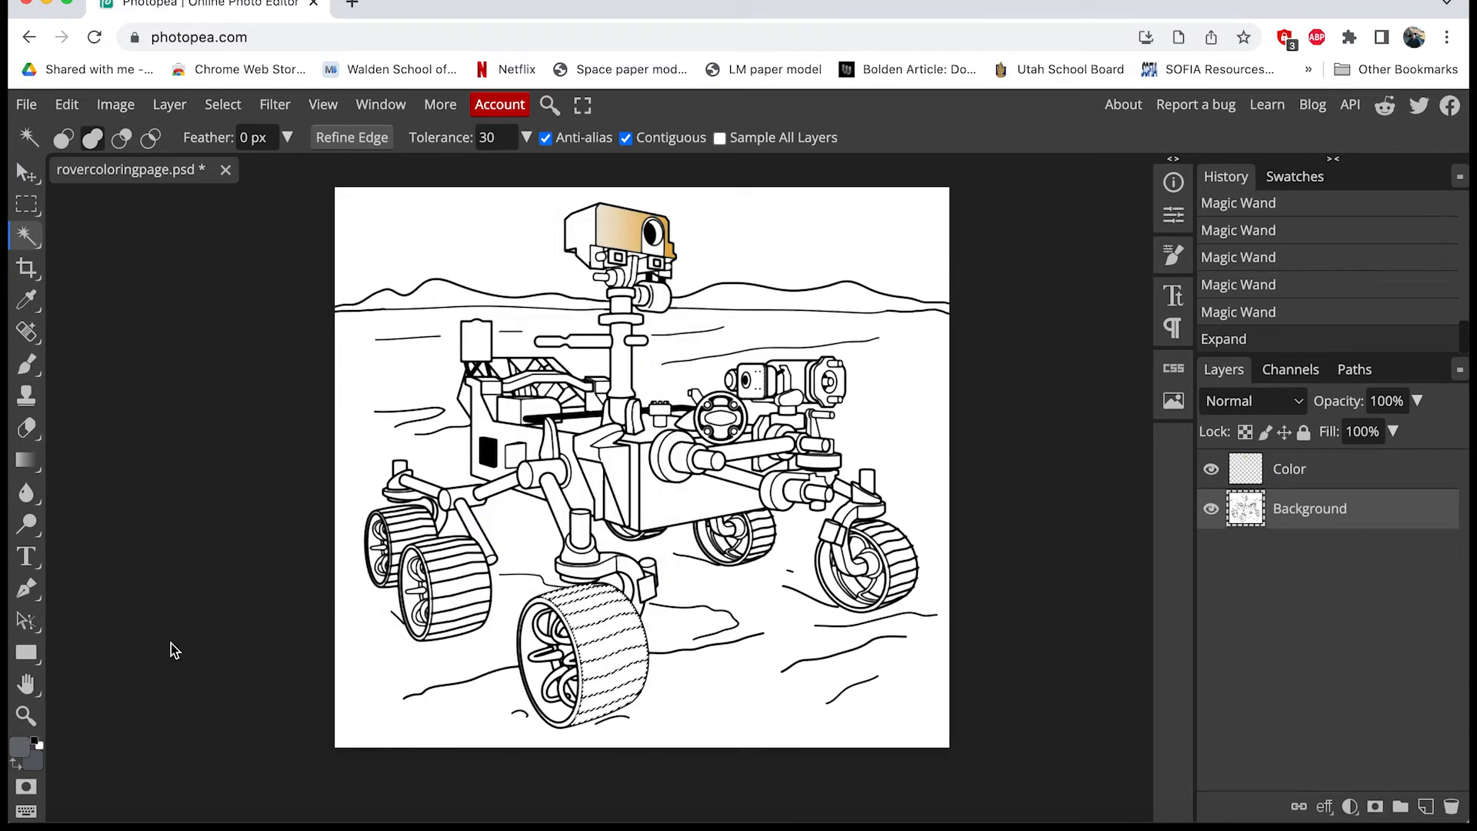
Add a light blue-gray b2bec7 color stop at 39% to the linear gradient between the two grays.
click(27, 462)
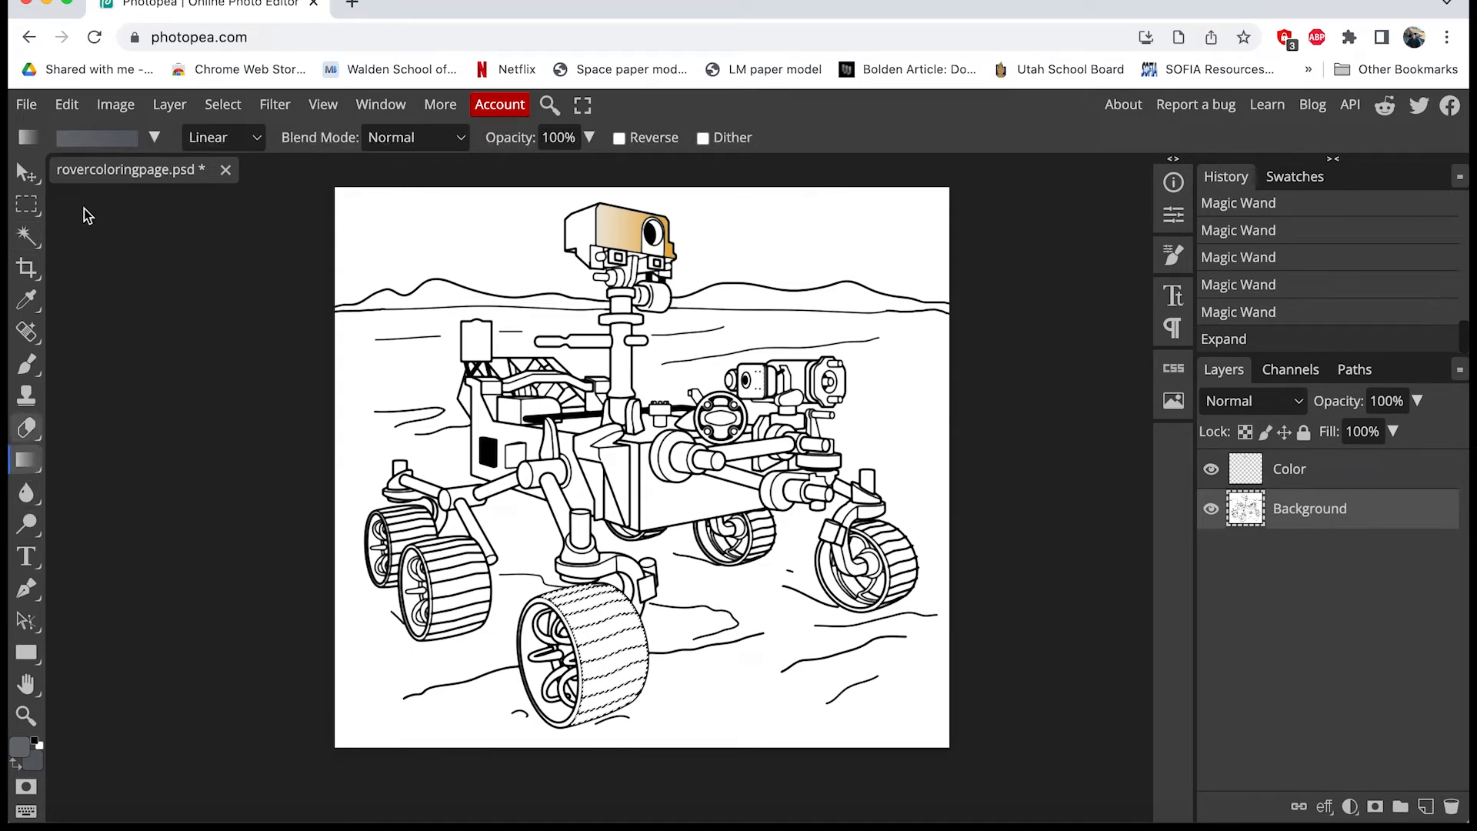
click(108, 139)
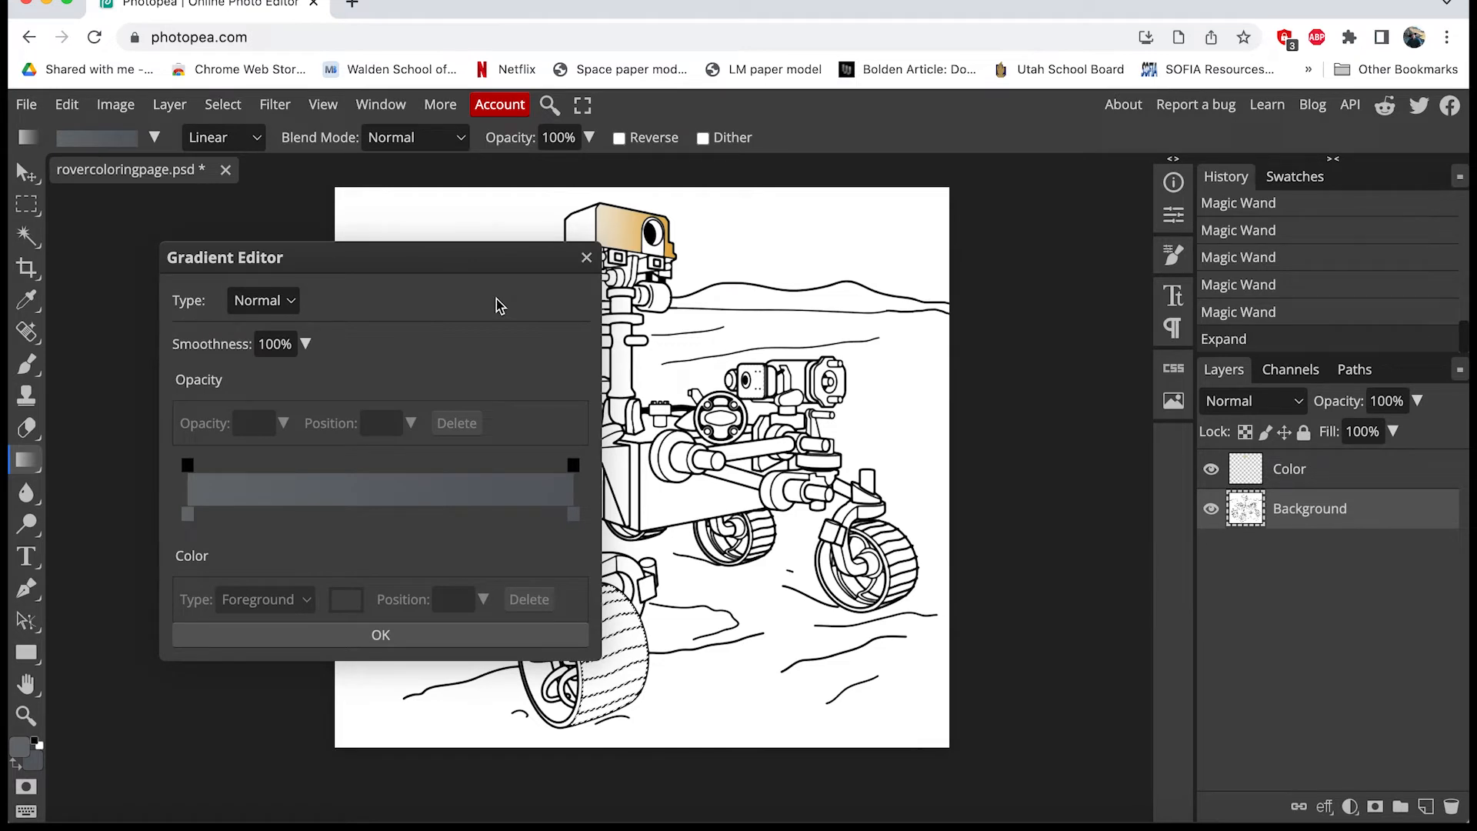
click(337, 514)
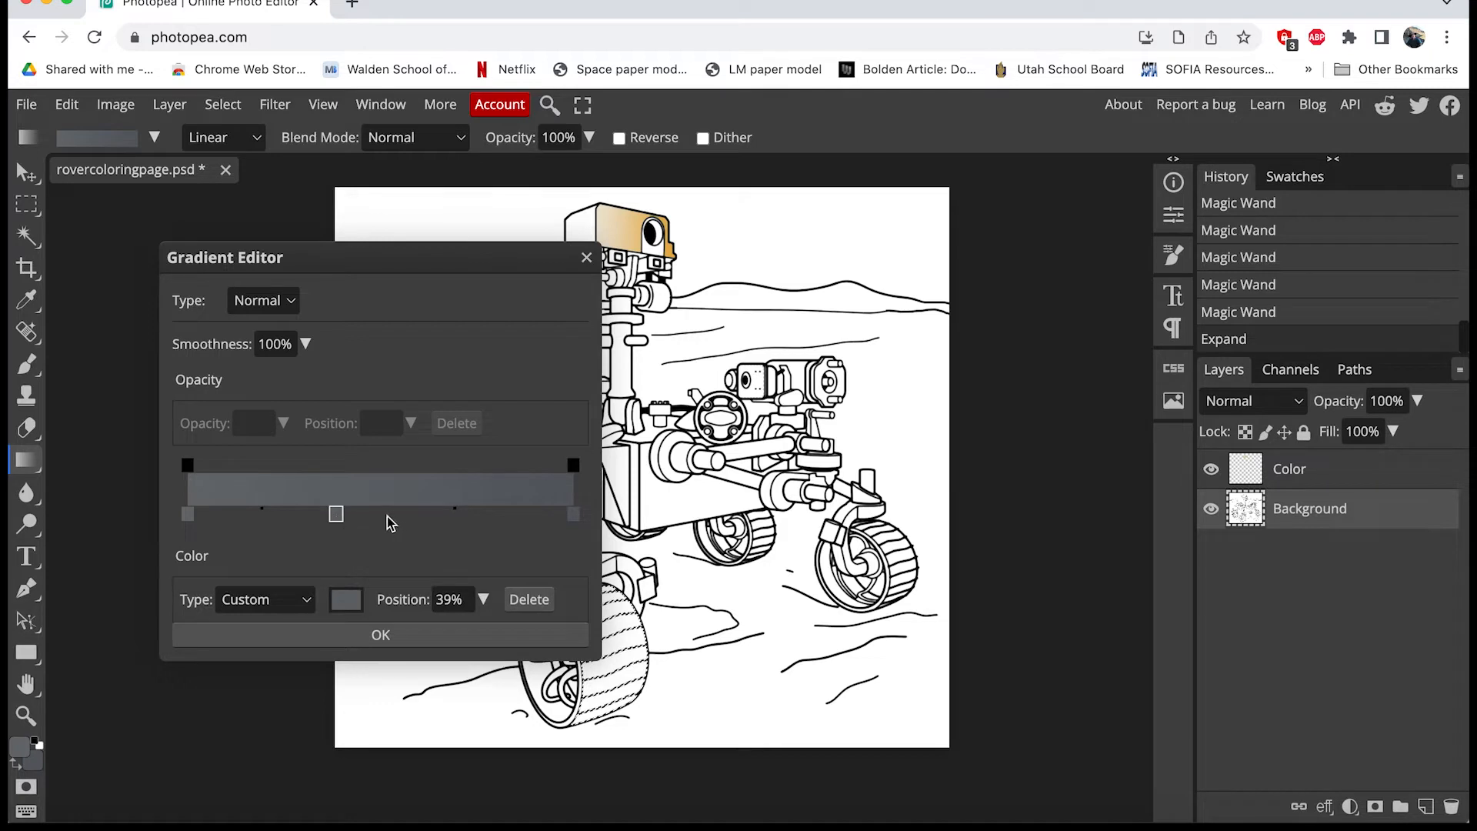
click(345, 601)
click(346, 600)
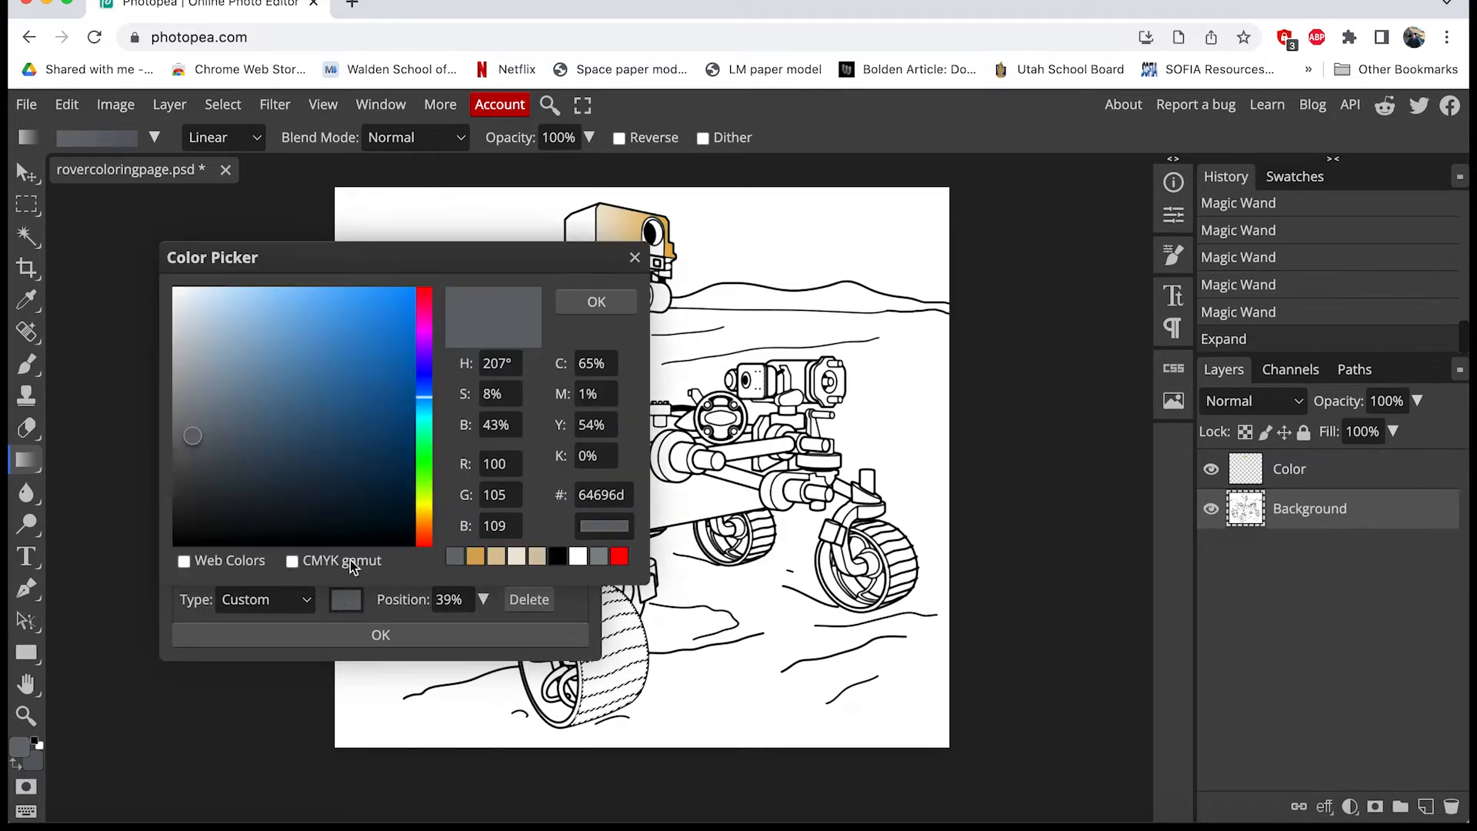
click(197, 345)
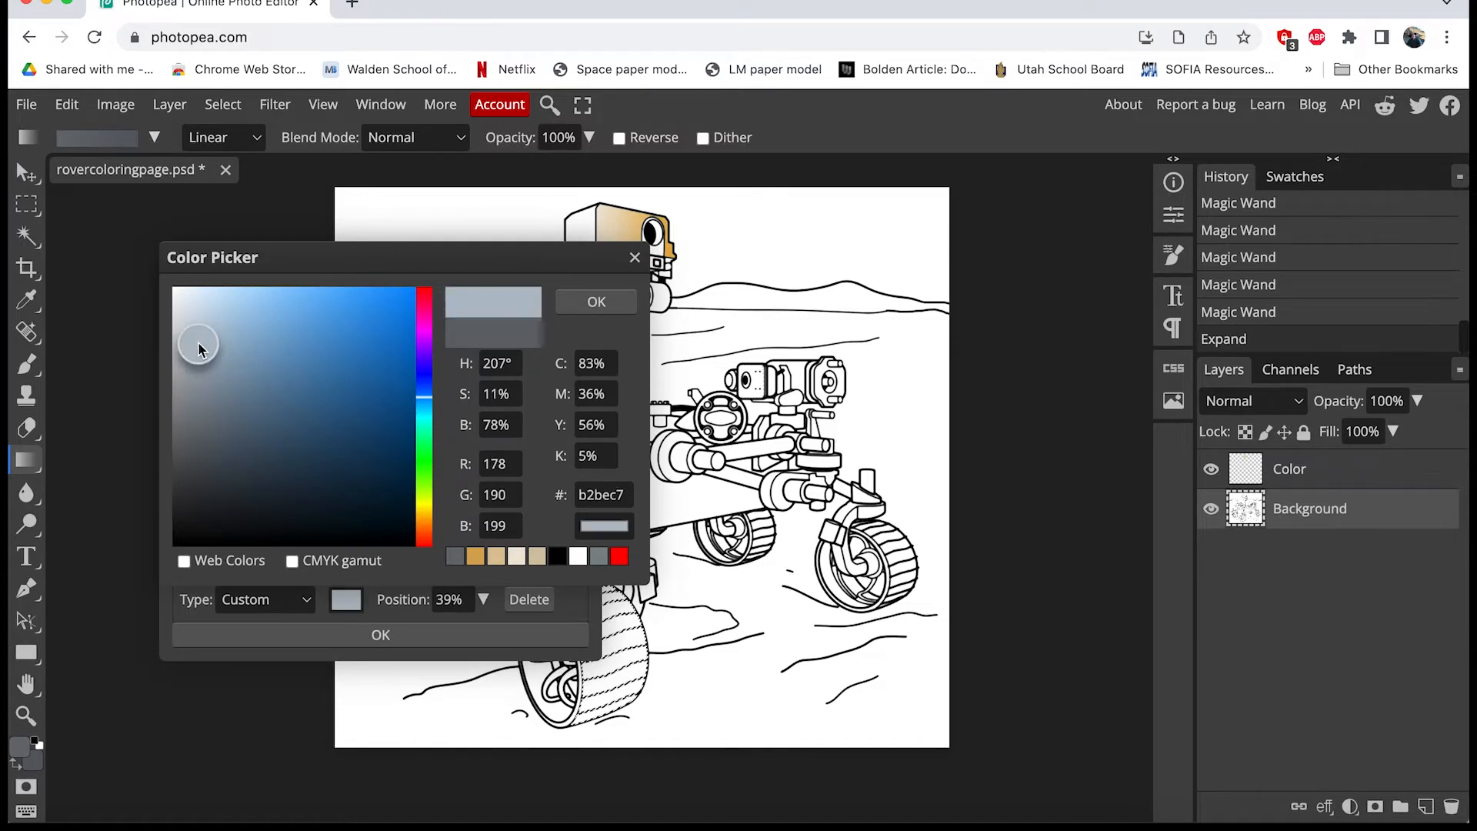
click(608, 304)
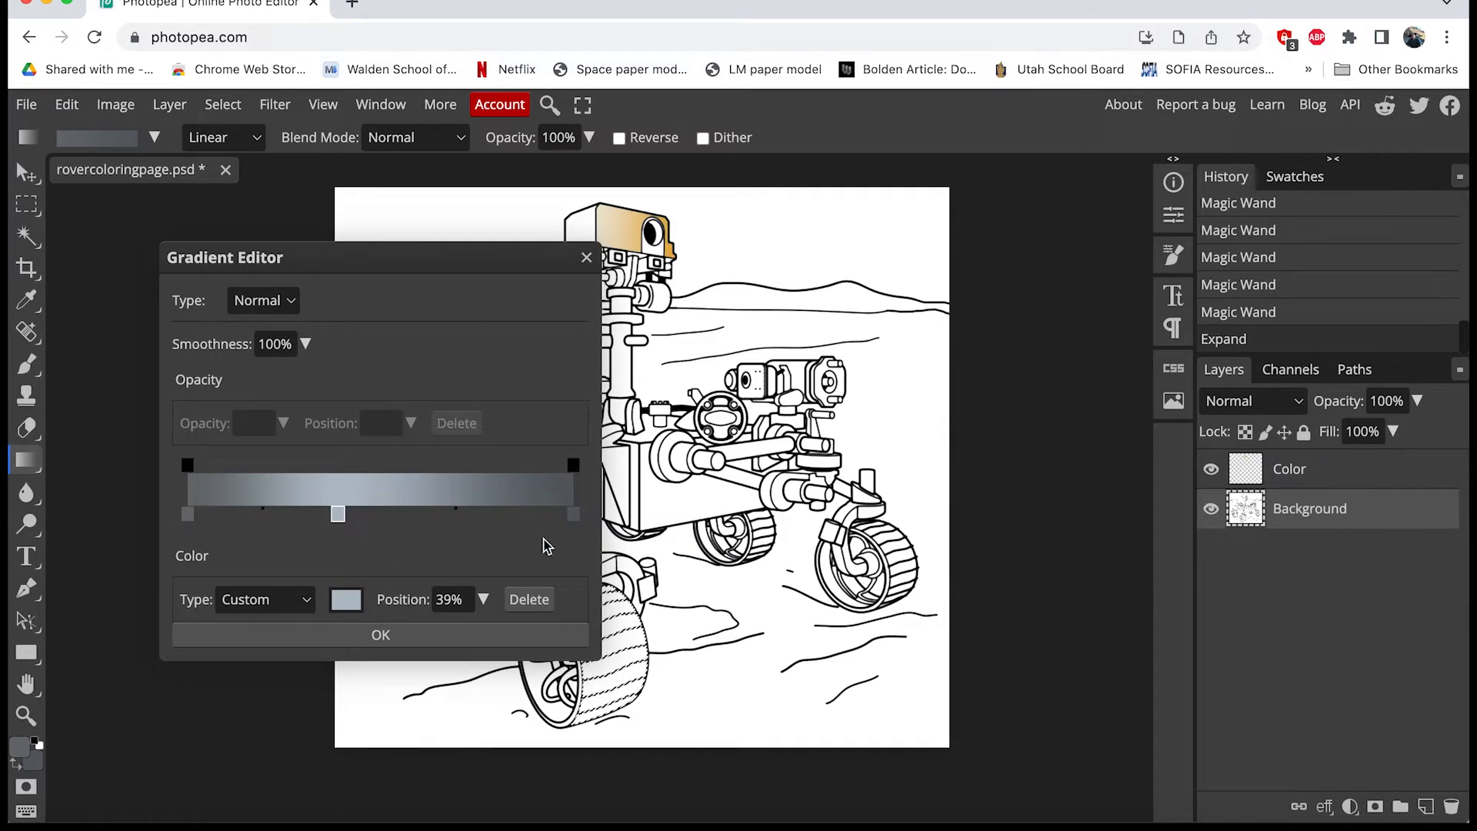
click(467, 637)
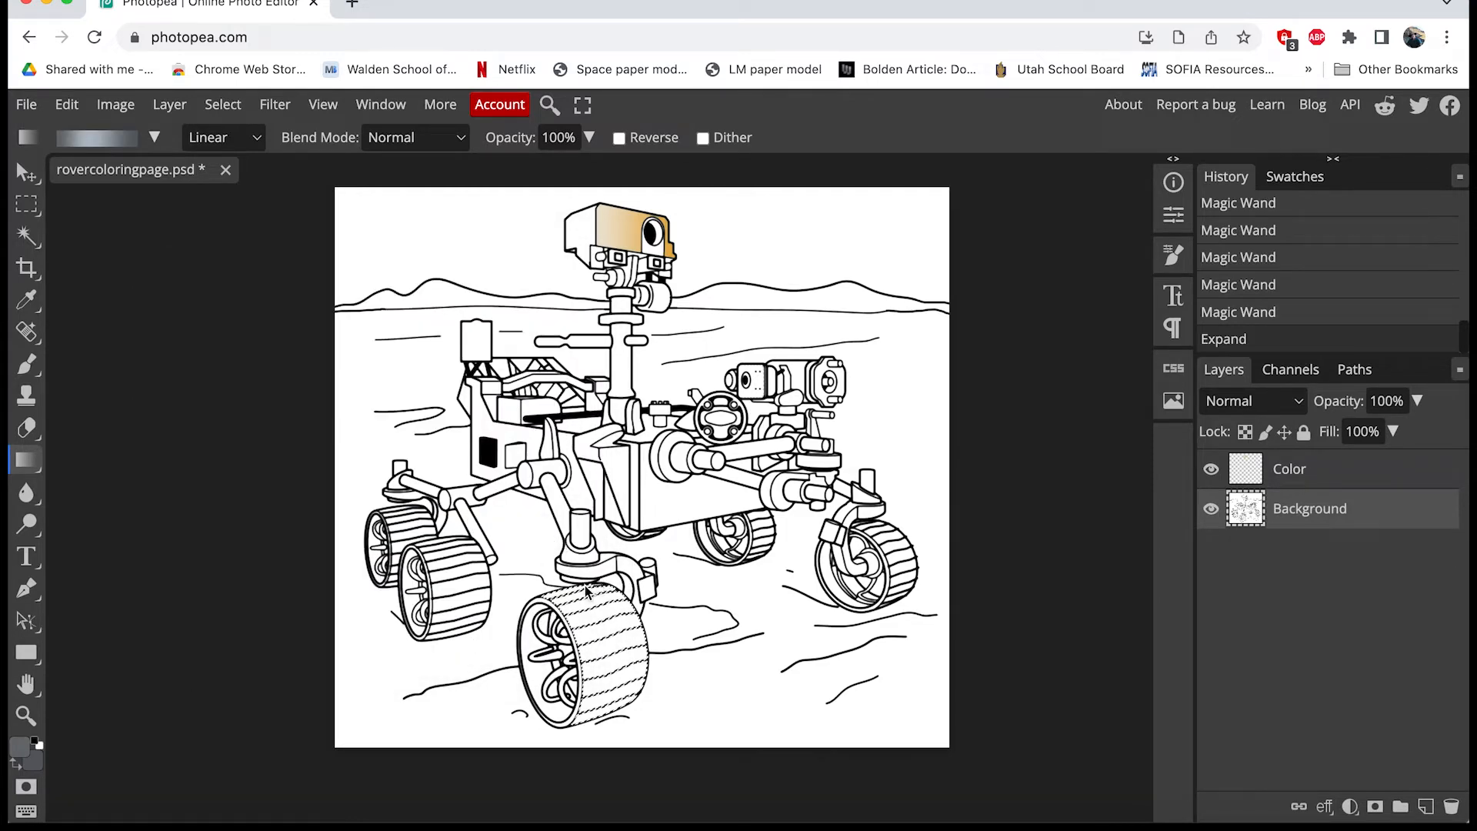
drag(585, 589, 604, 719)
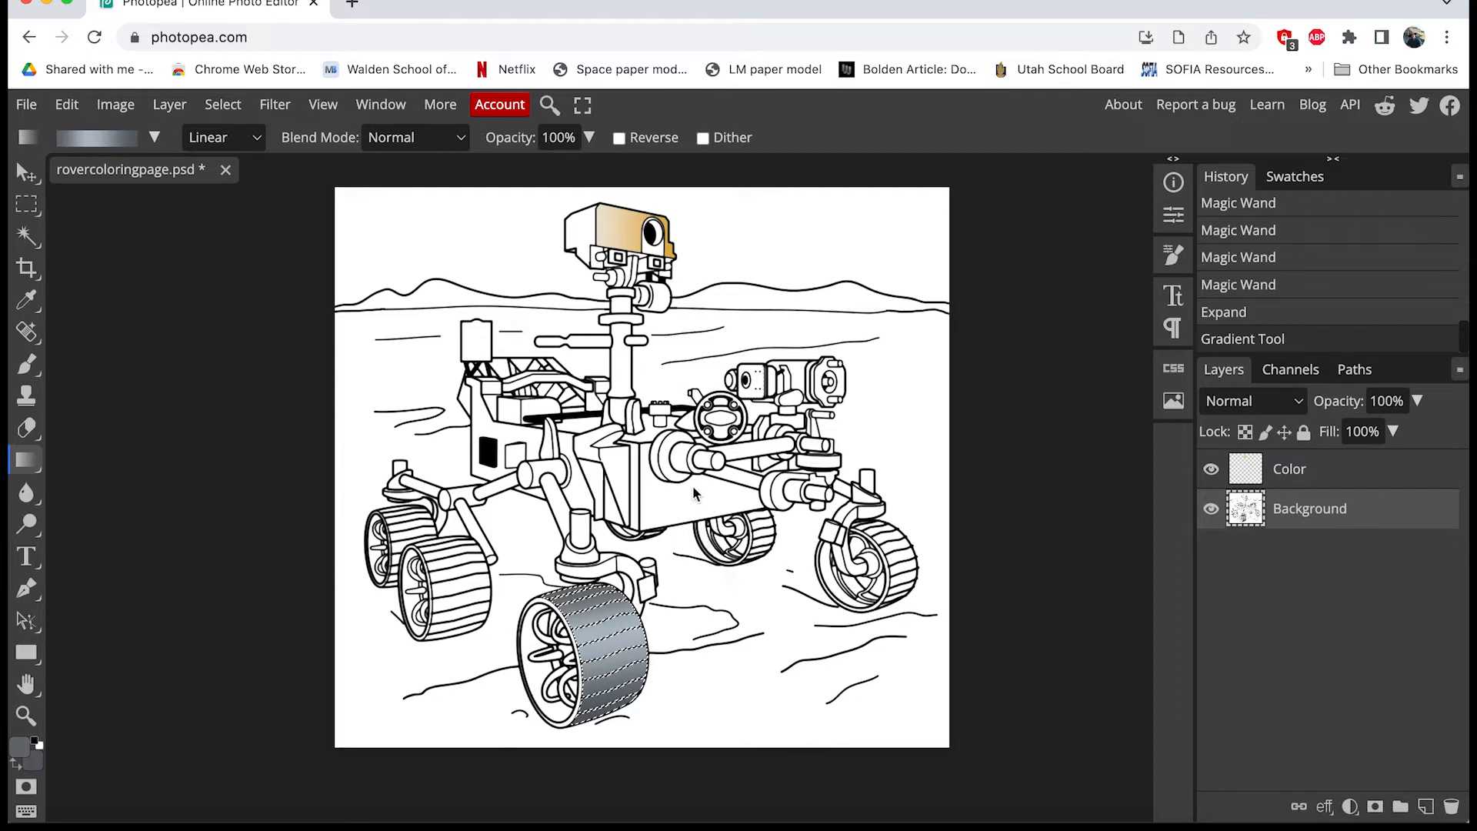
click(1211, 470)
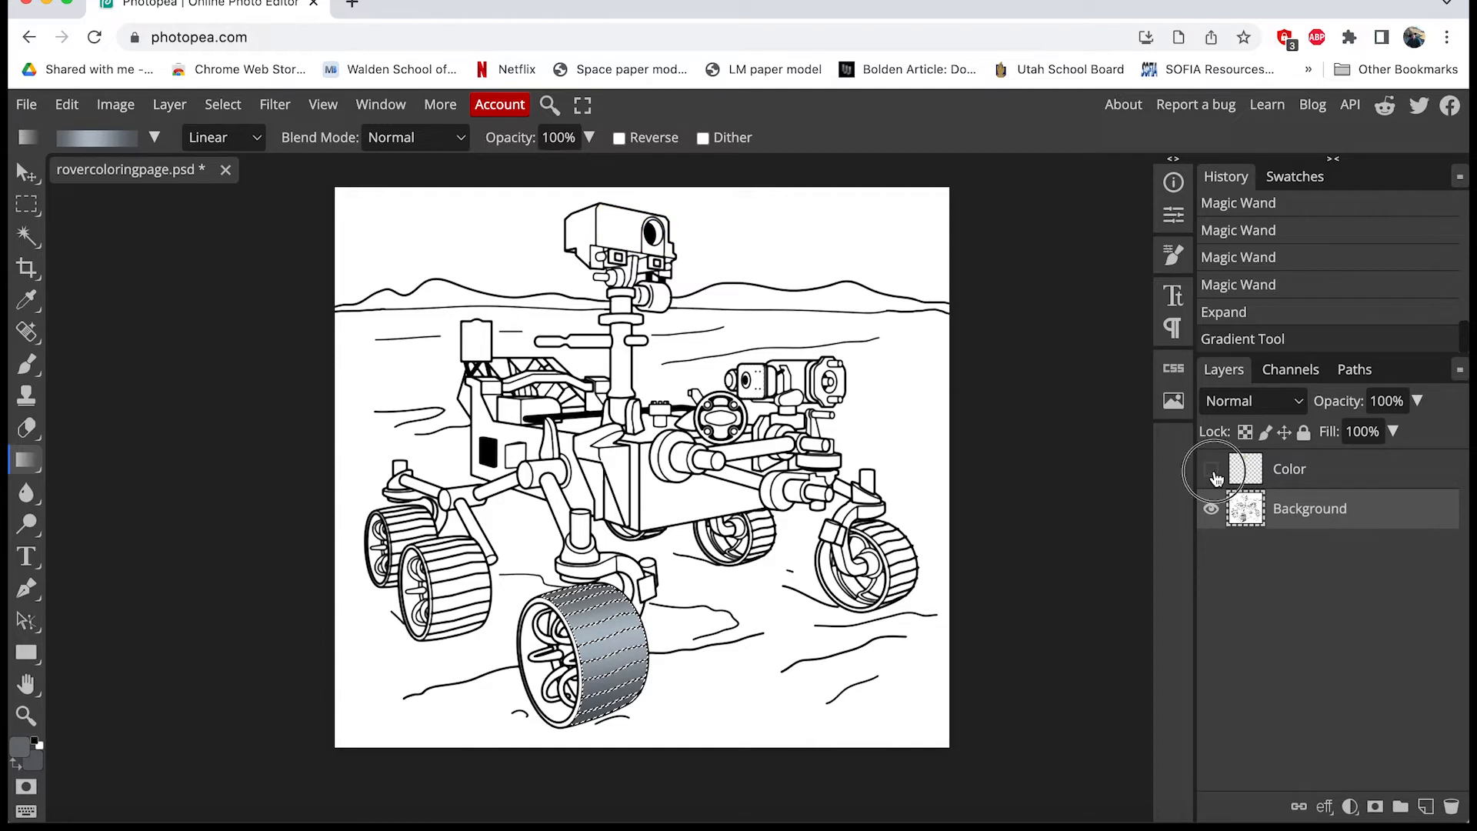
click(1213, 470)
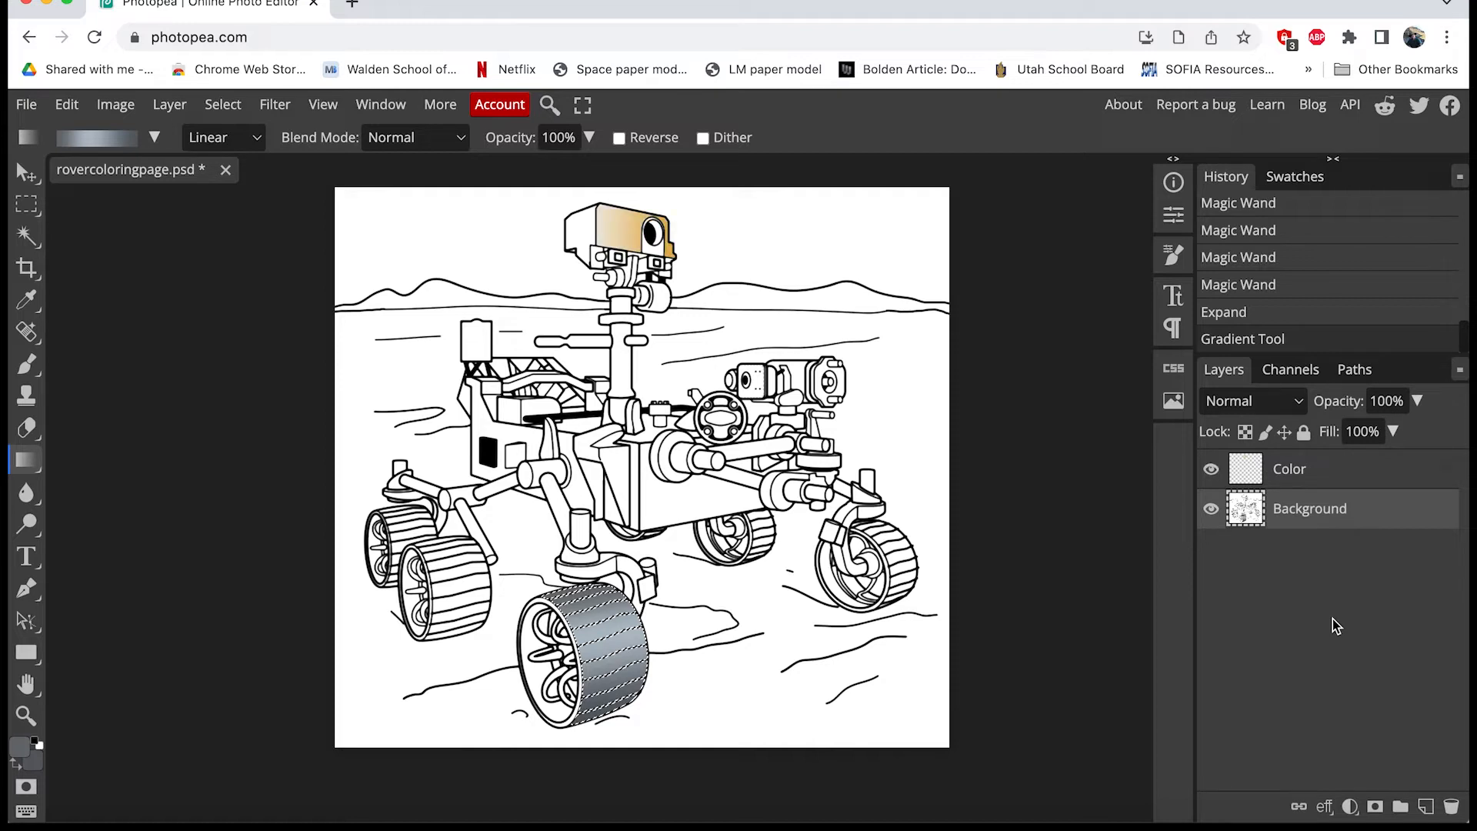
key(ctrl+z)
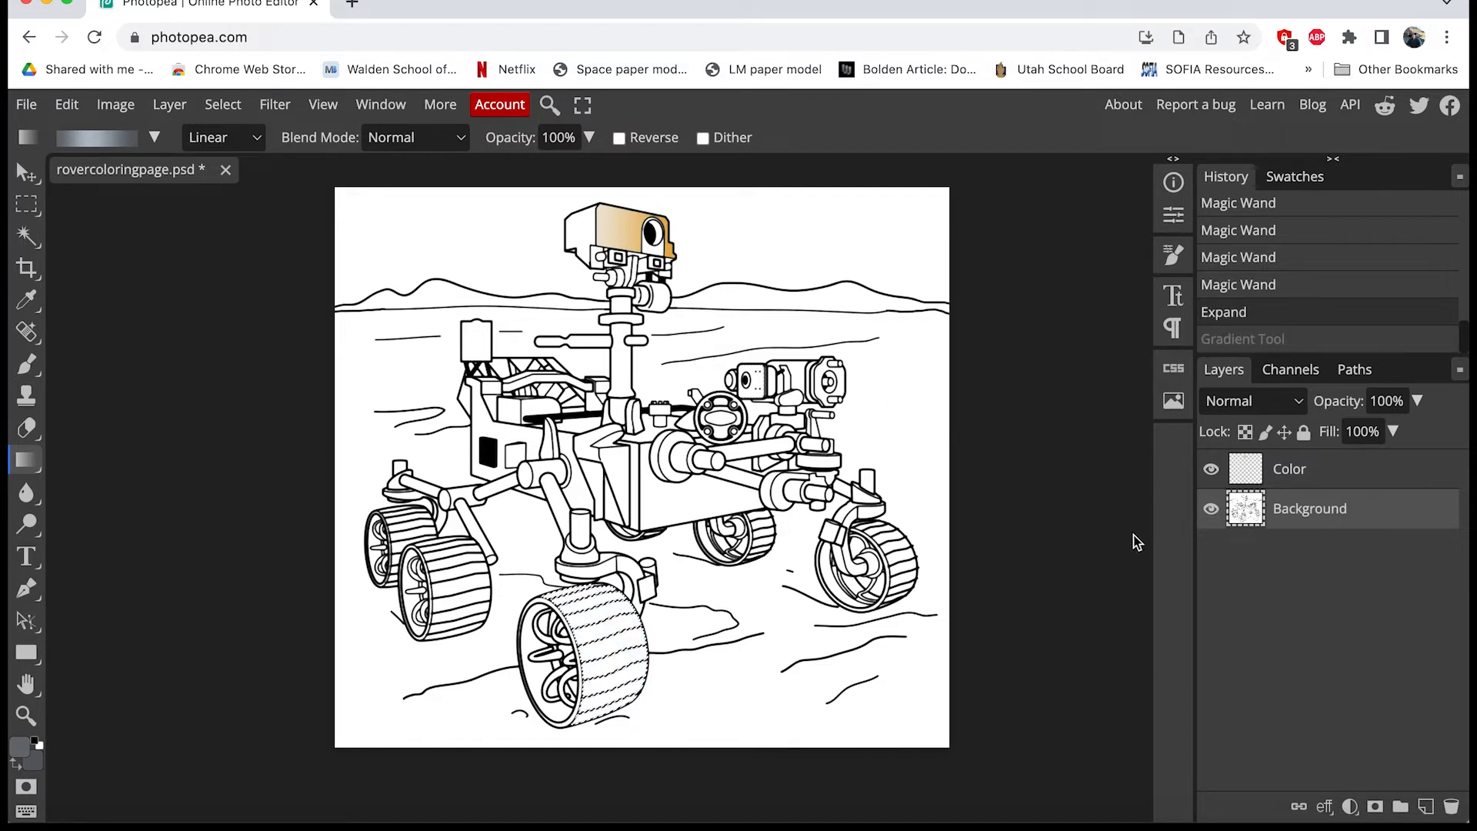
Fill the selected front wheel tread on the Color layer with the gray gradient from its upper to its lower edge, and deselect.
click(1325, 471)
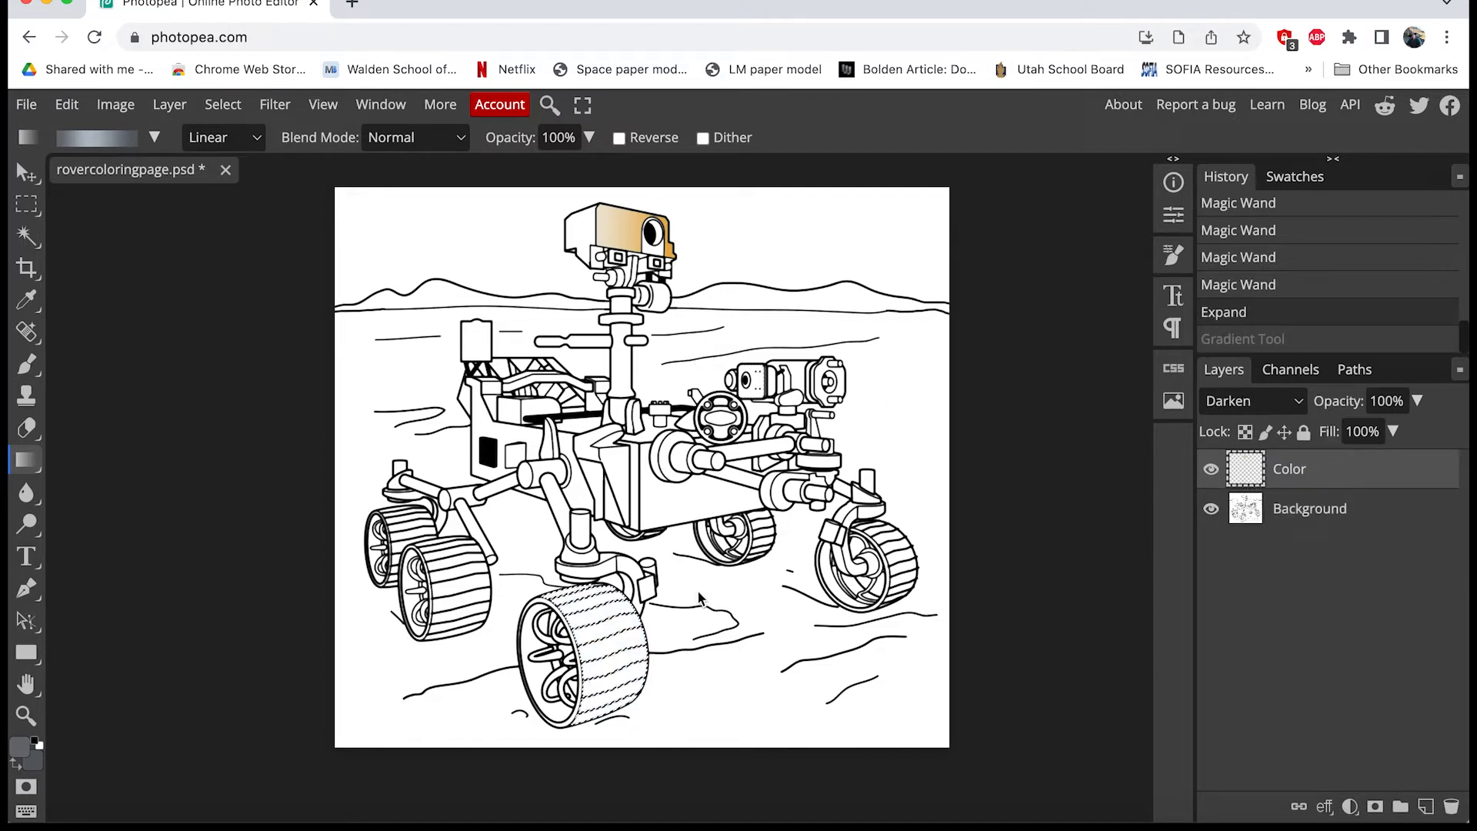
drag(582, 589, 606, 719)
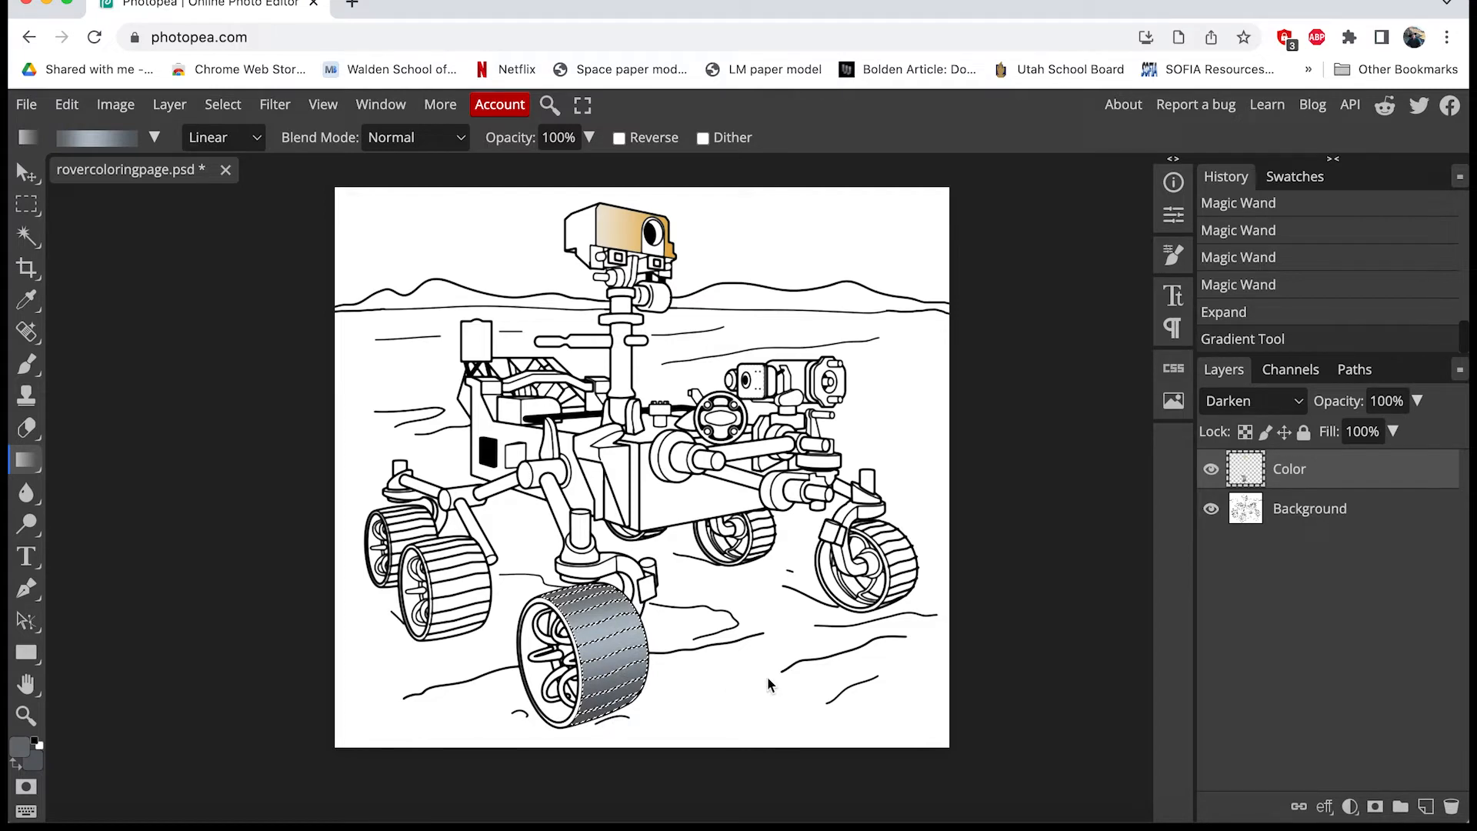
key(ctrl+d)
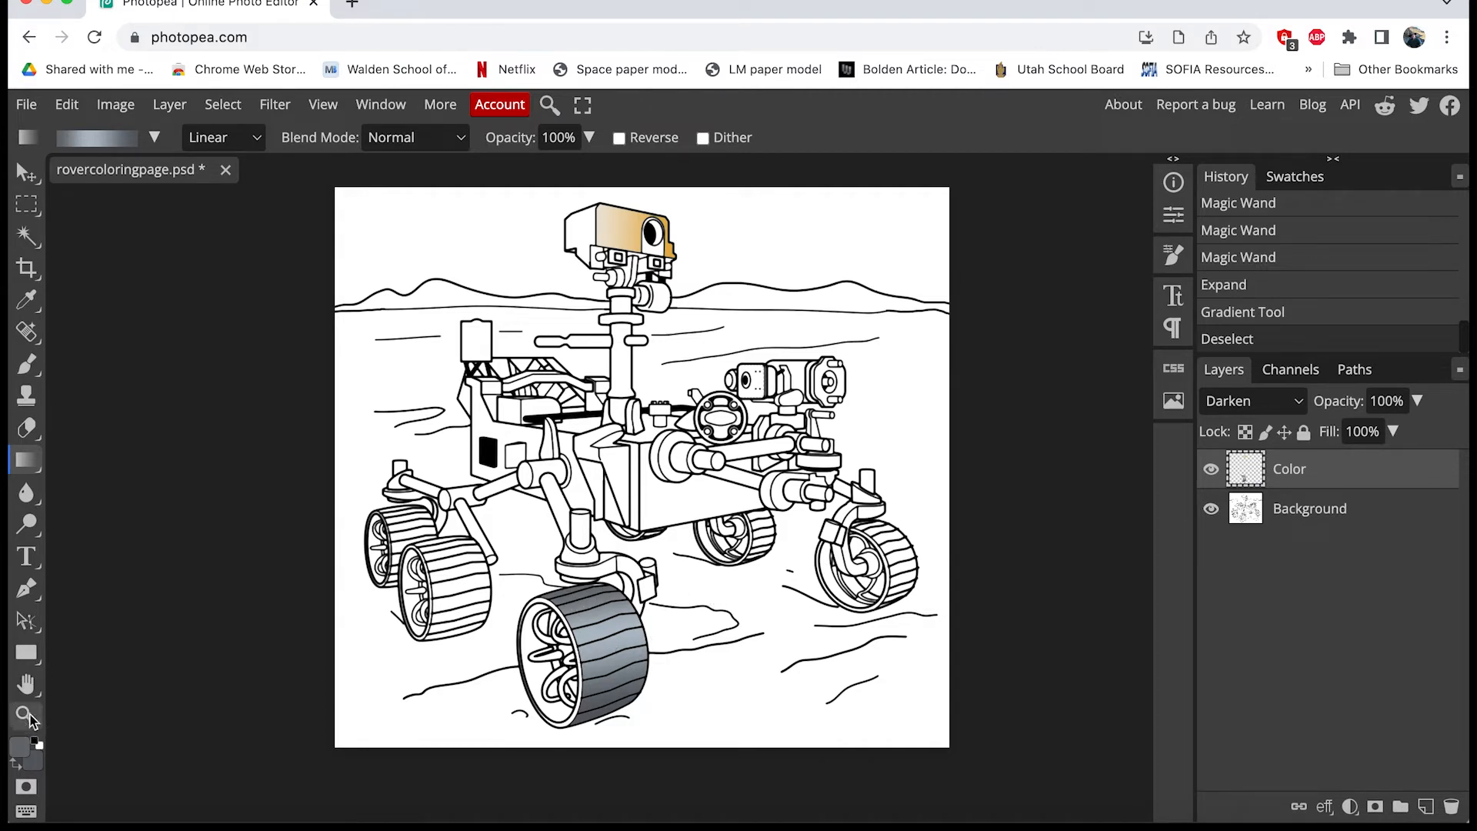
Paint over the unfilled white gap along the top edge of the front wheel tread with the gray Brush on the Color layer.
key(z)
click(599, 586)
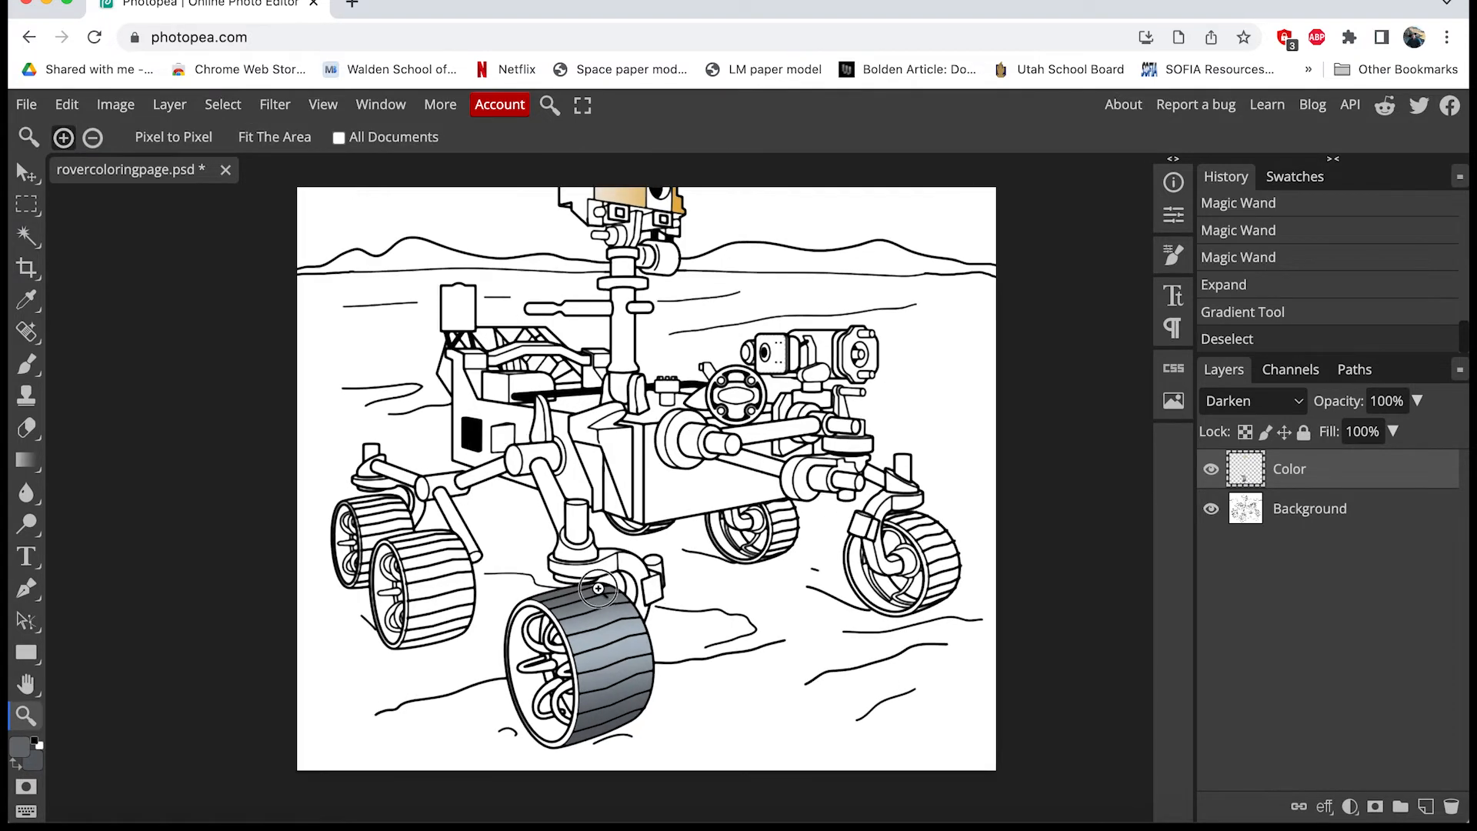
click(599, 589)
click(599, 588)
click(599, 589)
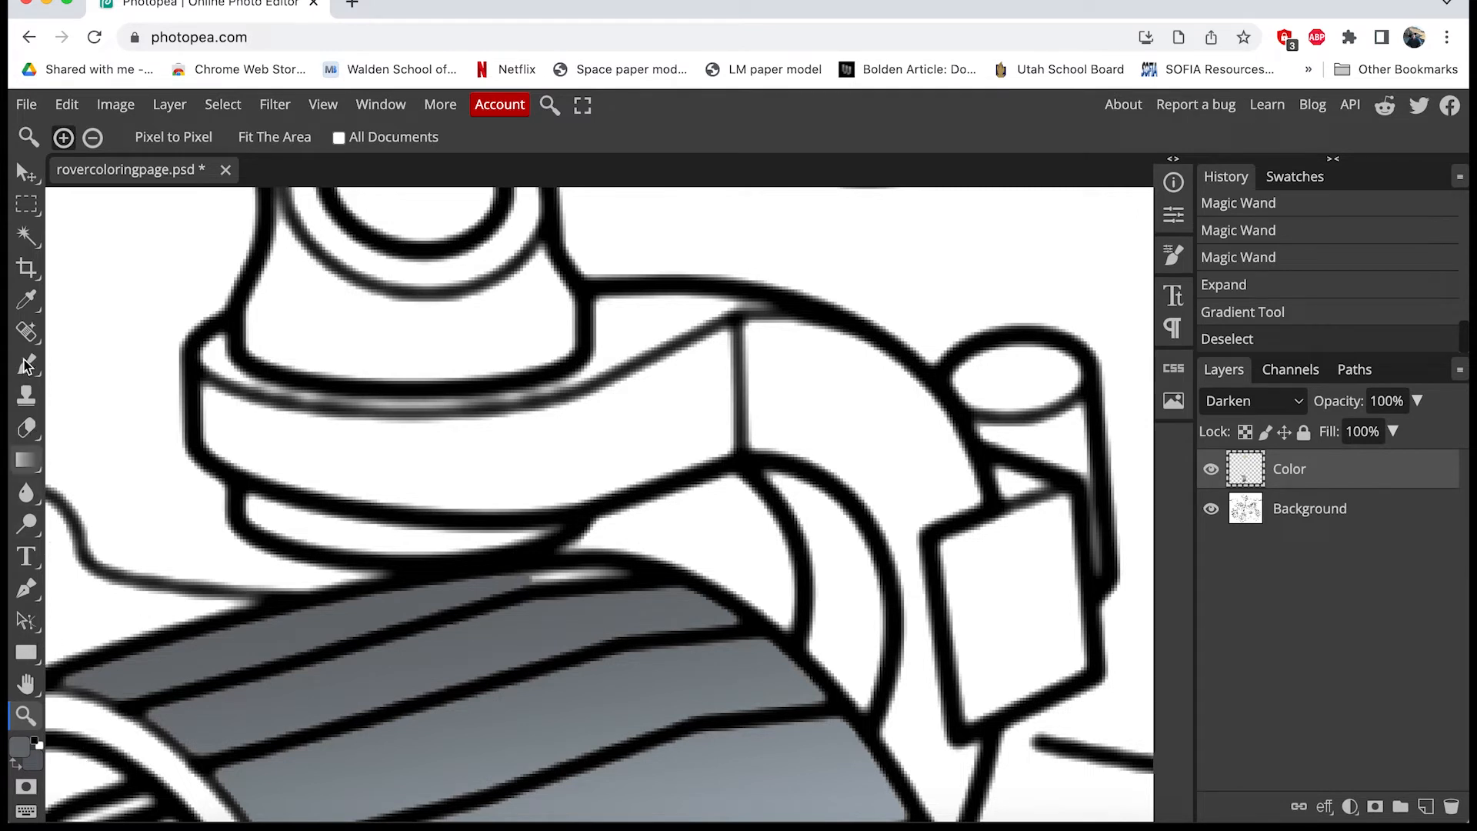
key(b)
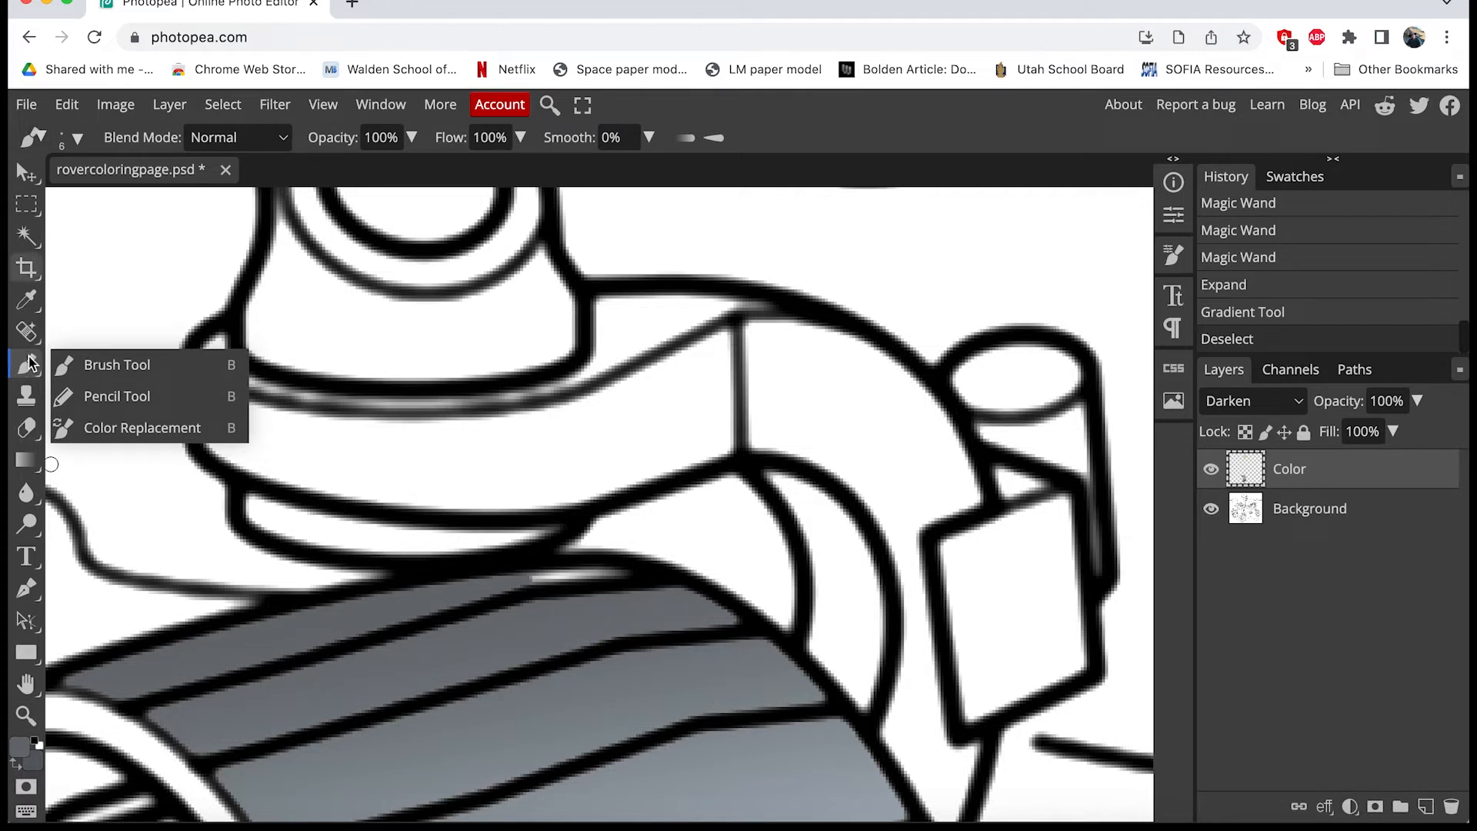
click(51, 464)
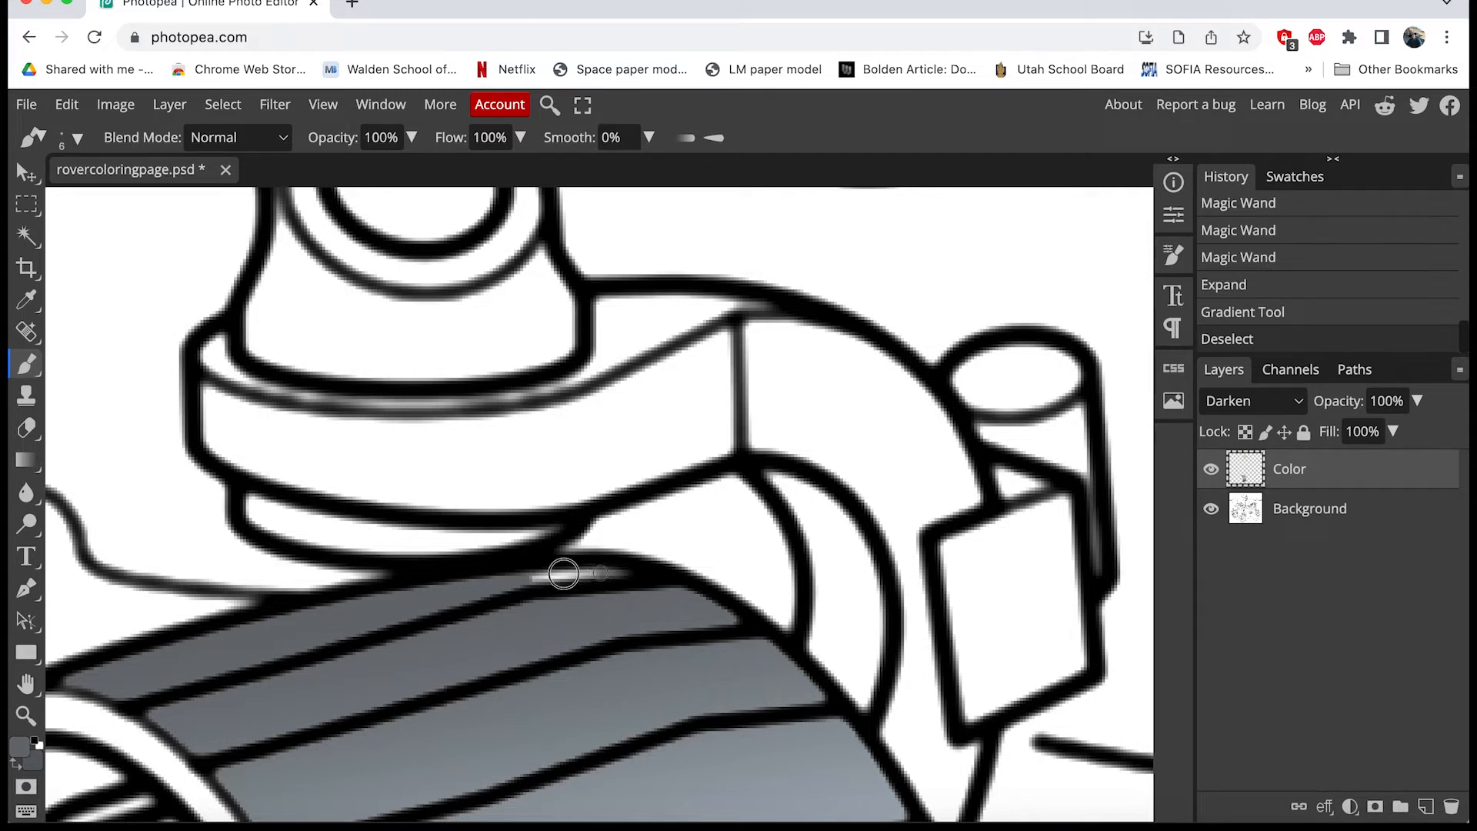
drag(520, 578, 460, 591)
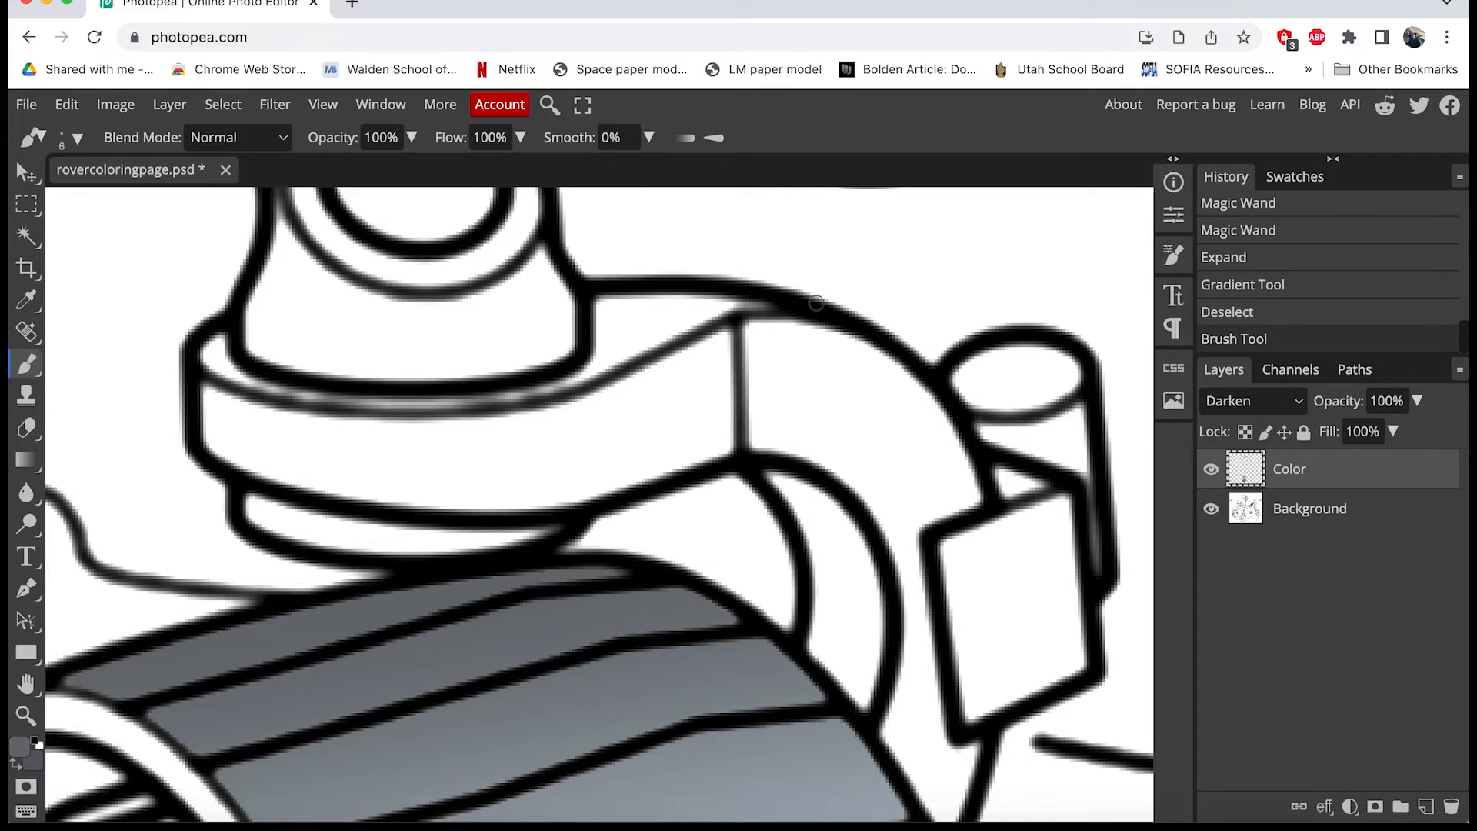
key(super+d)
key(super+d)
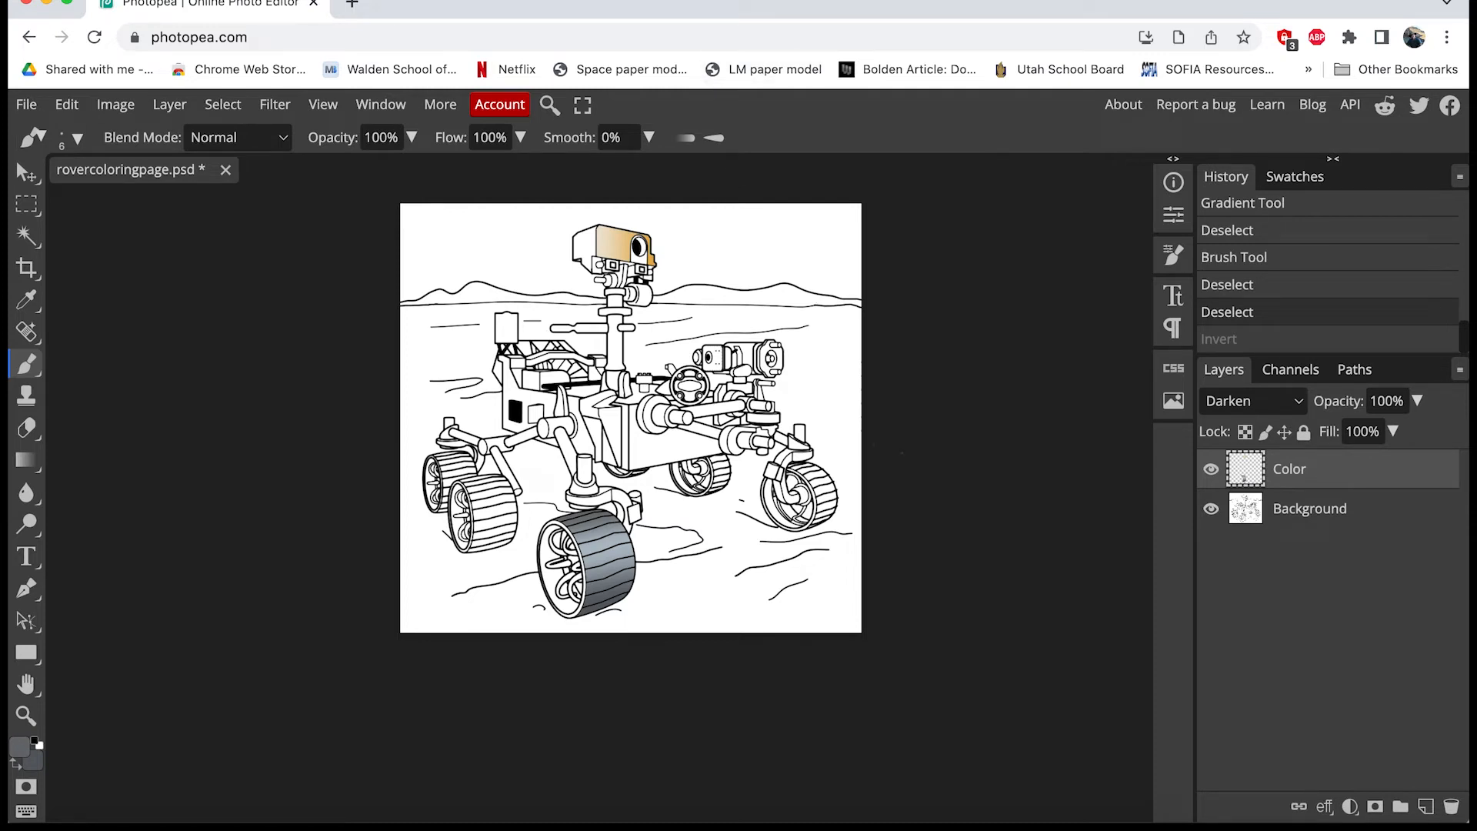
On the Background layer, restore the default black and white colors and select a small circle in the upper-right sky.
click(1281, 509)
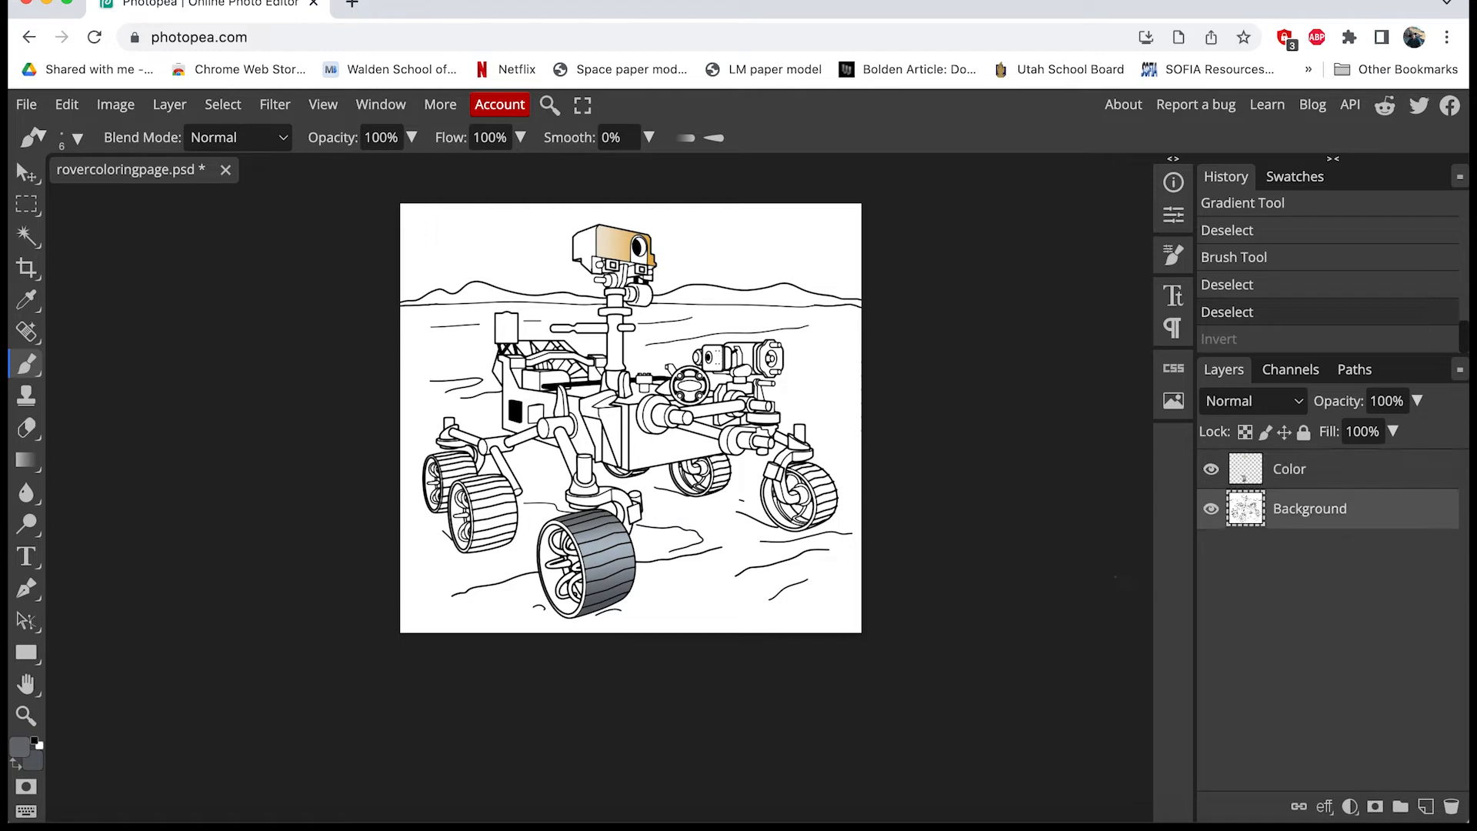
click(35, 741)
click(31, 204)
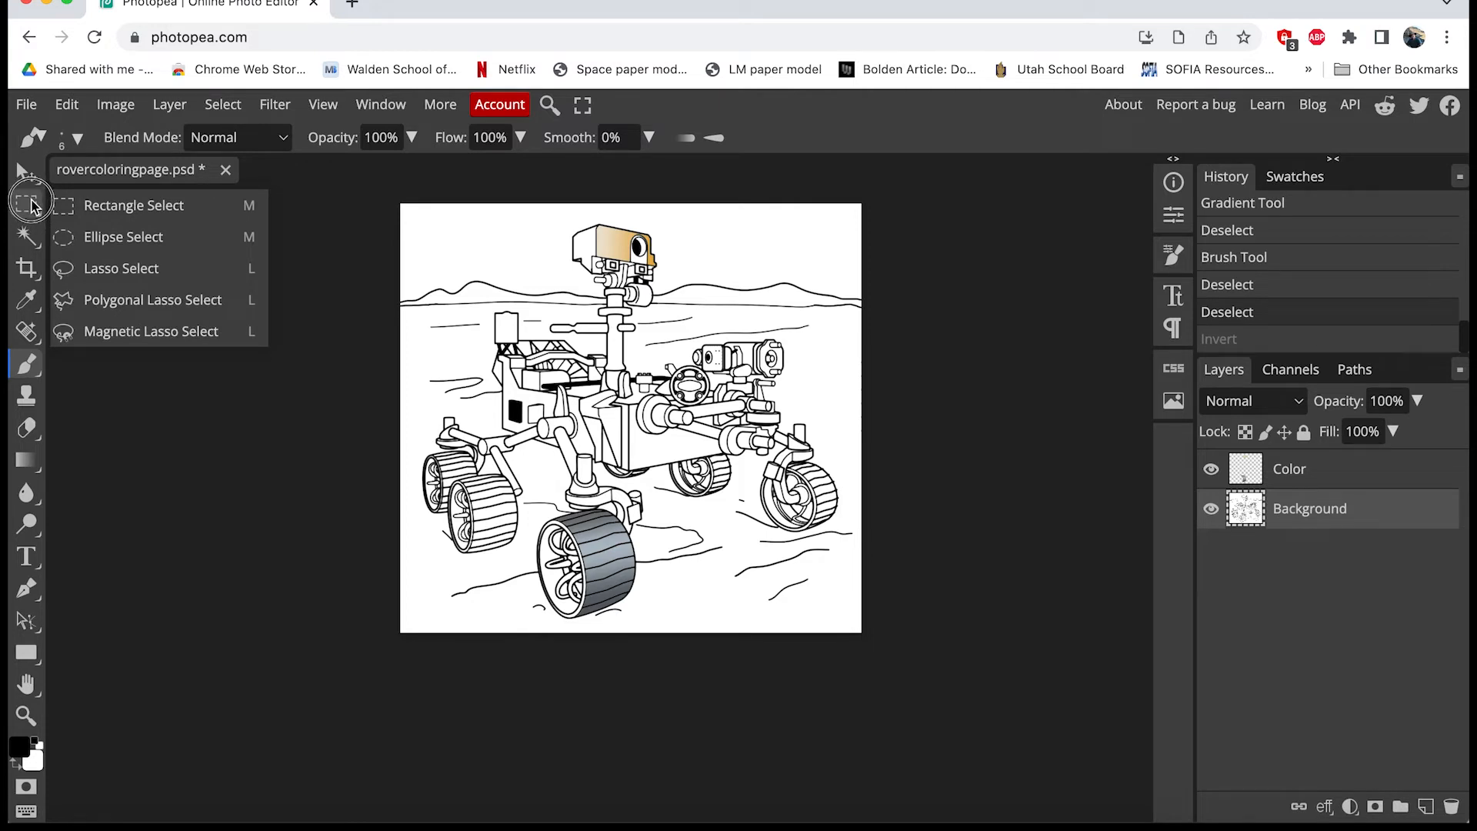
click(73, 238)
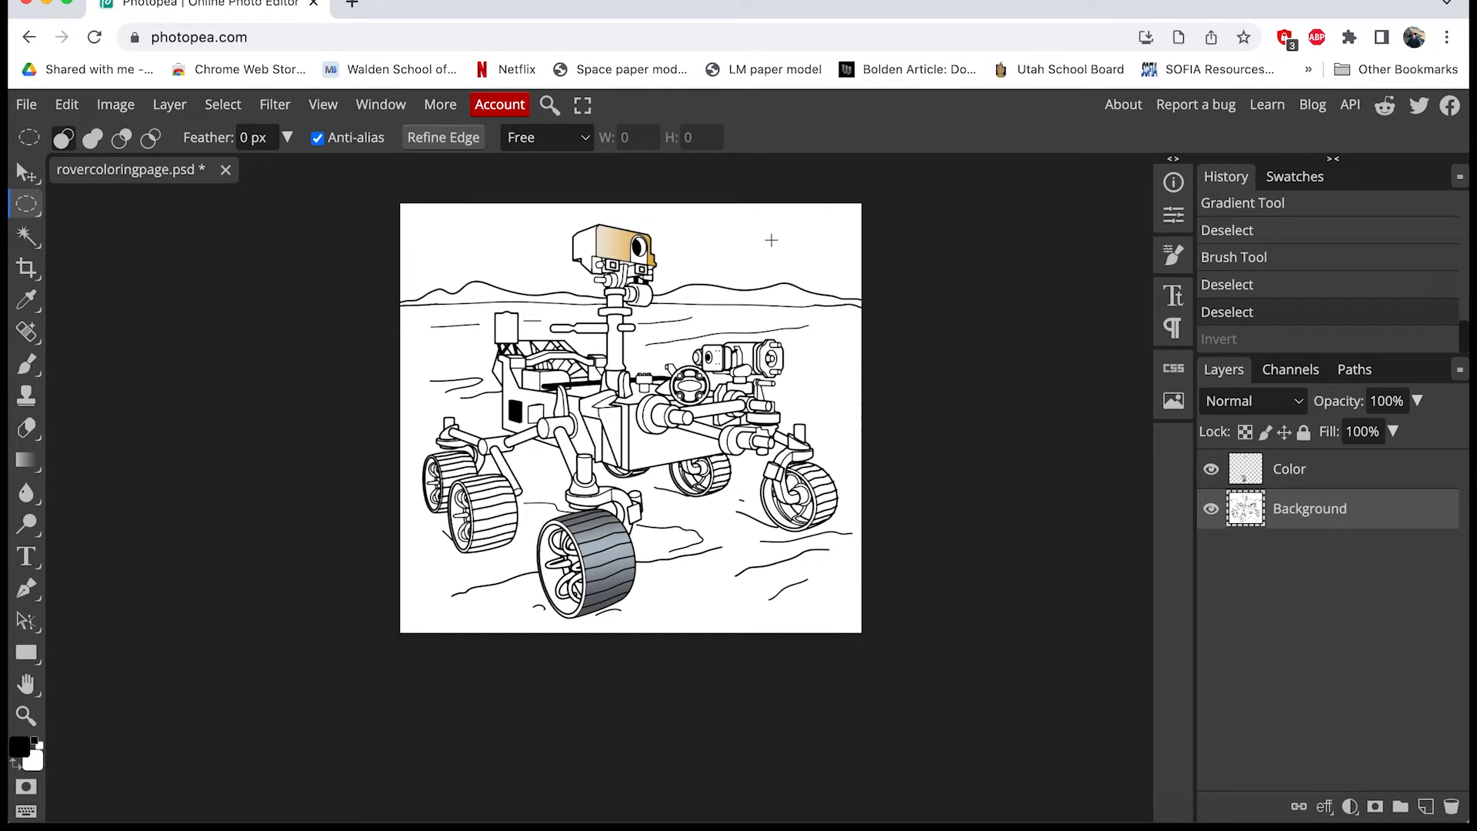
drag(788, 217, 832, 253)
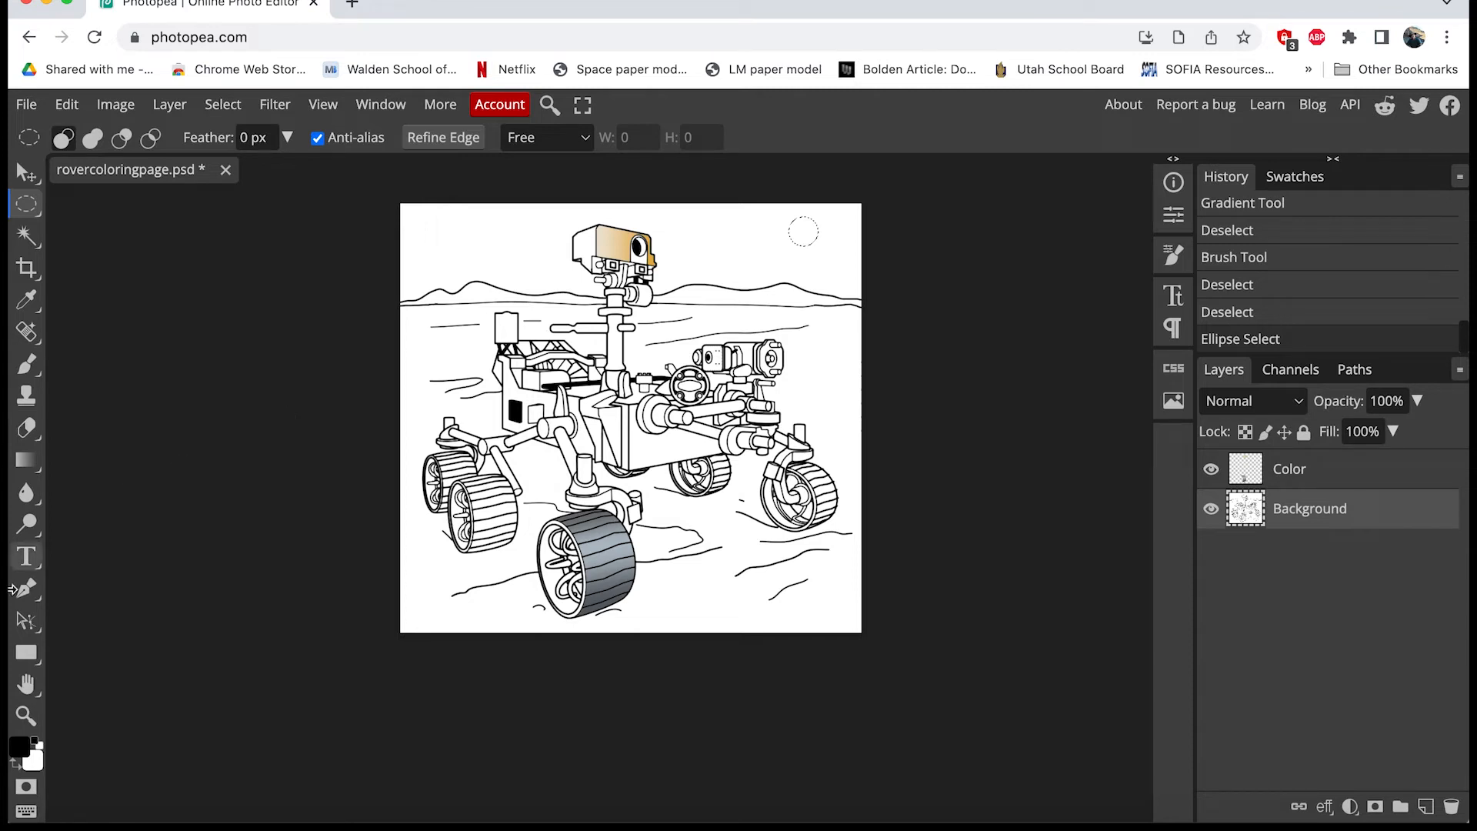
Stroke the circular selection with a 5 px black line positioned on the center, and deselect.
click(67, 105)
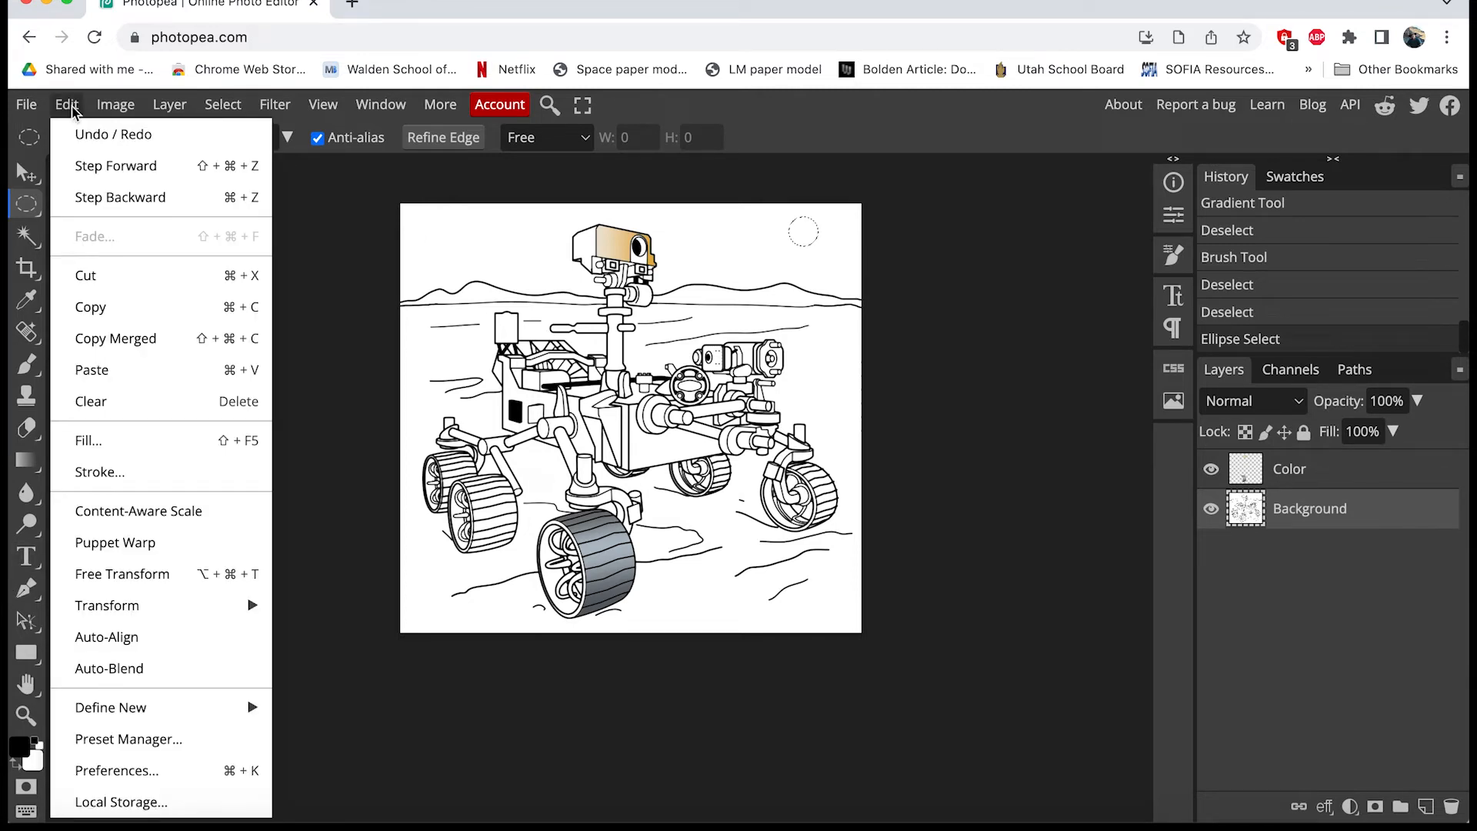
click(94, 473)
drag(385, 301, 360, 304)
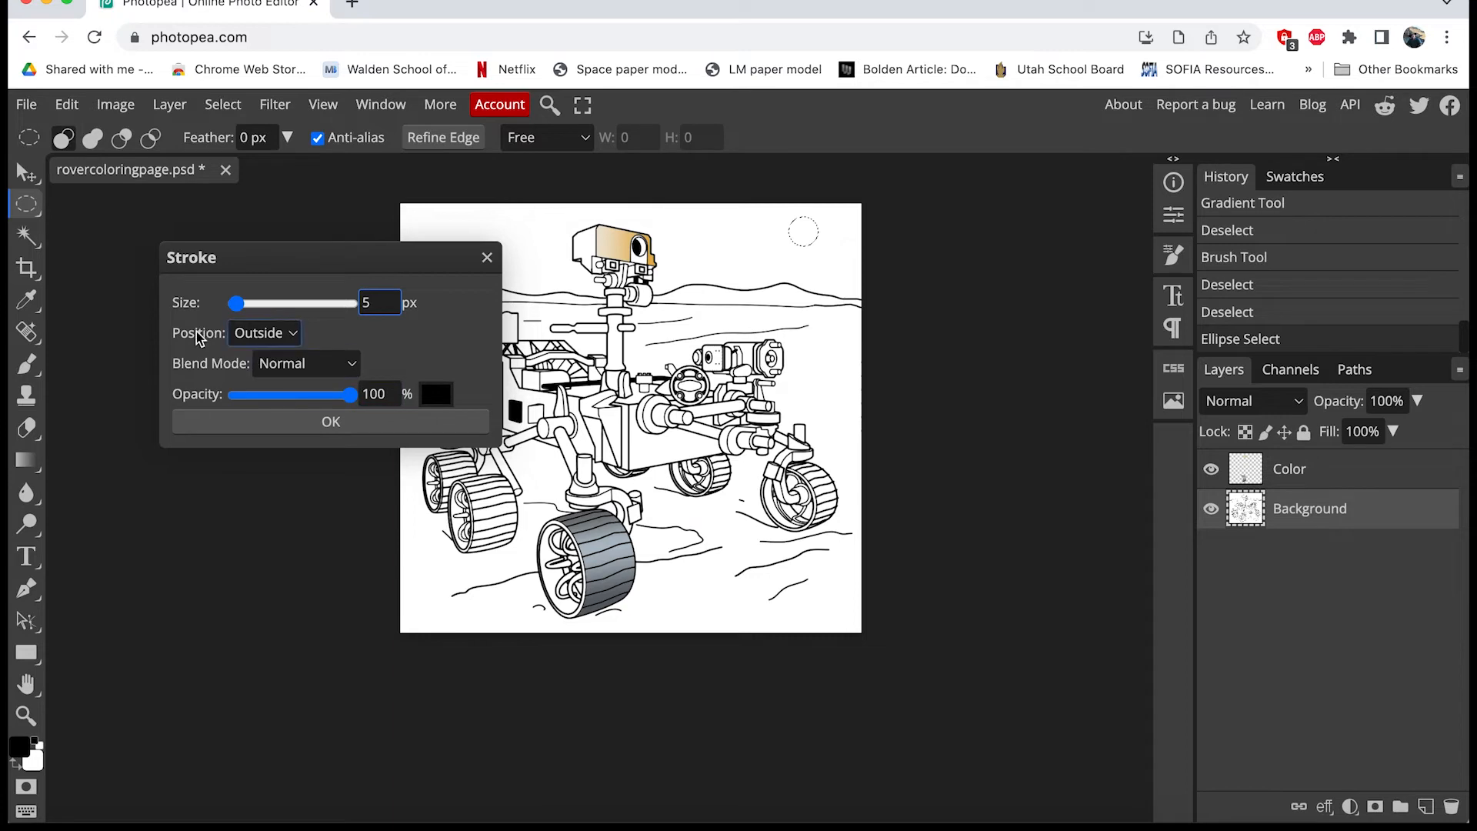
click(273, 337)
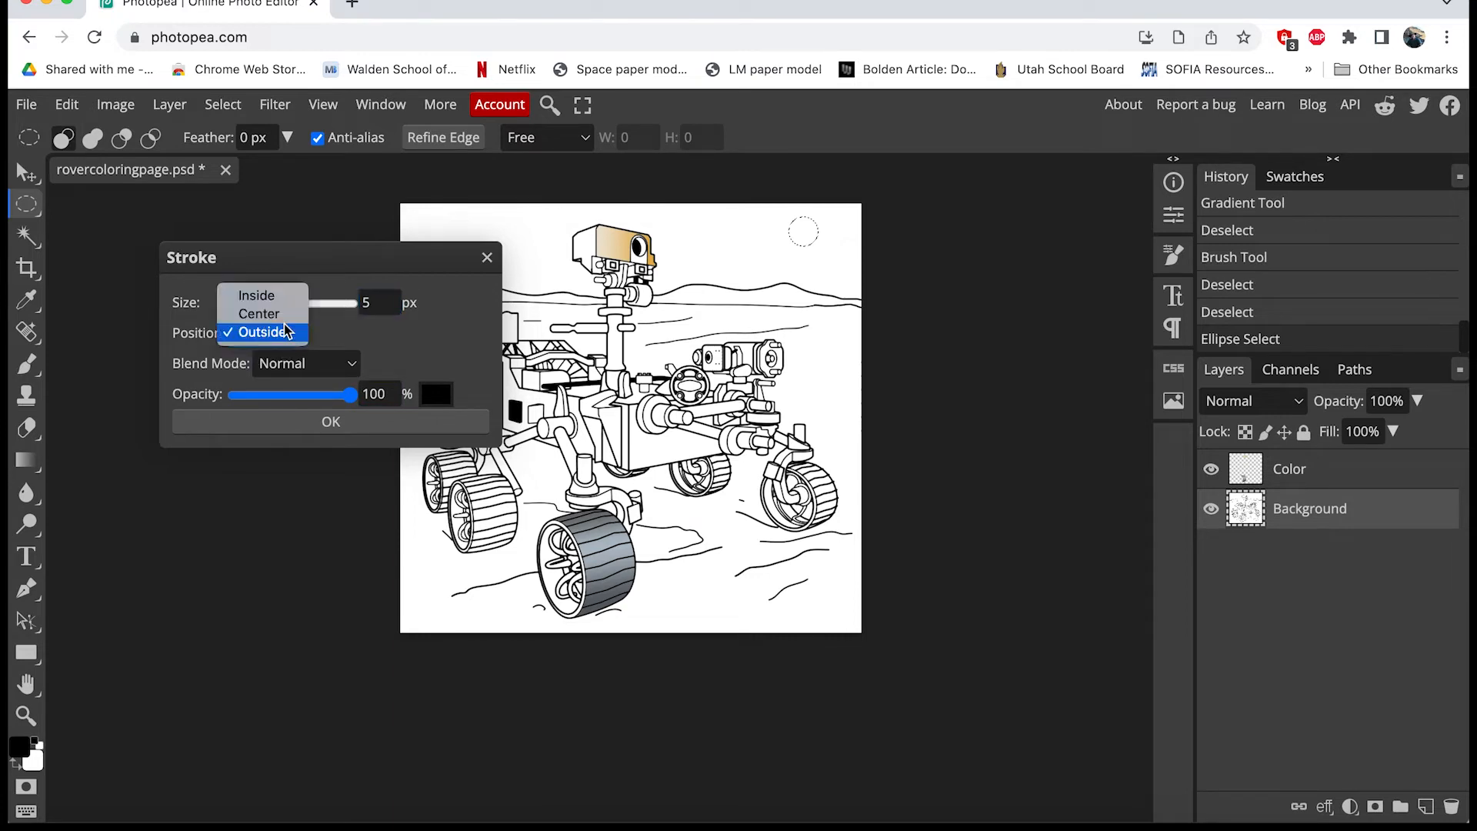
click(283, 314)
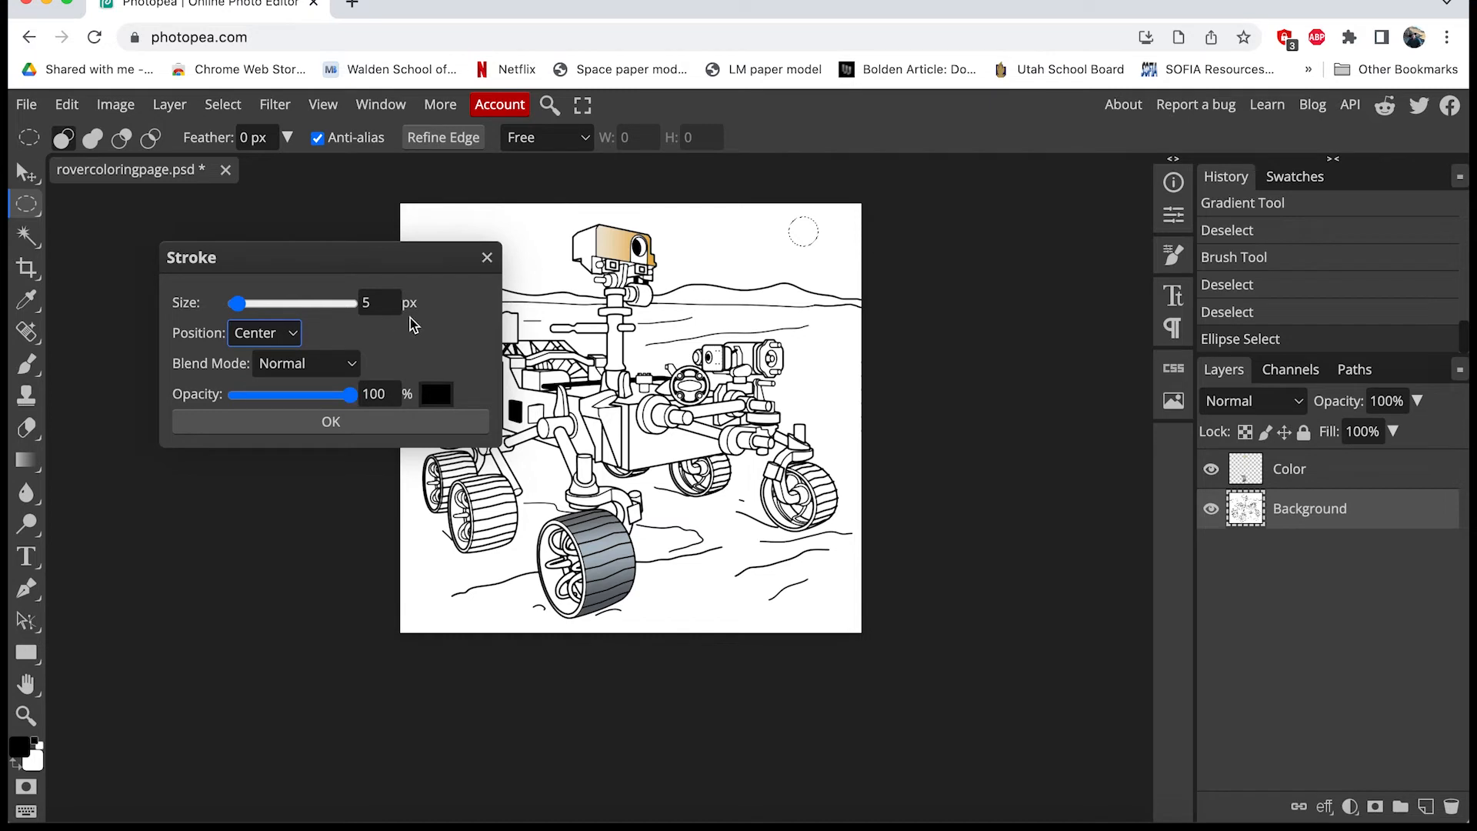
click(391, 423)
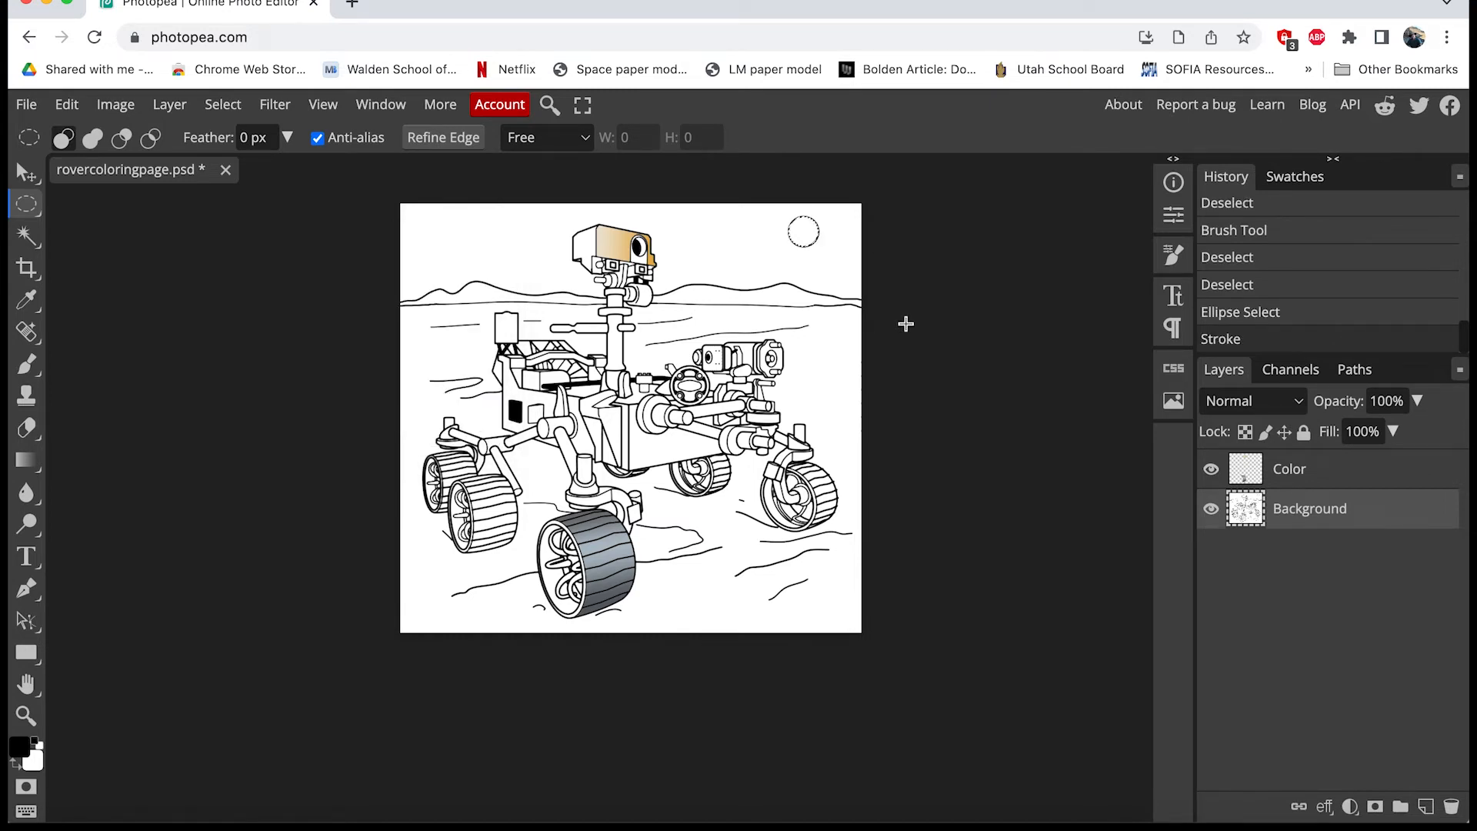
key(ctrl+d)
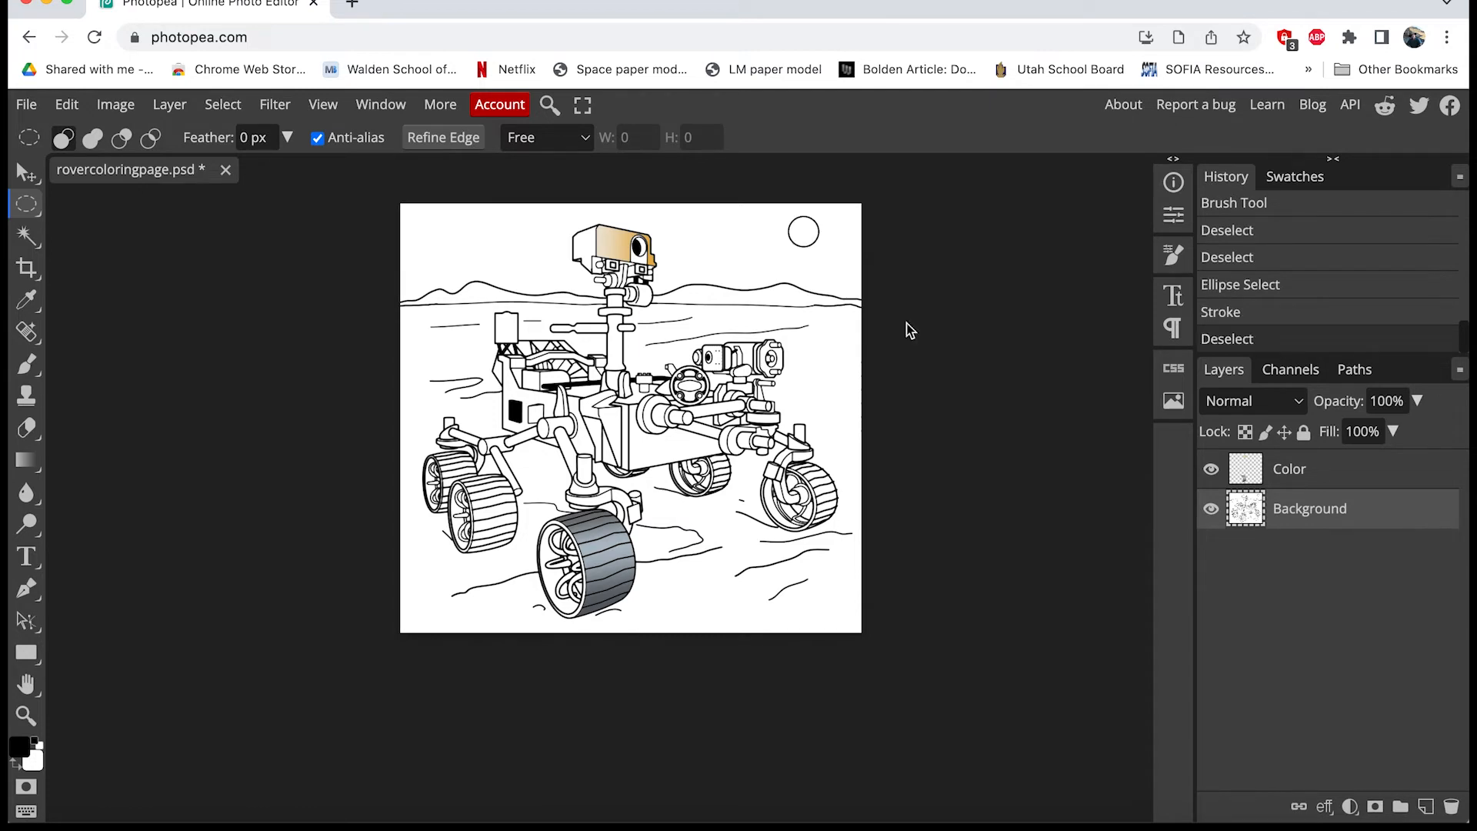
Select the white interior of the sun circle on the Background layer with the Magic Wand.
click(30, 717)
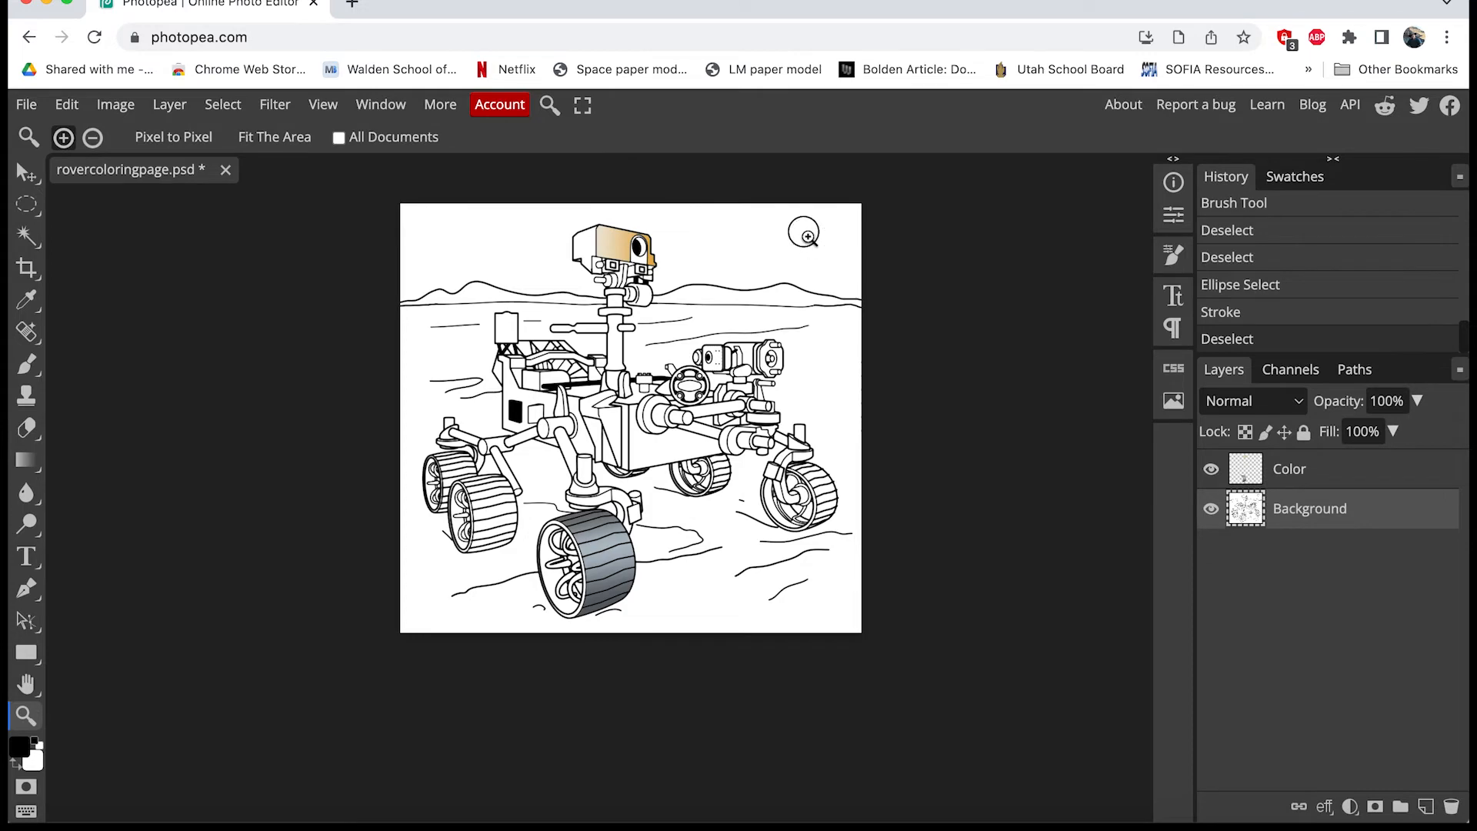
click(804, 234)
click(808, 237)
click(809, 241)
scroll(810, 243, up, 3)
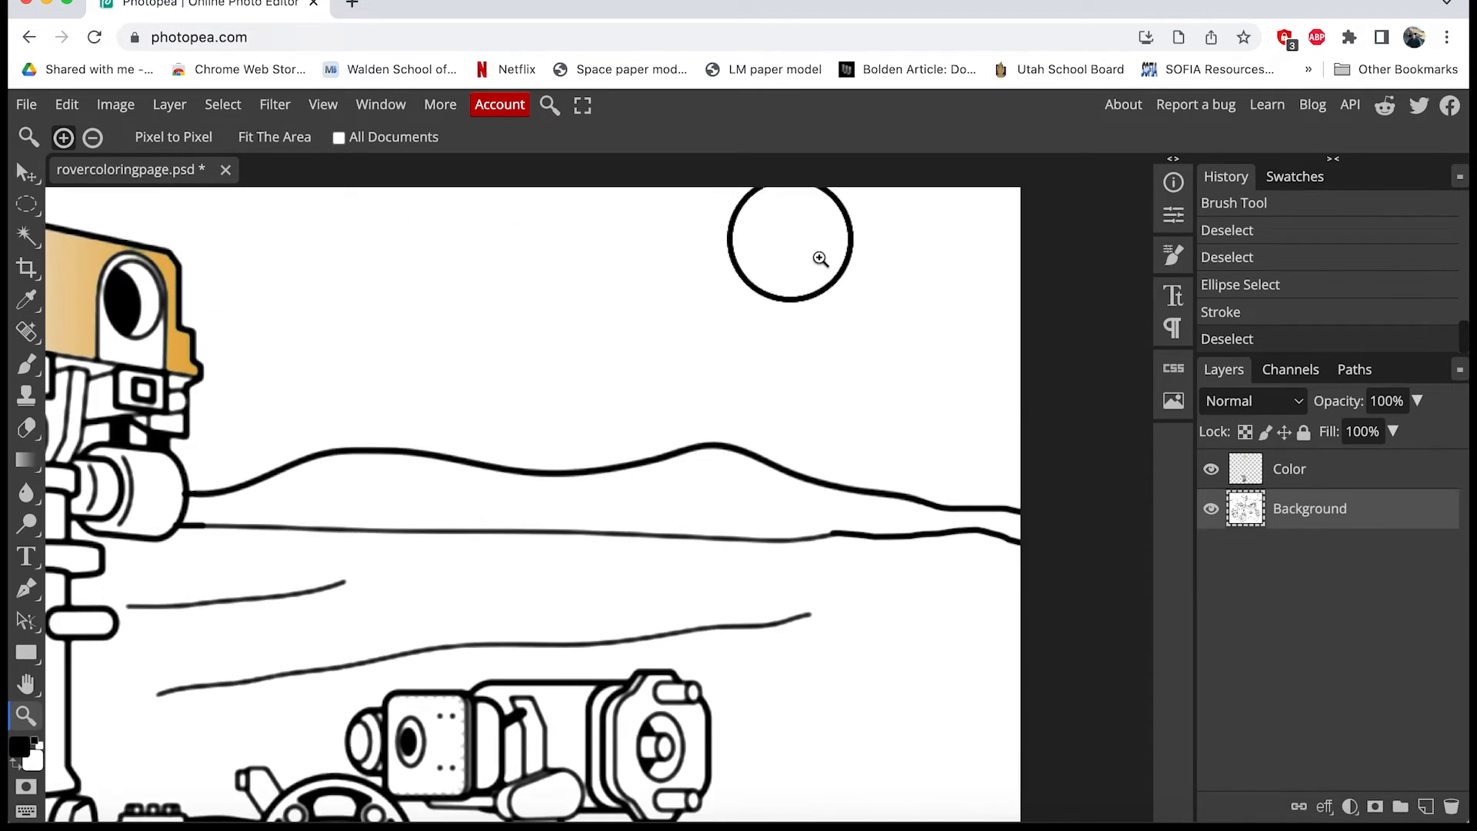
scroll(820, 259, up, 3)
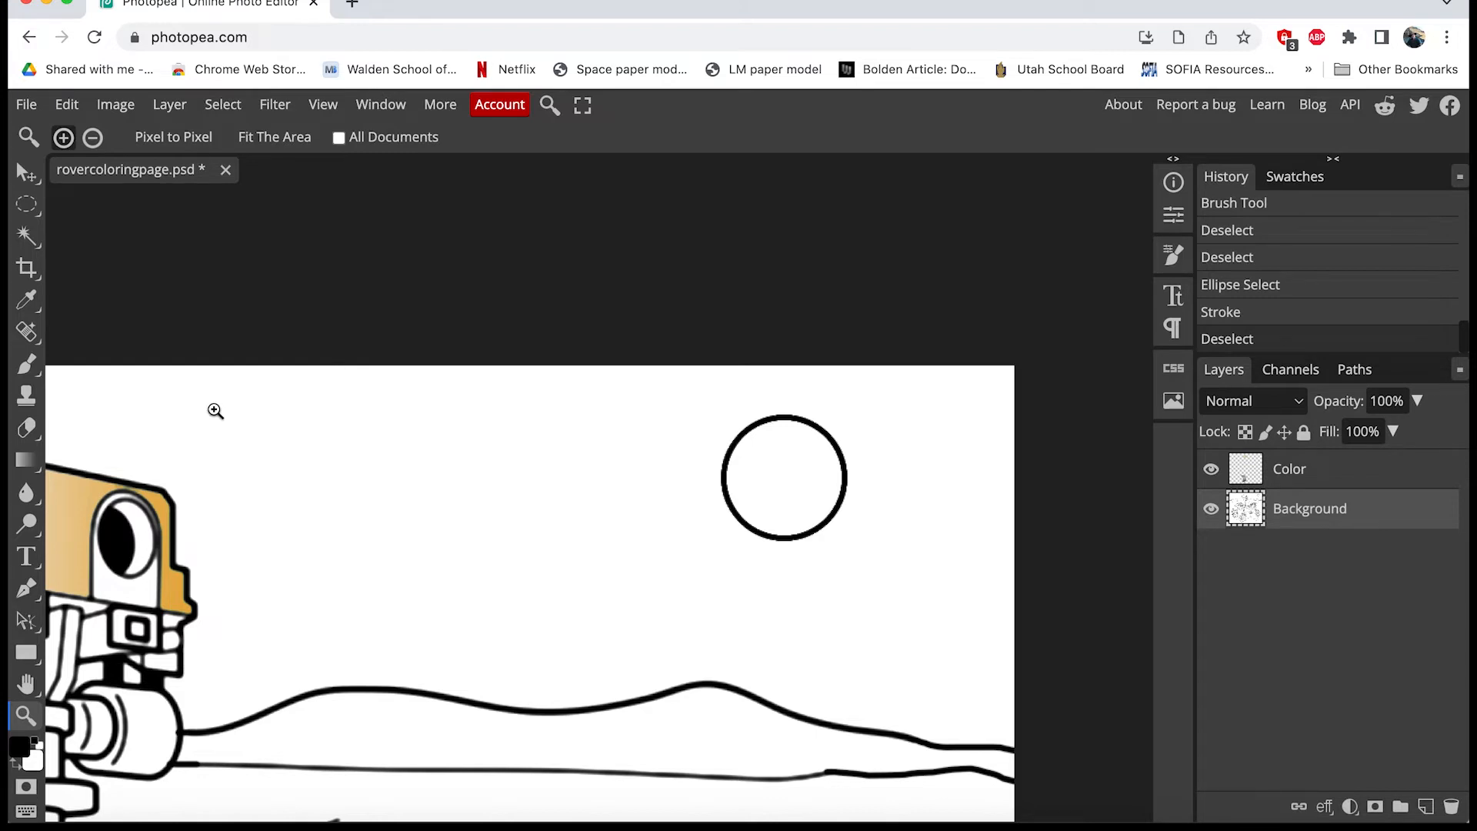
right_click(27, 235)
key(w)
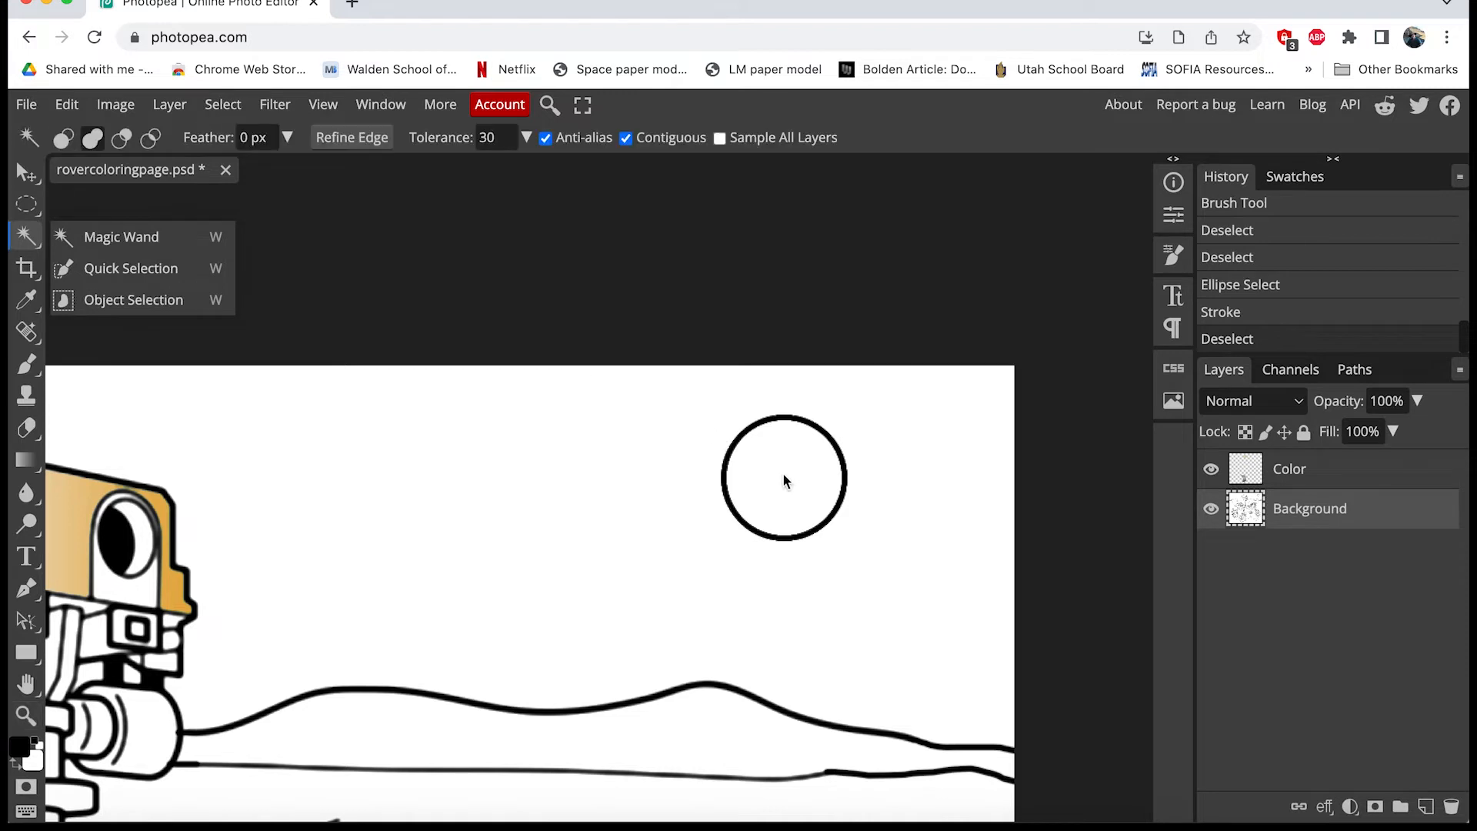
click(783, 474)
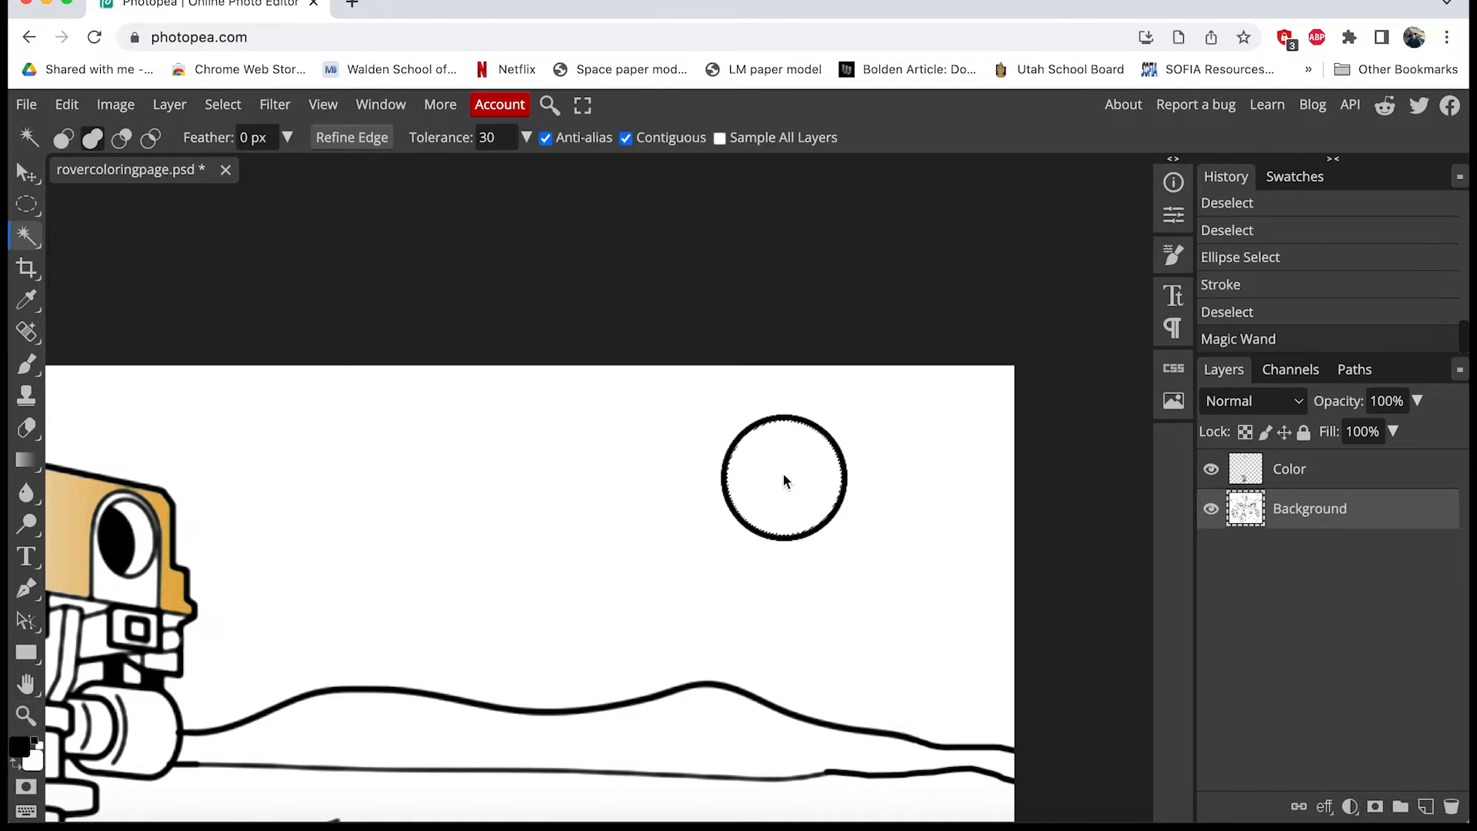
Make the Color layer active and expand the sun selection by 3 px.
click(1313, 471)
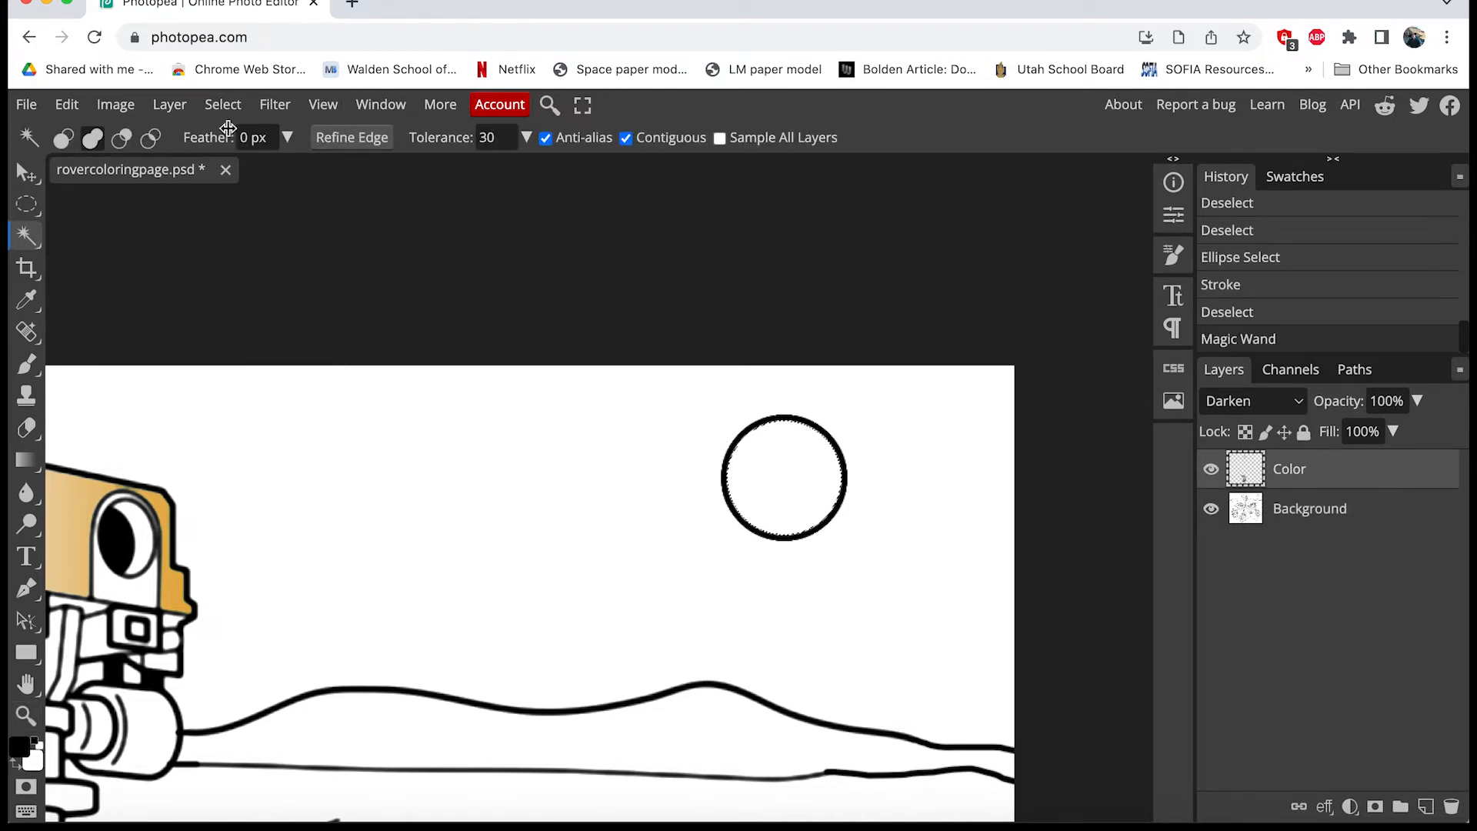
click(225, 106)
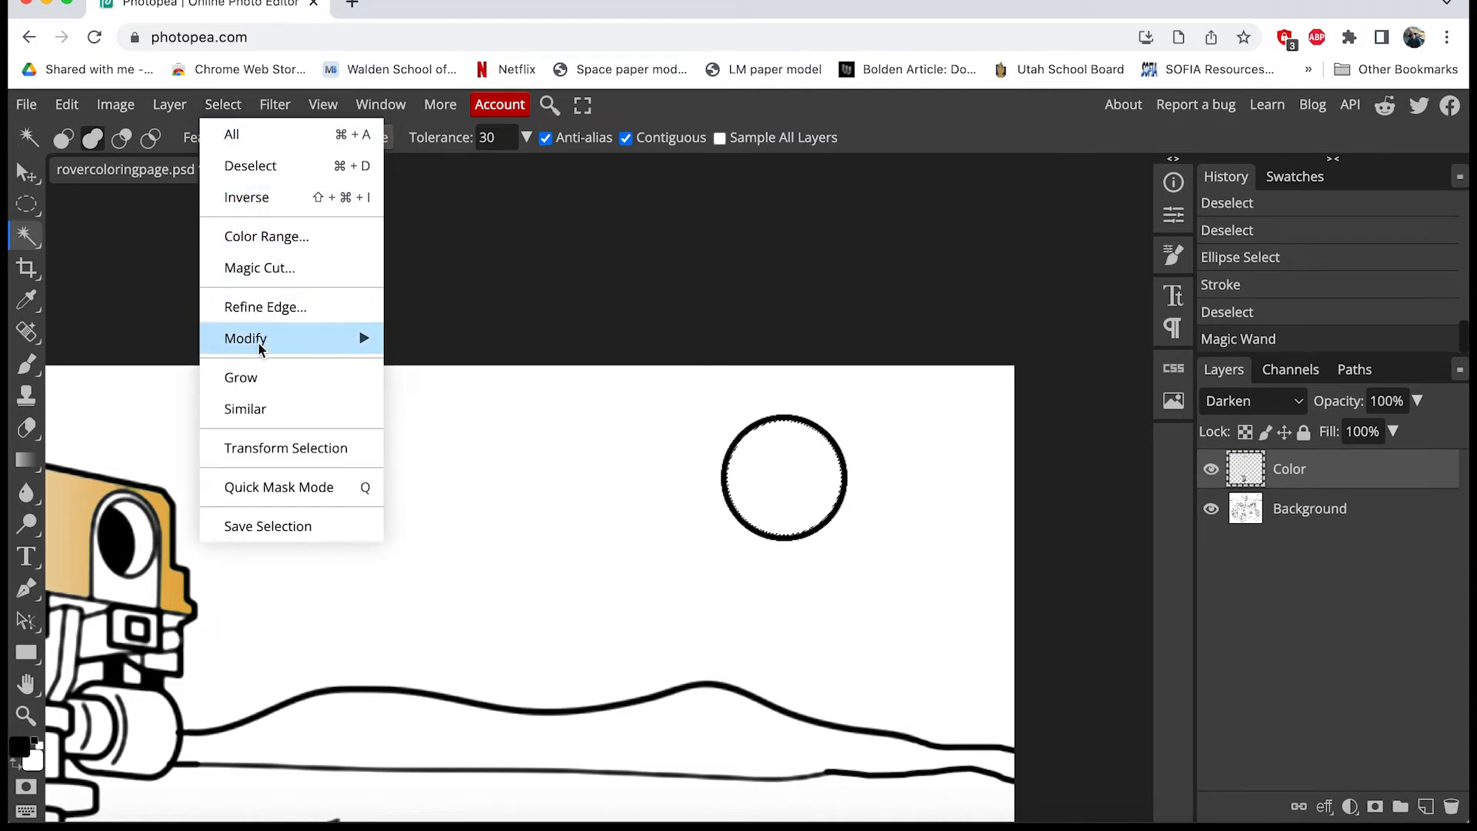
mouse_move(308, 339)
click(455, 399)
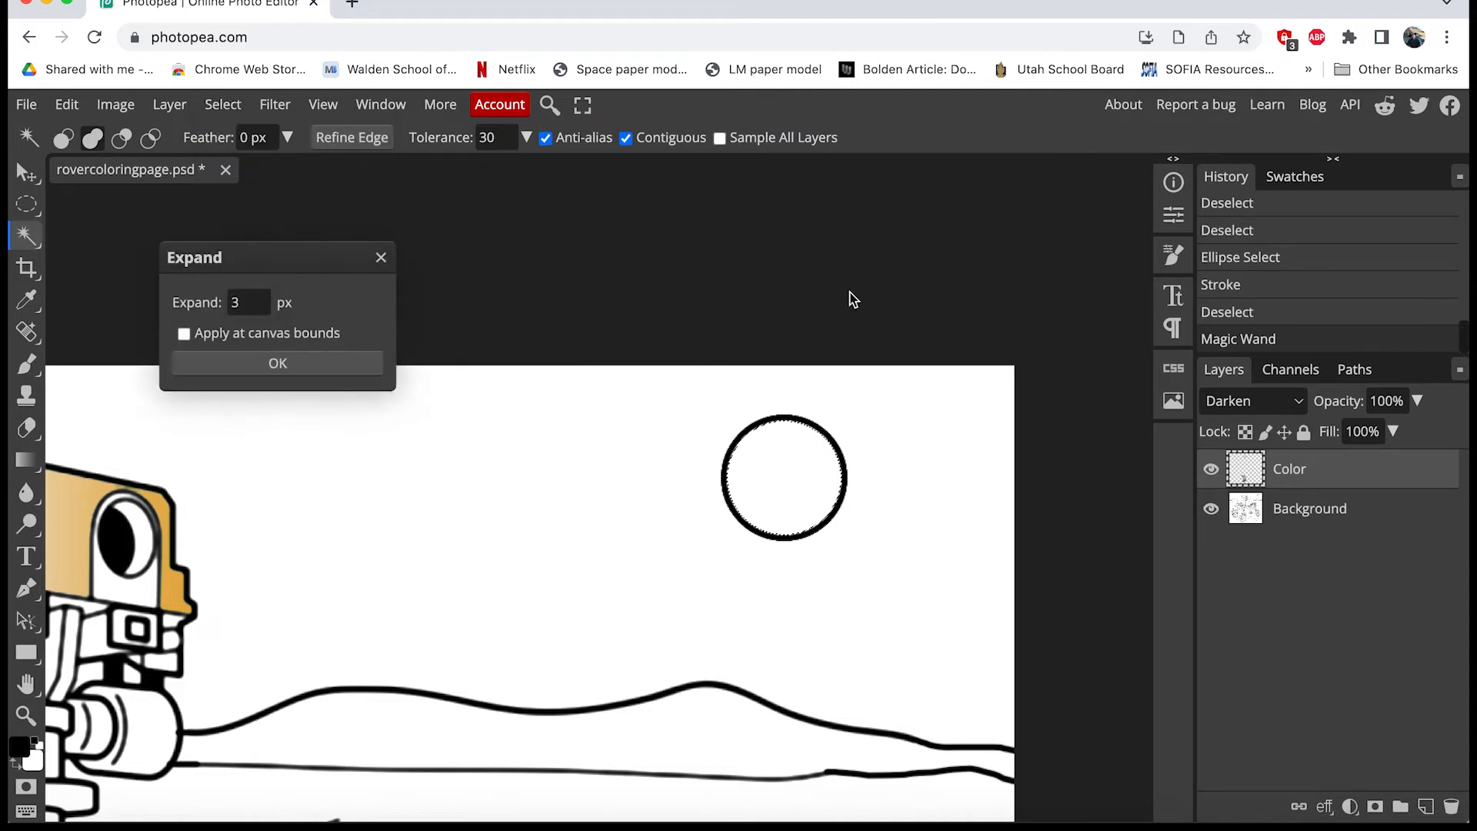
click(307, 362)
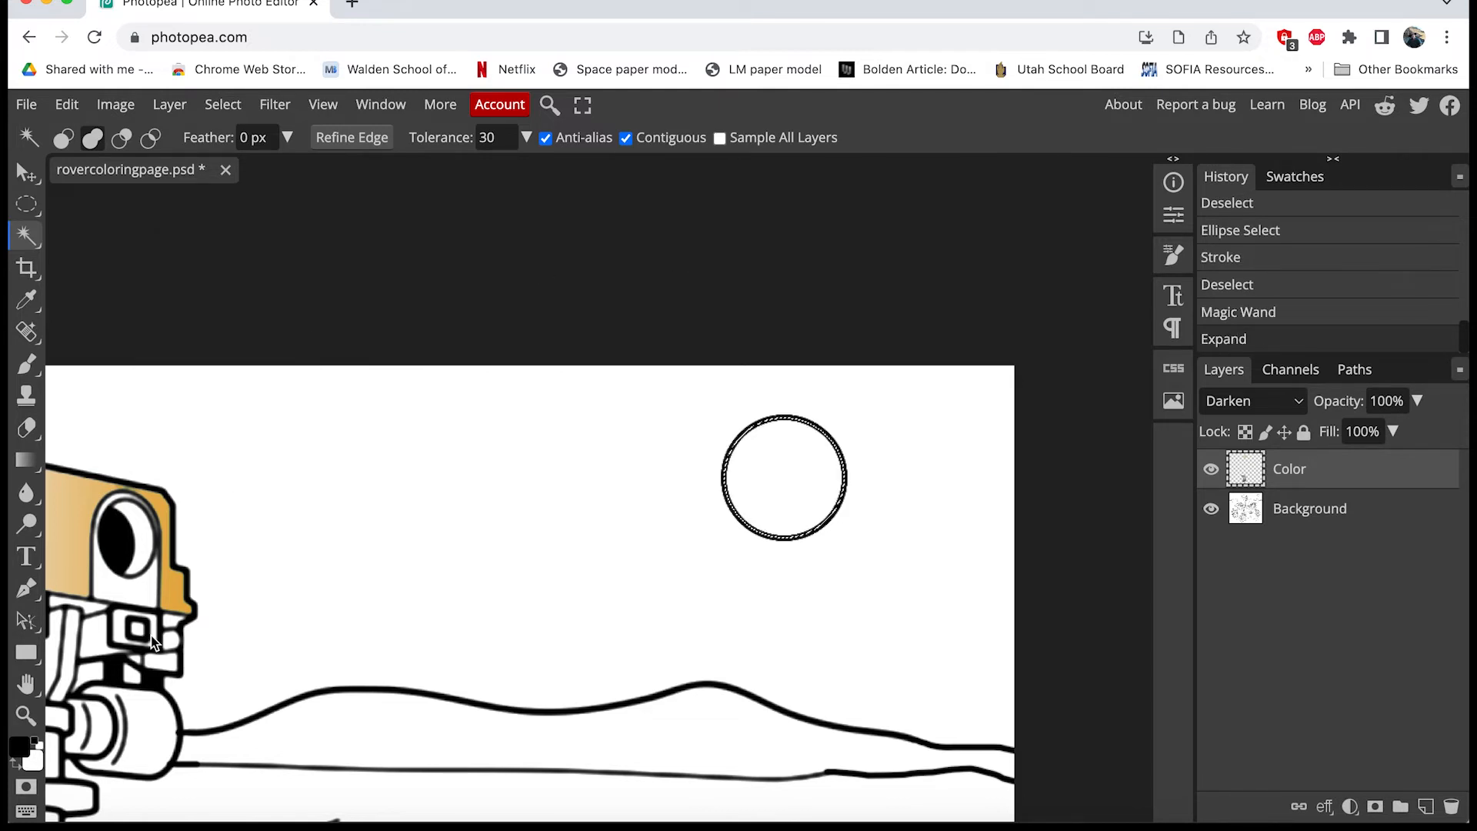
Set the foreground color to the pale yellow fcf6ce.
click(26, 746)
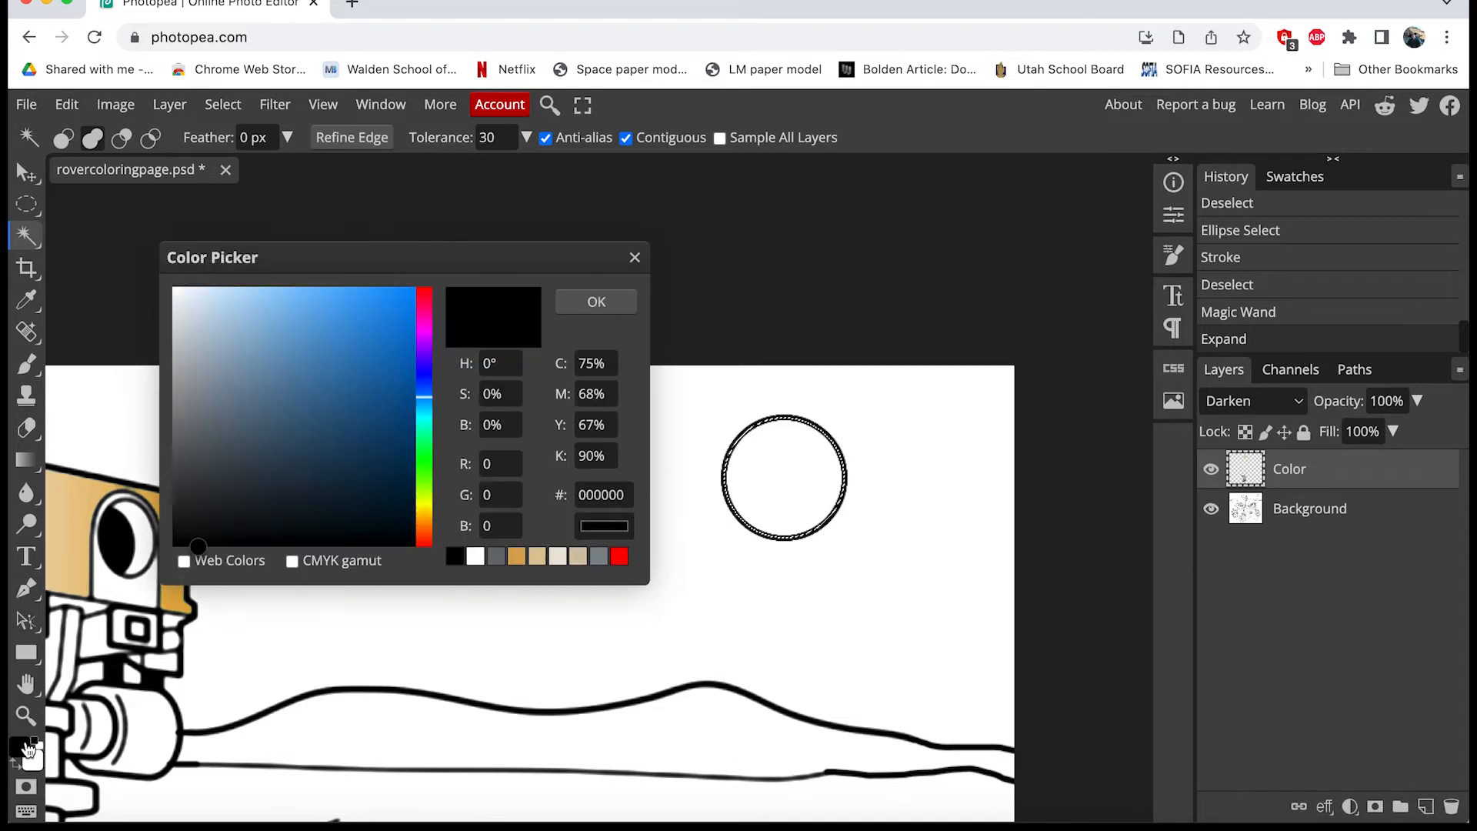
click(425, 503)
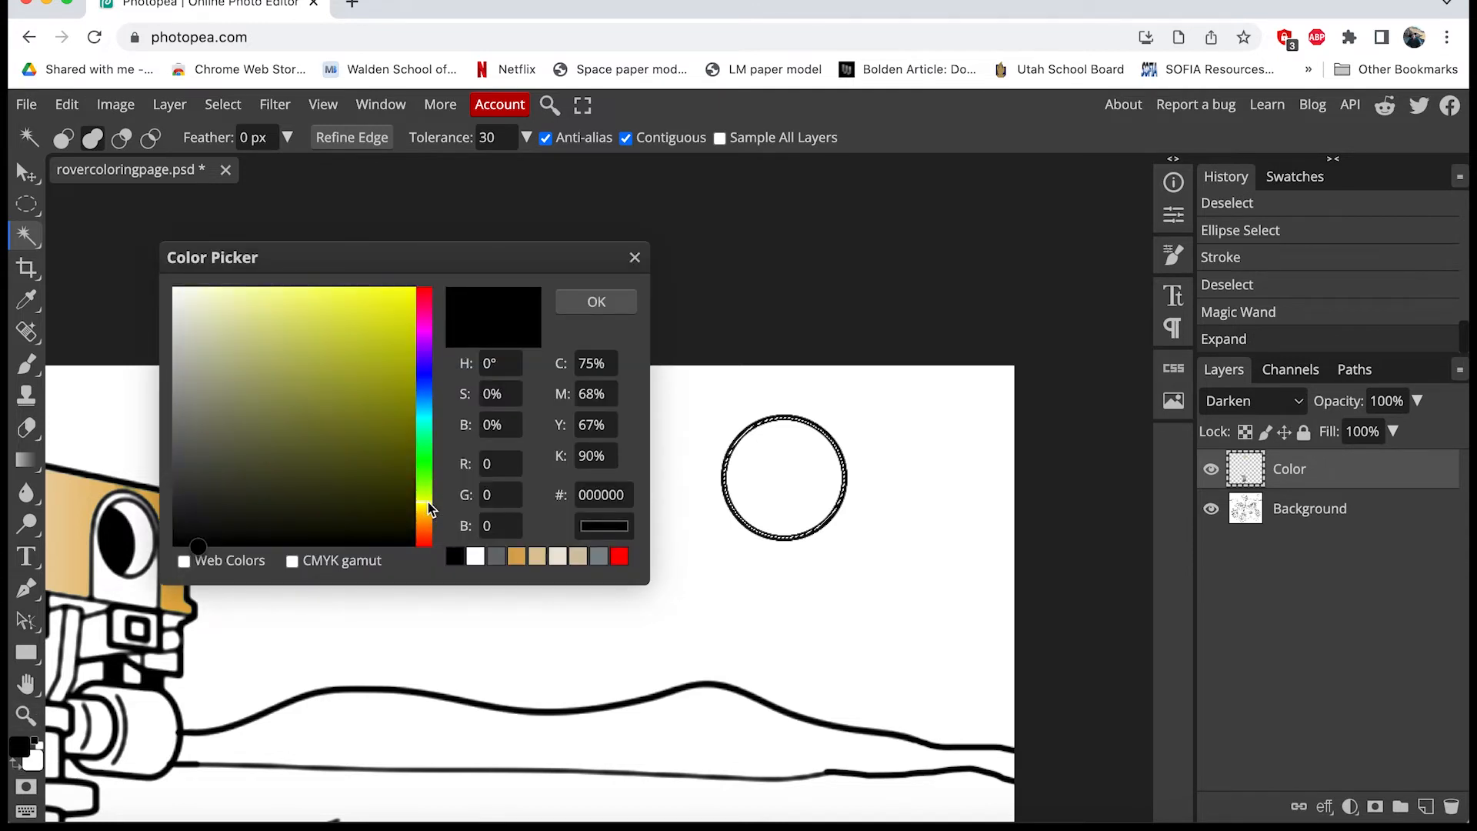
click(216, 290)
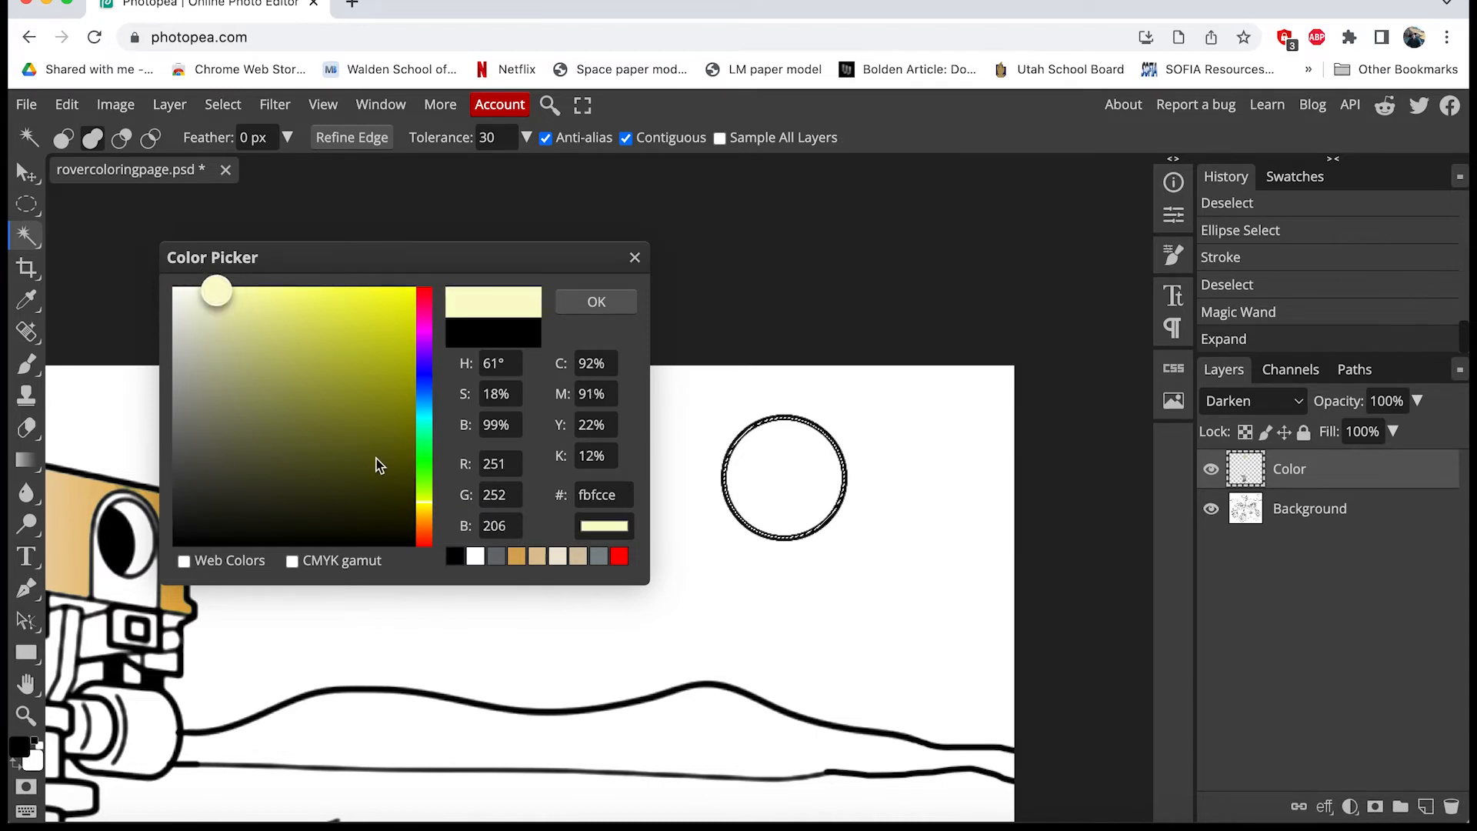
click(426, 508)
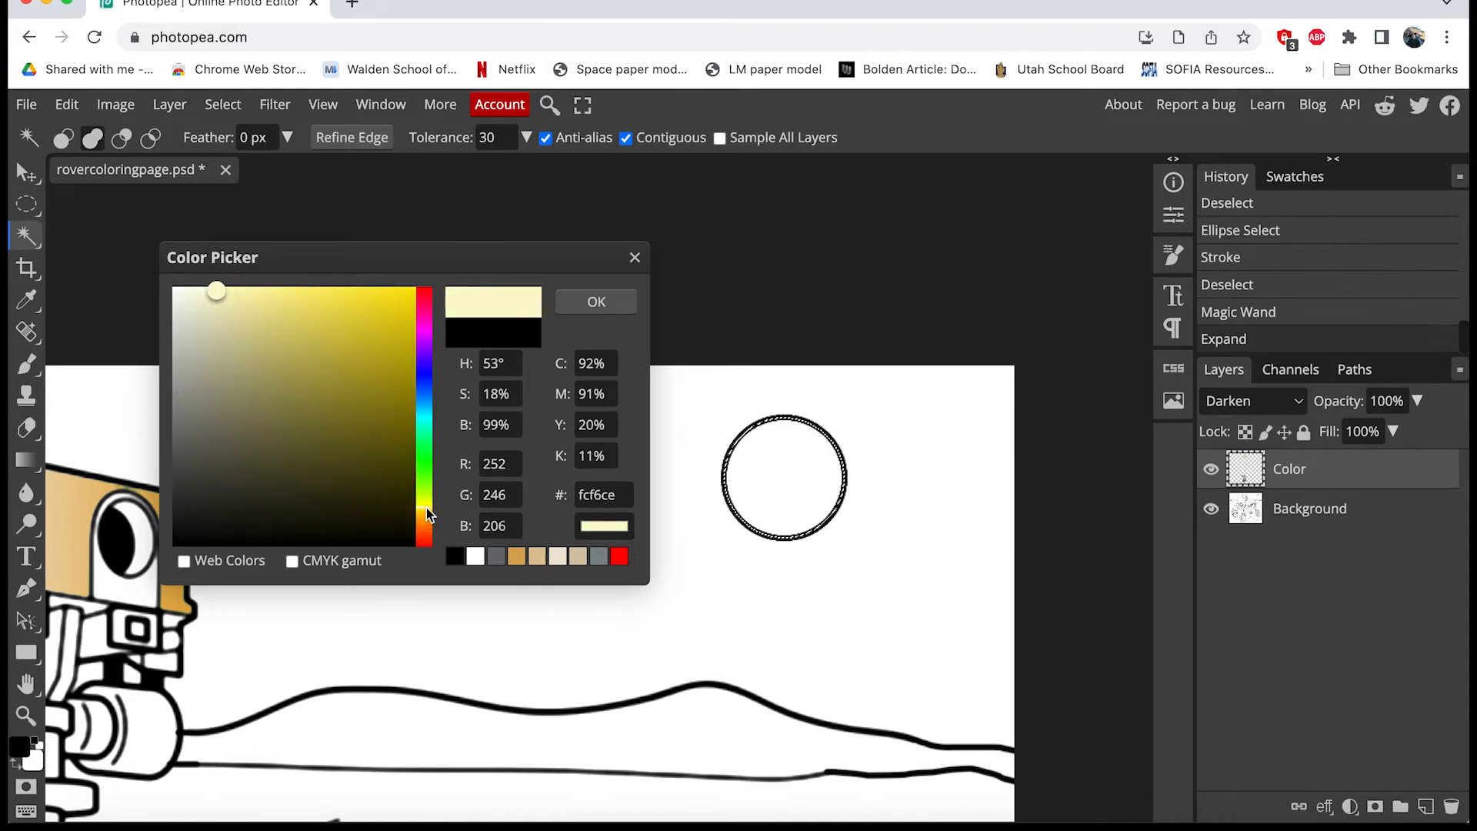
click(621, 304)
Set the background color to the light orange fcaf56.
click(37, 764)
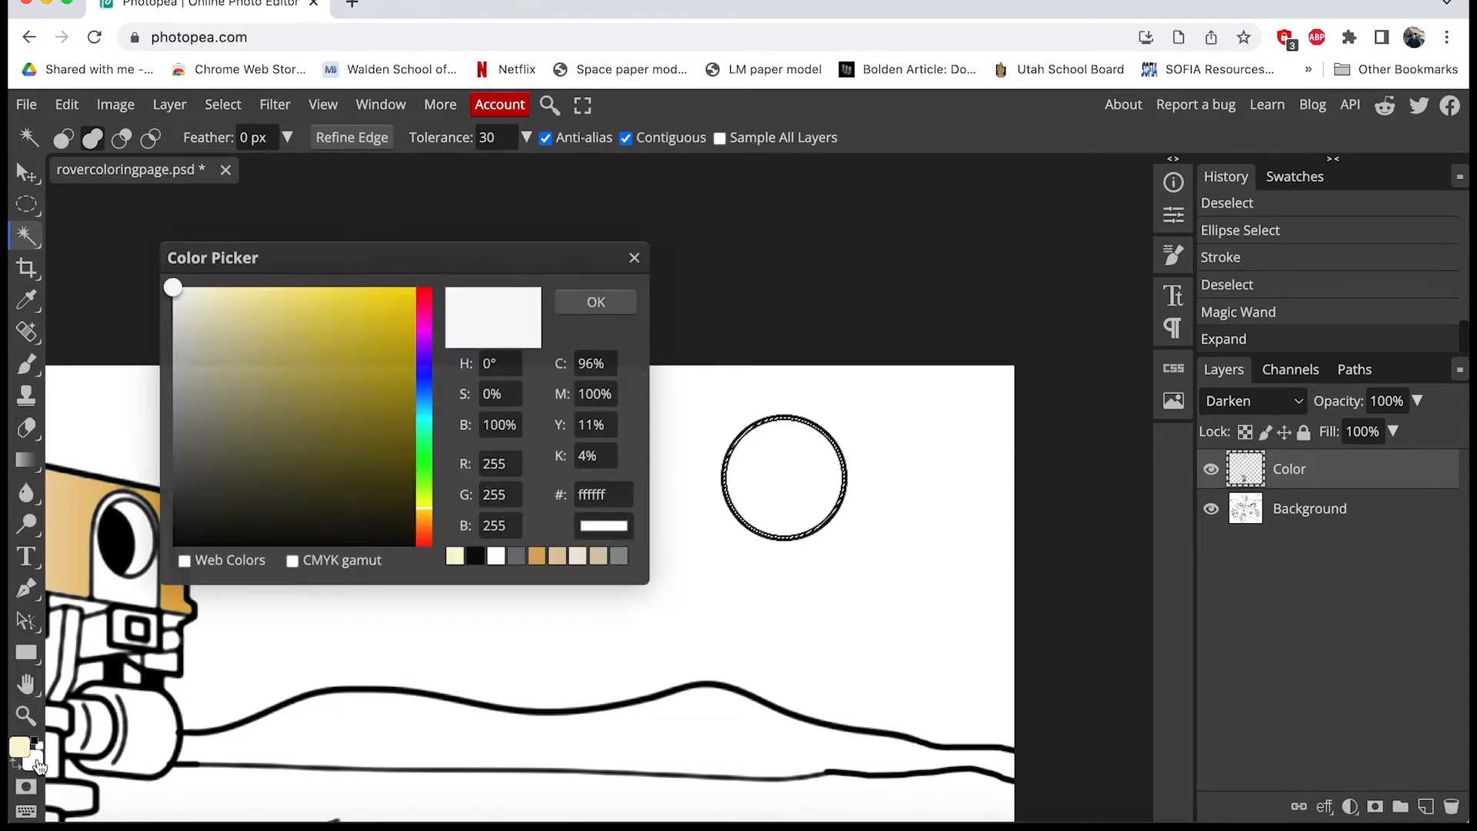
click(431, 512)
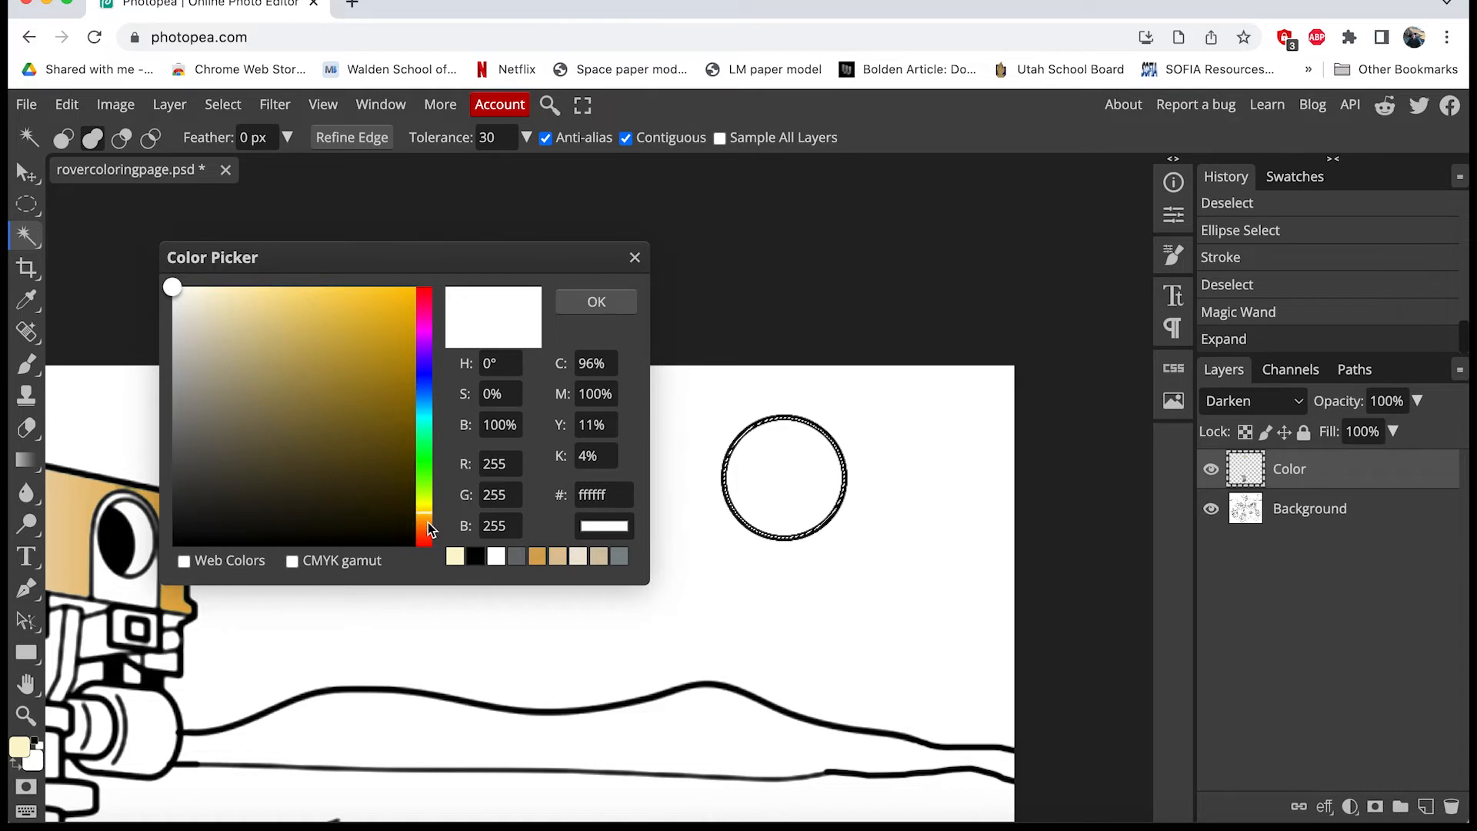
click(428, 523)
click(332, 291)
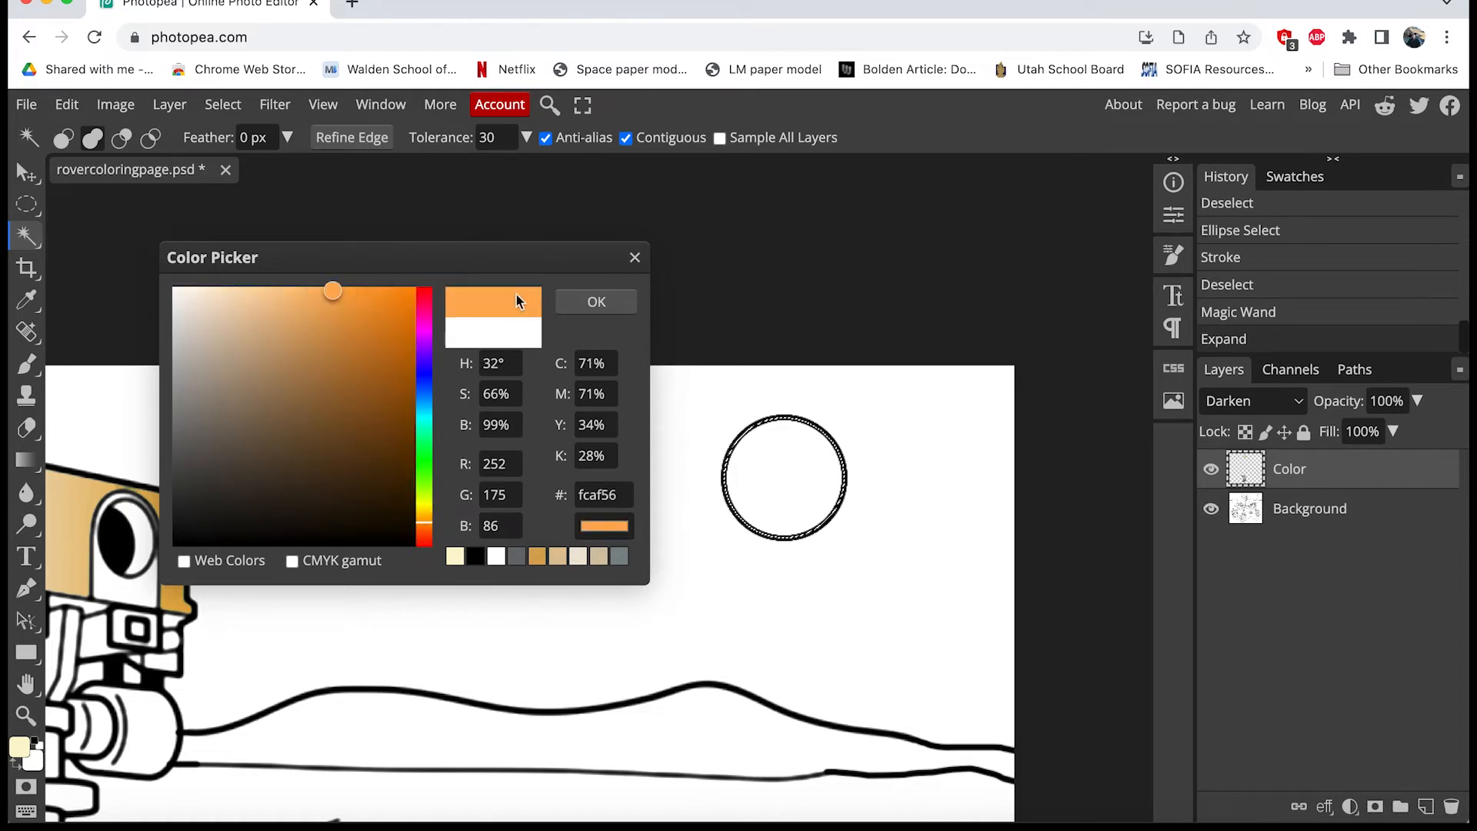
click(588, 302)
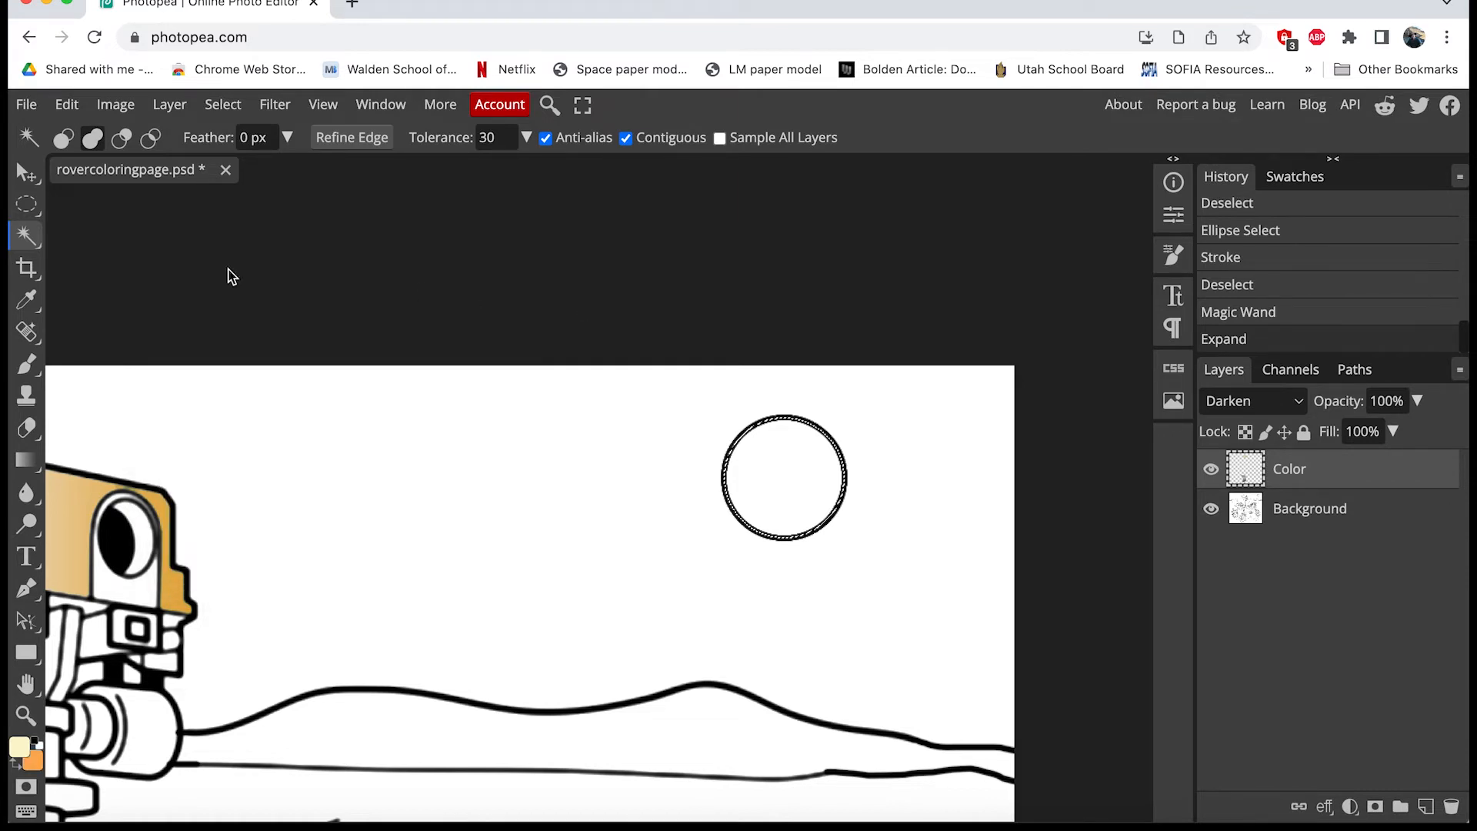
Activate the Gradient tool and set the gradient type to Radial.
click(27, 462)
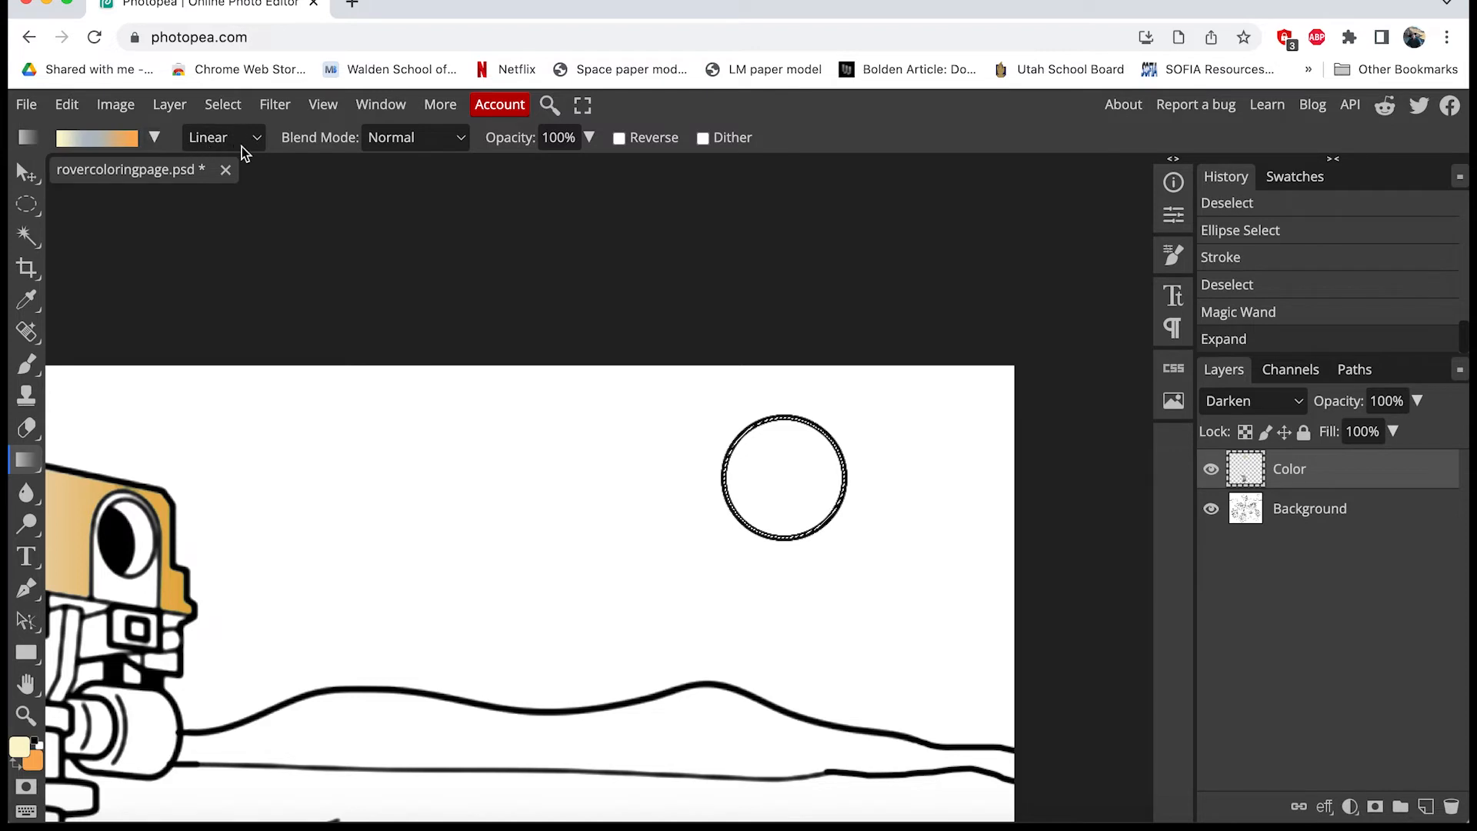
click(262, 141)
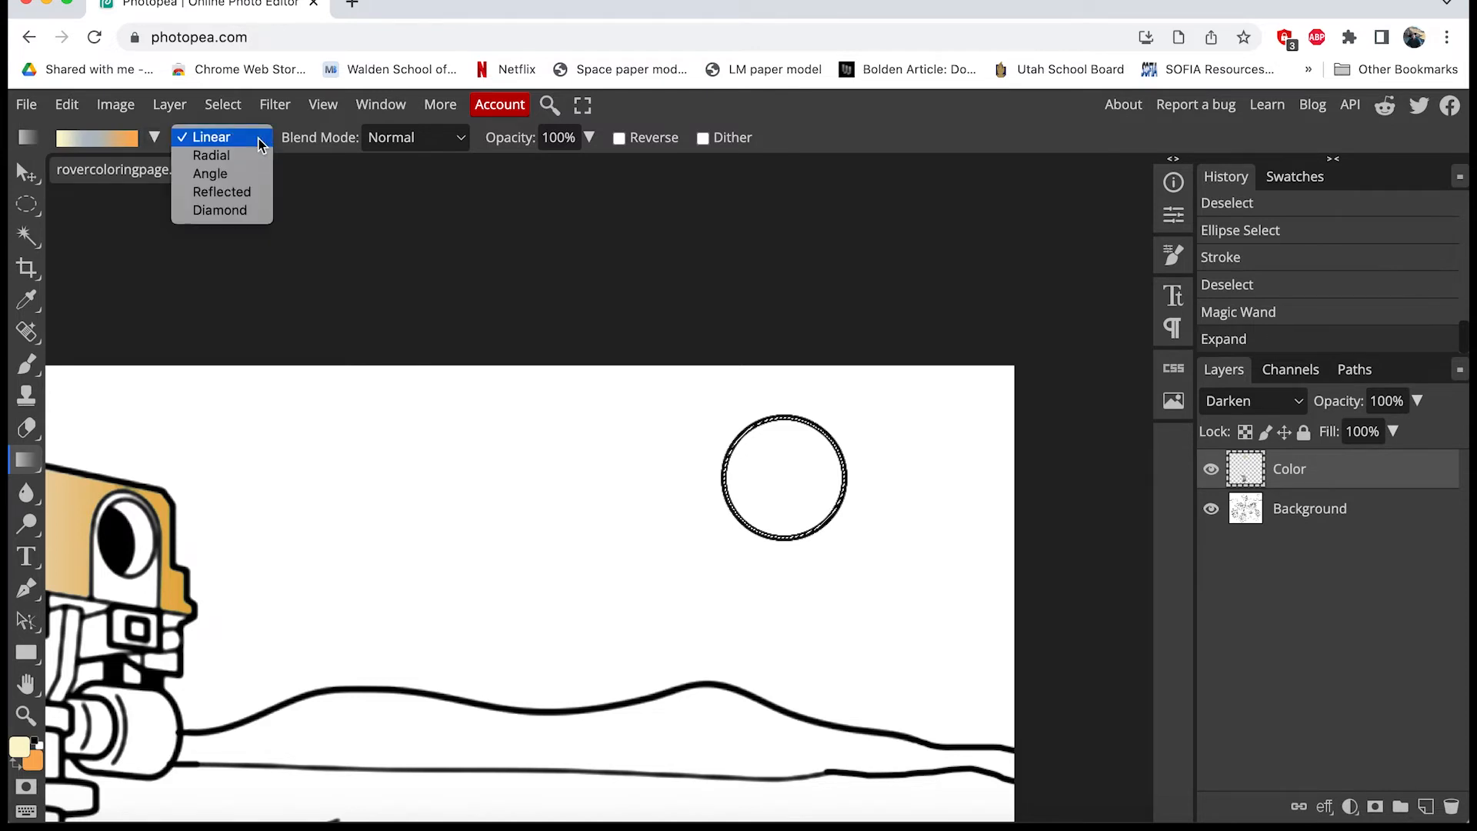
click(241, 156)
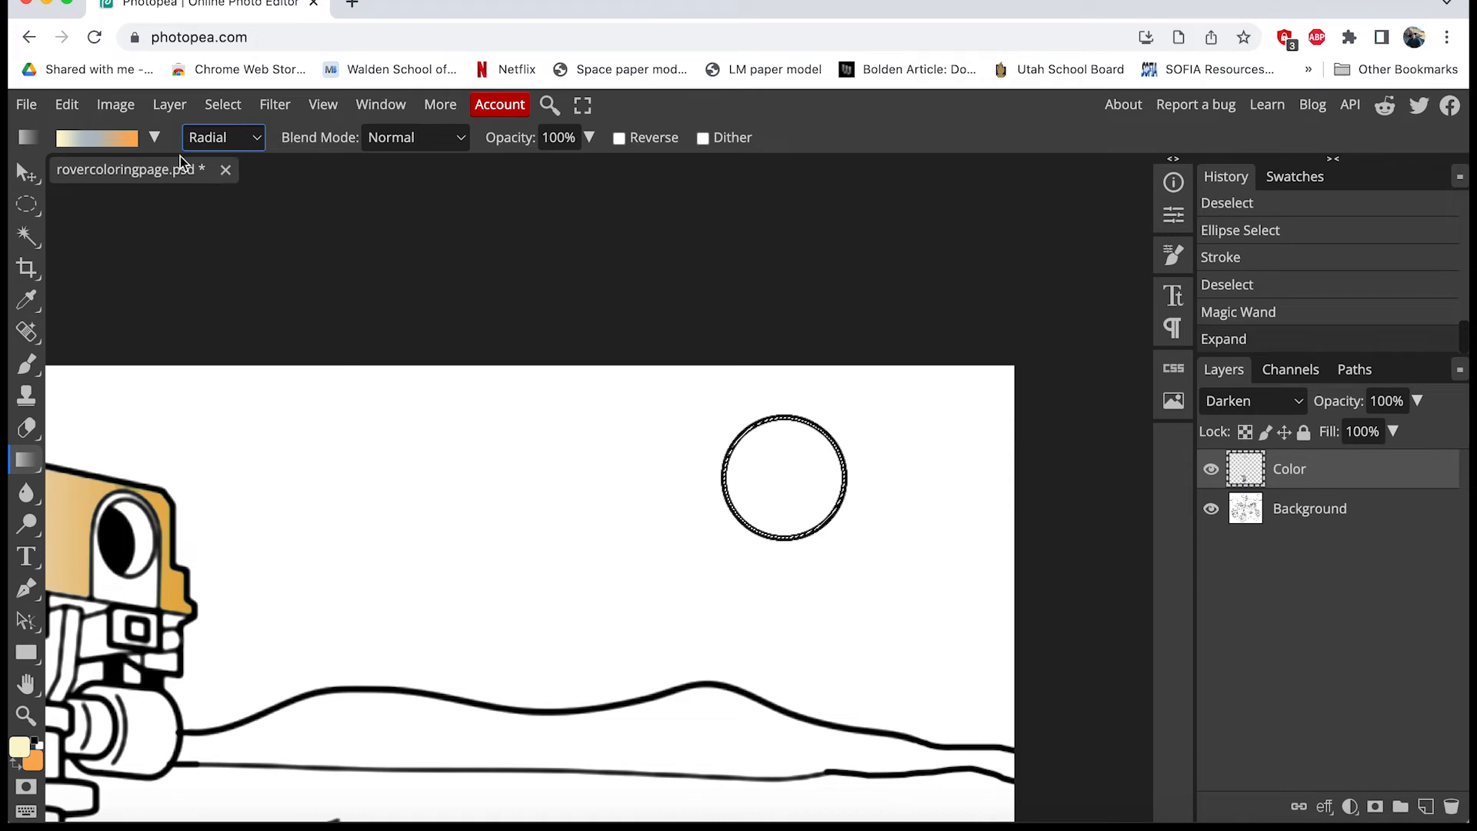
Recolor the gradient's middle stop to yellow fce231 and place it at the 35% position.
click(91, 139)
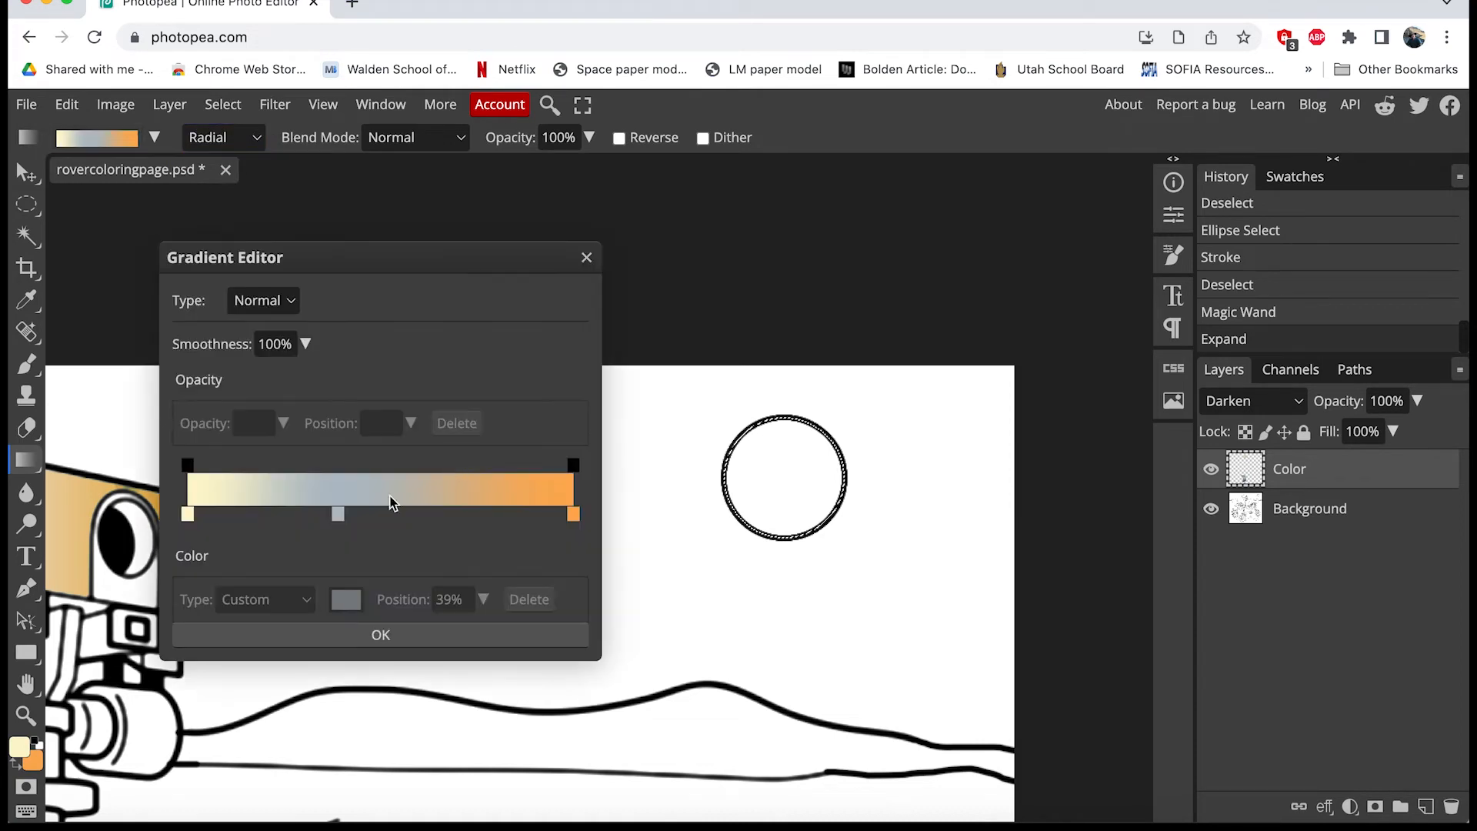
drag(339, 520, 281, 521)
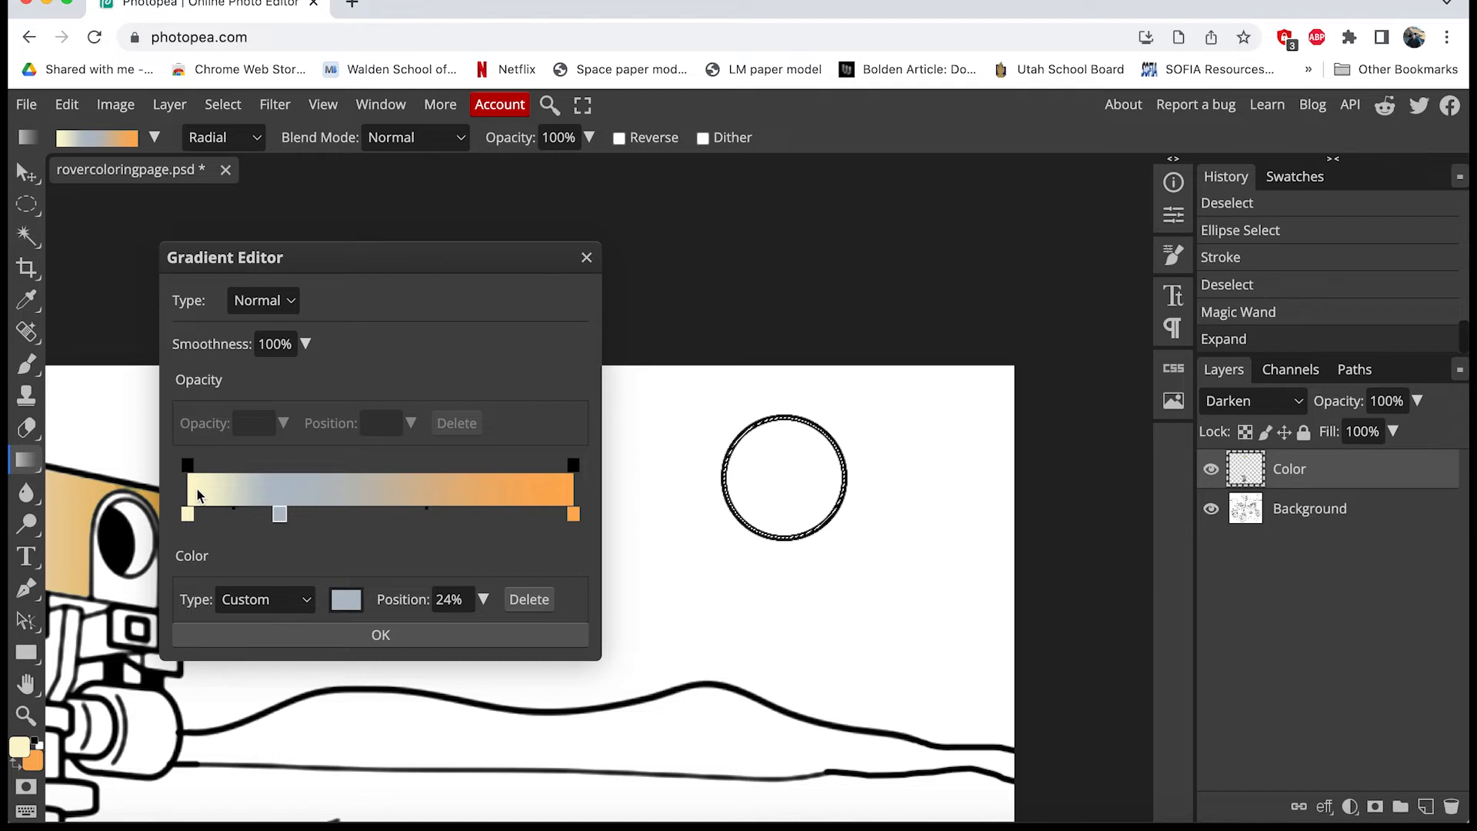
click(346, 604)
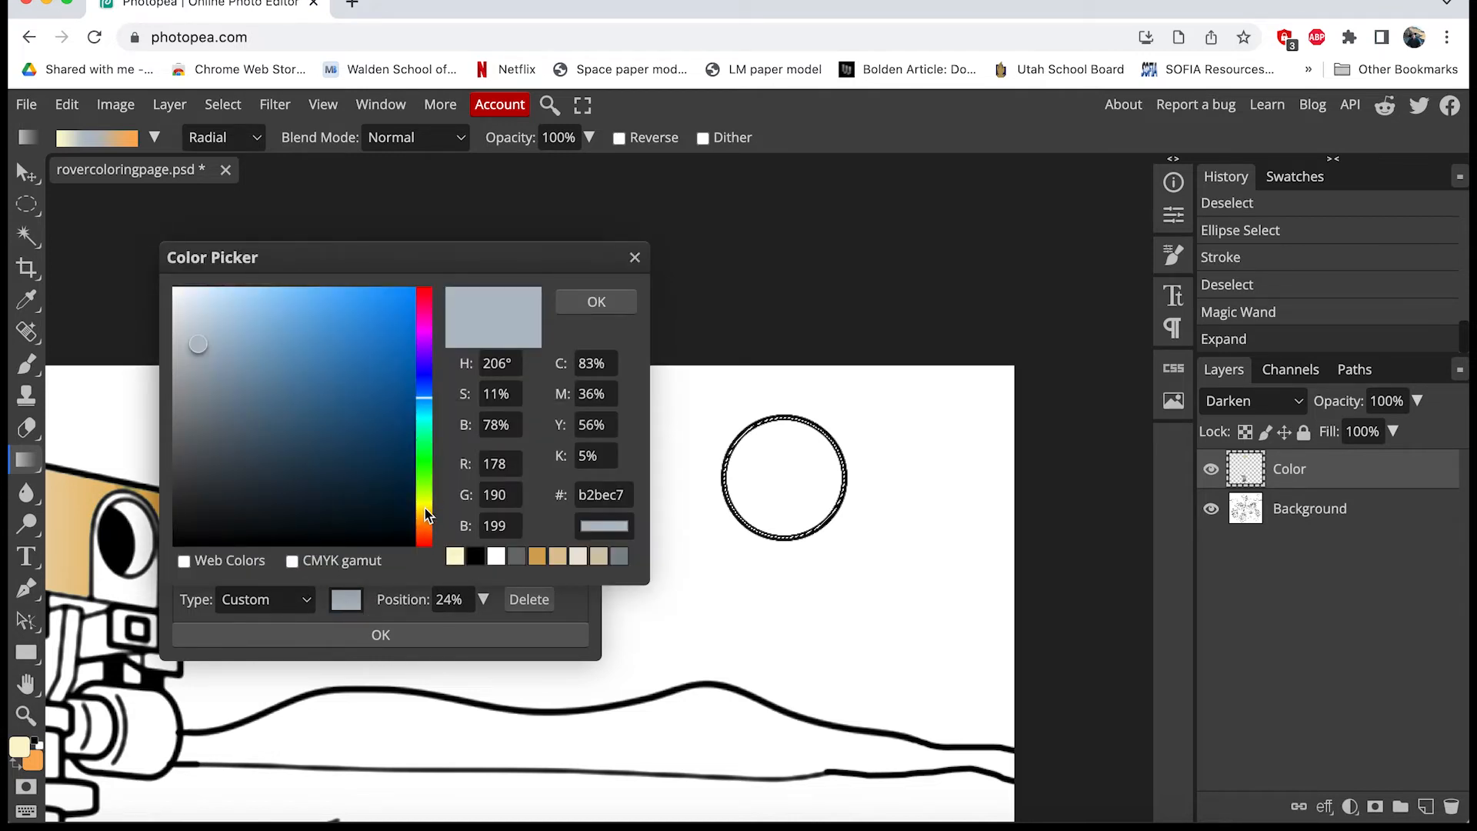
click(425, 508)
click(369, 295)
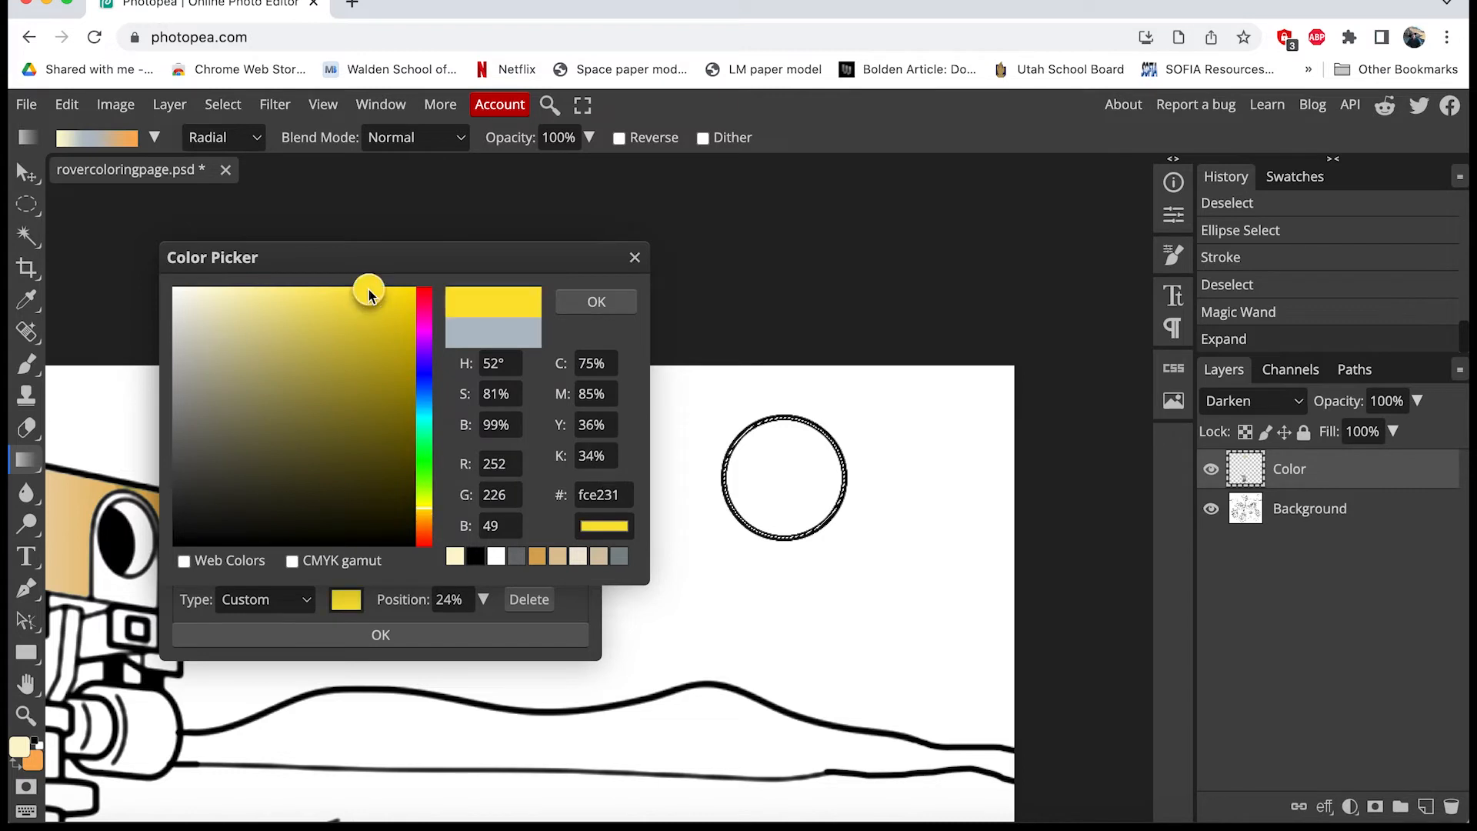
click(600, 304)
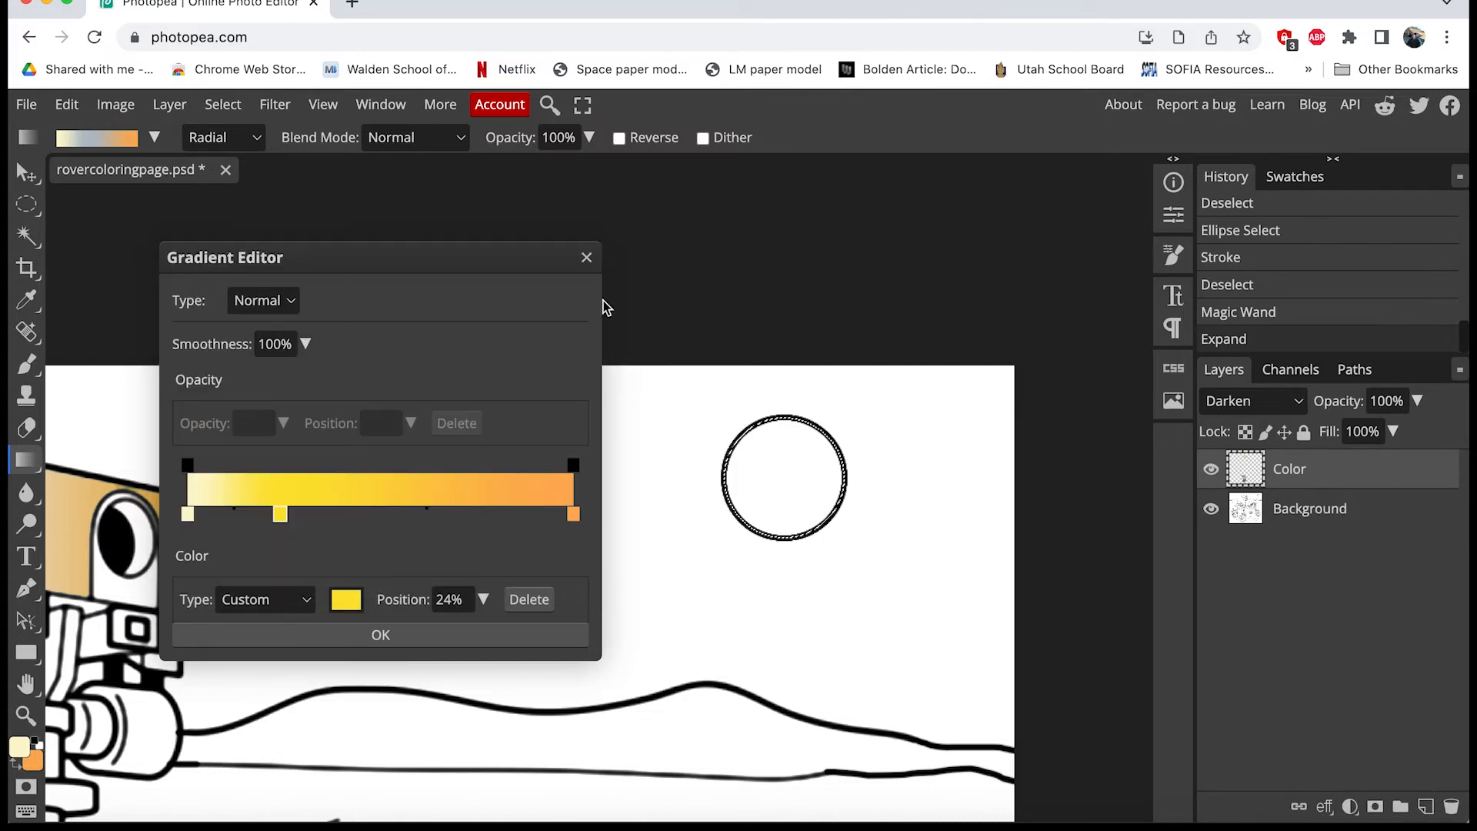
drag(282, 519, 324, 517)
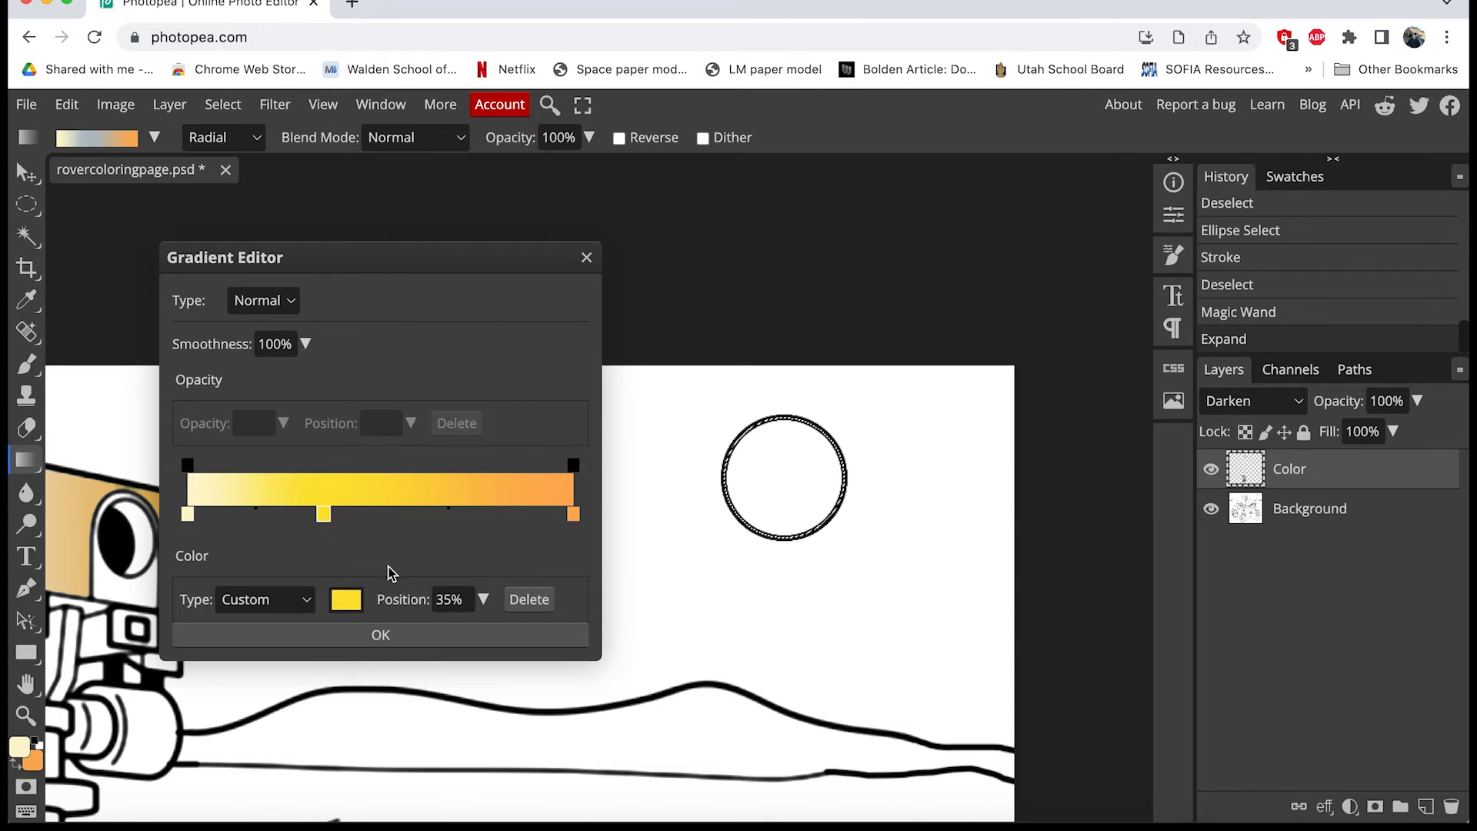
click(378, 637)
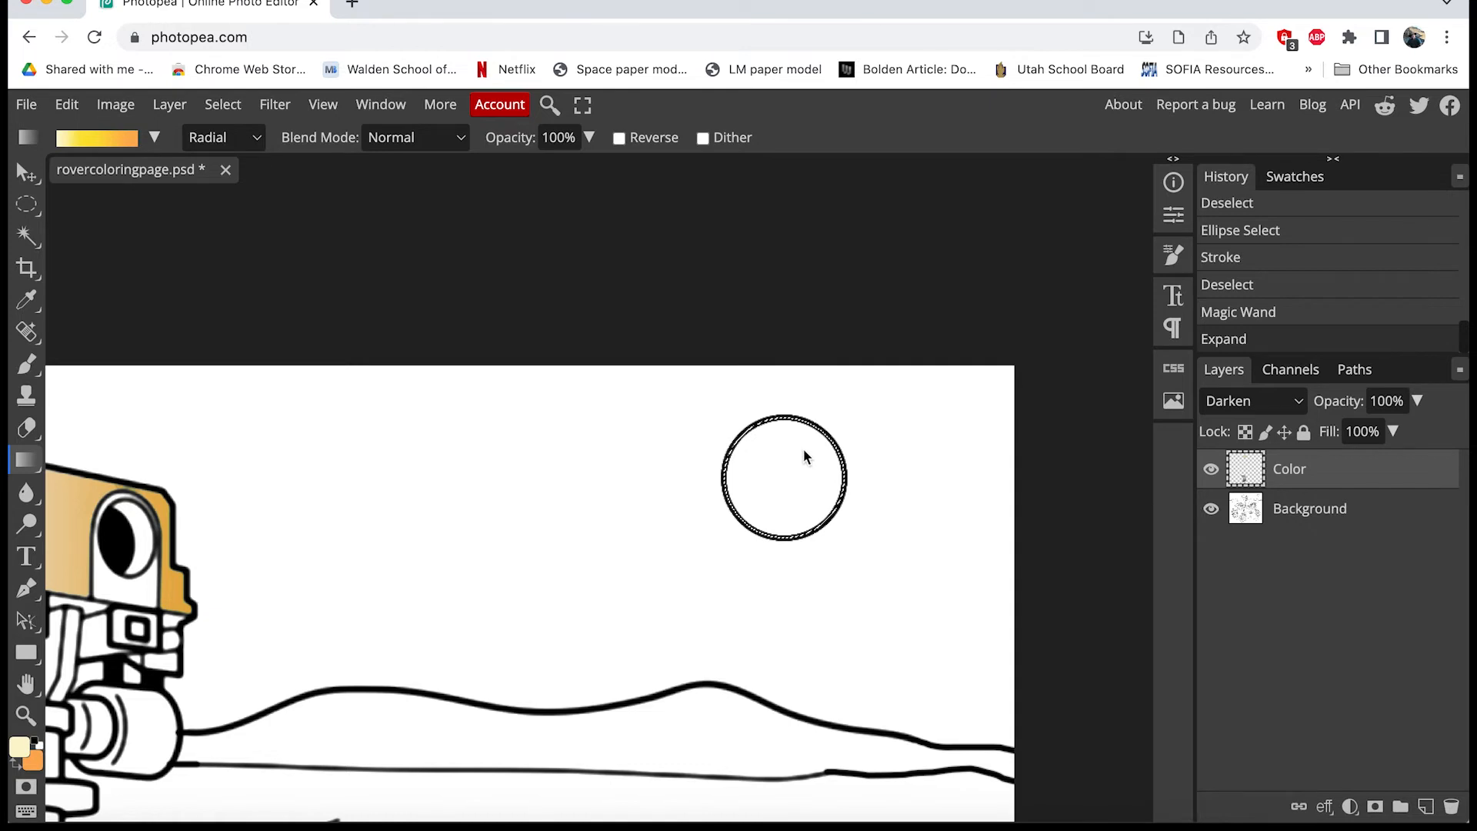
Fill the selected sun with the radial gradient from its upper-right highlight to the lower-left edge, and deselect it.
drag(803, 452, 755, 533)
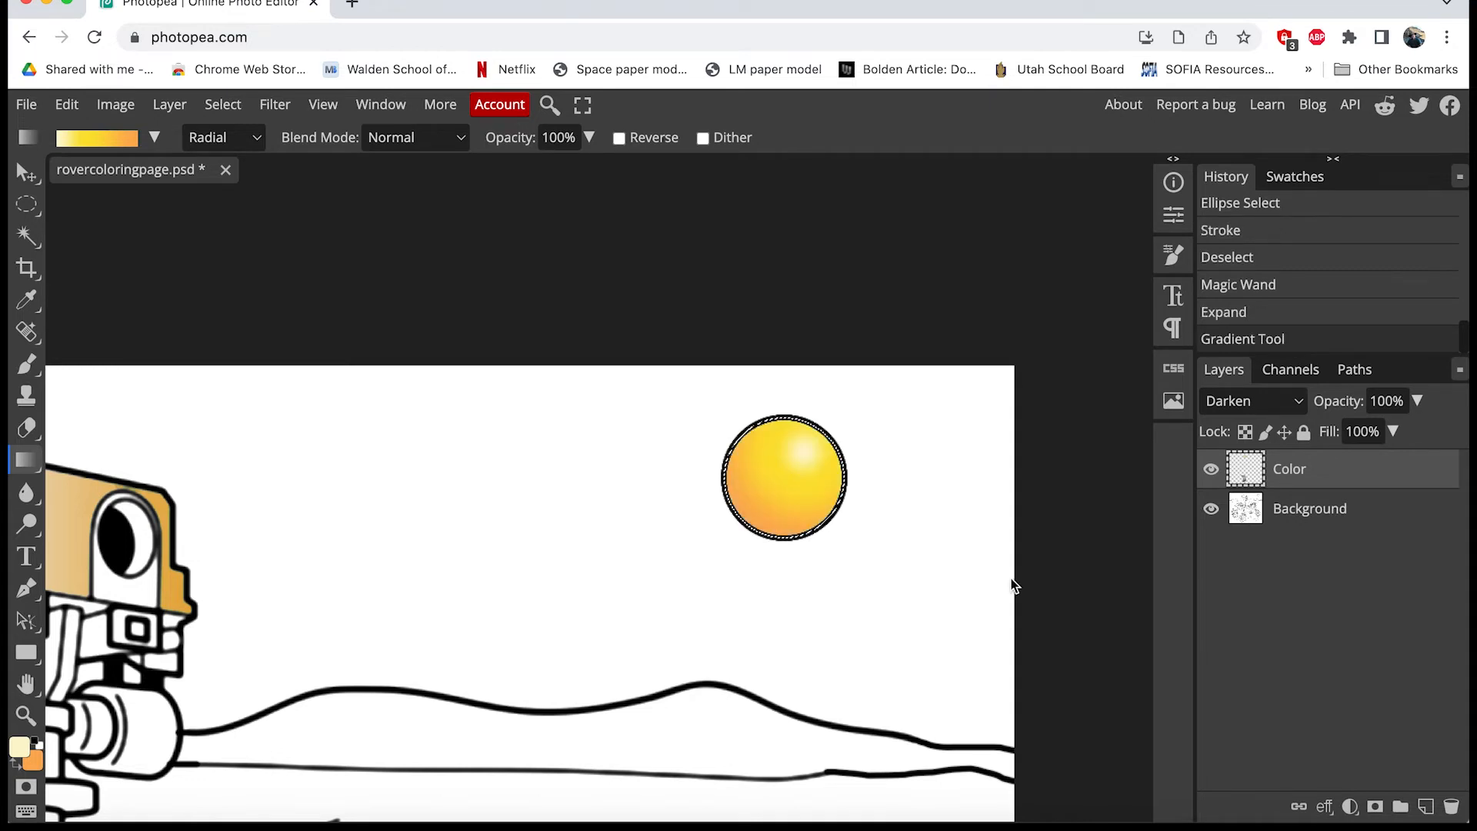
key(ctrl+d)
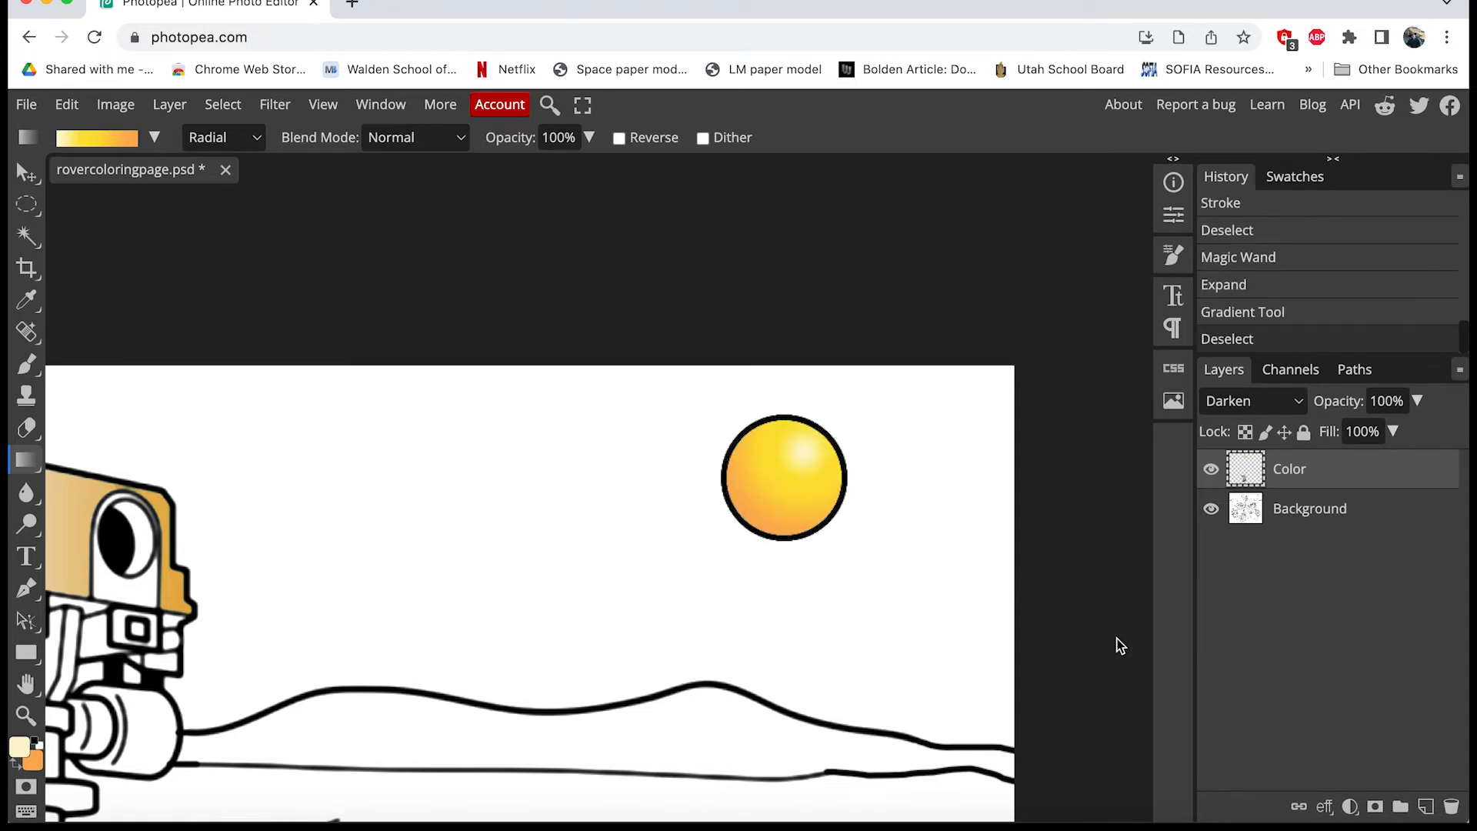
Look over the whole rover page to examine the colored sun, head and wheel.
key(ctrl+minus)
scroll(876, 522, down, 3)
scroll(875, 523, left, 1)
scroll(876, 523, down, 5)
scroll(876, 523, left, 5)
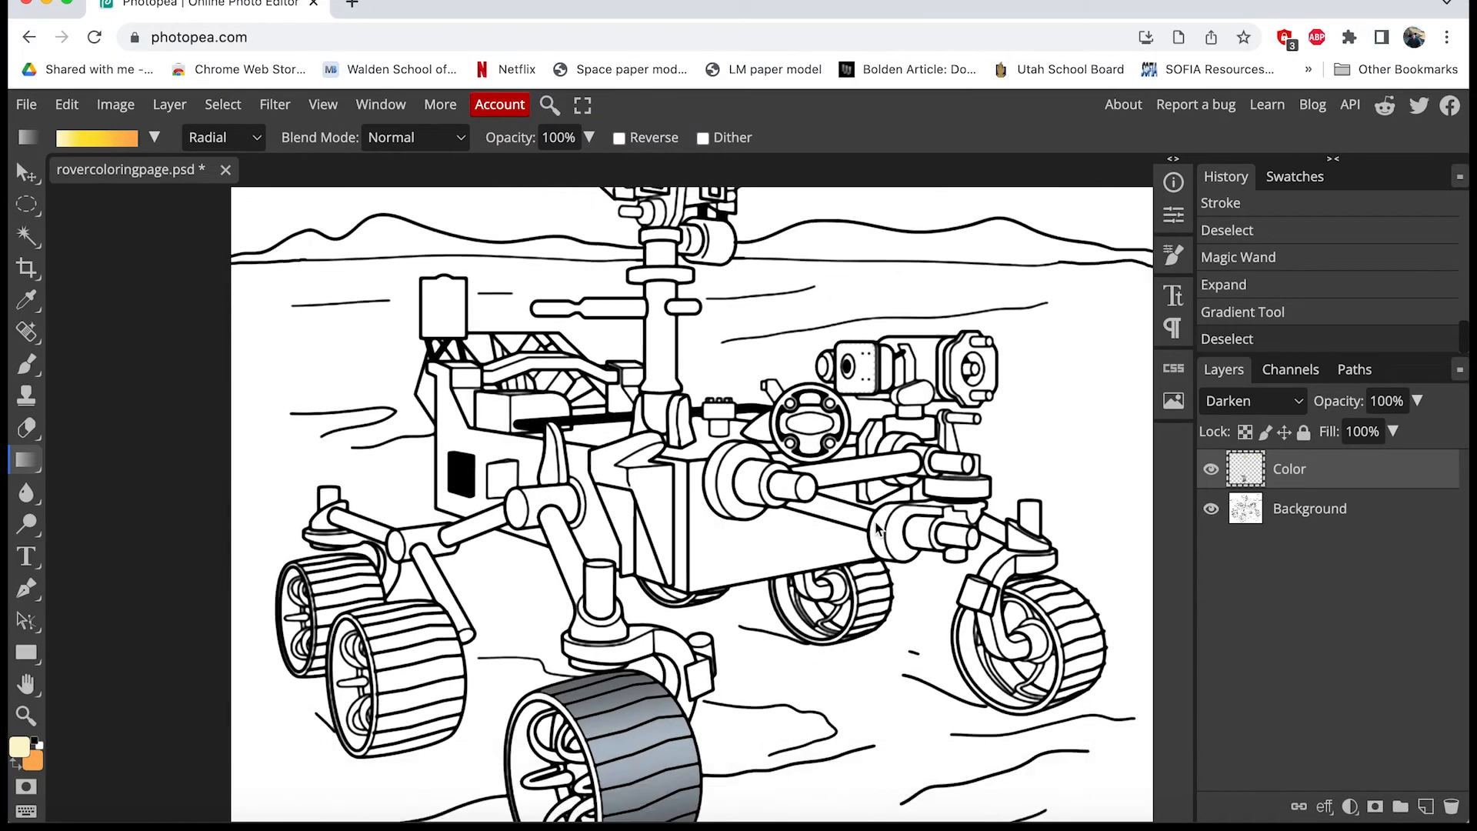
scroll(876, 528, right, 4)
scroll(876, 528, up, 8)
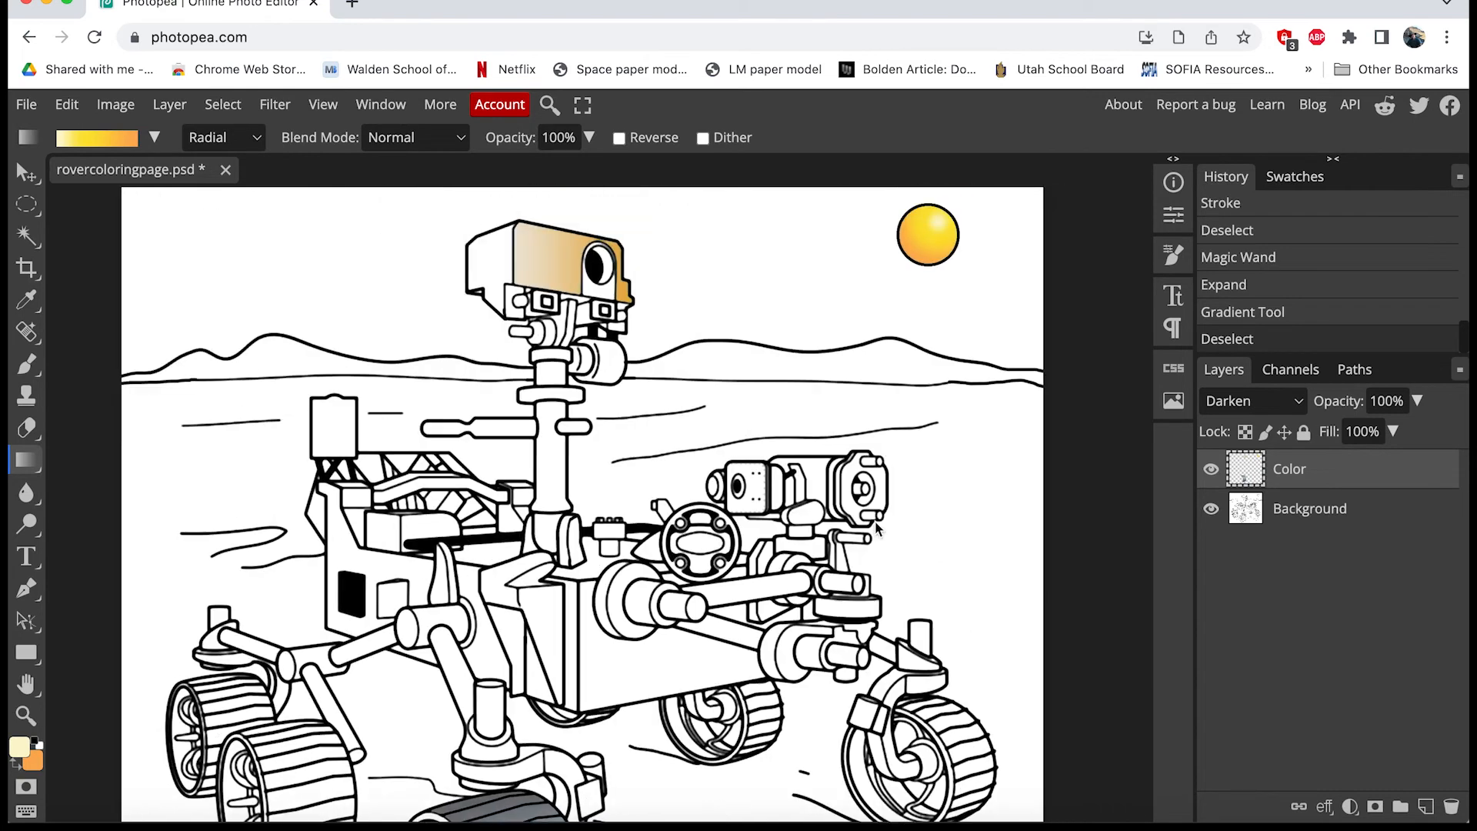
scroll(874, 520, down, 6)
scroll(874, 521, left, 3)
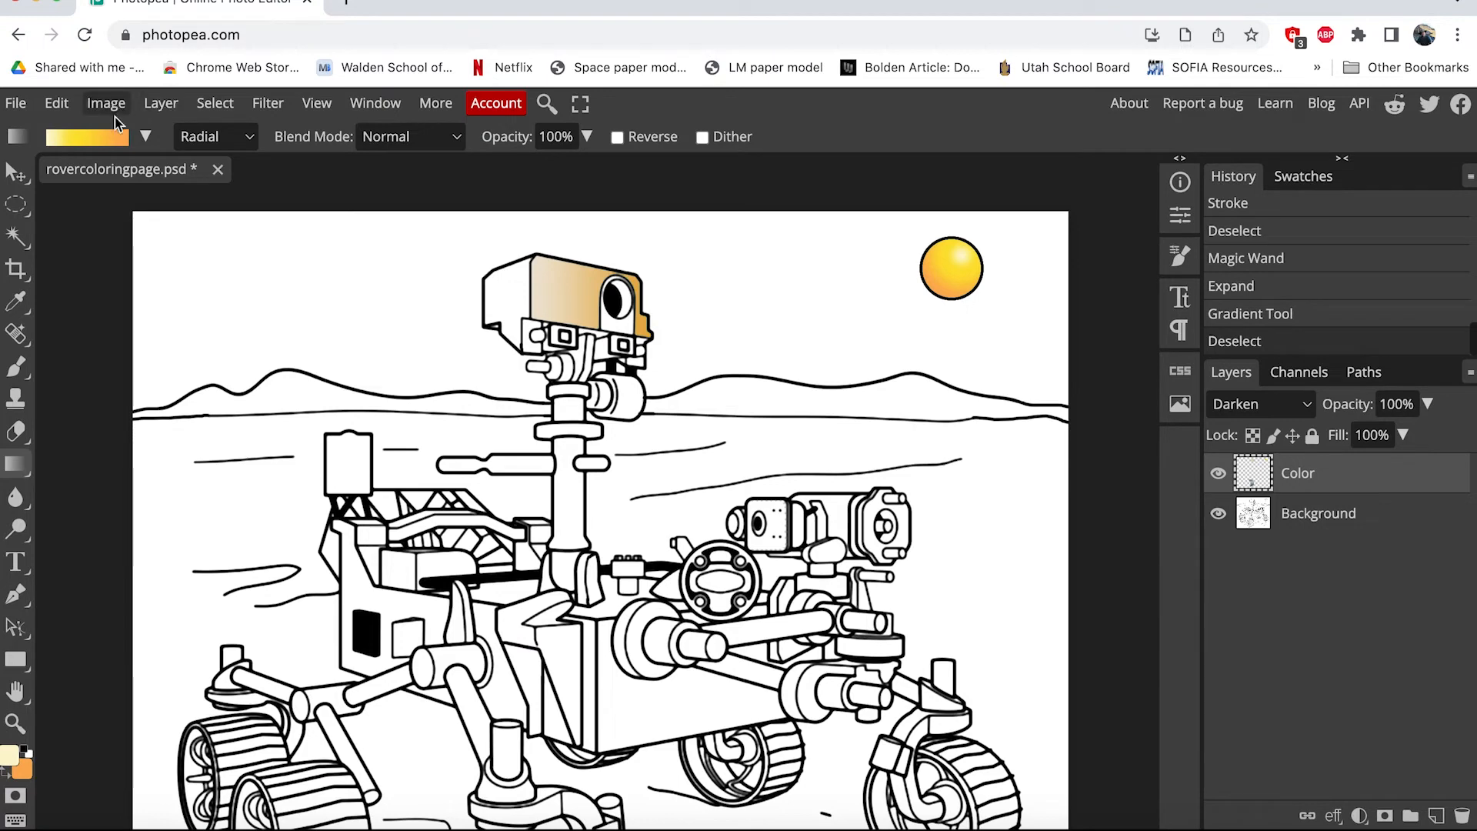
Open the Gold foil PNG image as a separate document.
click(16, 103)
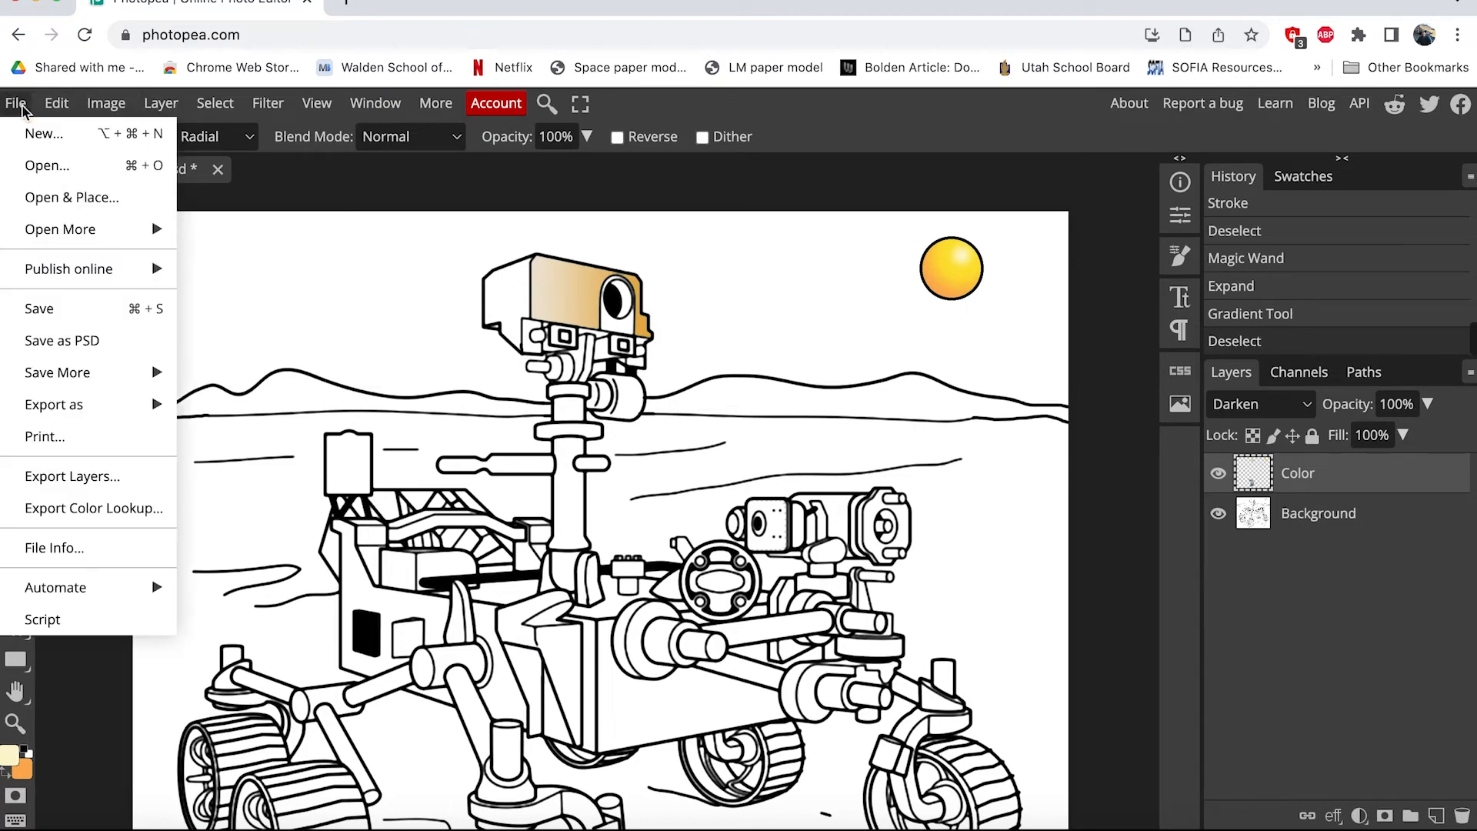
click(44, 170)
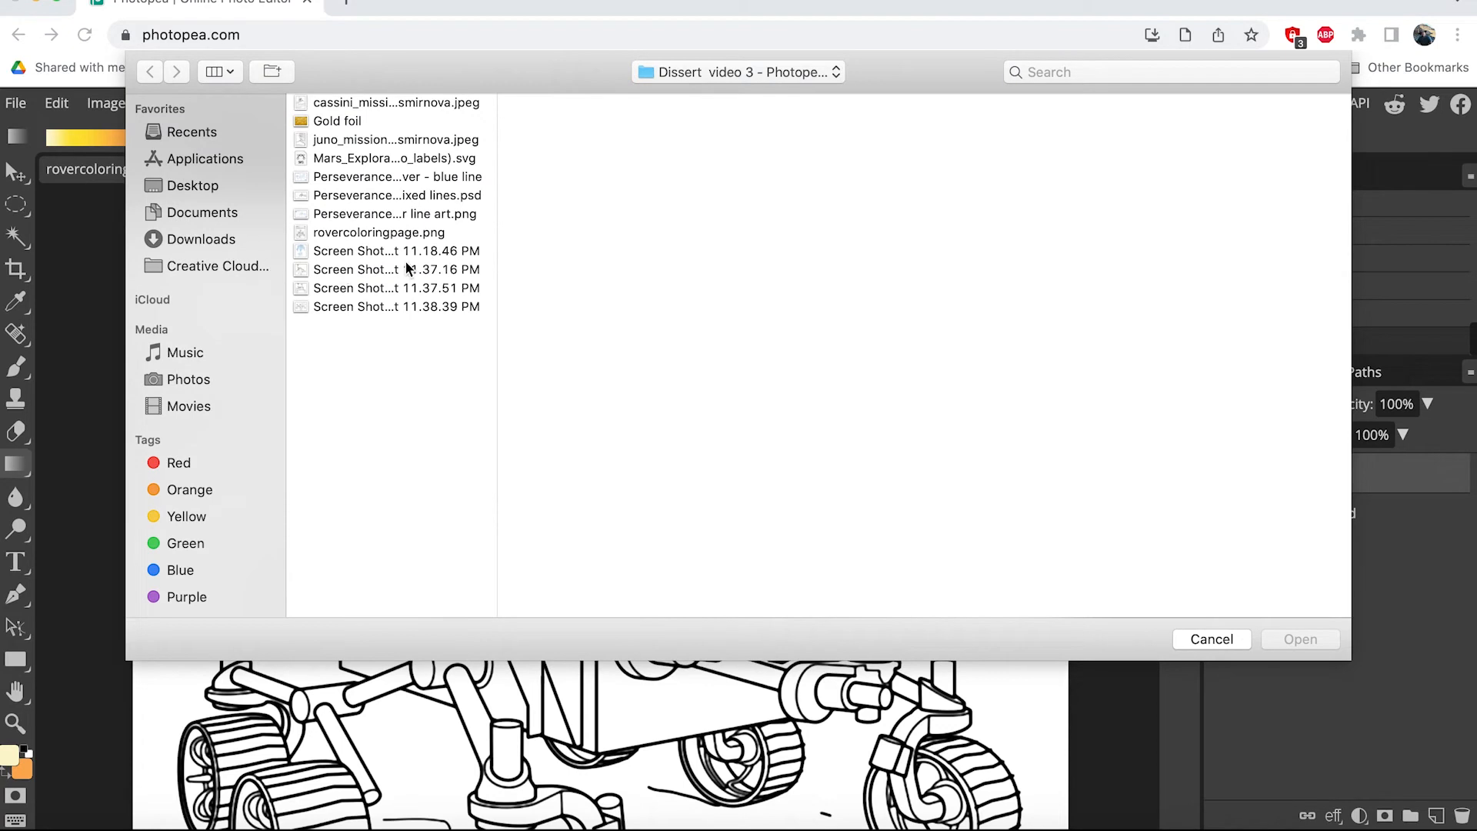
click(344, 122)
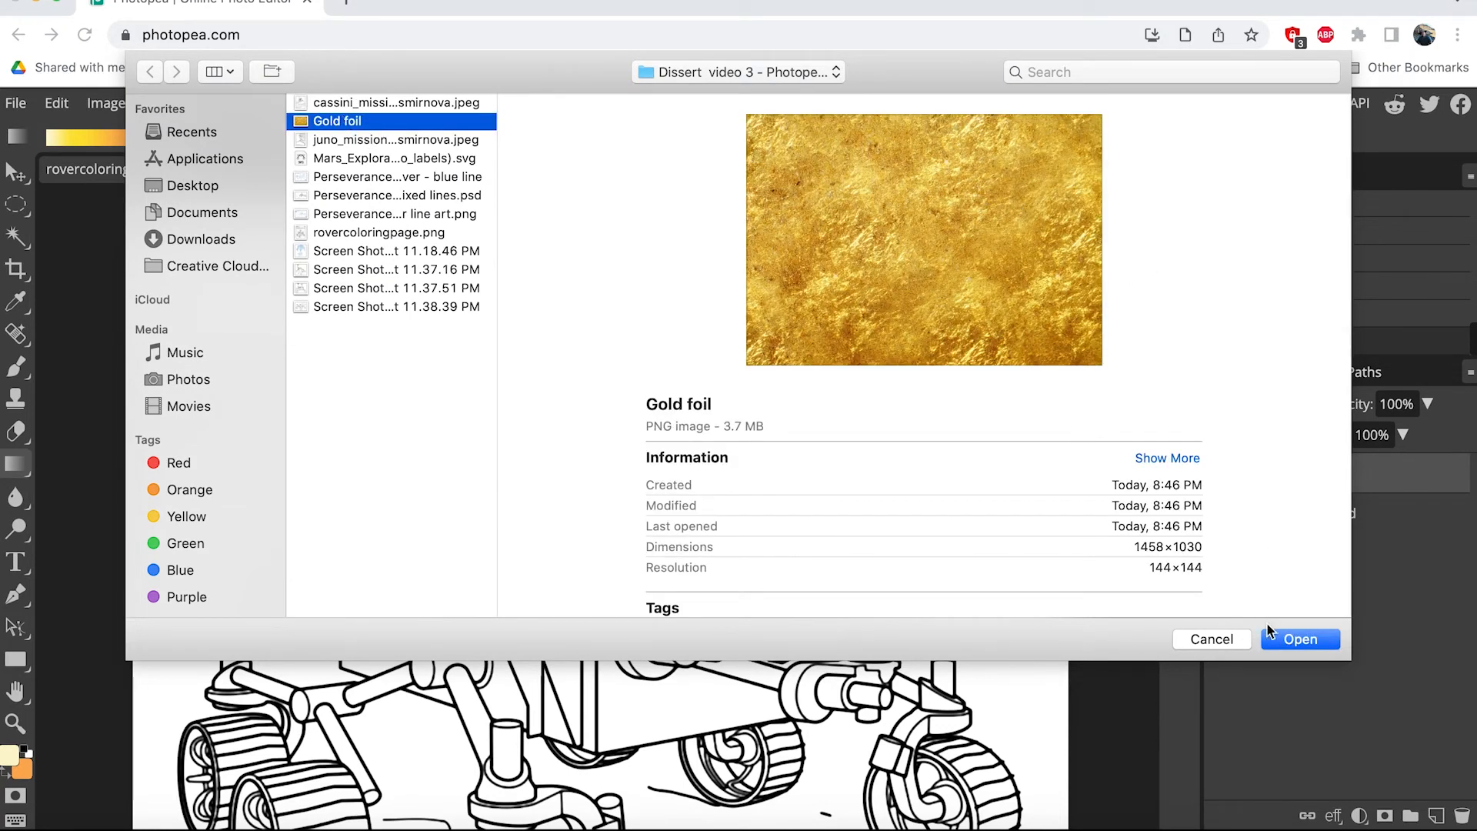
click(1298, 640)
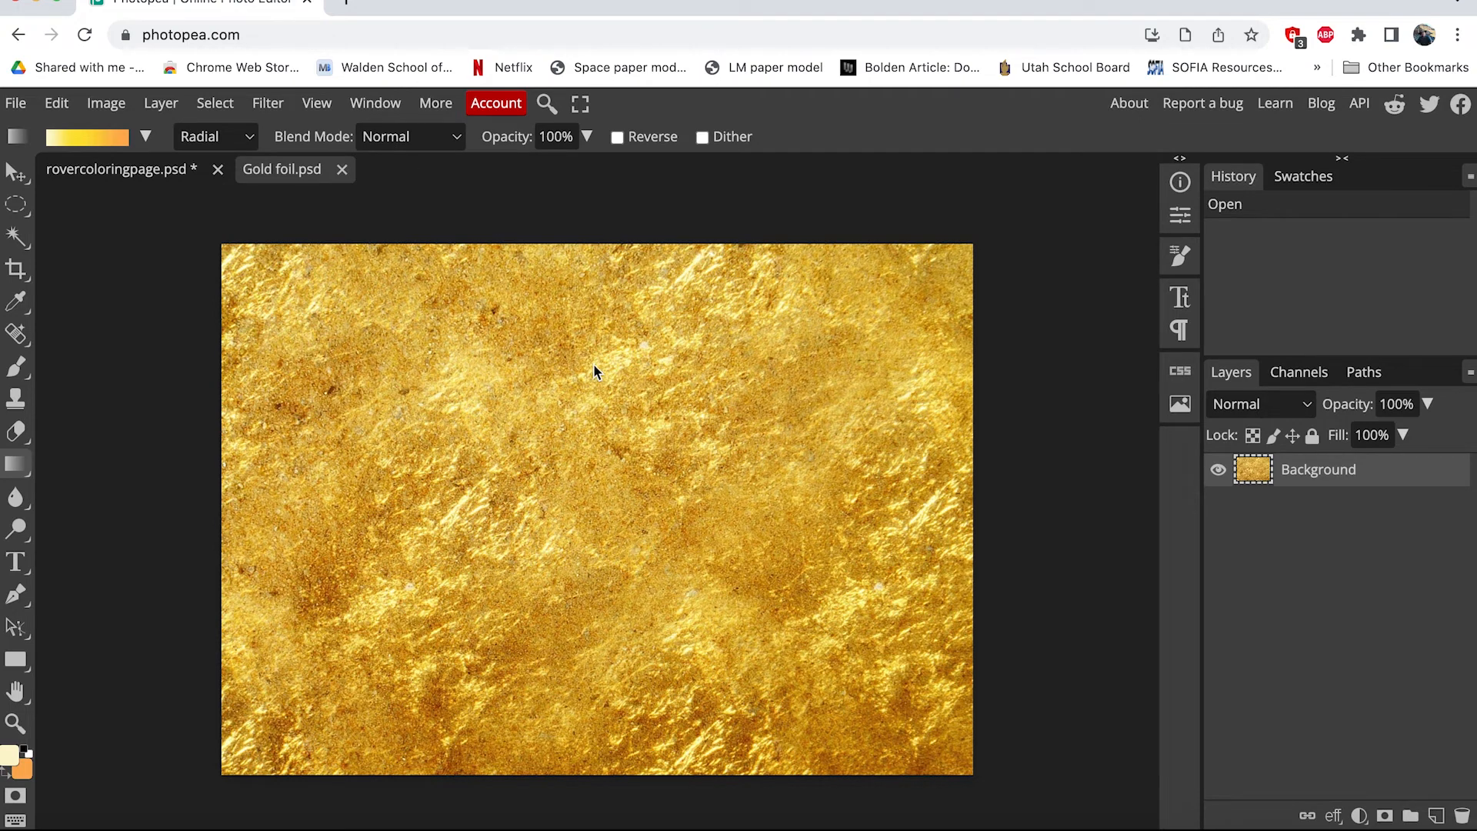
Copy the entire gold foil image and paste it into rovercoloringpage.psd as a new layer.
key(super+a)
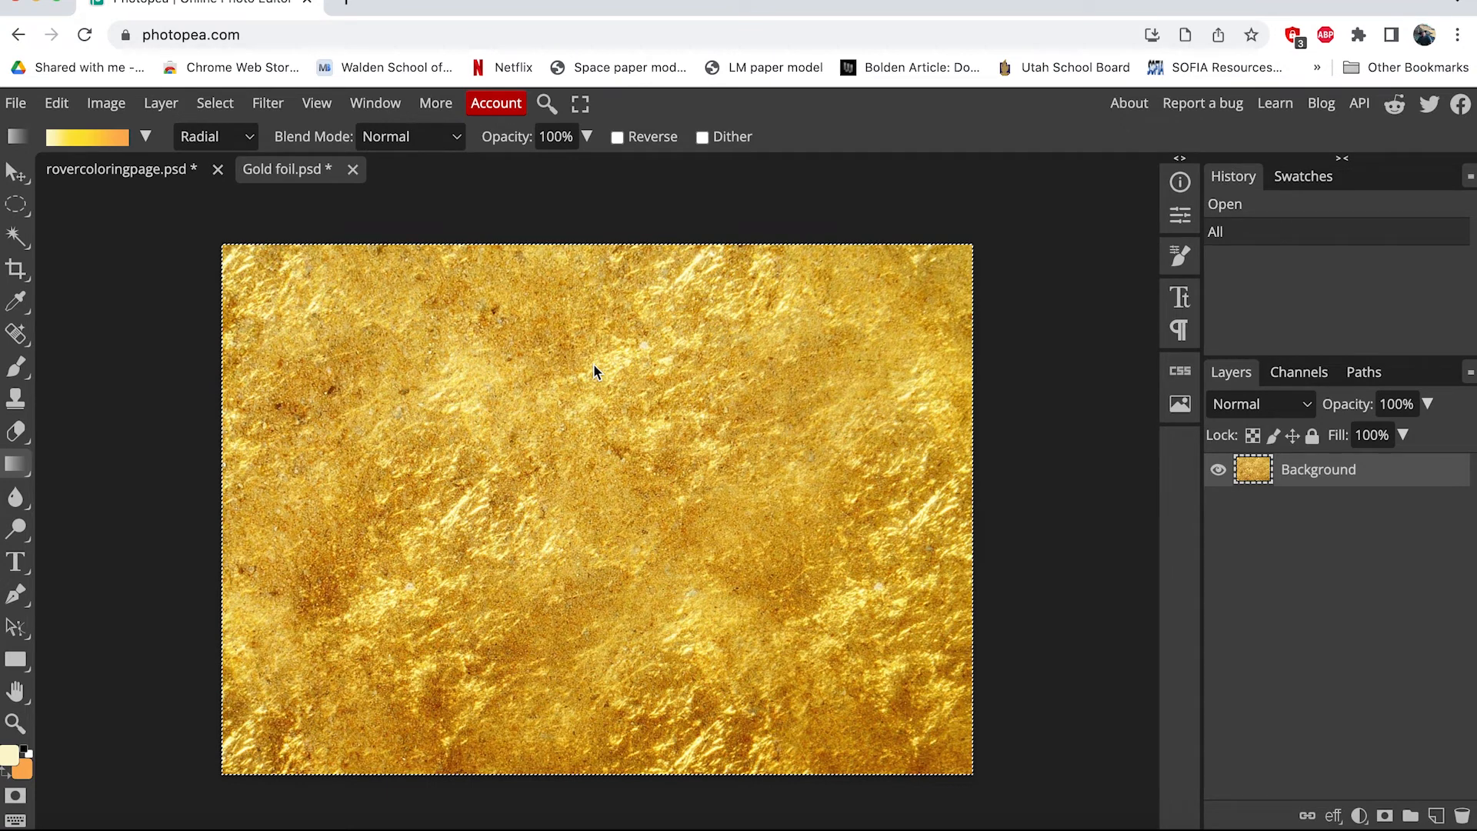
click(286, 133)
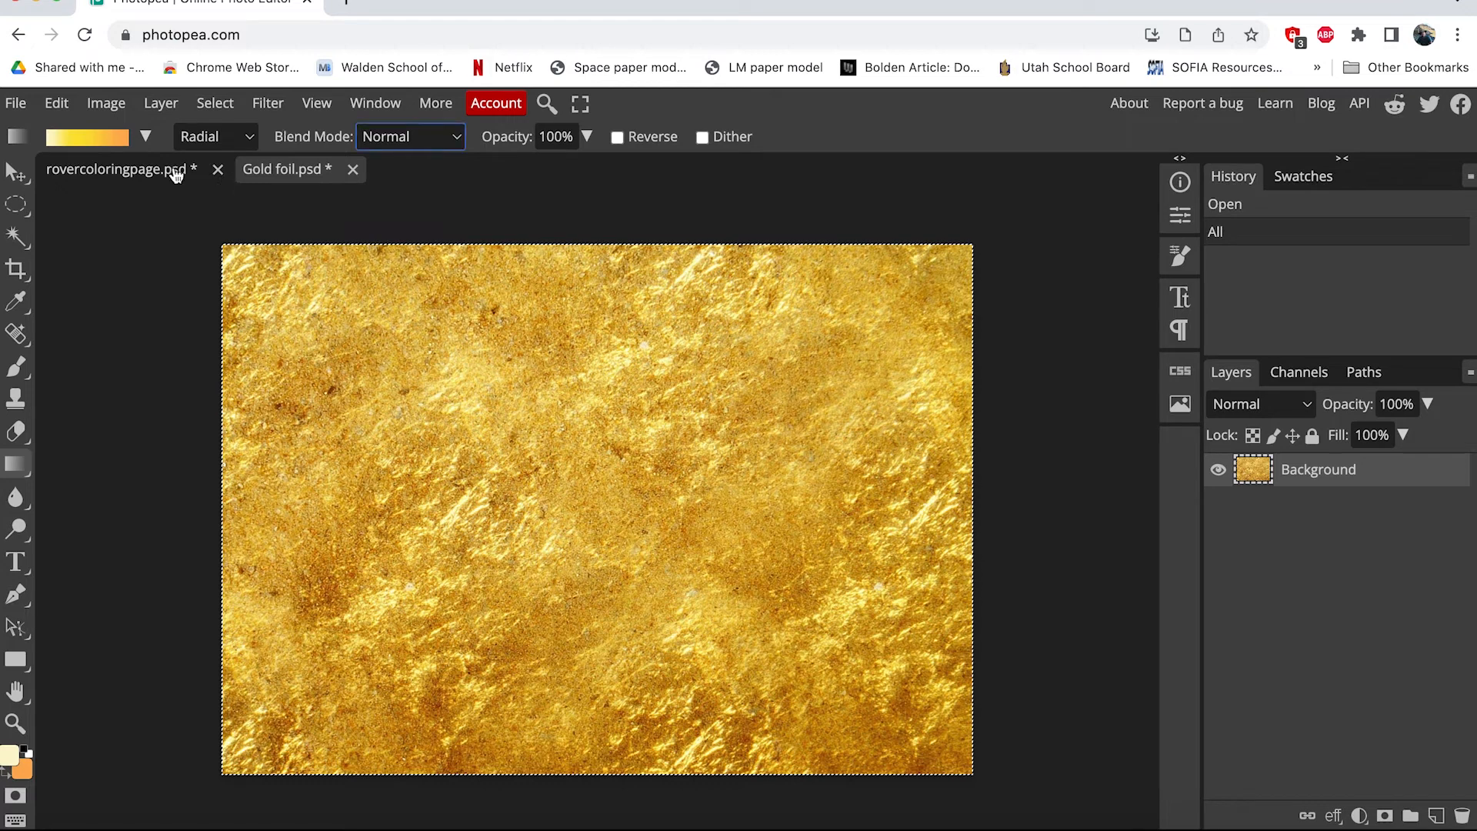
click(126, 172)
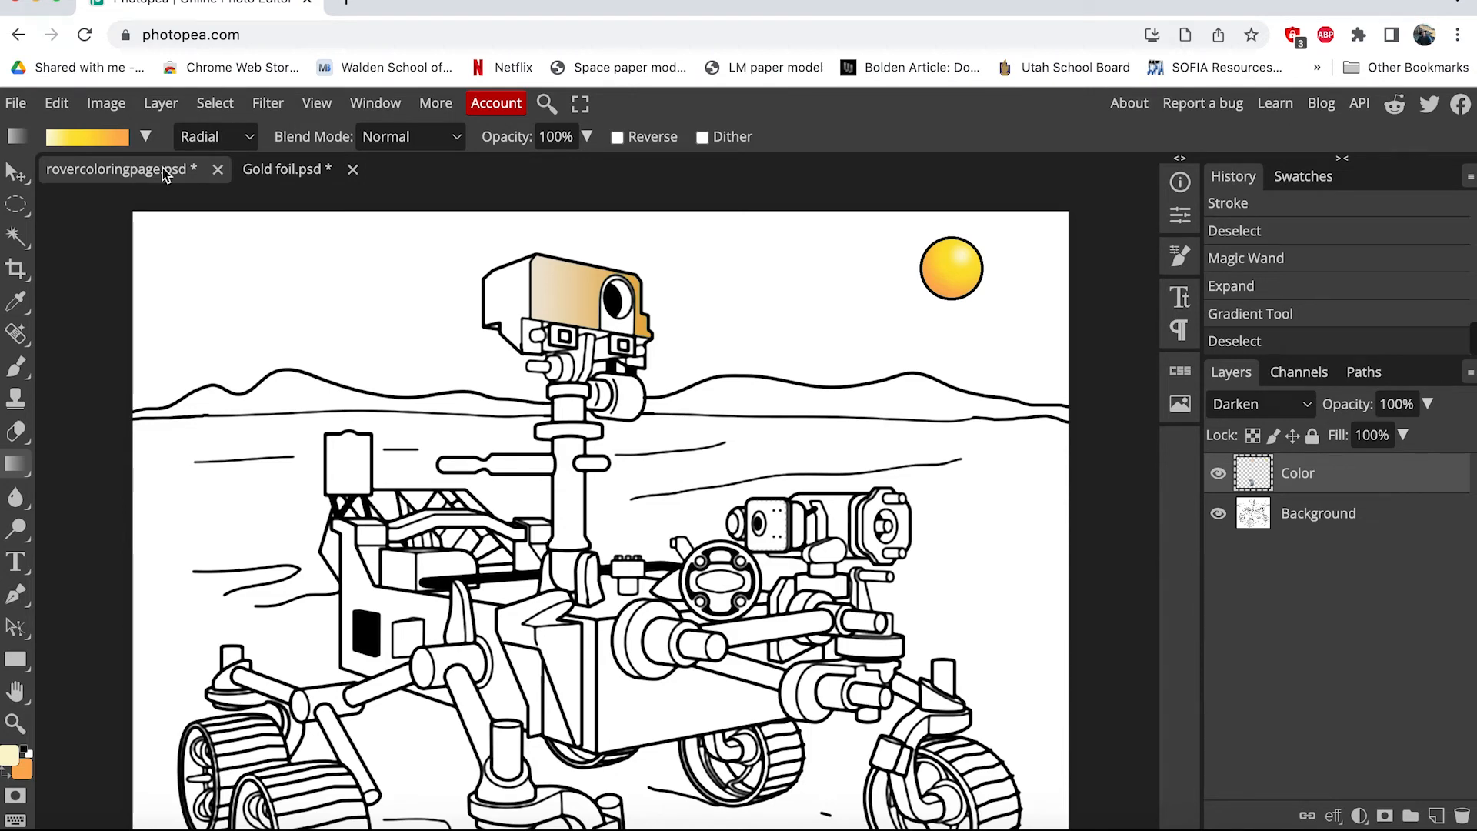
key(ctrl+v)
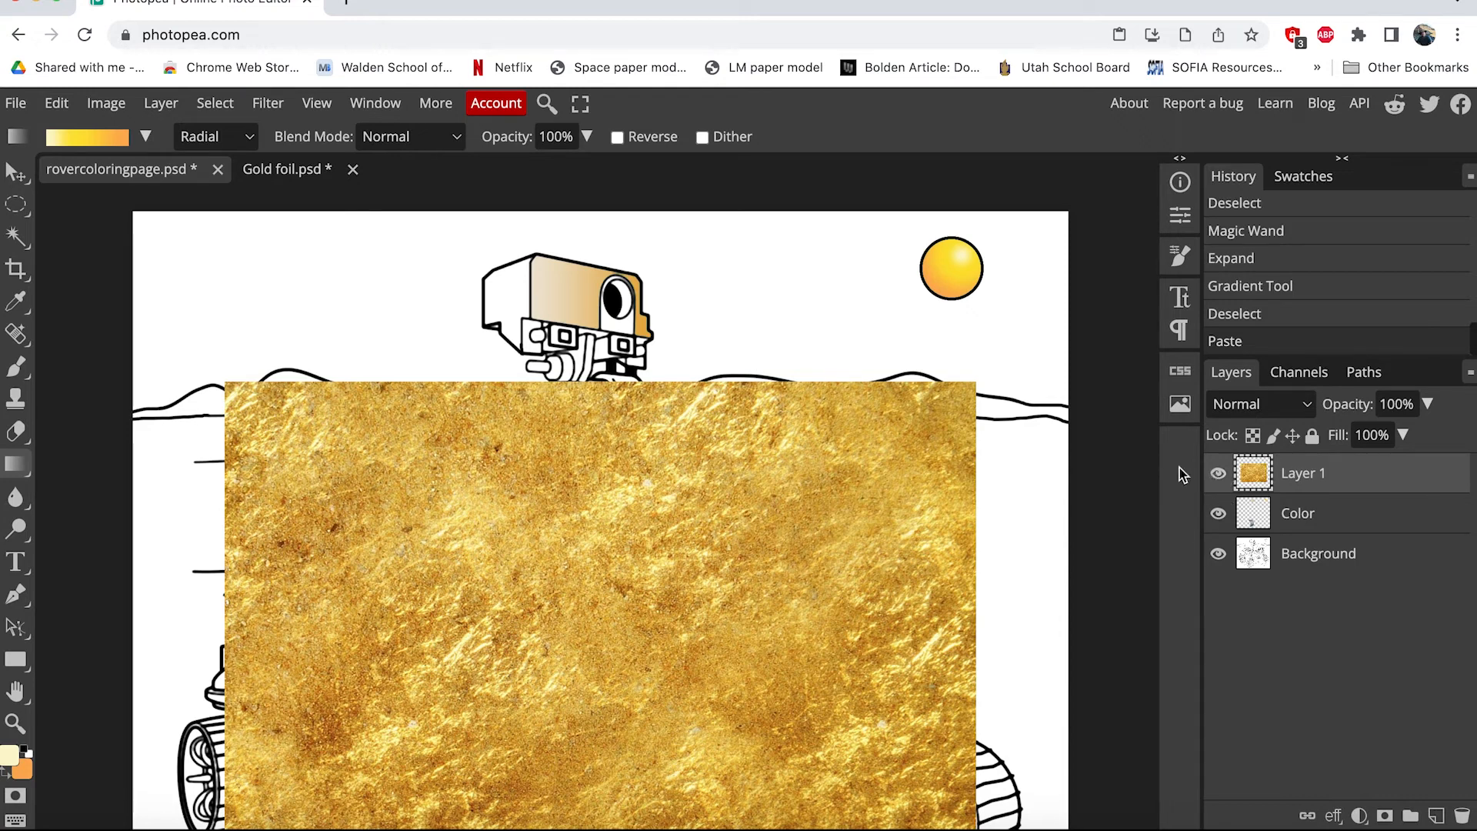
Scale the pasted gold foil layer down to about 63% and position it over the rover's front body.
click(55, 105)
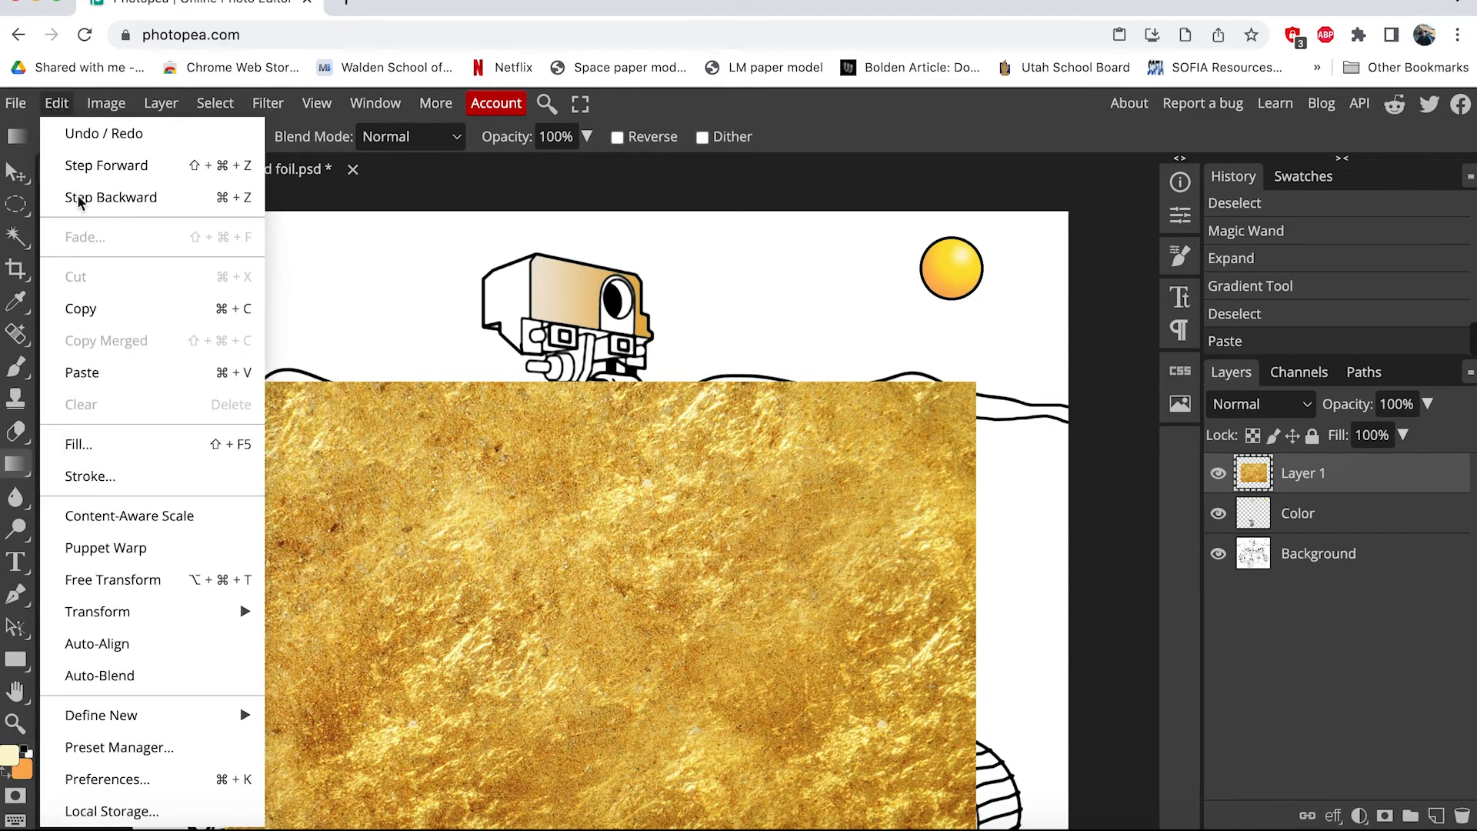
mouse_move(176, 617)
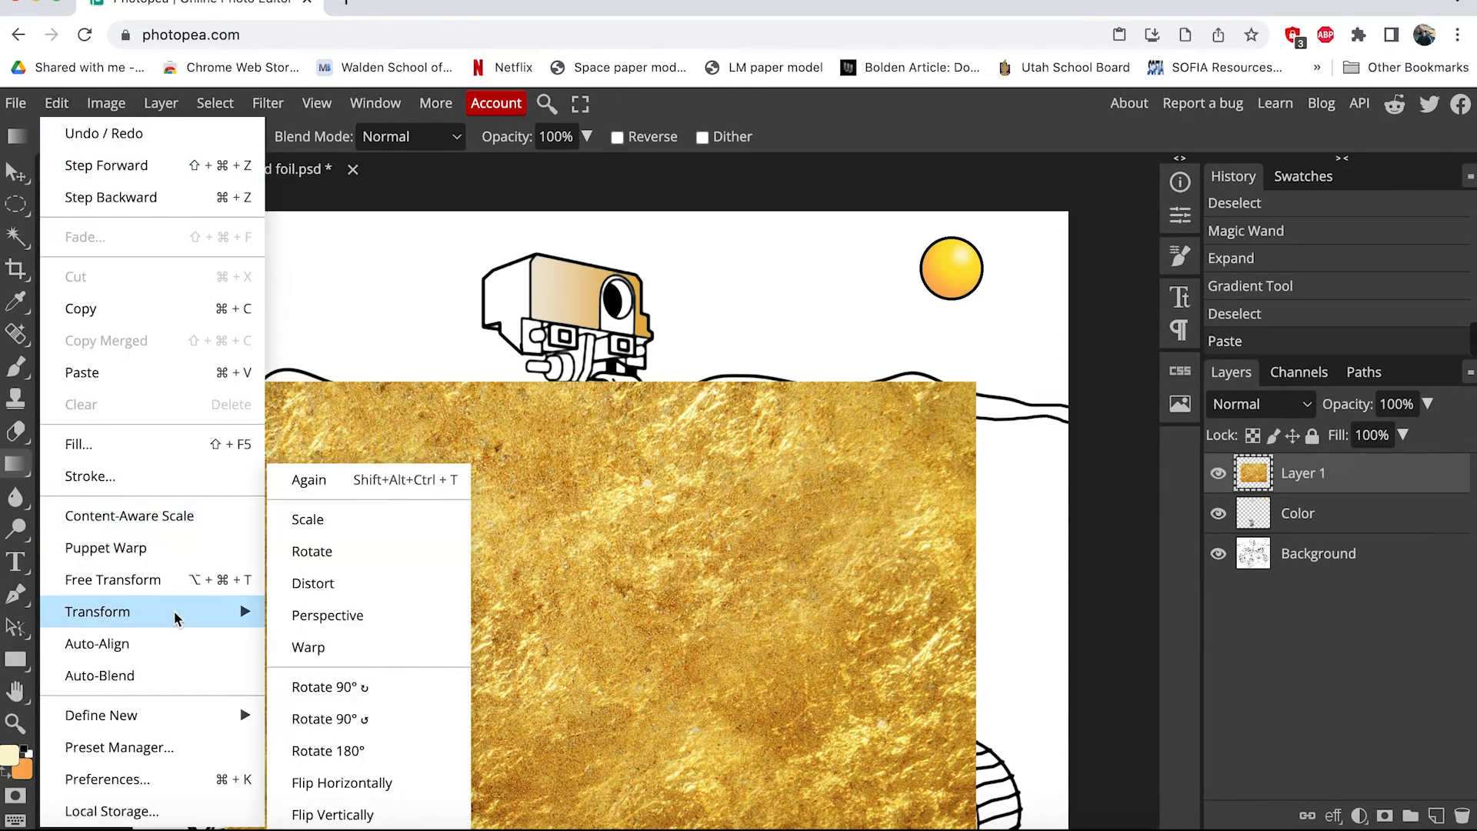
click(369, 517)
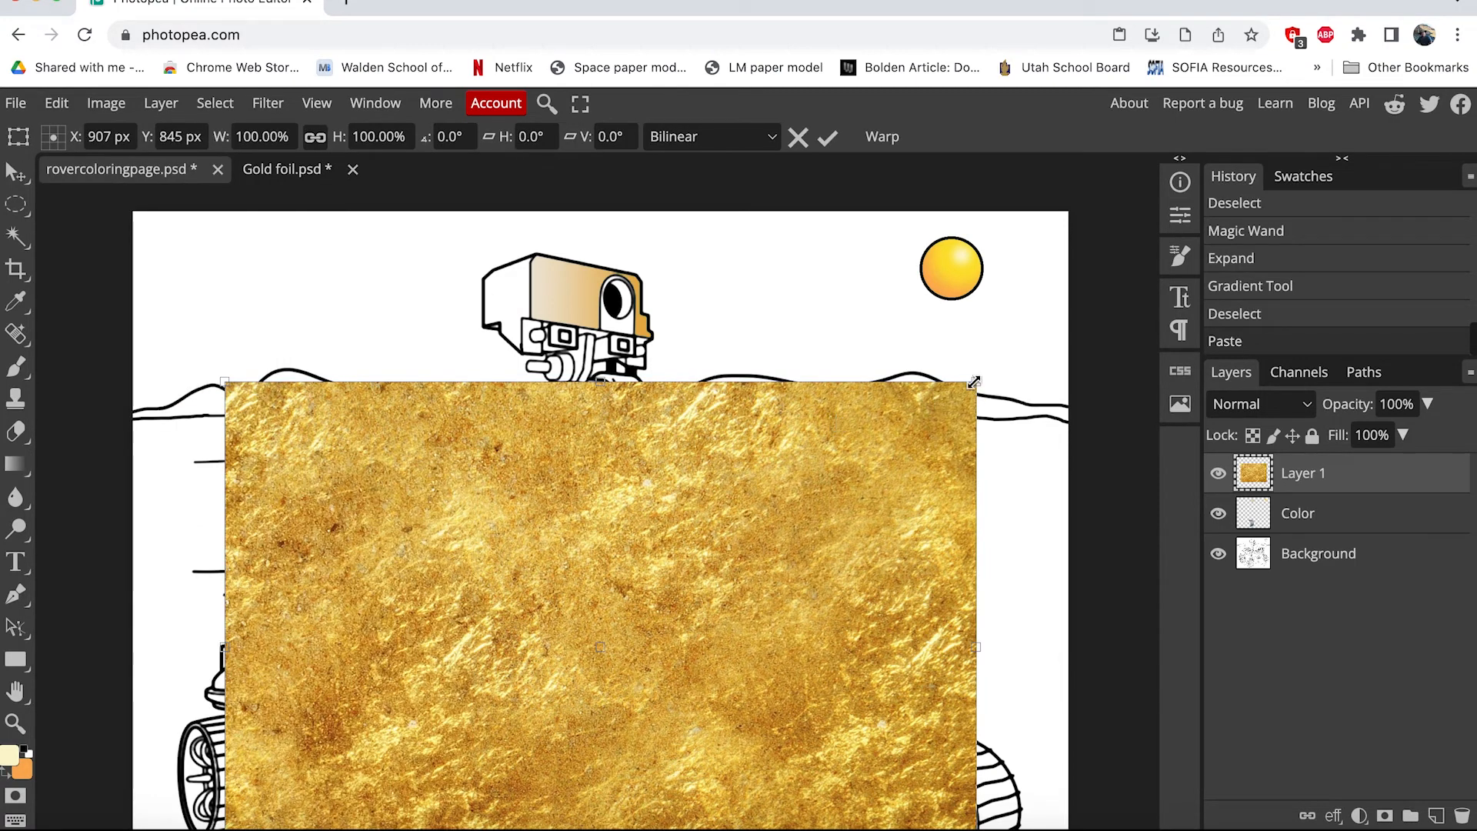
drag(975, 382, 700, 600)
drag(597, 653, 807, 566)
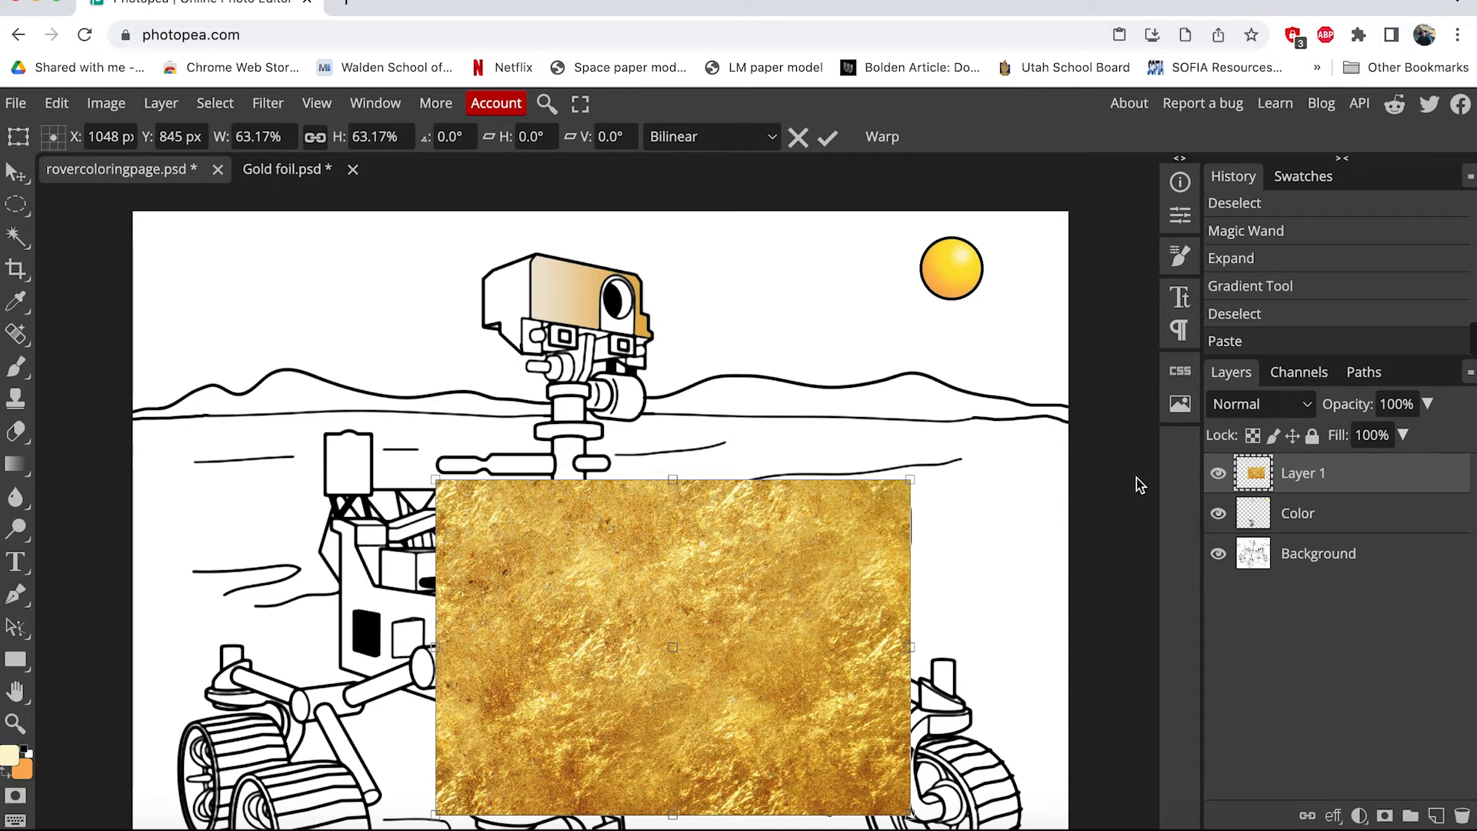
key(Return)
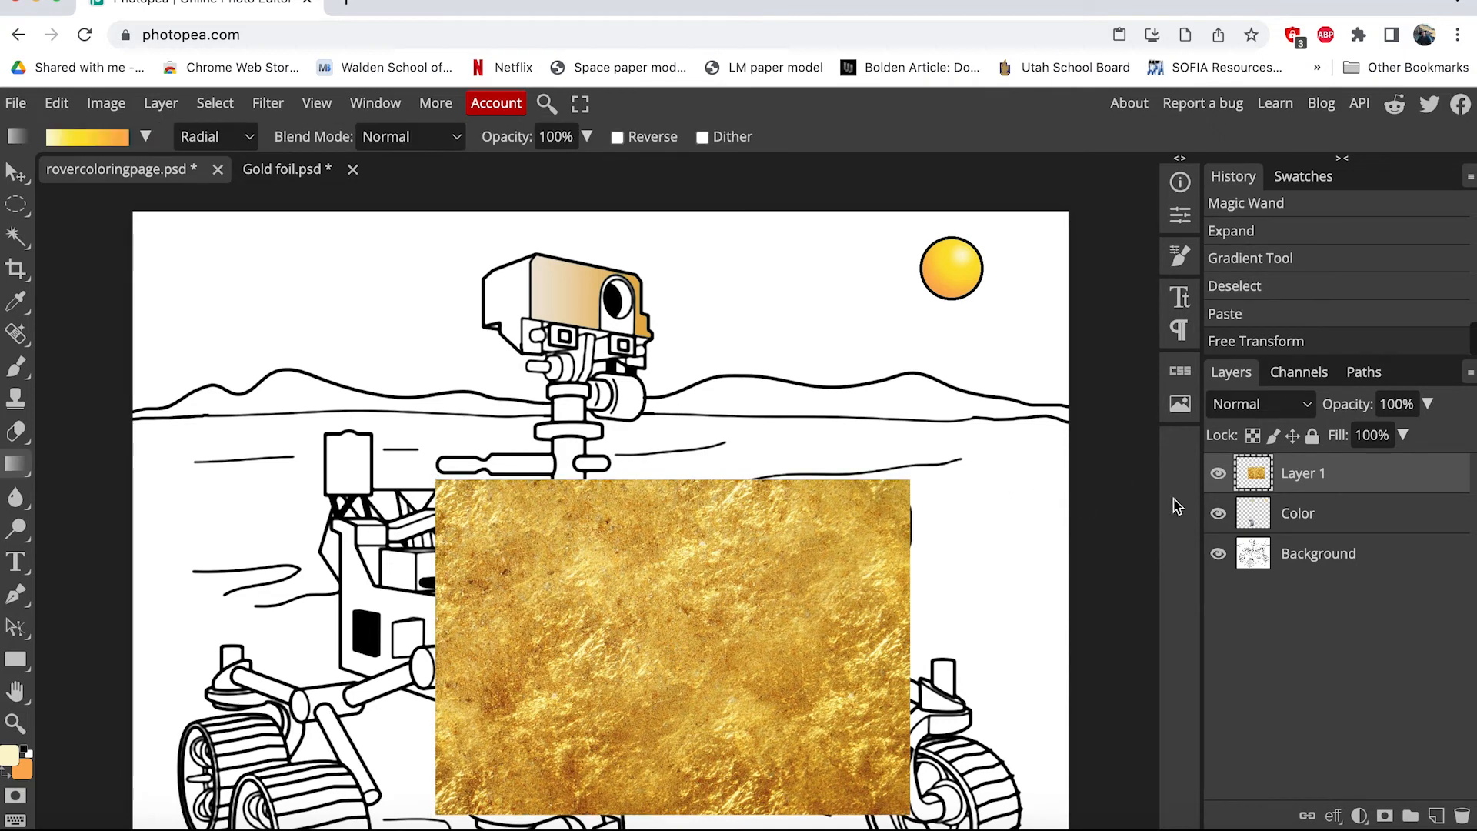
Hide the gold foil layer and select the white areas of the rover's front body panel on the Background layer with the Magic Wand.
click(1220, 474)
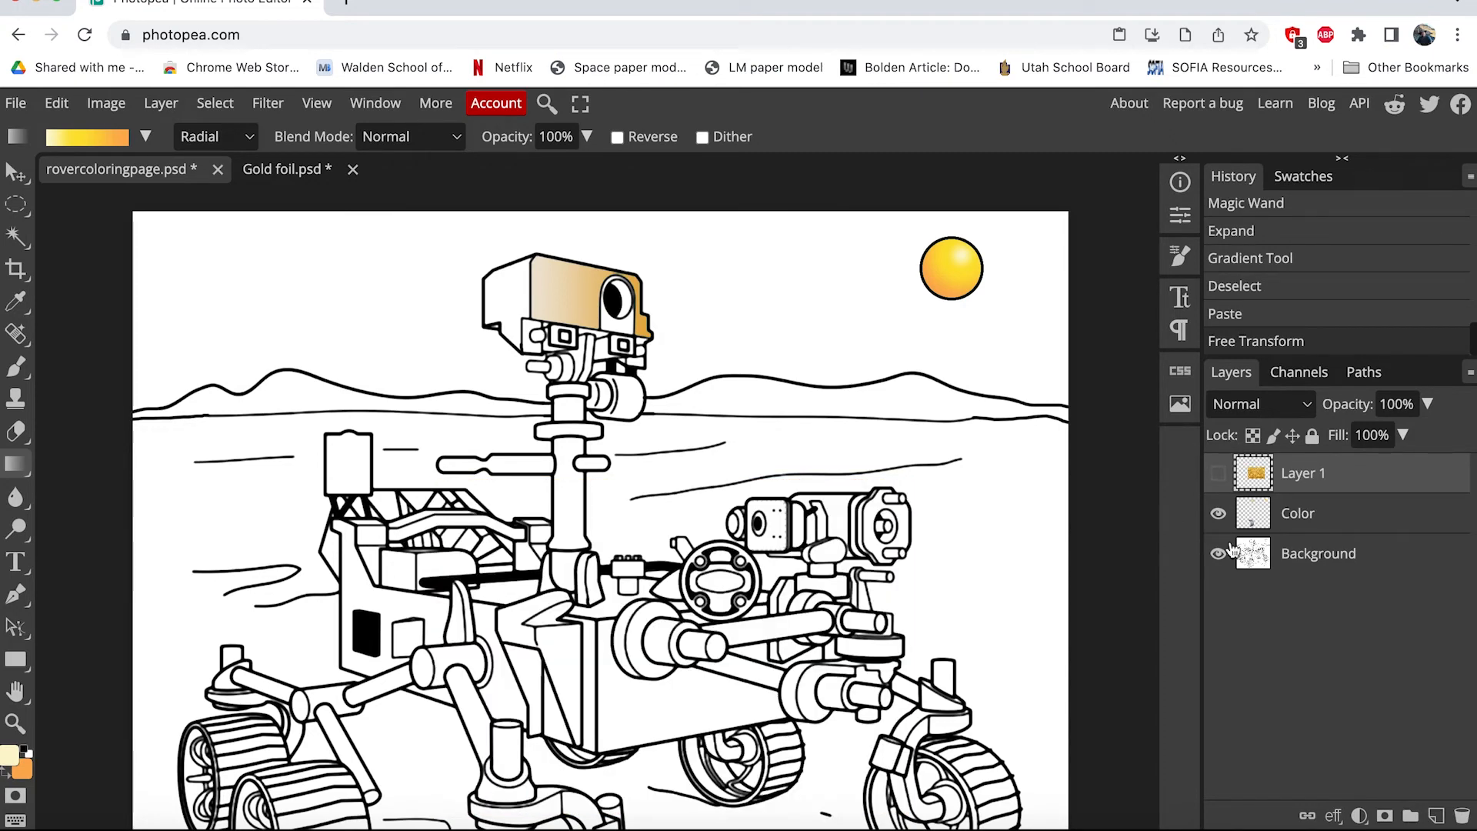
click(1312, 553)
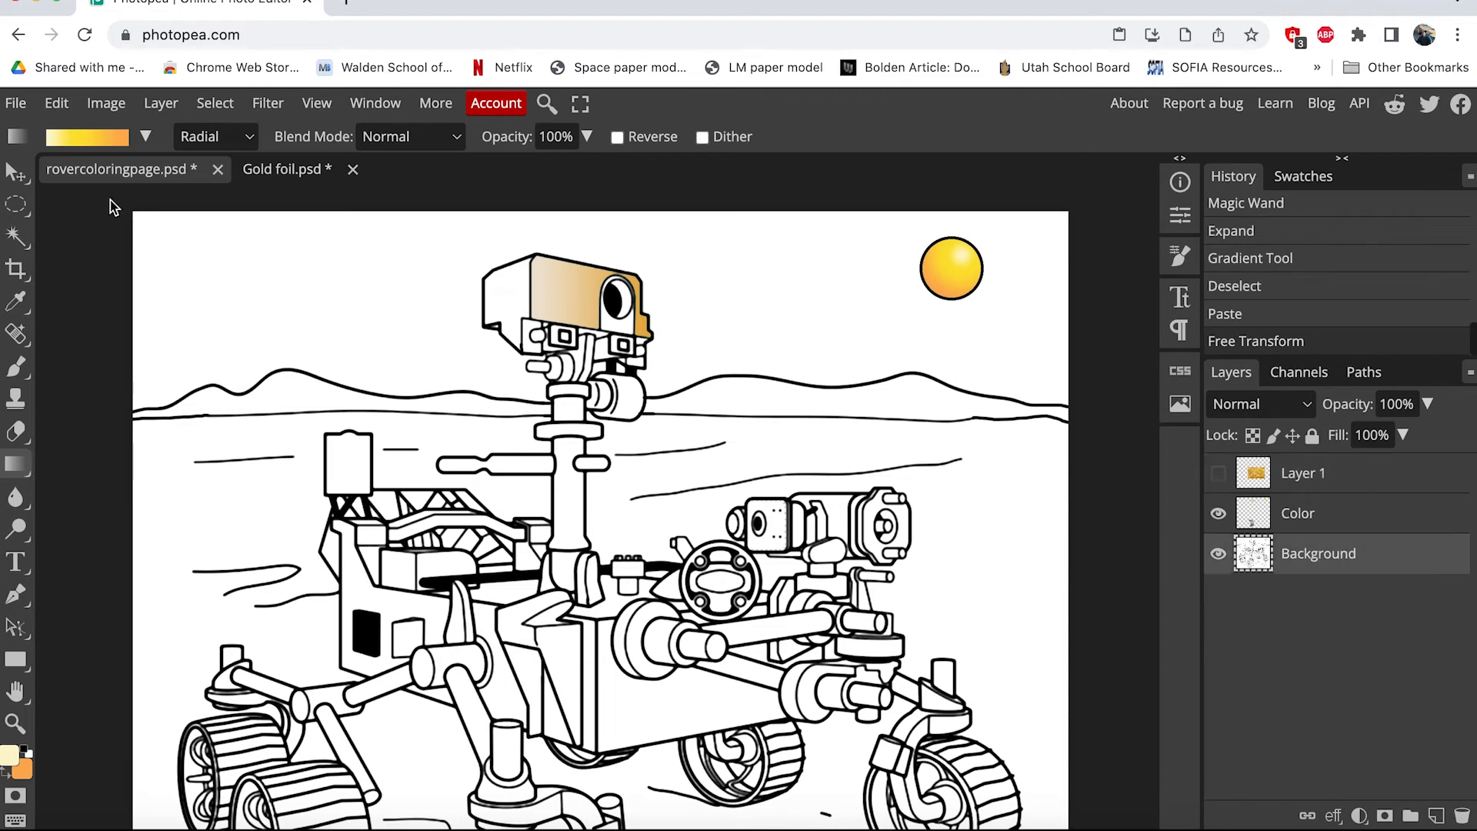
click(16, 237)
click(668, 695)
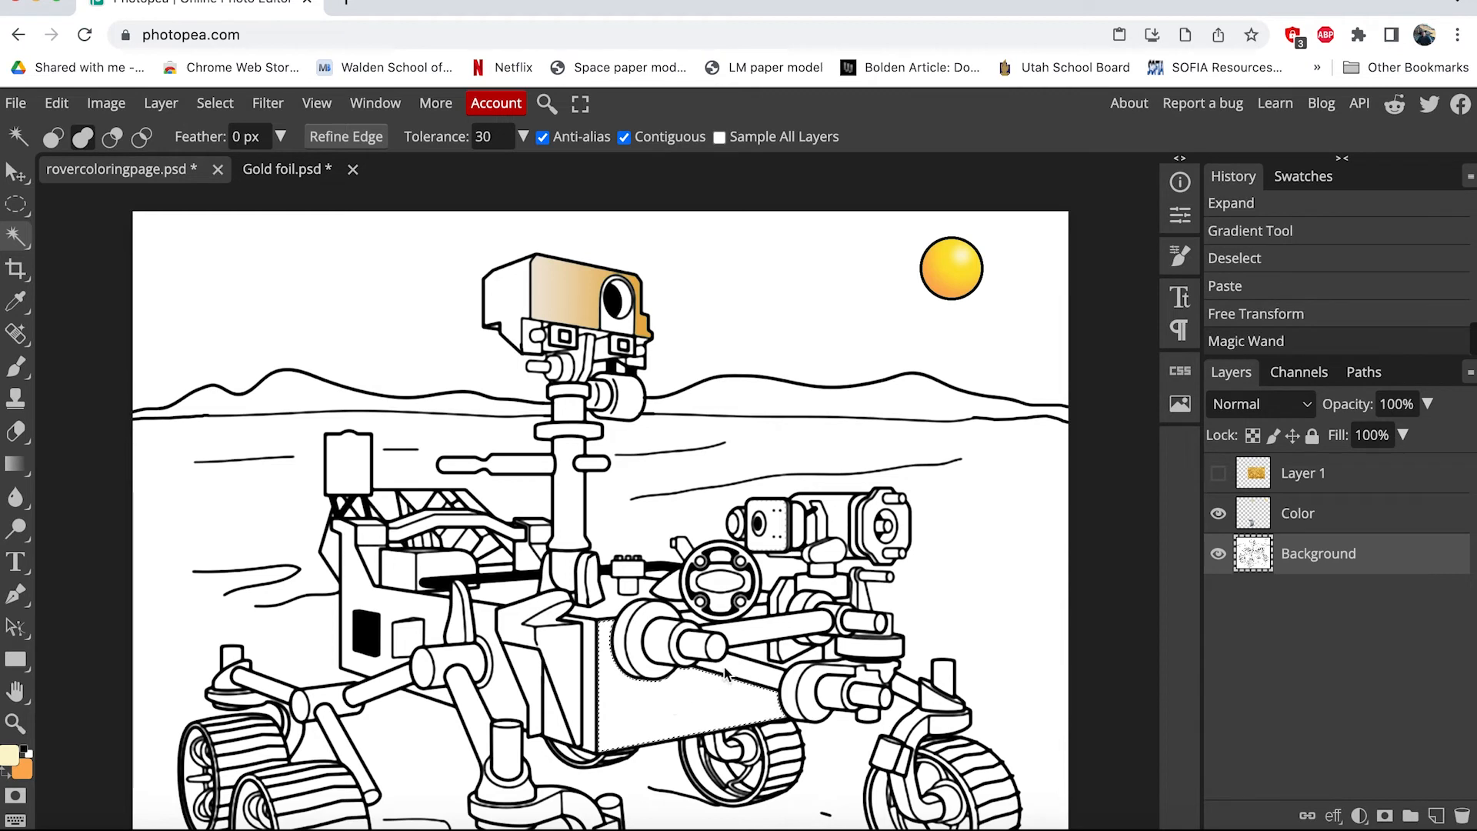
click(759, 651)
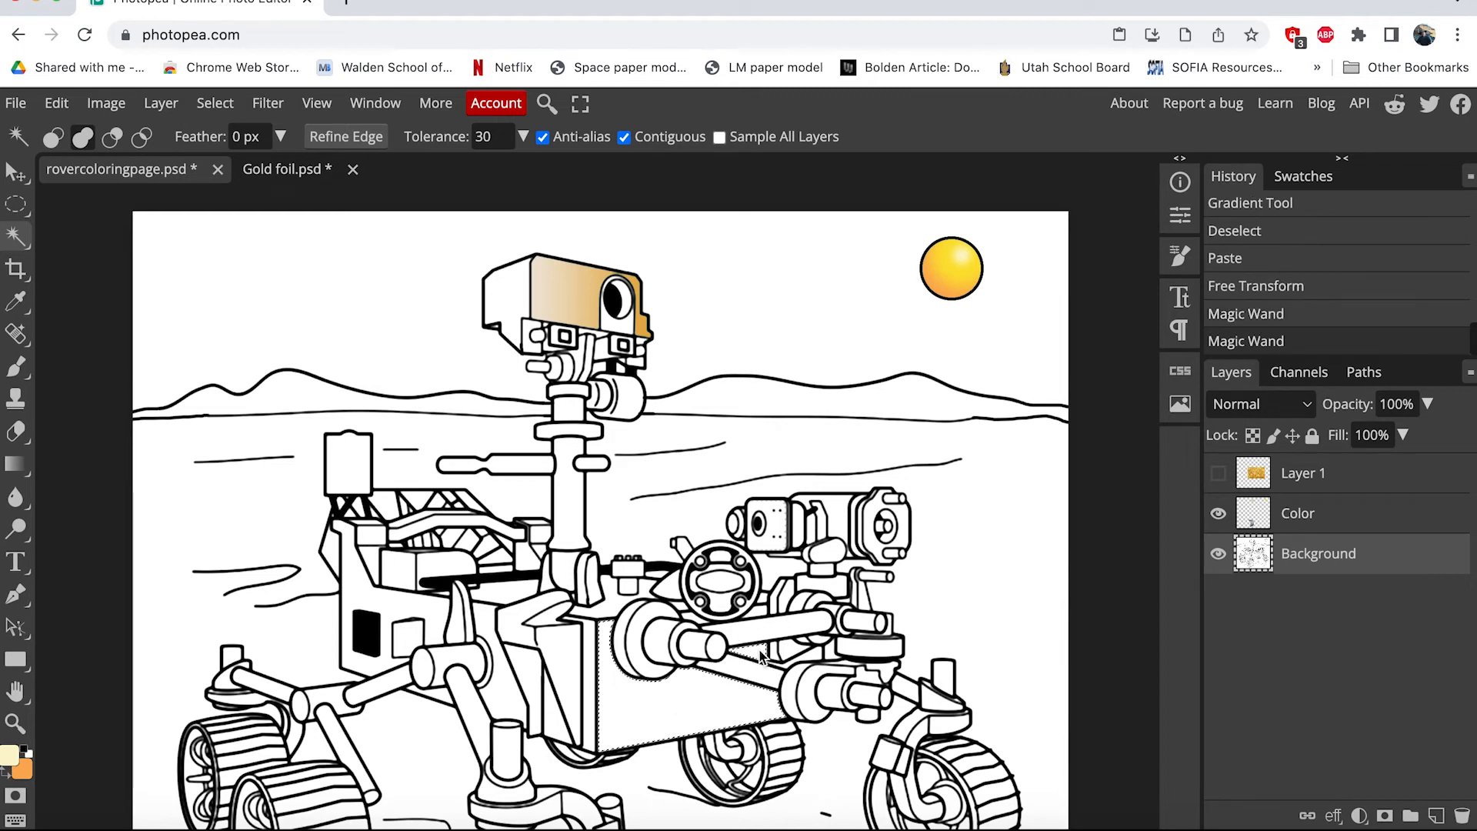
click(813, 654)
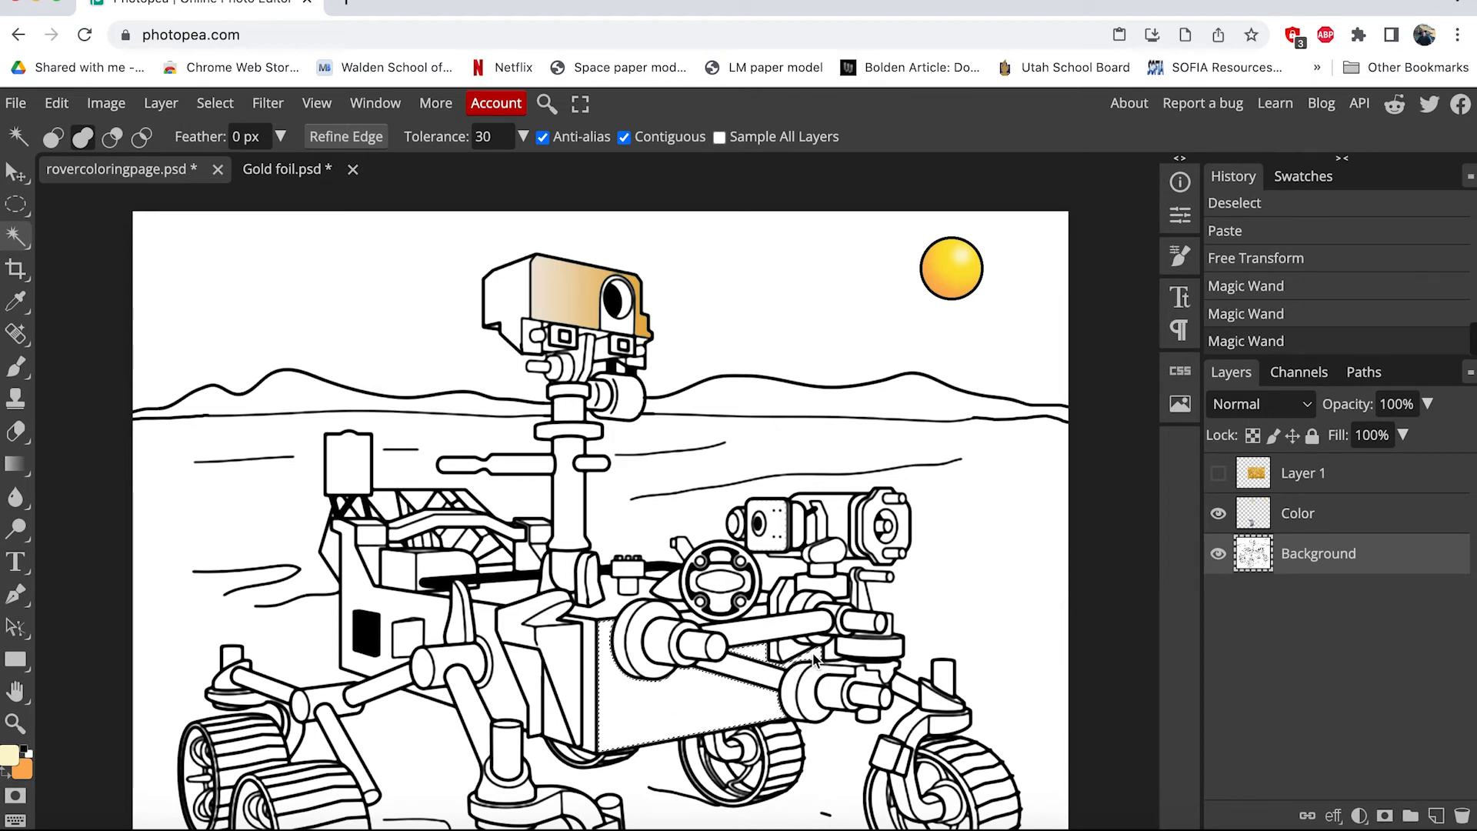
click(759, 613)
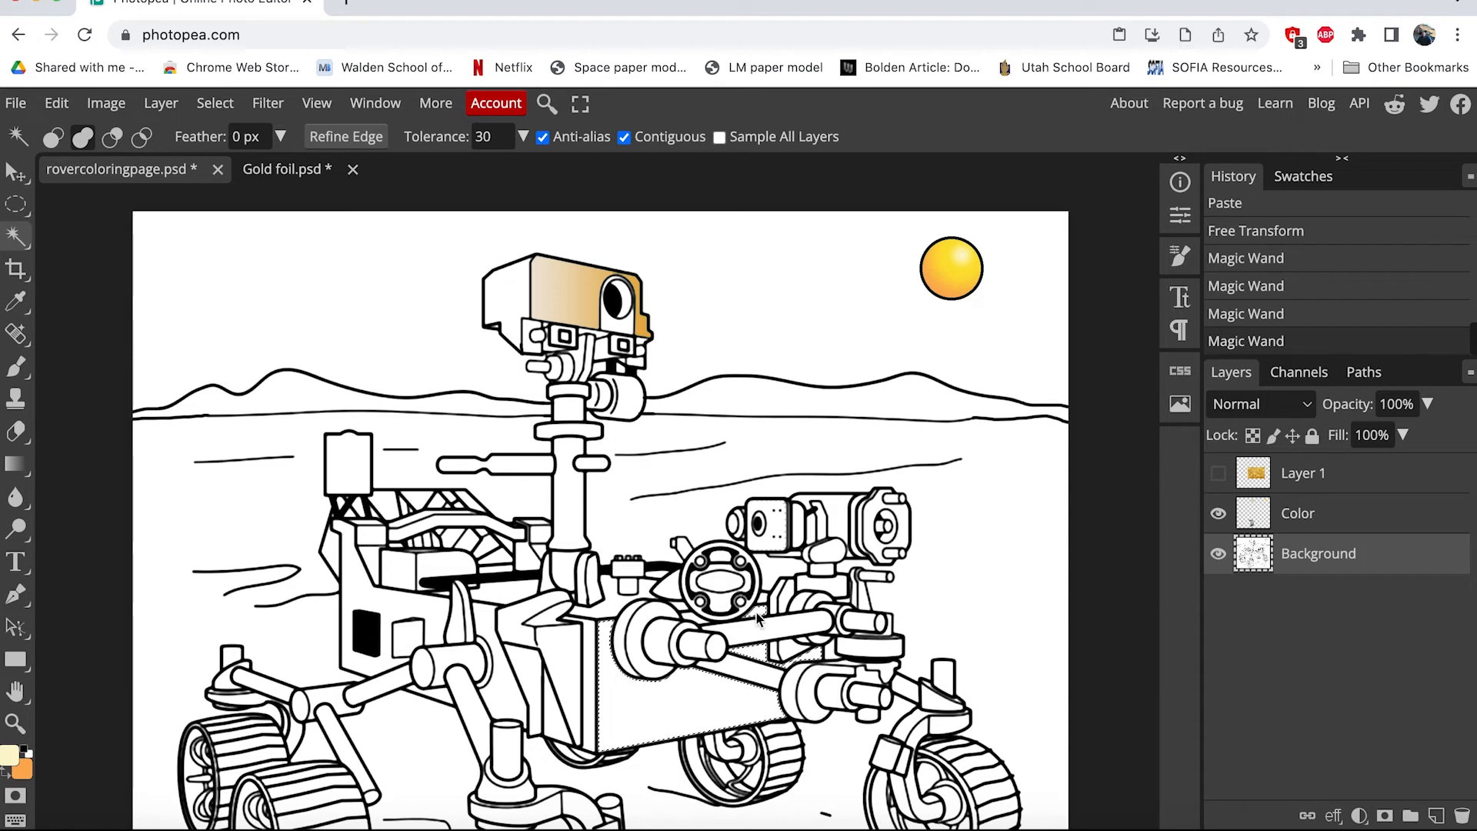
click(692, 622)
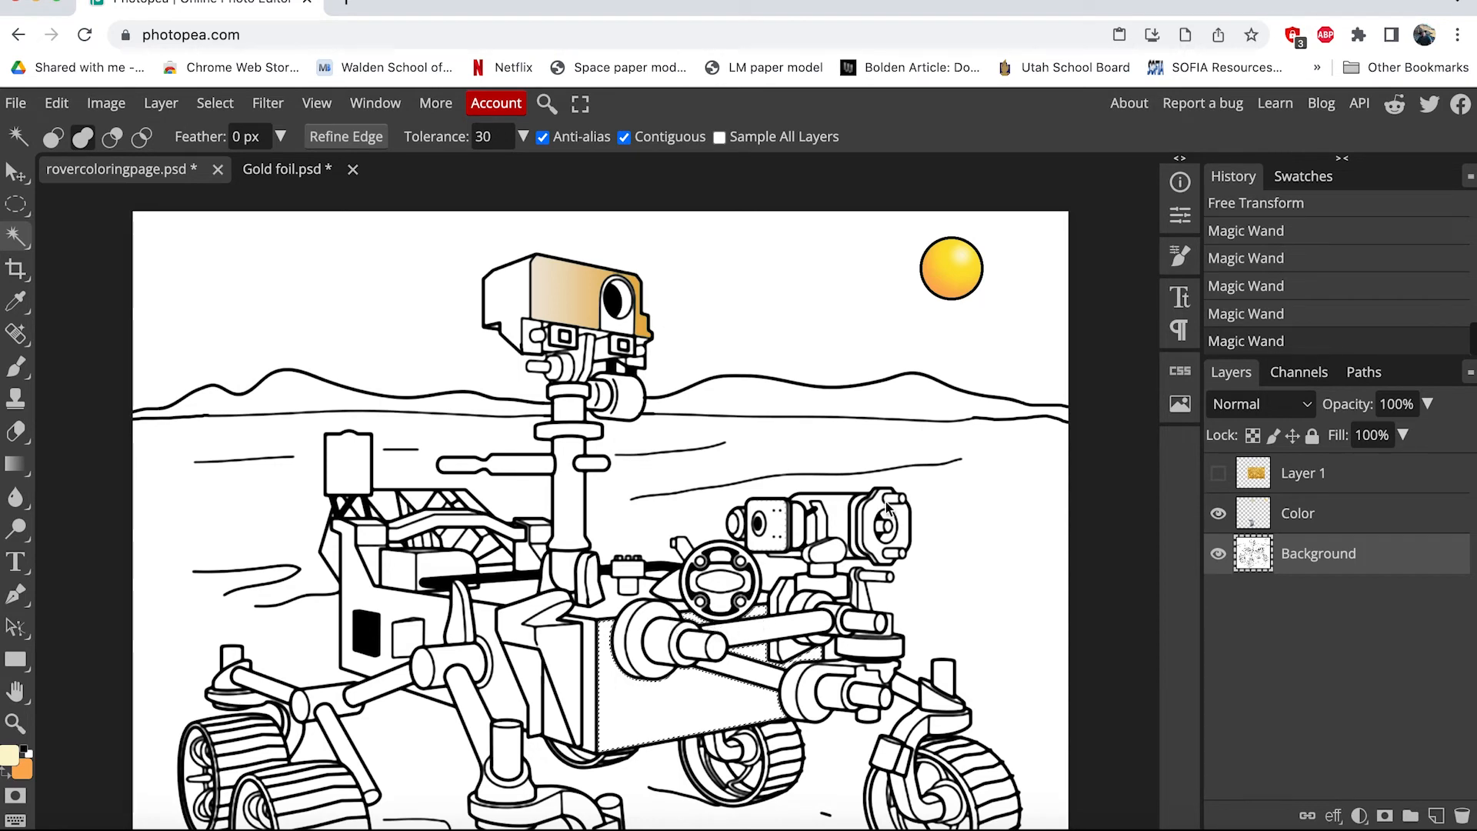
Expand the current selection of the rover's front body panel so it reaches slightly into the black outlines.
click(215, 103)
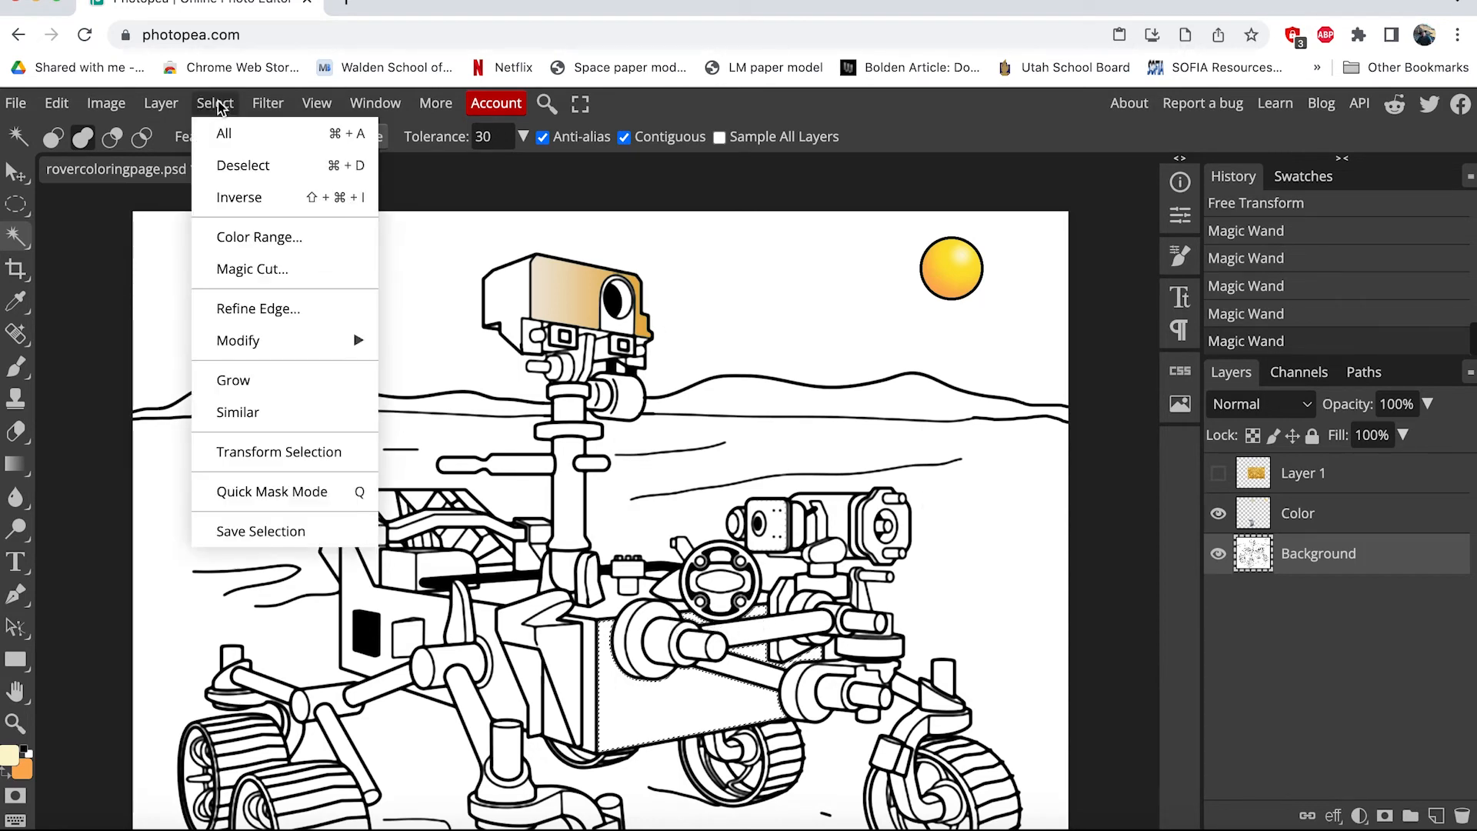
mouse_move(258, 335)
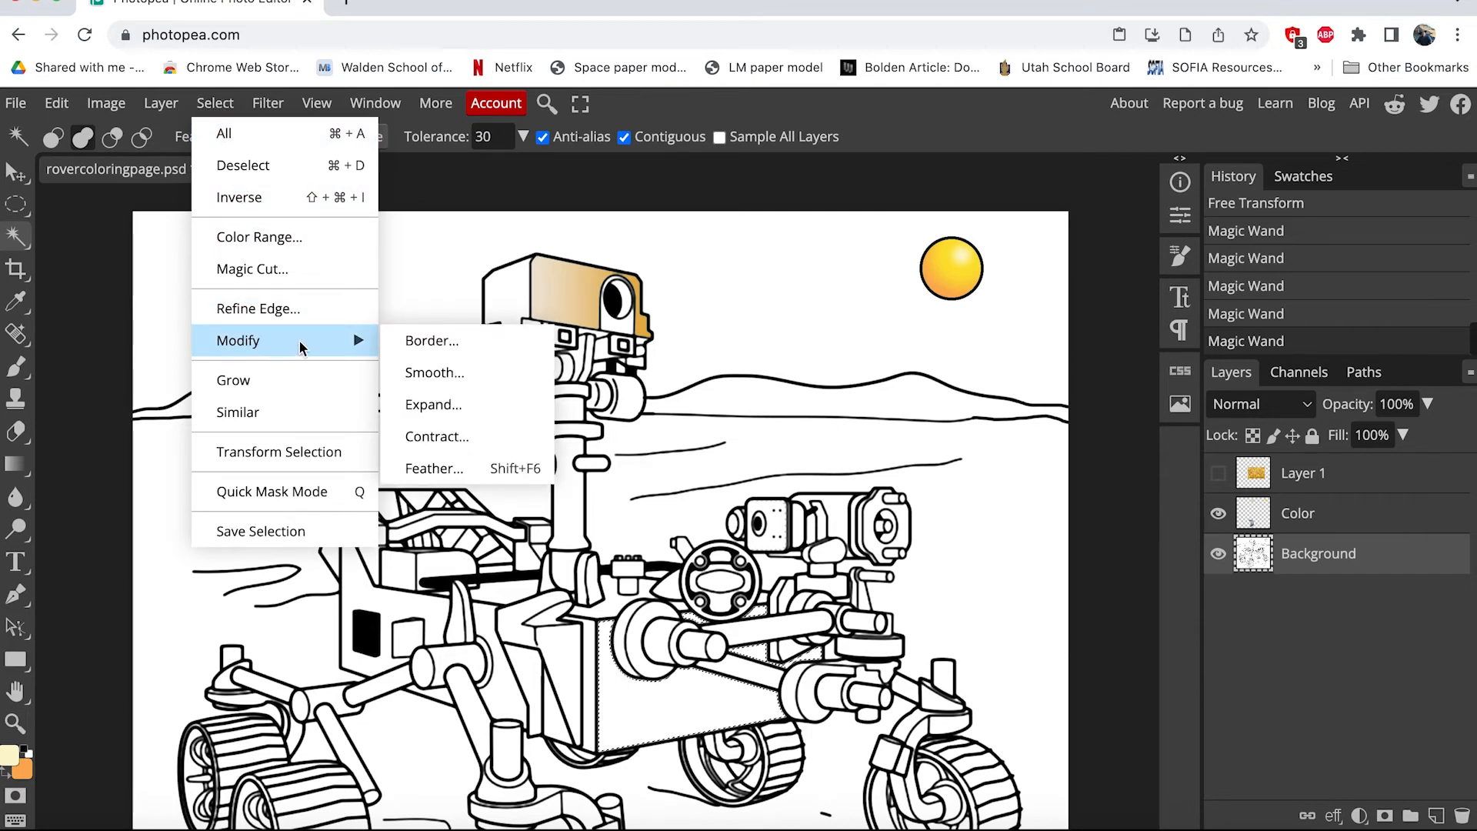
click(441, 405)
click(301, 367)
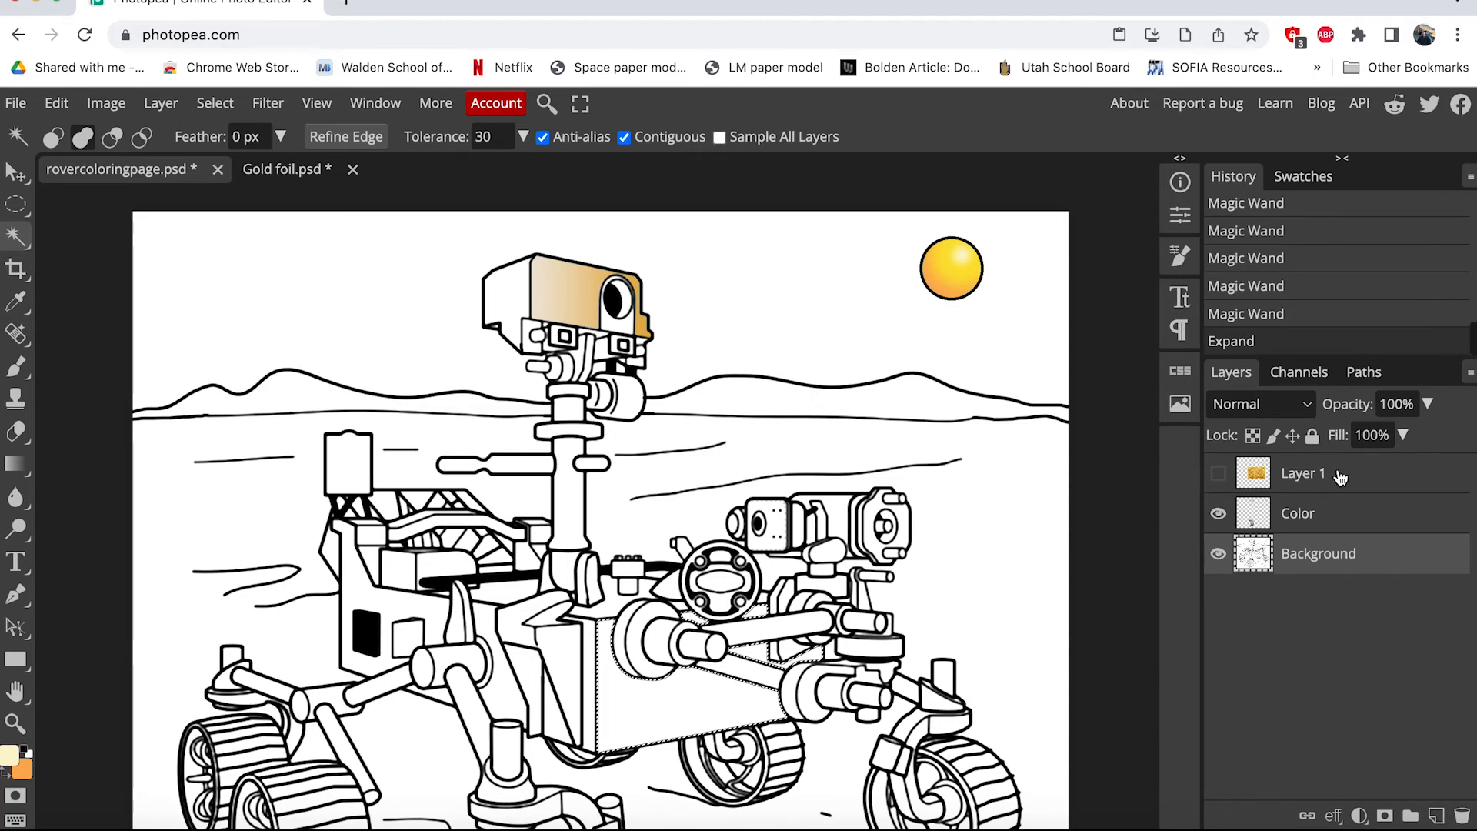
Rename Layer 1 to Gold, and show it with a raster mask made from the front body panel selection.
click(1314, 477)
double_click(1311, 476)
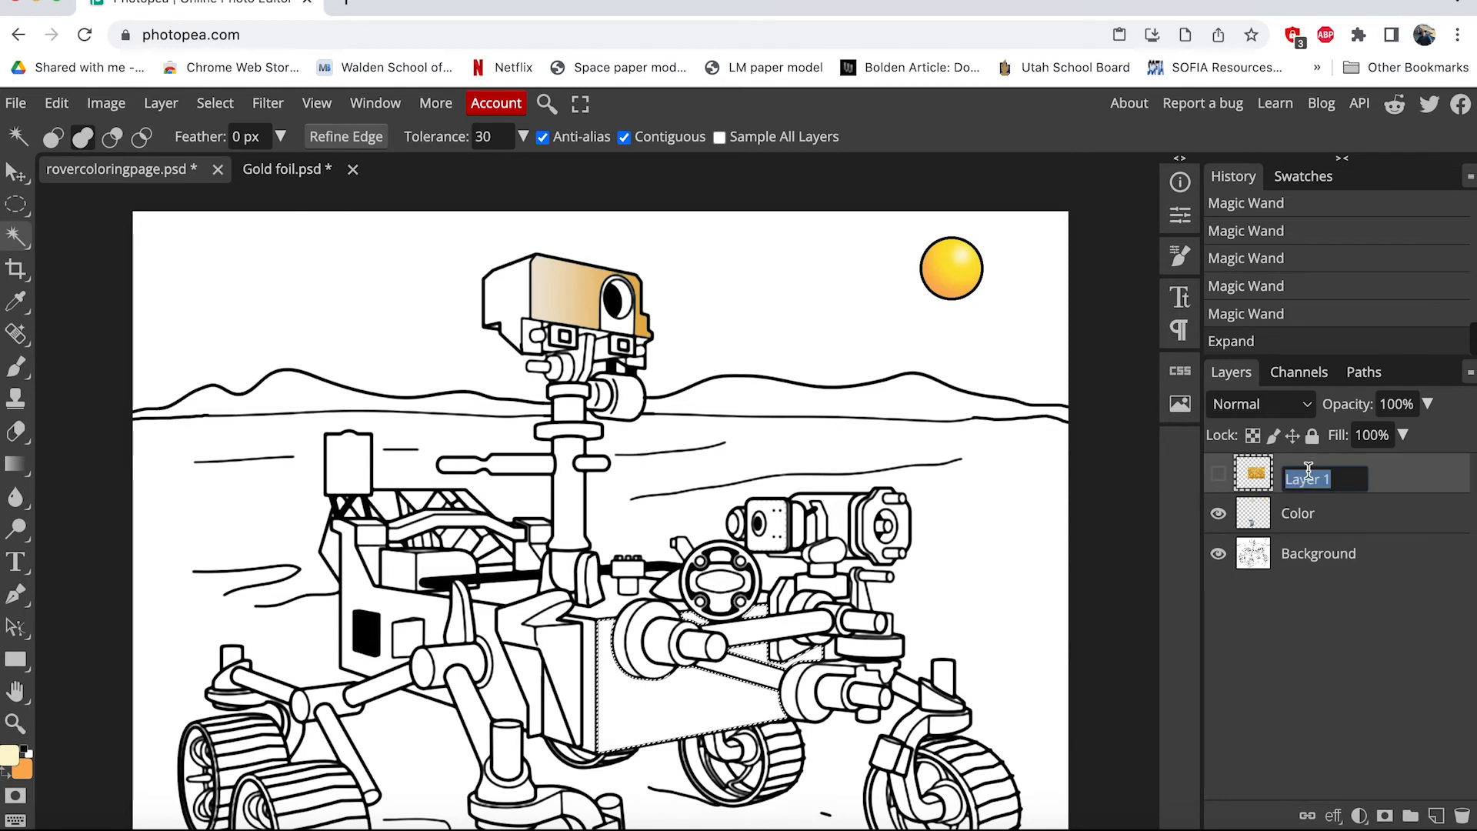
text(Gold)
click(1391, 509)
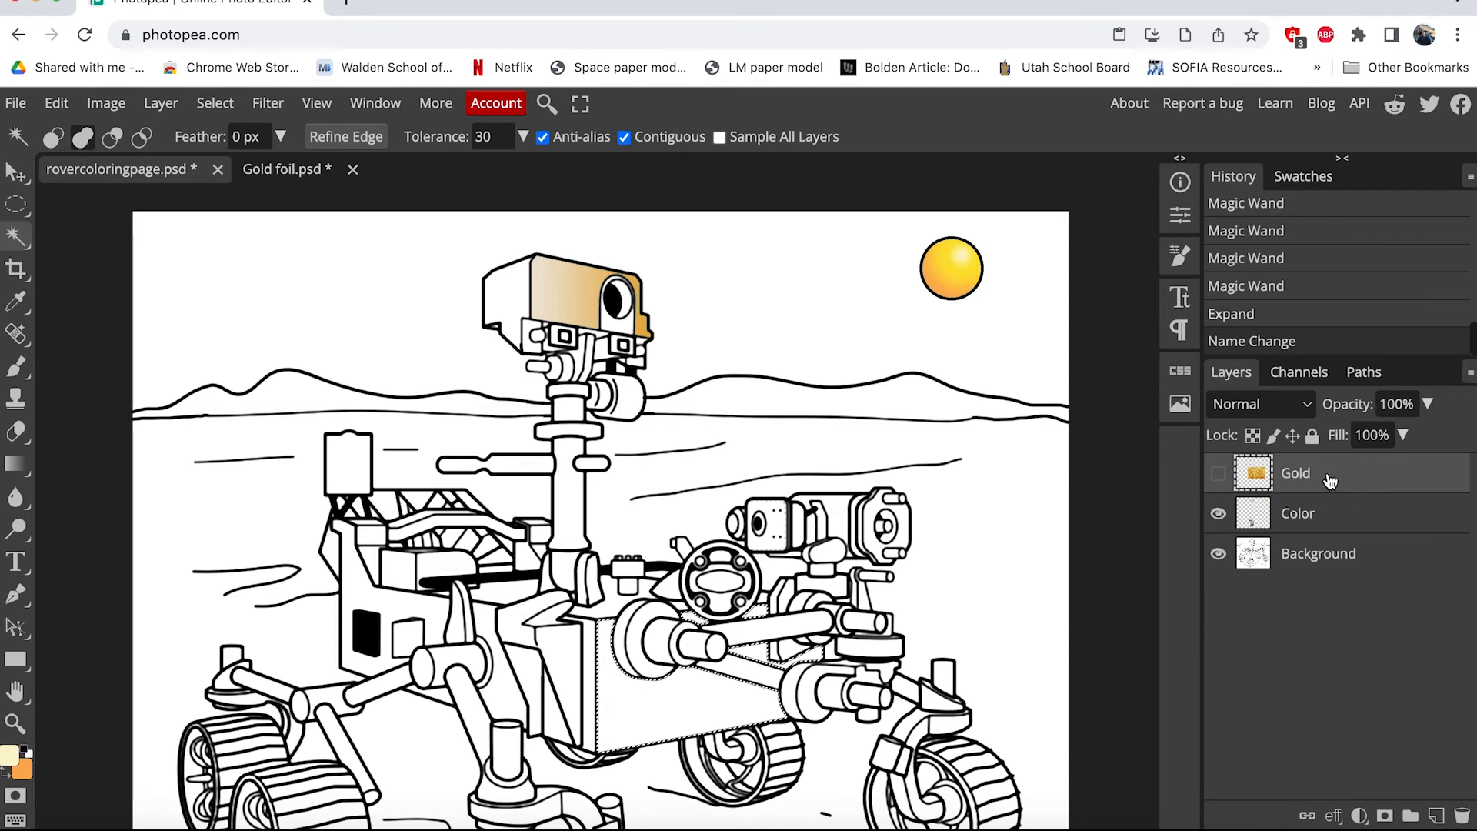
click(1219, 474)
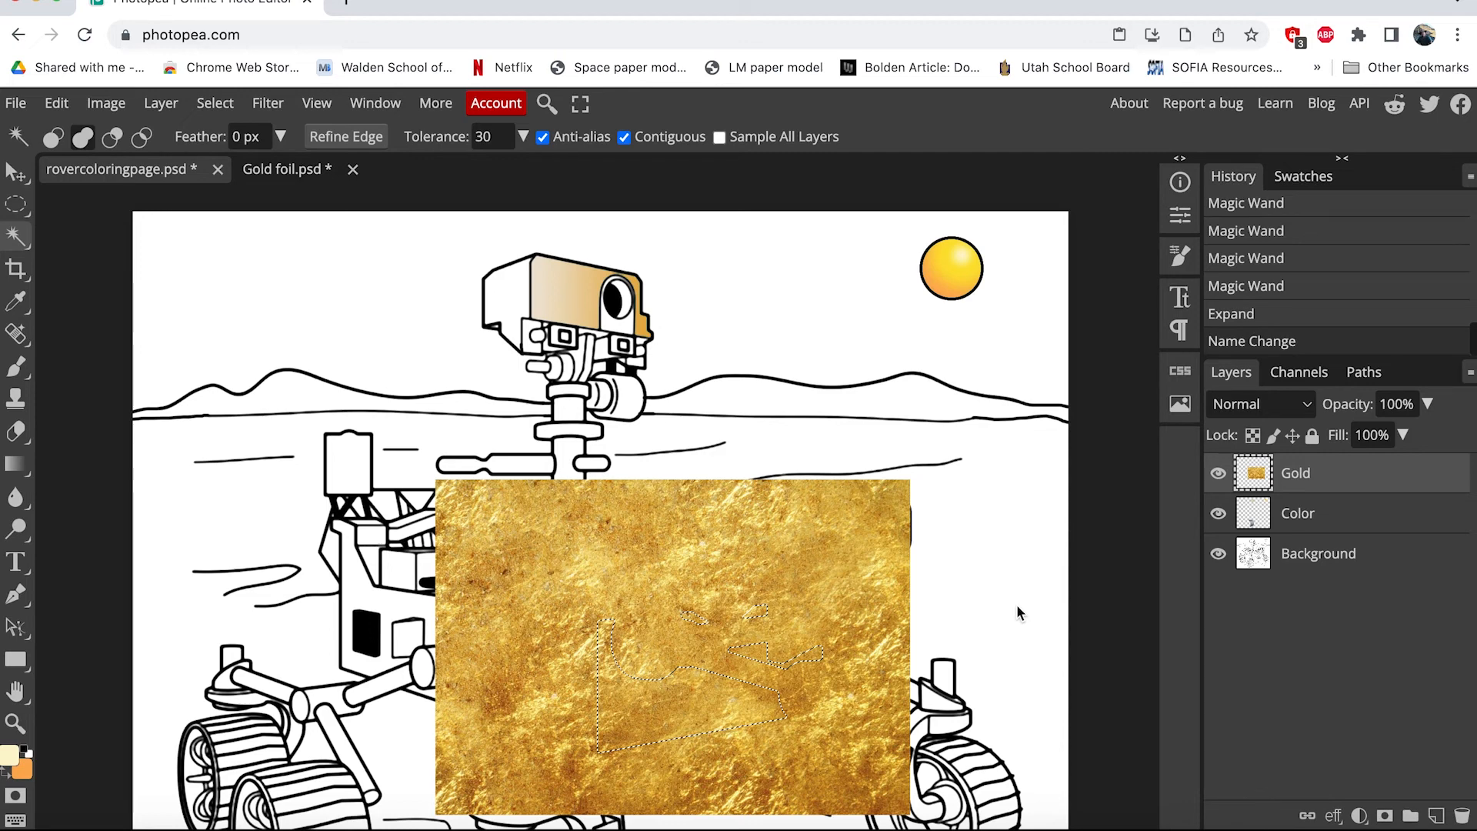
click(1385, 816)
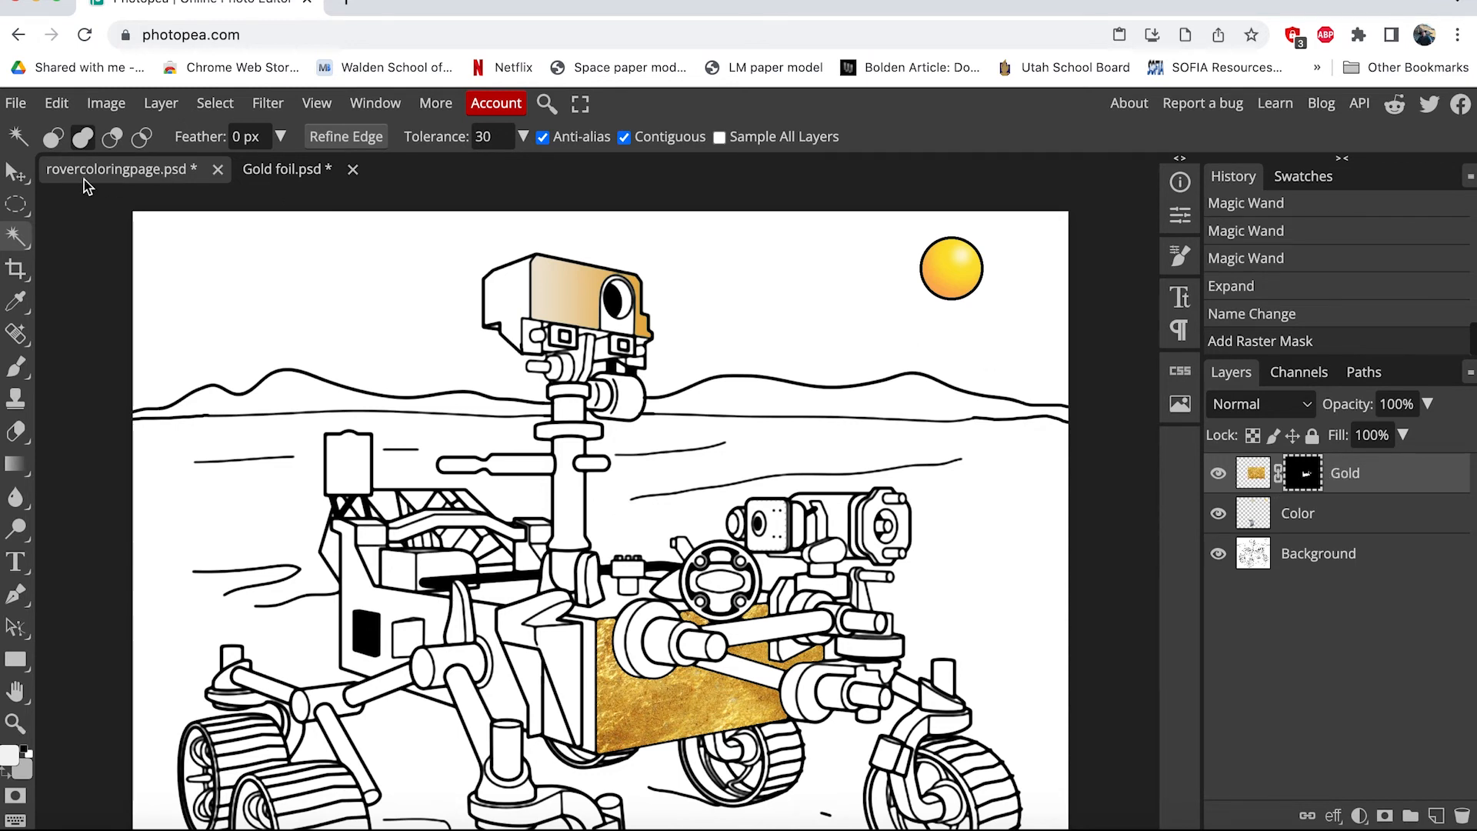
Try to move the masked gold foil down and to the left with the Move tool, and undo the move.
right_click(16, 171)
drag(690, 695, 639, 723)
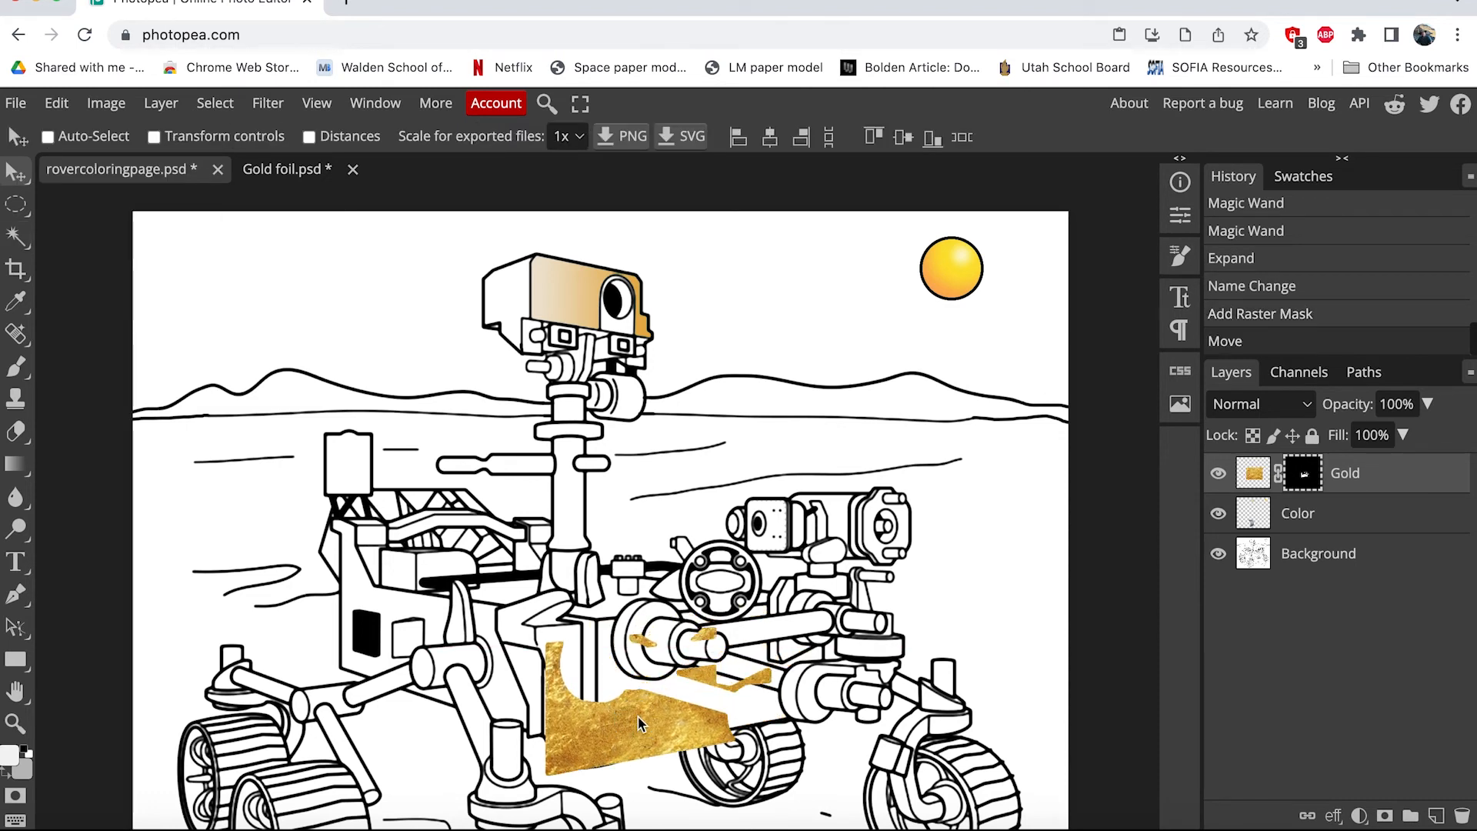
key(ctrl+z)
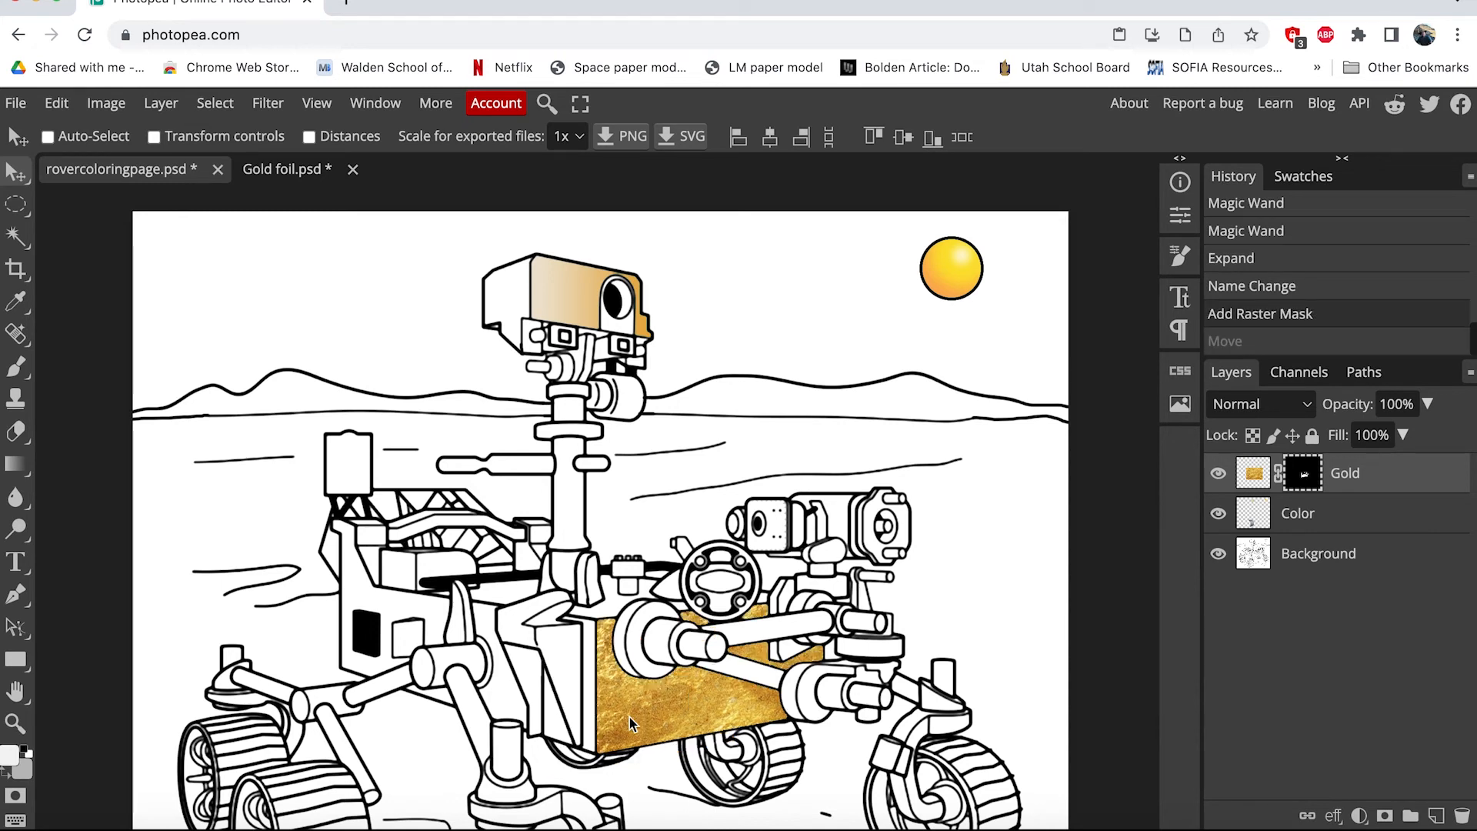
Select the Gold layer's image instead of its mask and set the layer's blend mode to Darken.
click(1254, 472)
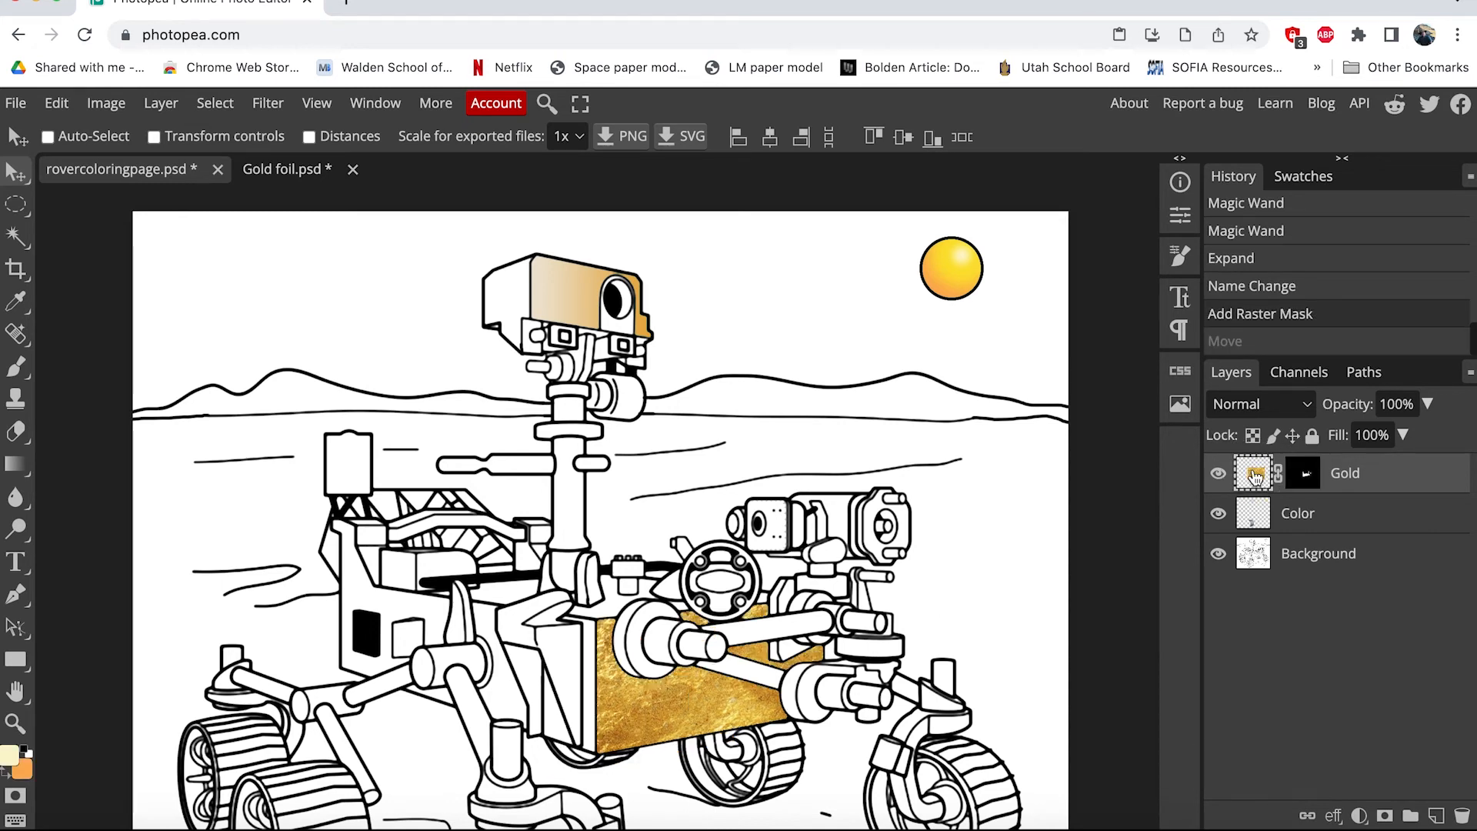
click(1307, 408)
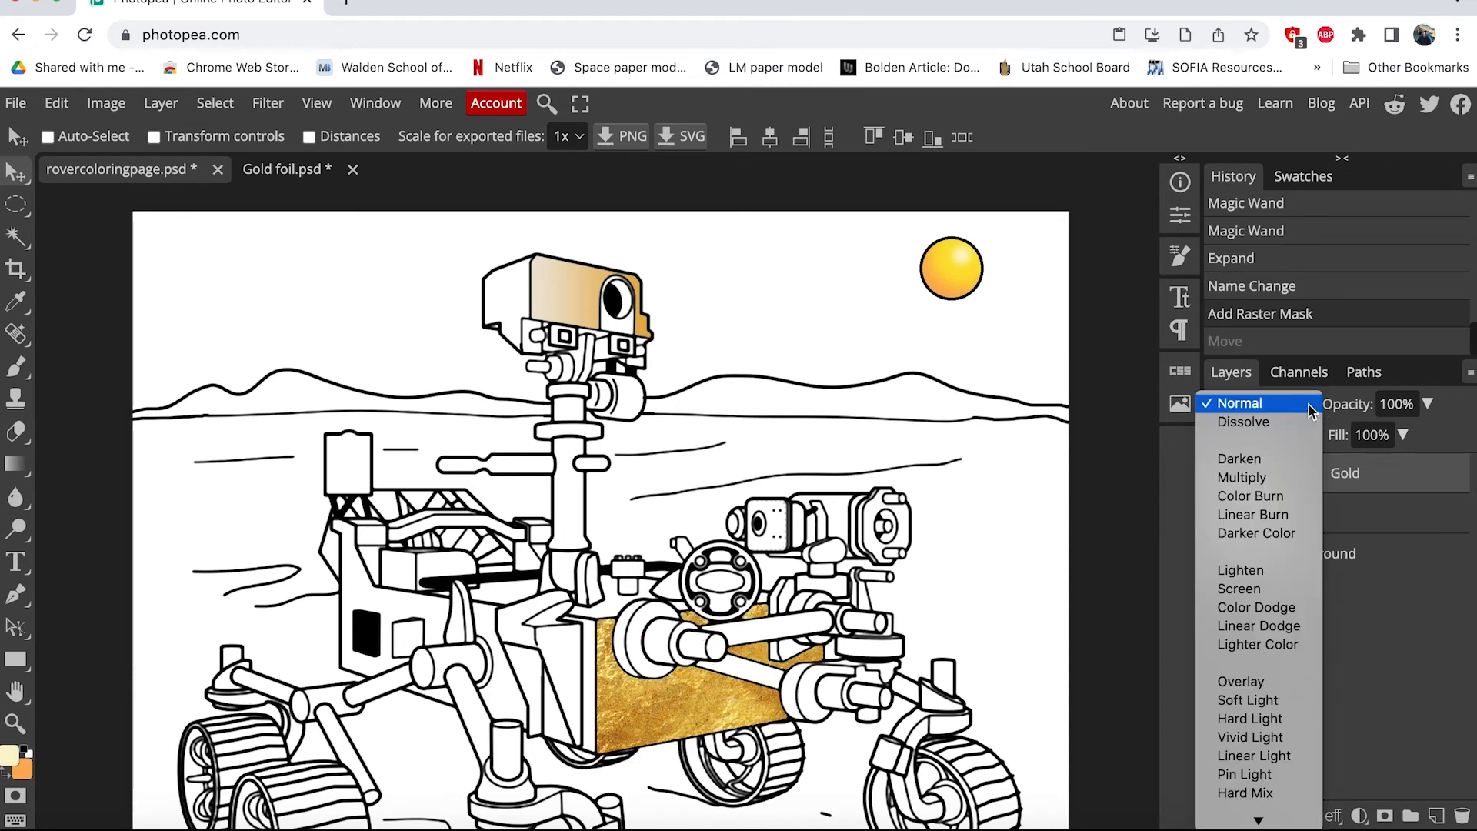
click(1240, 459)
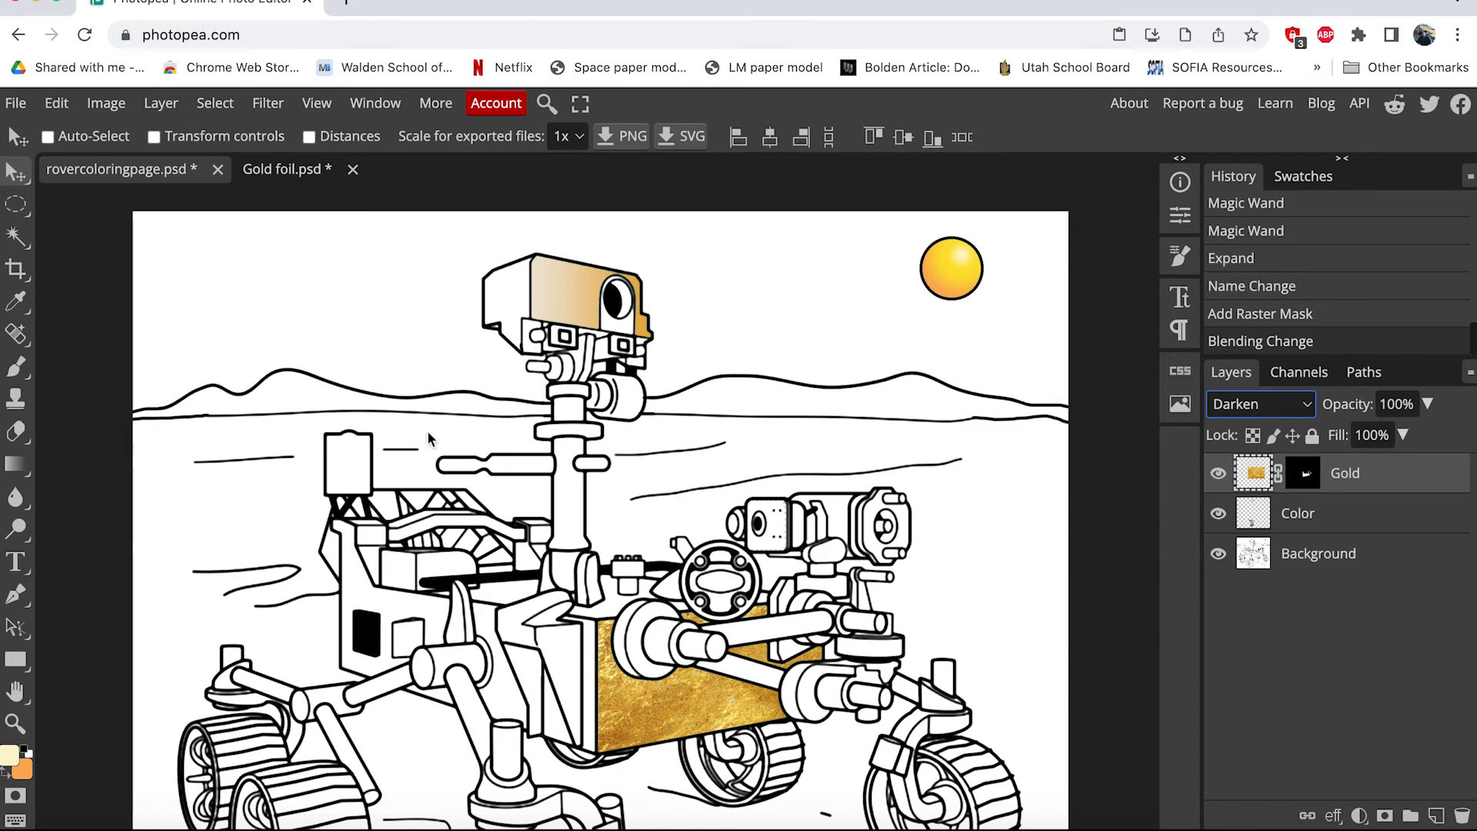
Examine the gold foil on the front body panel and the rest of the rover drawing, including head, sun and wheels.
scroll(1049, 582, down, 5)
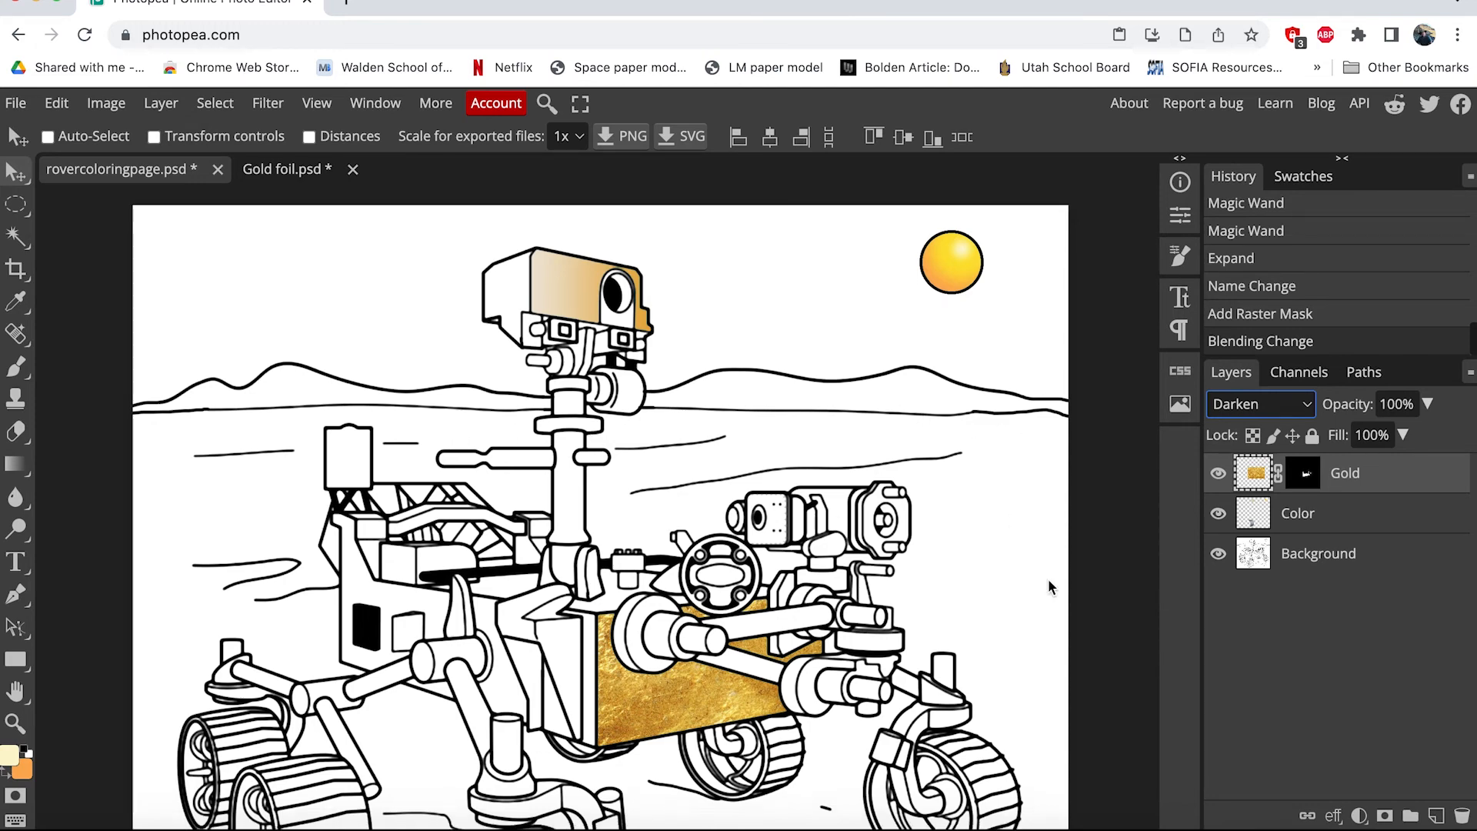
scroll(1048, 580, right, 3)
scroll(1048, 580, up, 2)
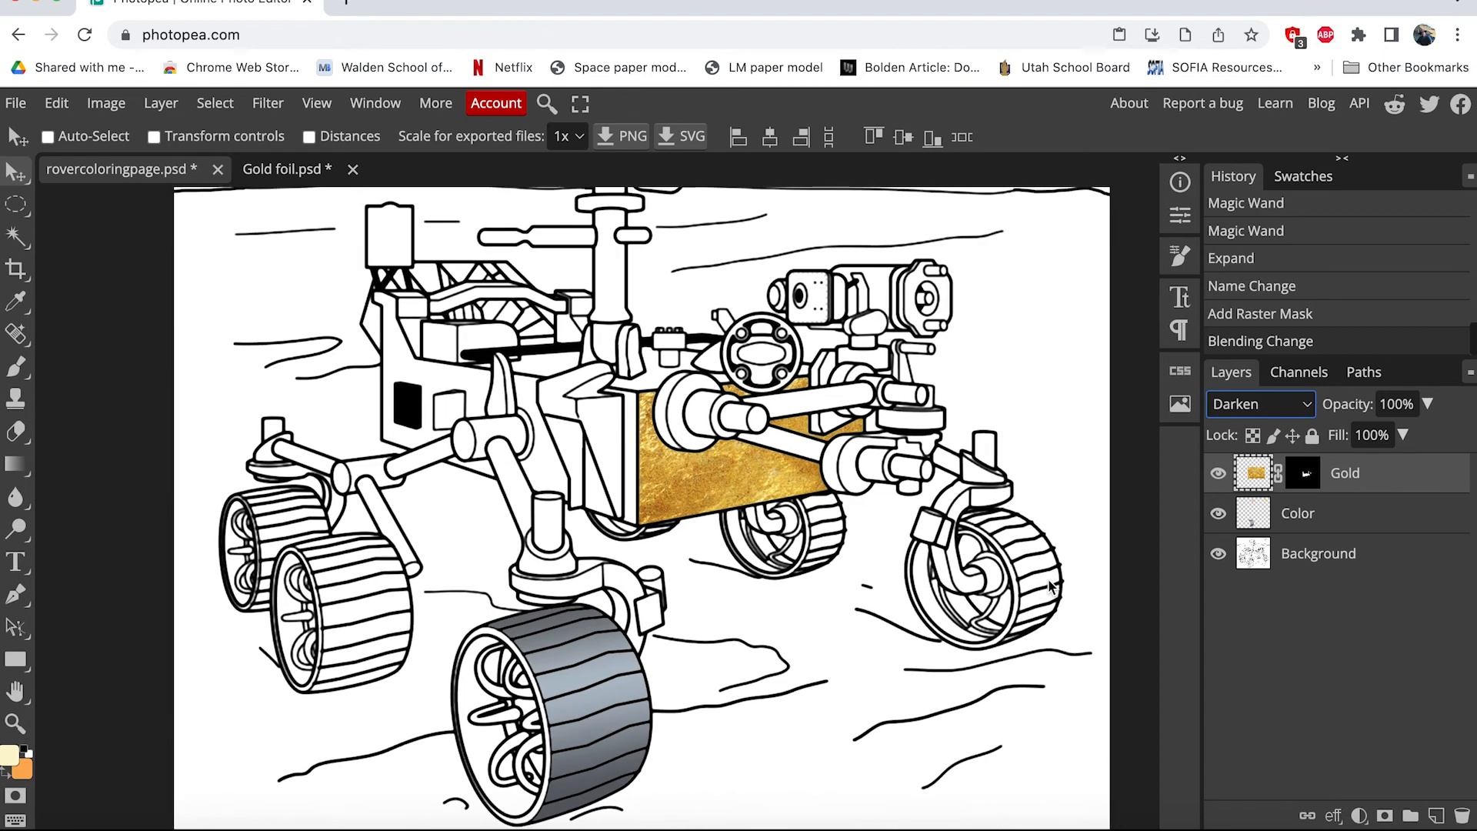
scroll(1050, 583, up, 2)
scroll(1050, 582, right, 2)
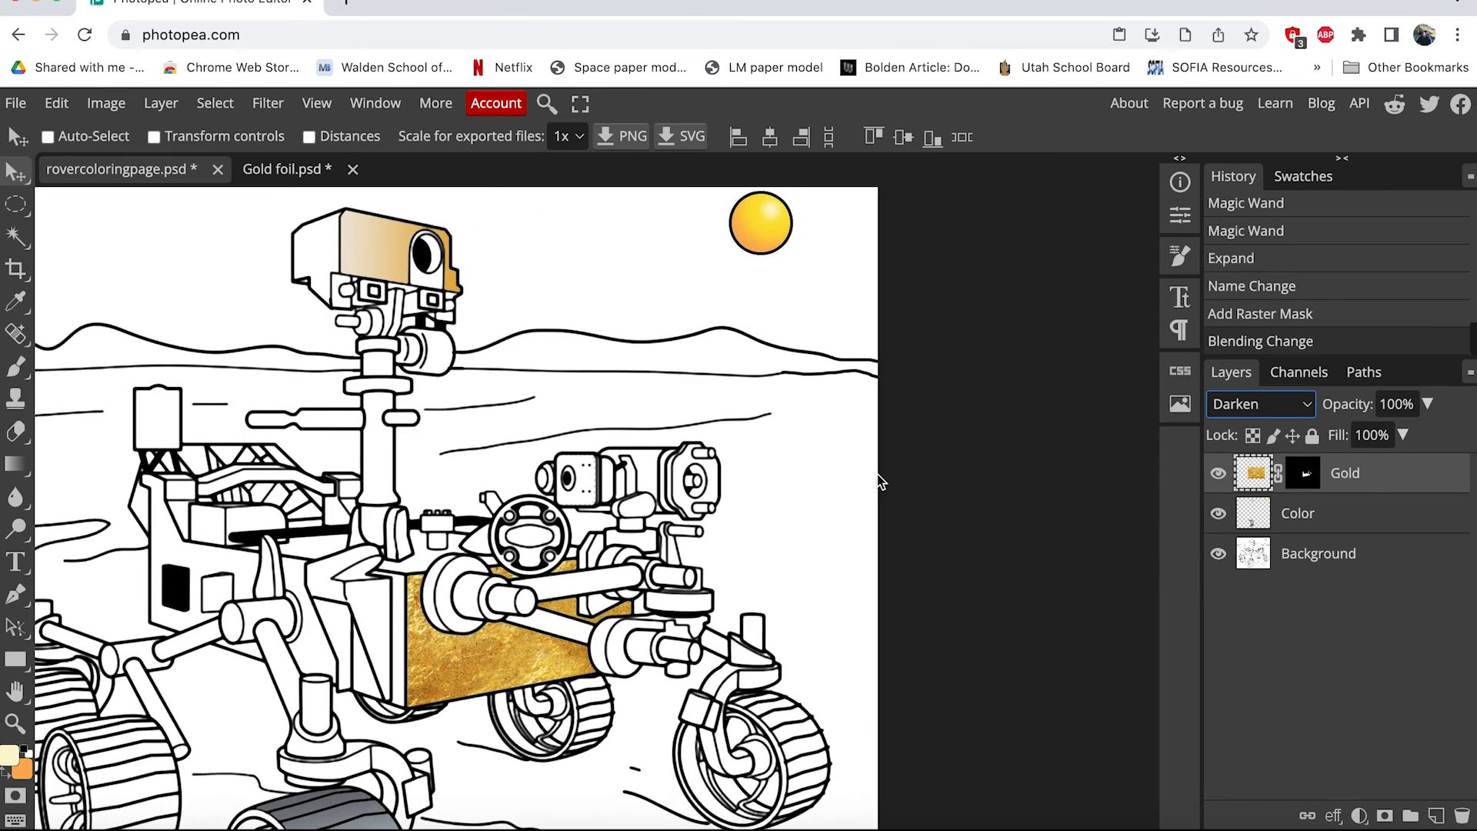
scroll(861, 492, left, 1)
scroll(860, 483, down, 3)
scroll(860, 483, left, 5)
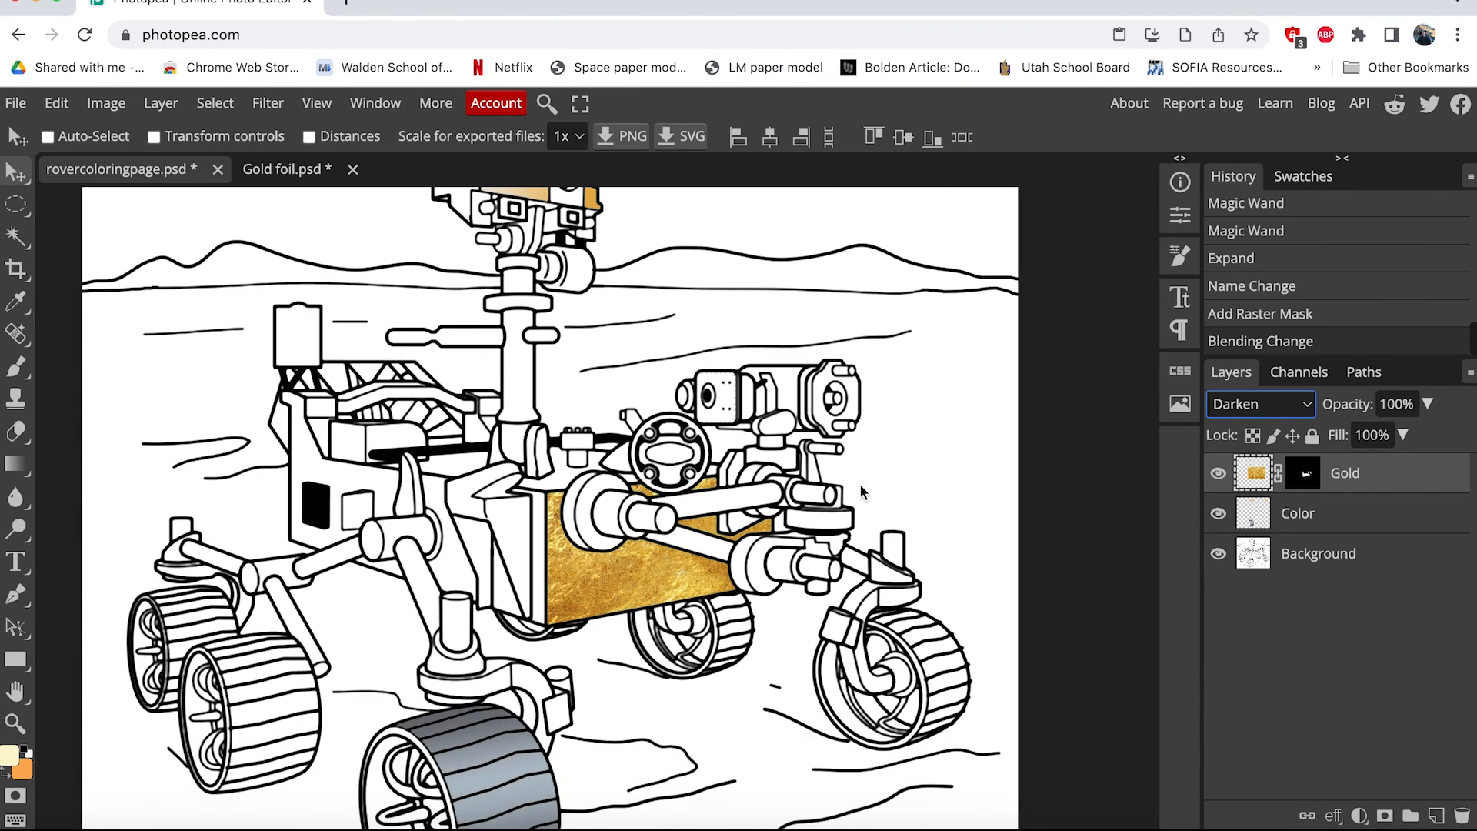
scroll(861, 485, left, 1)
scroll(860, 485, down, 1)
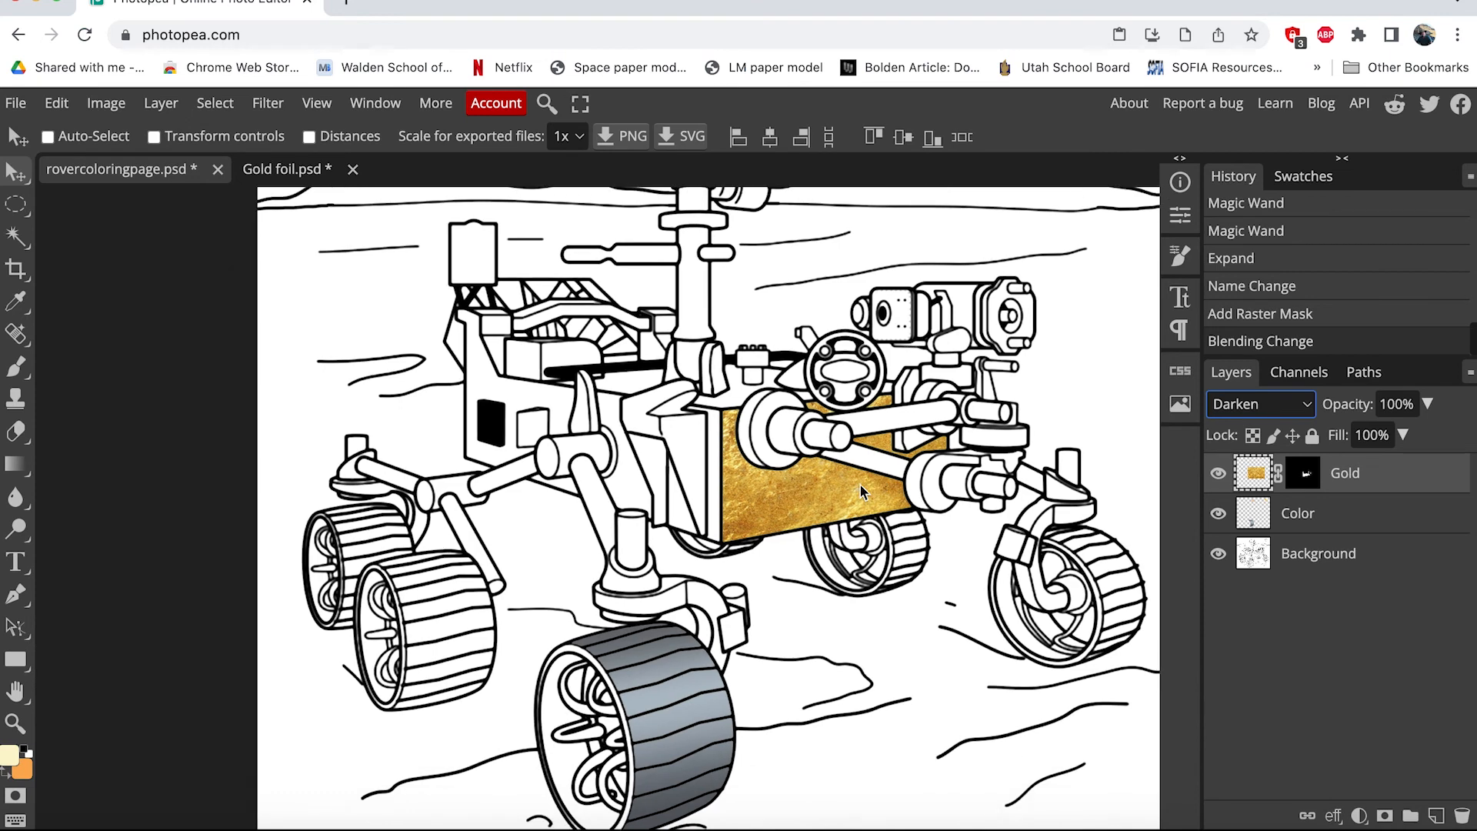
scroll(860, 483, up, 2)
scroll(860, 483, right, 3)
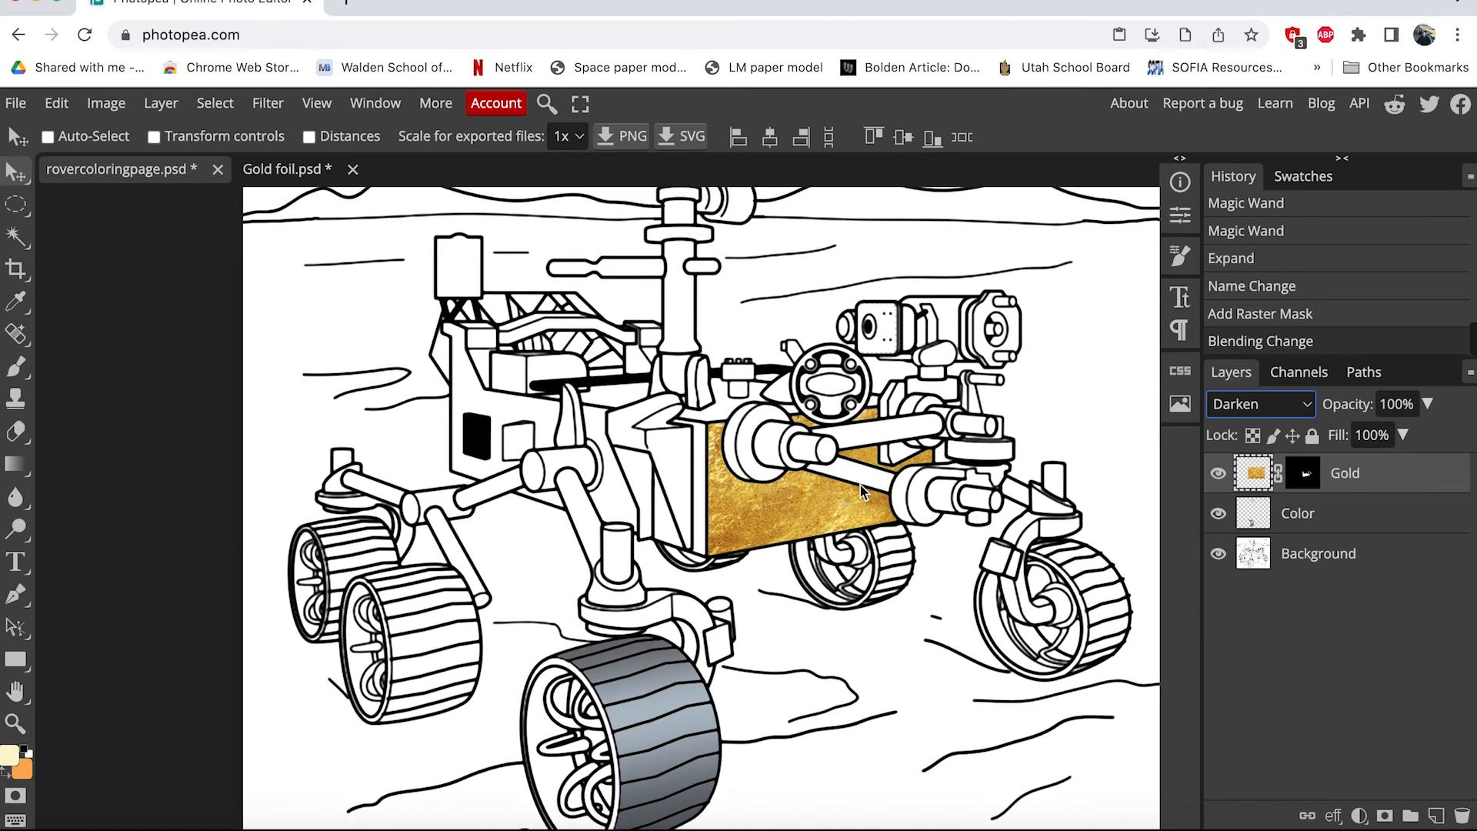
scroll(860, 491, up, 1)
scroll(860, 491, right, 2)
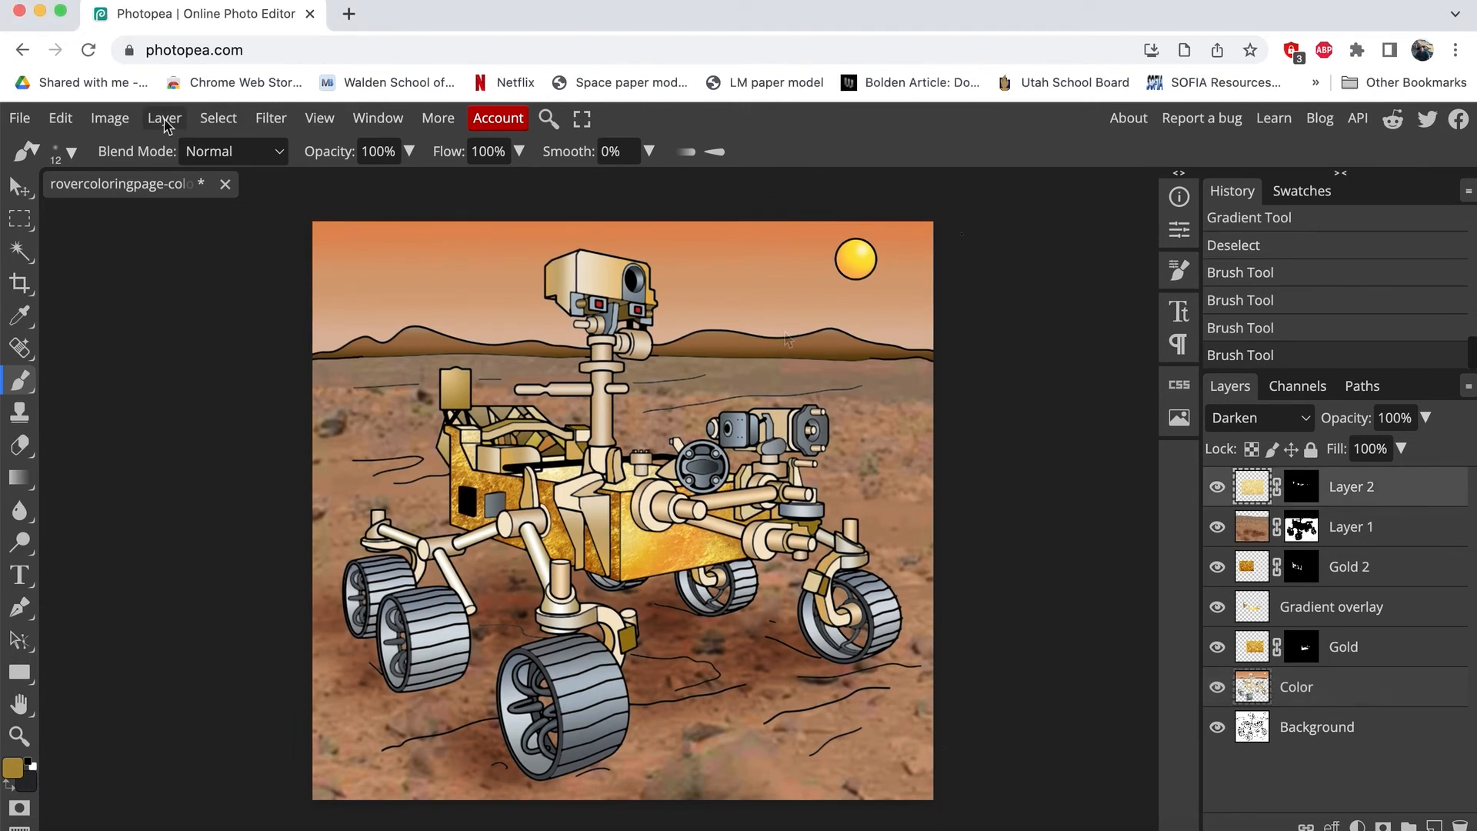
Flatten the fully colored rover image, merging all its layers into one.
click(167, 125)
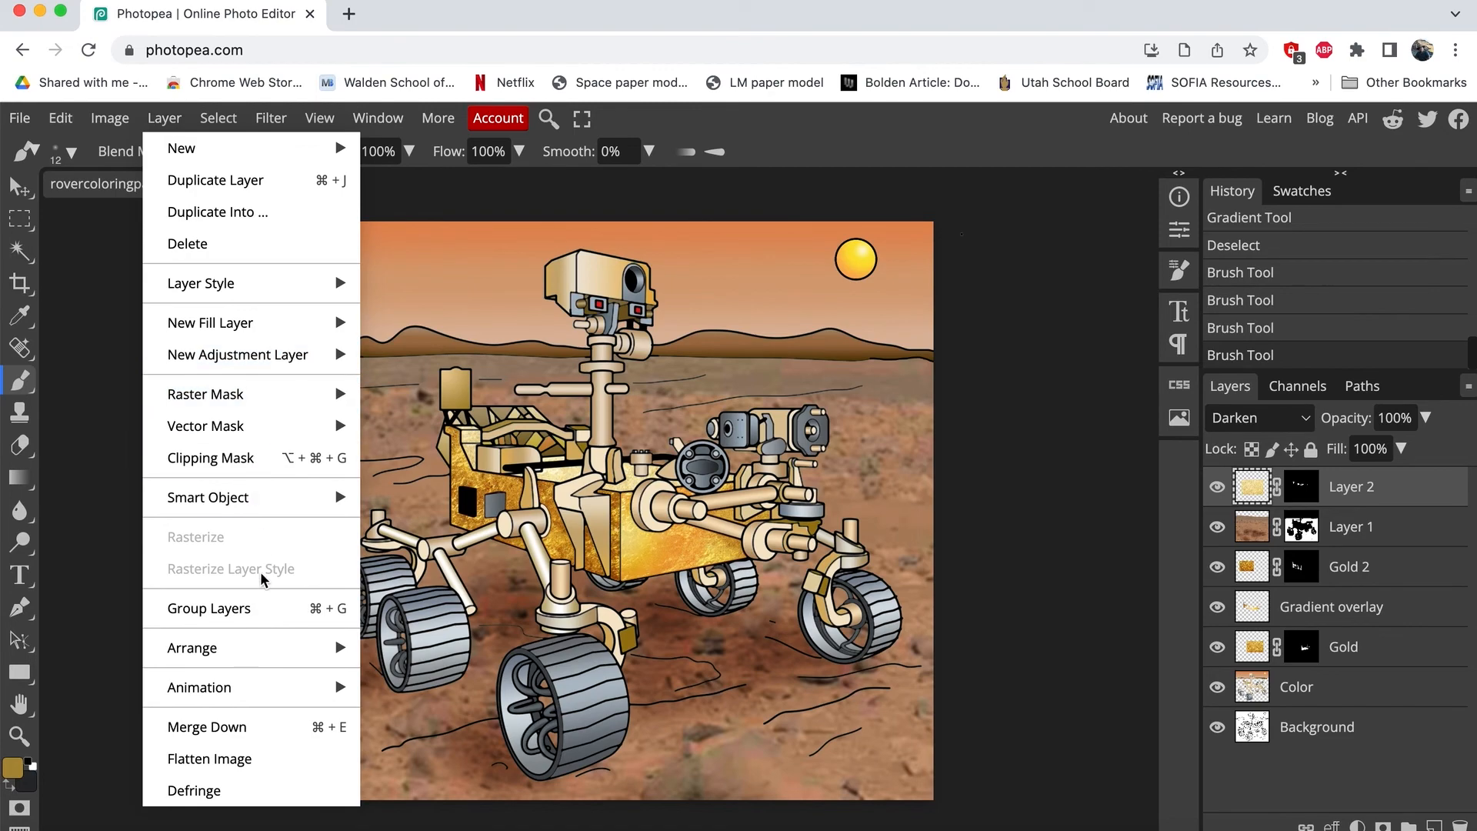
click(250, 764)
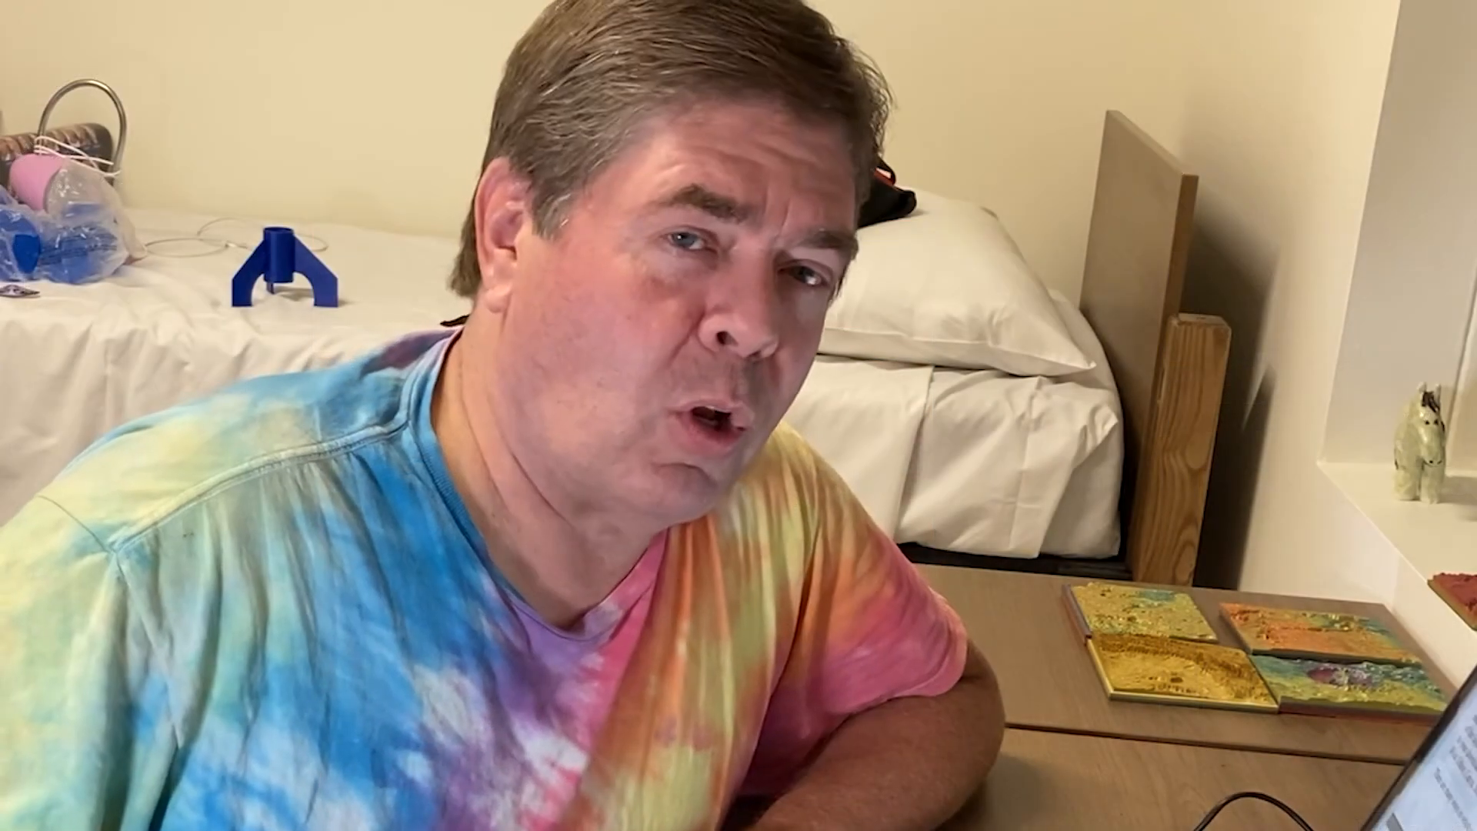